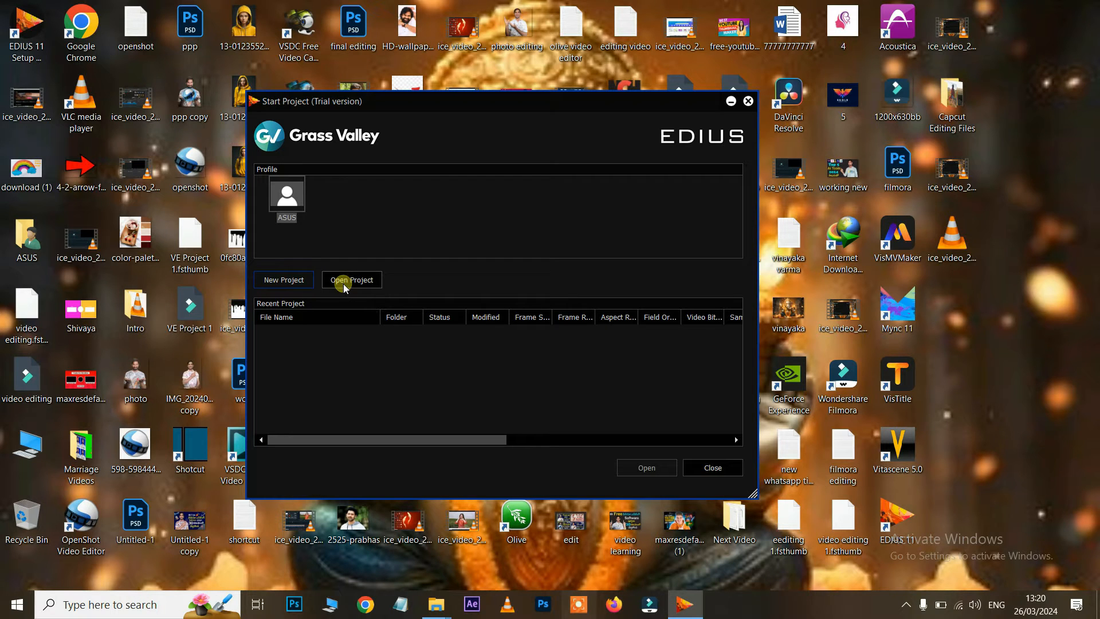
Choose New Project in the Start Project window to bring up Project Settings.
drag(288, 339, 634, 405)
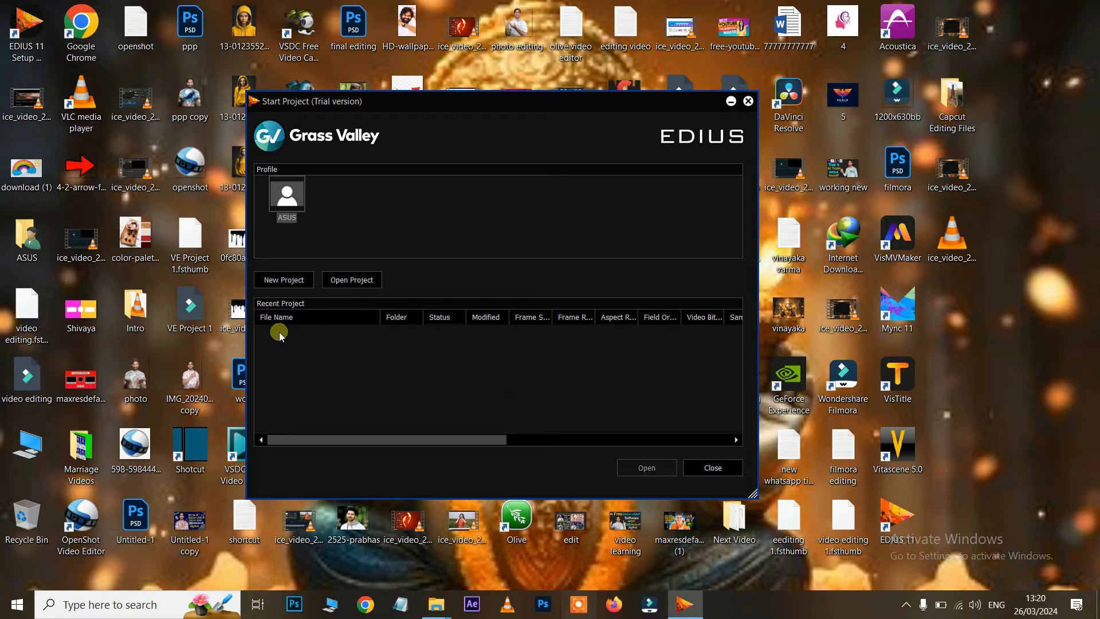
drag(393, 376, 696, 409)
drag(295, 352, 701, 349)
click(294, 281)
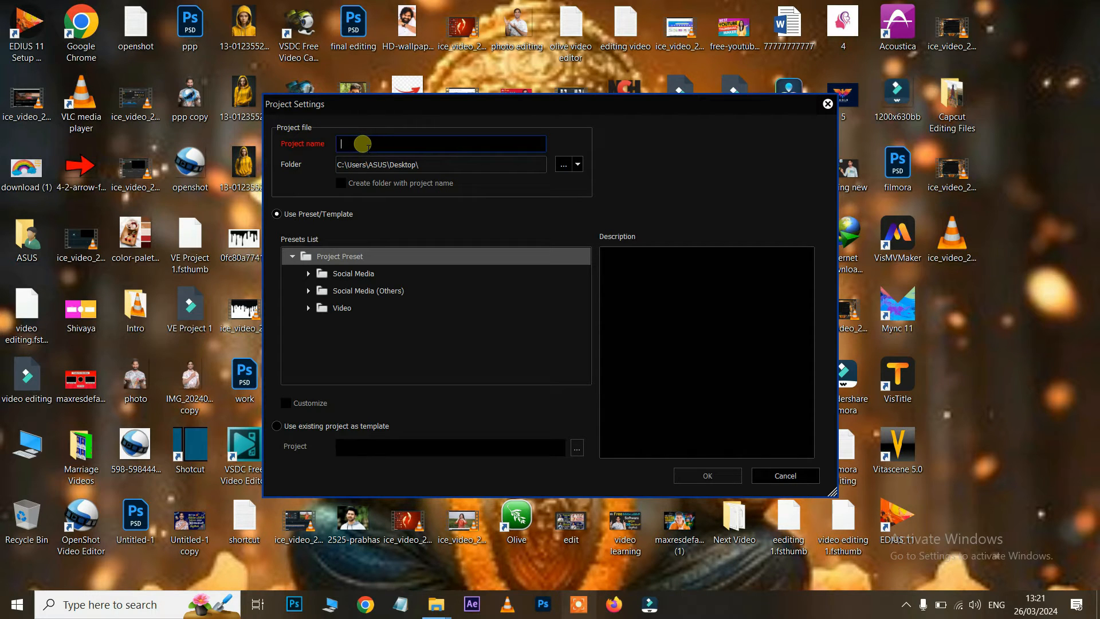
Name the project 'learn video editing' and set its save folder to the Desktop.
text(learn)
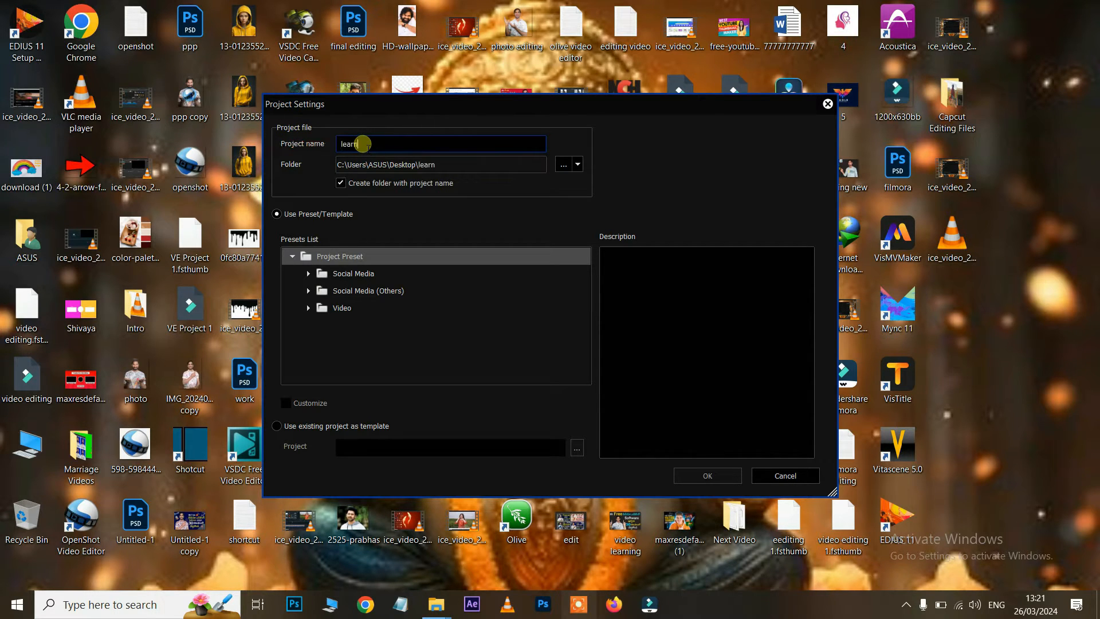
text( video editing)
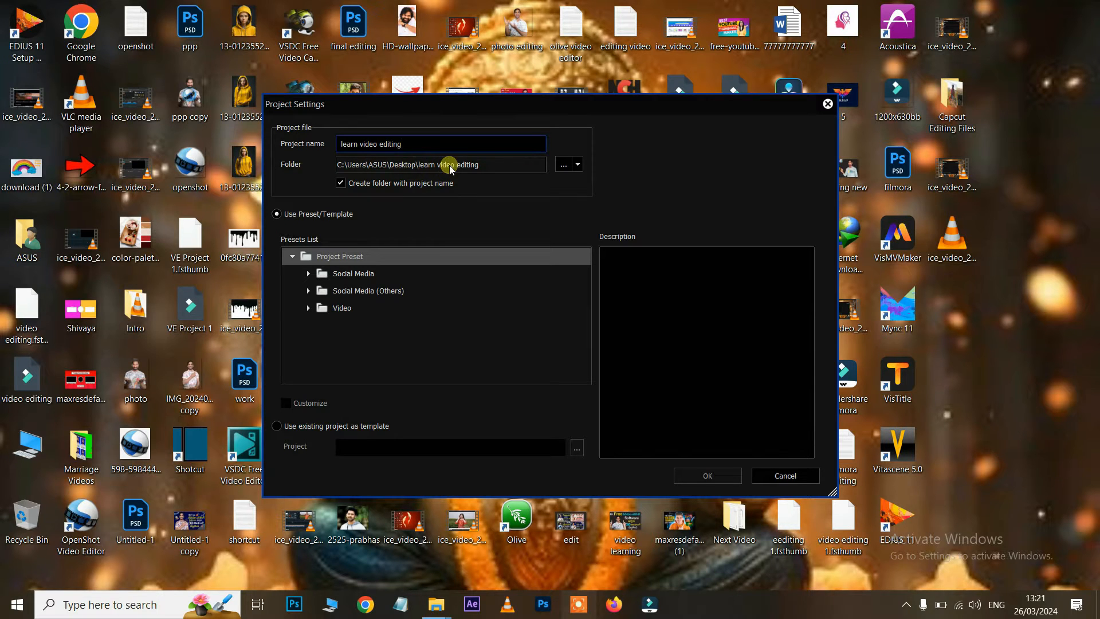
click(566, 165)
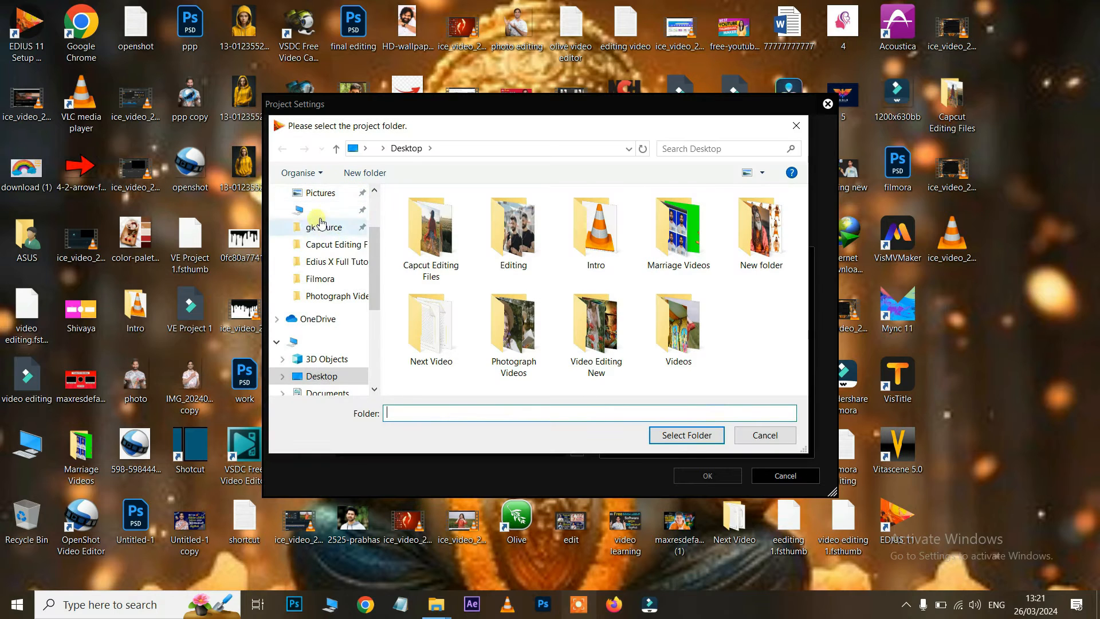
click(315, 210)
scroll(331, 258, up, 1)
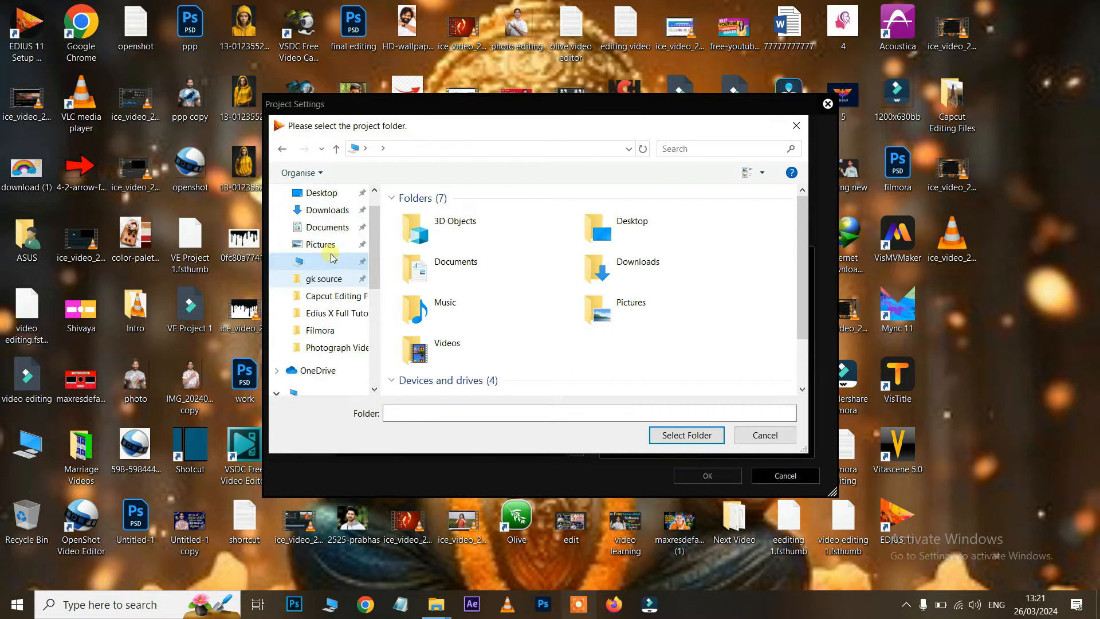
scroll(331, 258, up, 1)
click(323, 222)
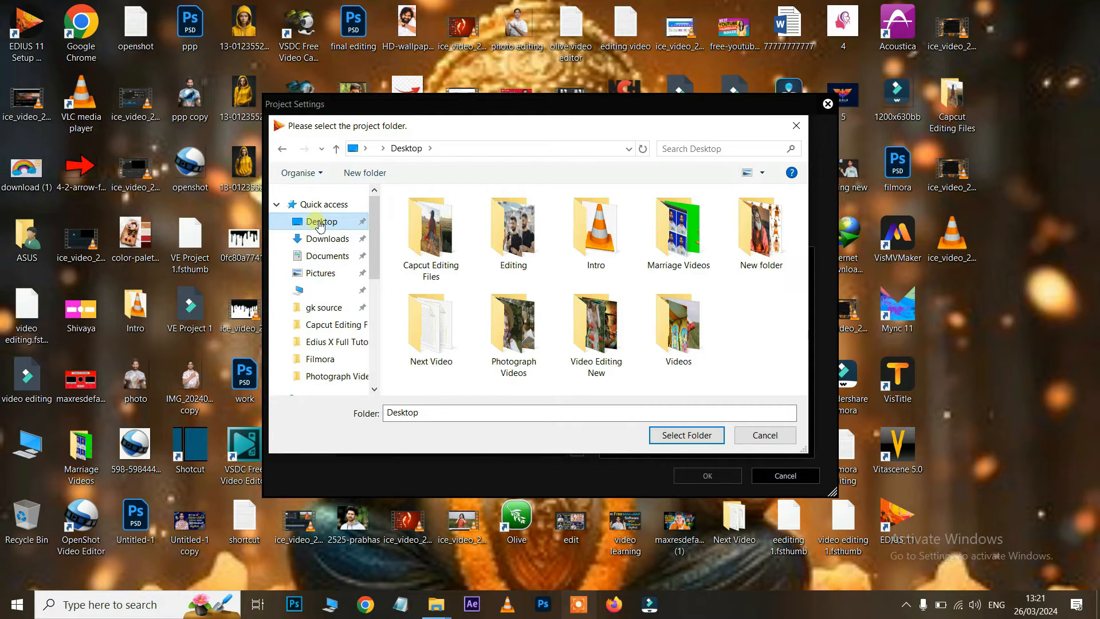
click(702, 435)
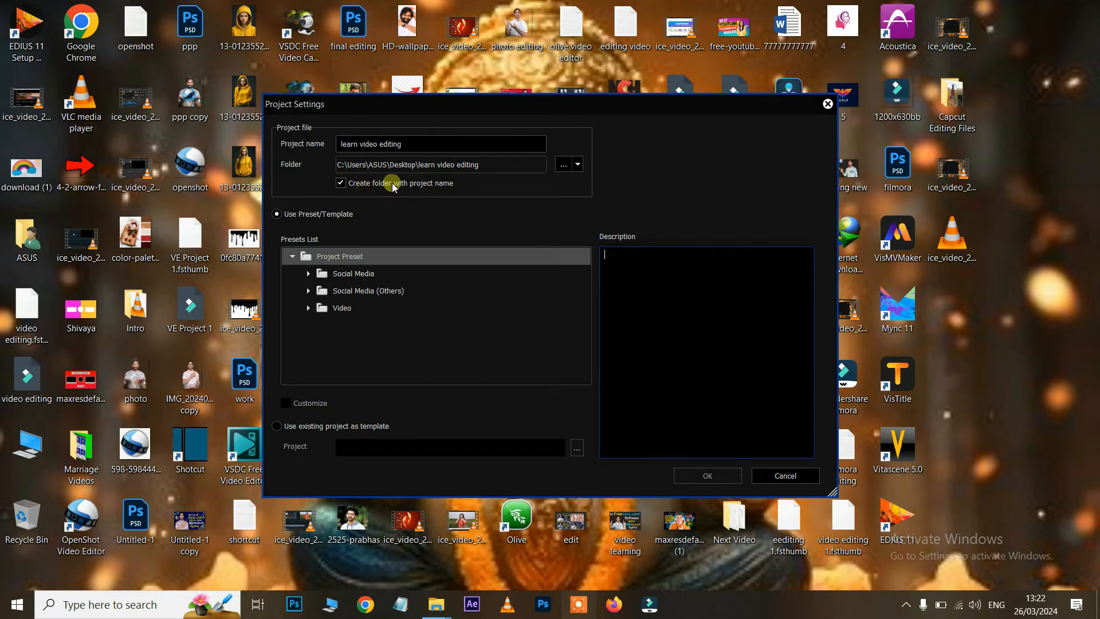
click(393, 145)
click(408, 146)
drag(408, 146, 341, 146)
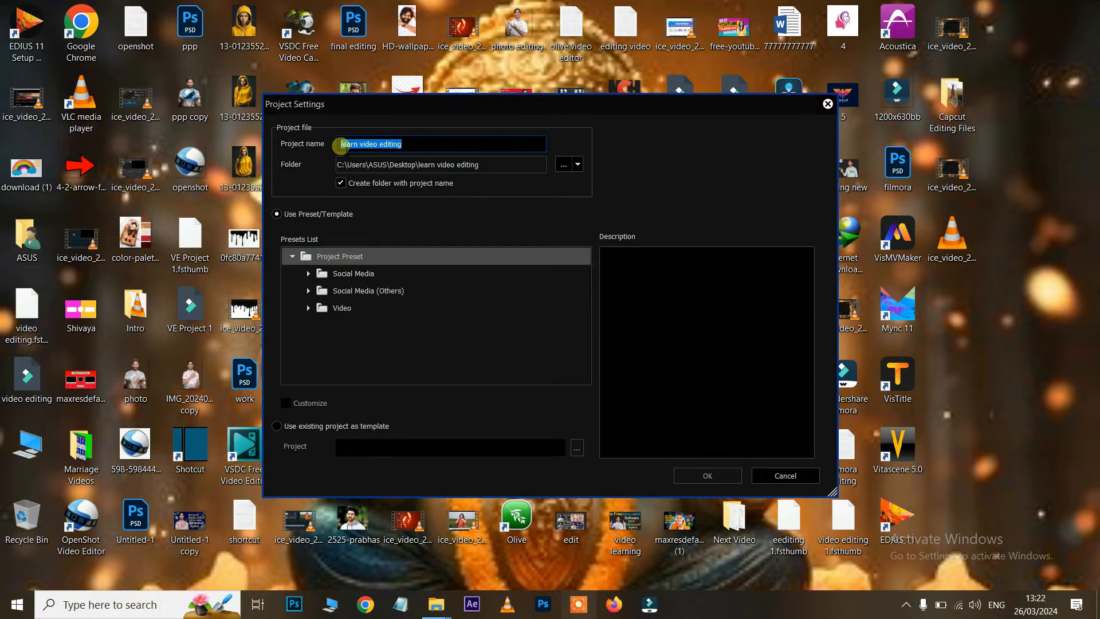
click(341, 183)
click(344, 185)
click(345, 185)
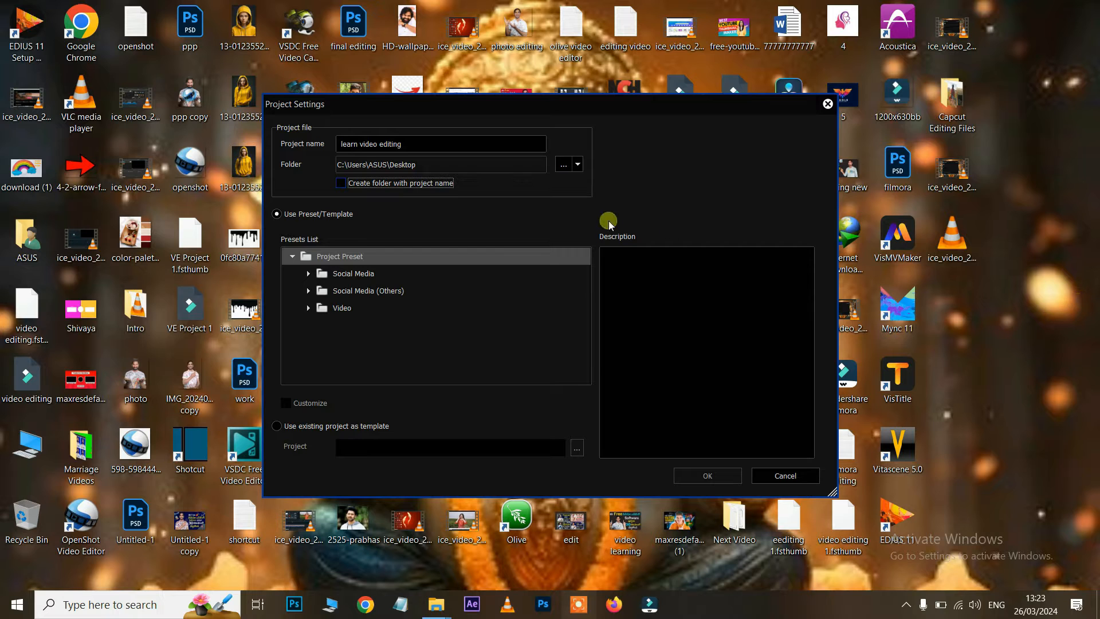
click(339, 185)
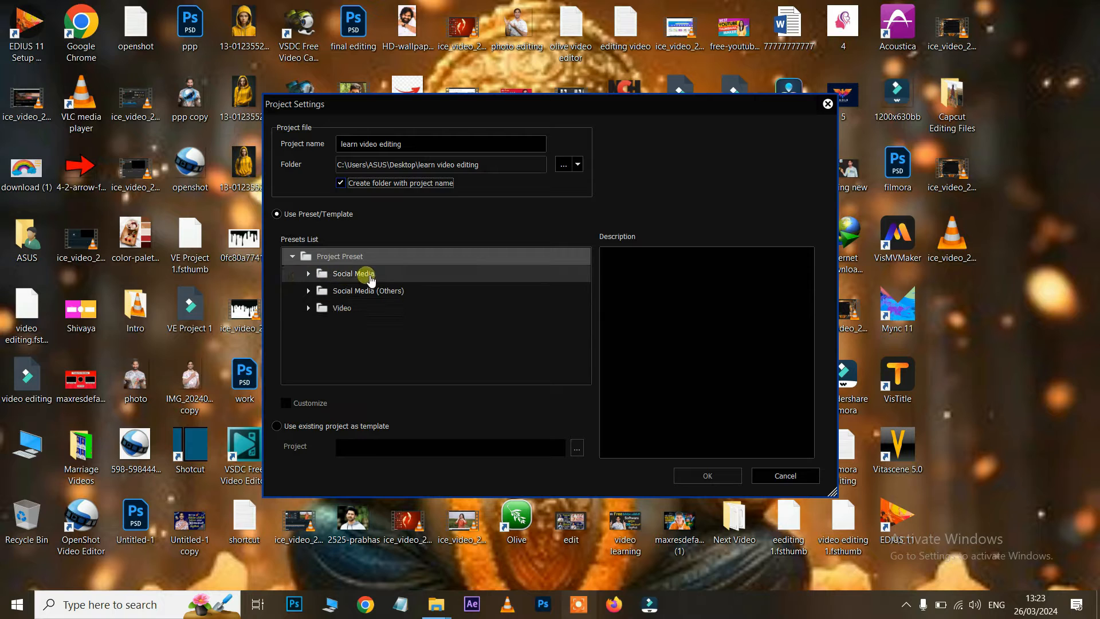
Expand Social Media and Social Media (Others), viewing the Horizontal 16:9 and 1.91:1 preset details.
click(308, 274)
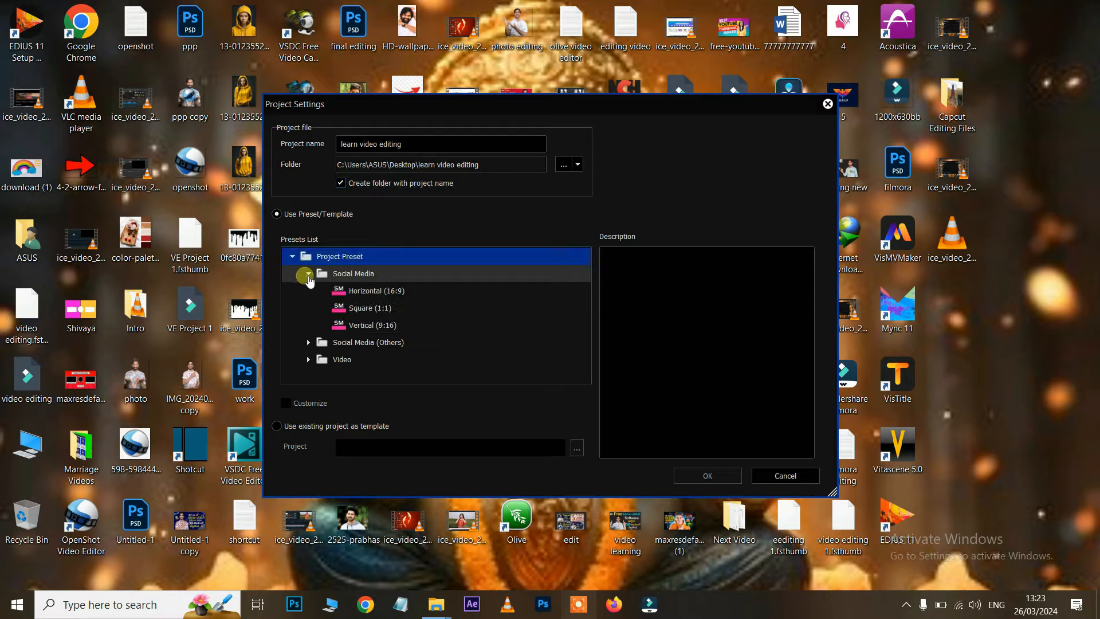
click(361, 291)
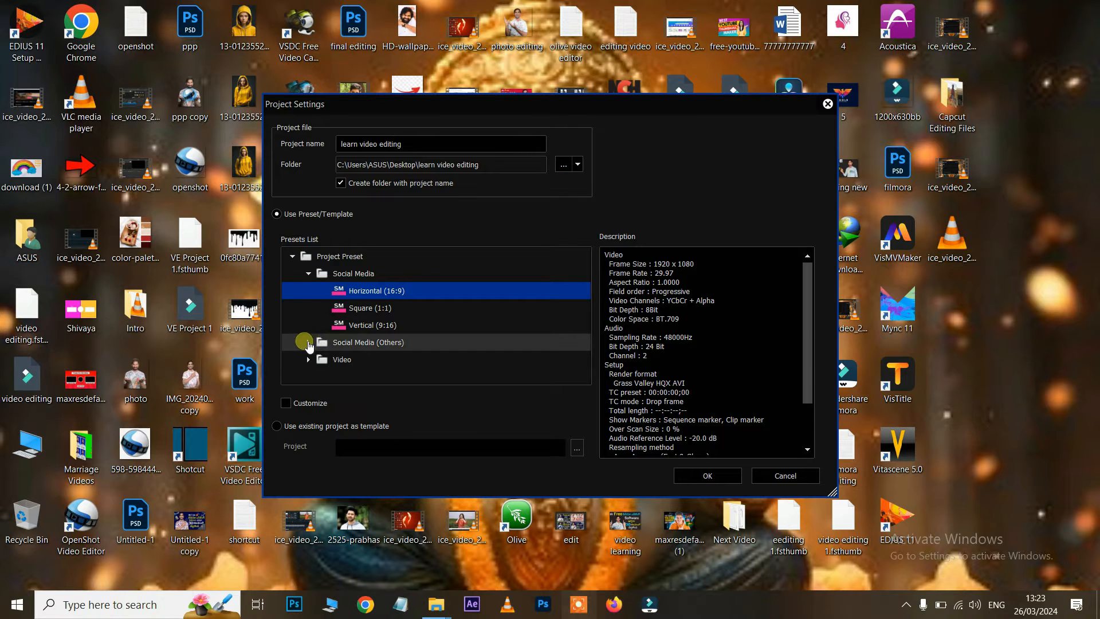
click(308, 341)
scroll(516, 297, down, 1)
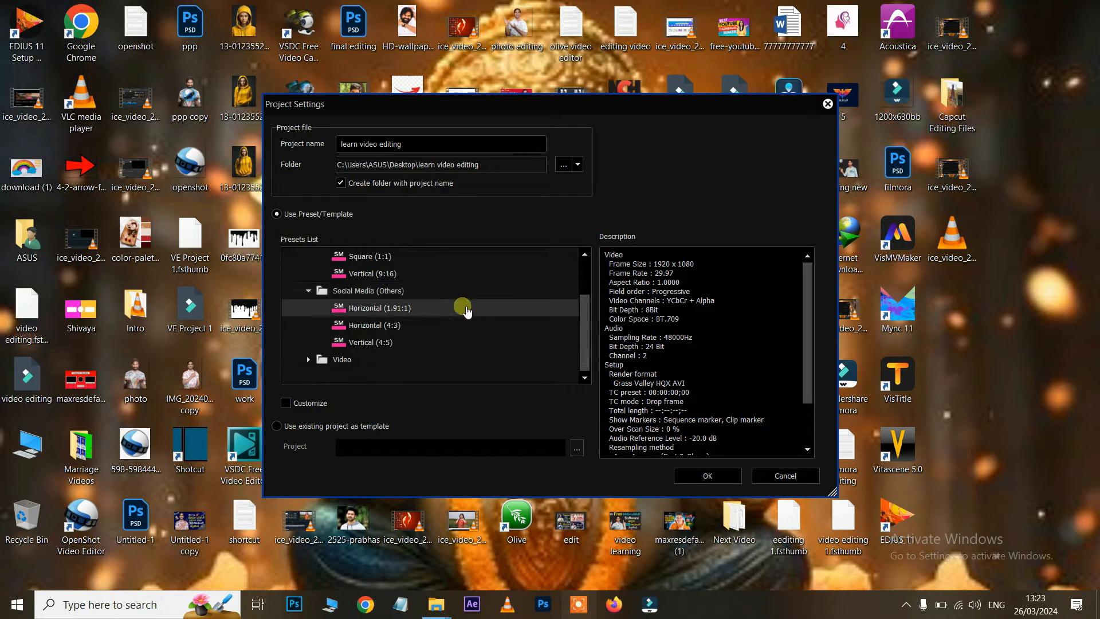
click(388, 308)
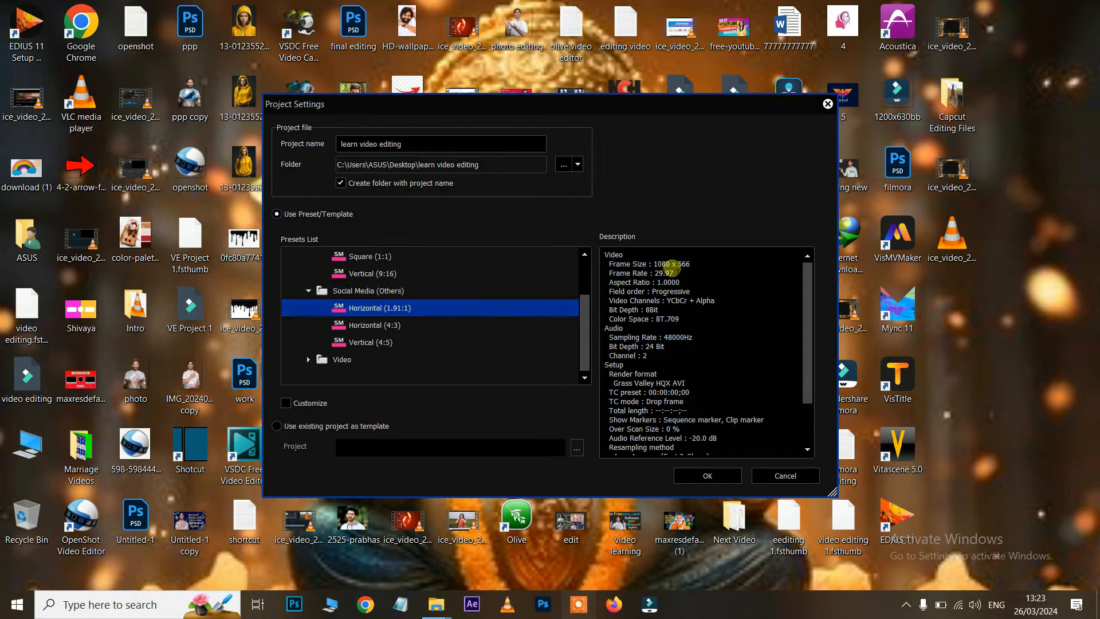
Expand the Video presets' 4K and HD folders.
click(308, 361)
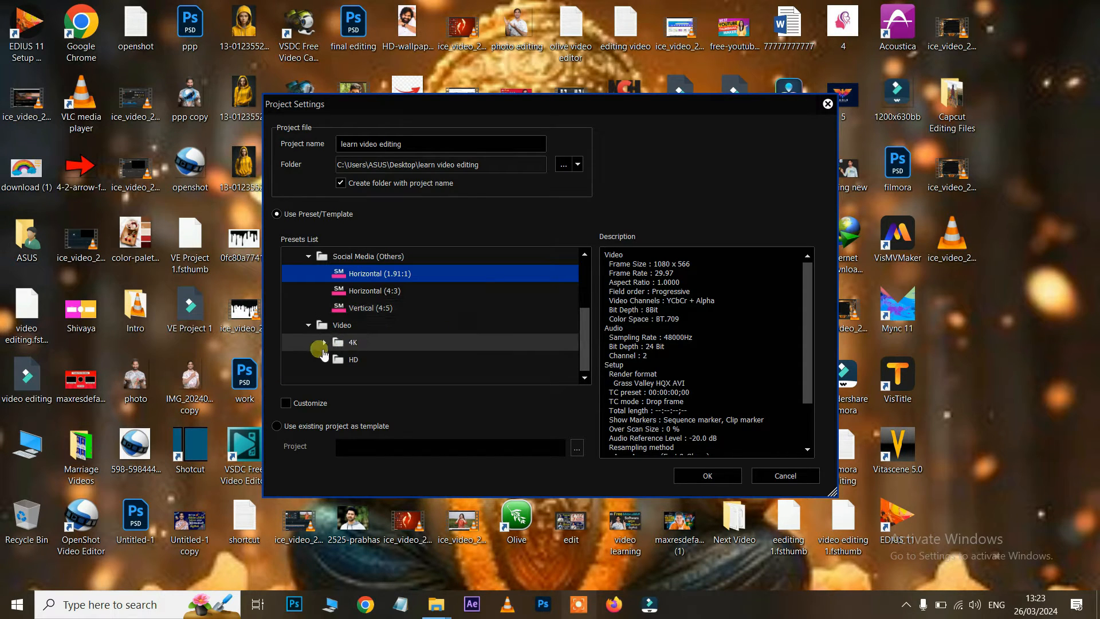
click(324, 343)
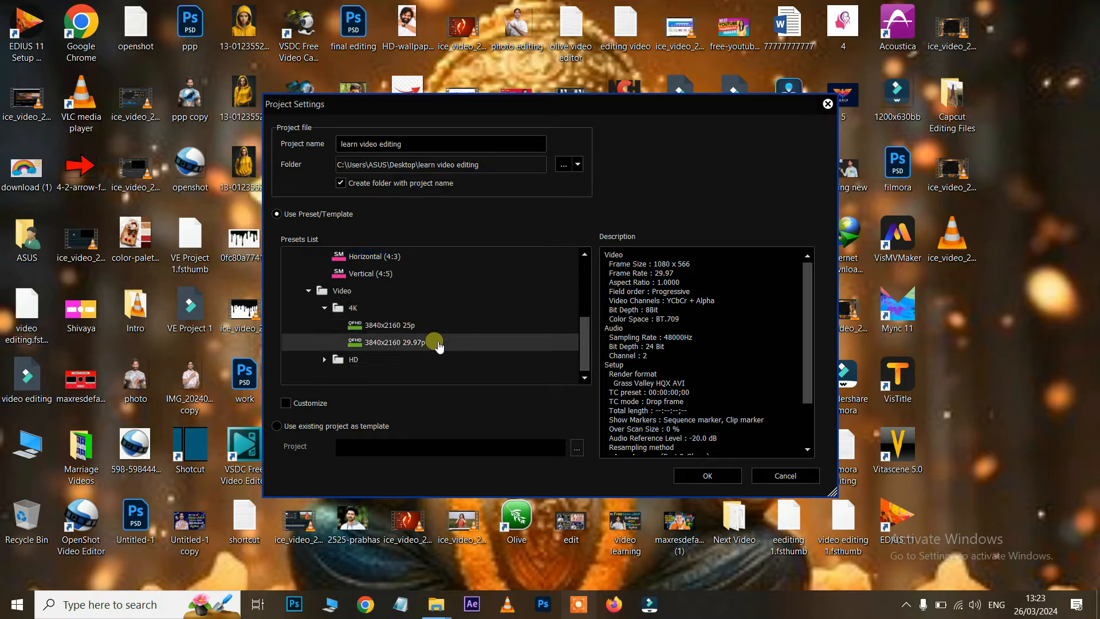
click(332, 365)
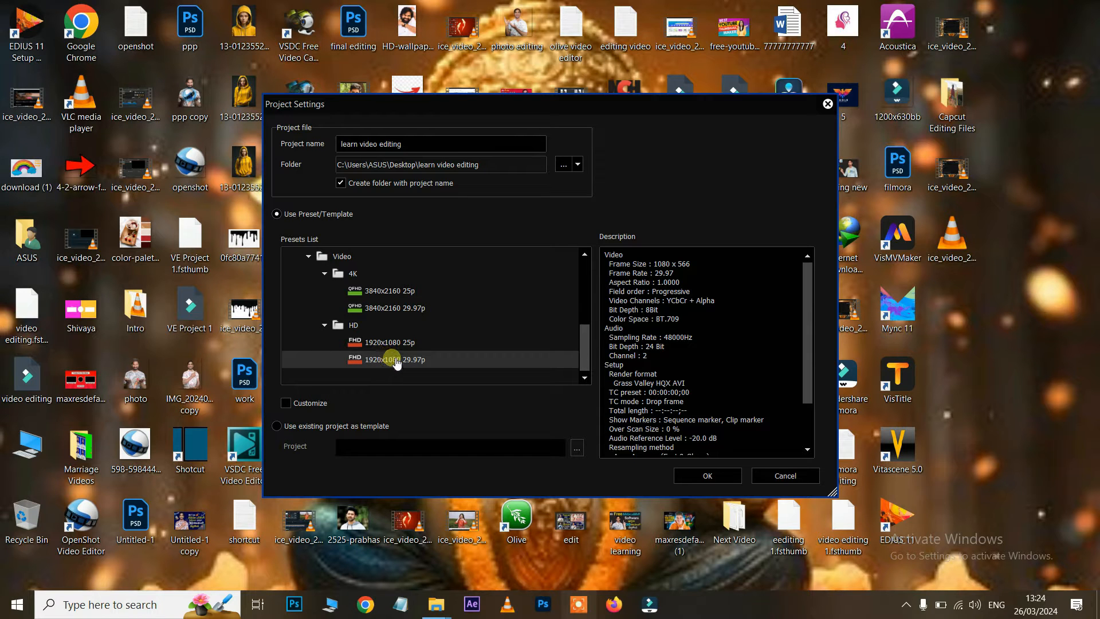
click(436, 604)
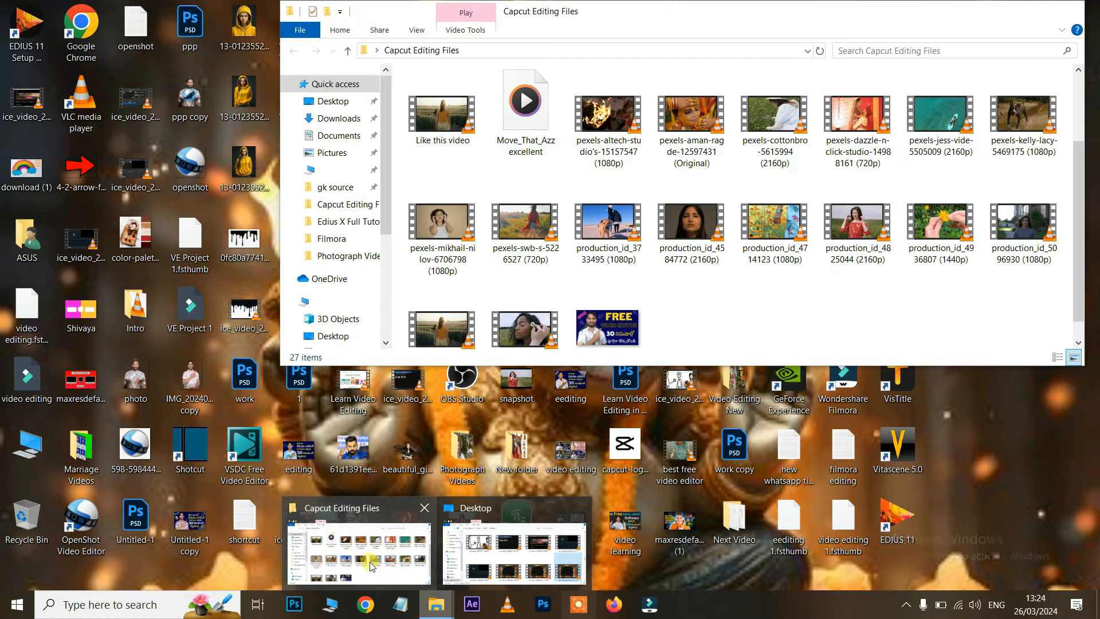
Check Edit Video's properties (1920x1080, 25 fps) and select the HD 1920x1080 25p preset.
click(371, 566)
click(771, 127)
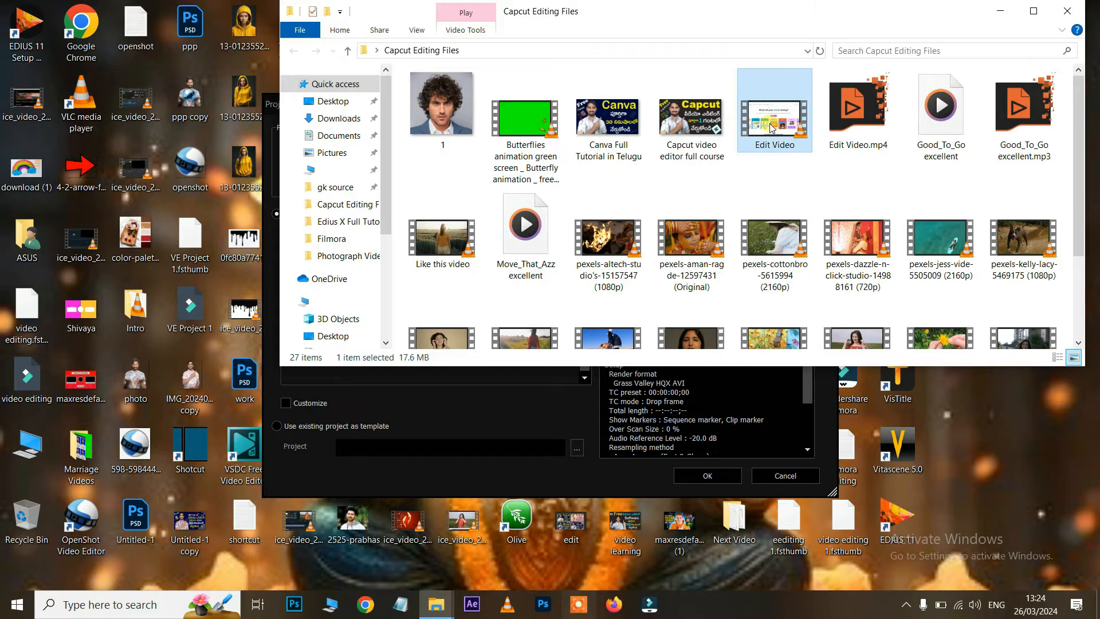
right_click(772, 127)
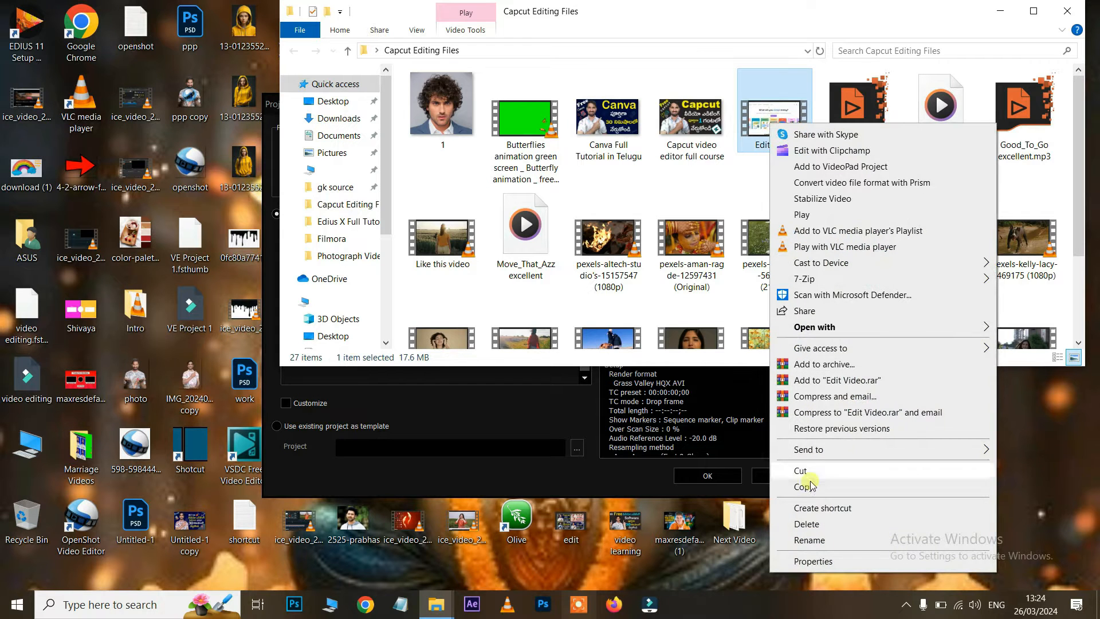
click(812, 561)
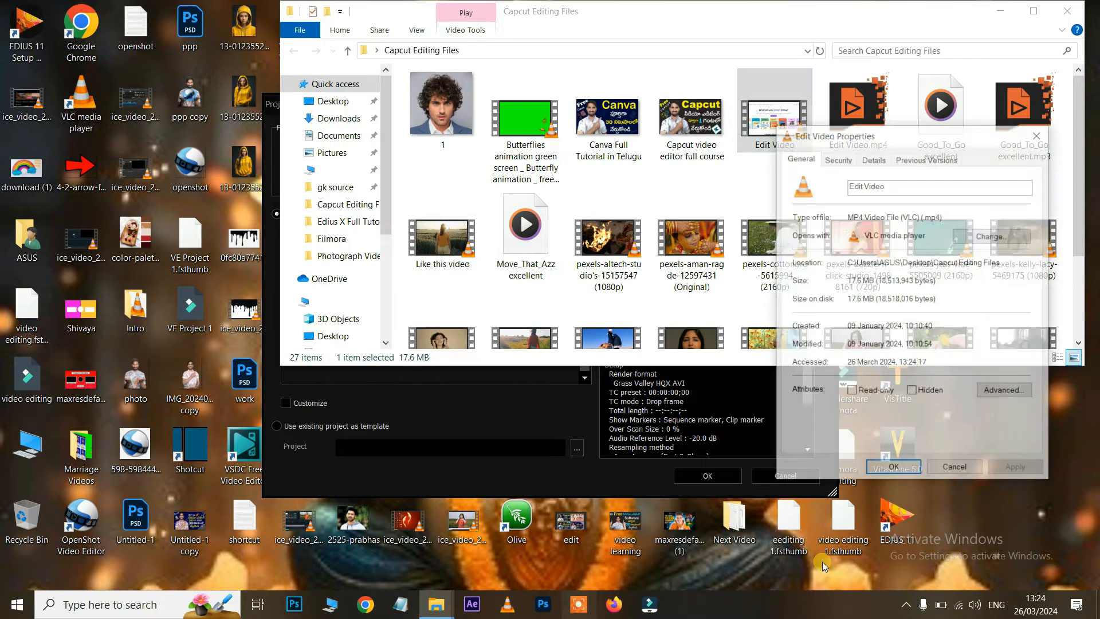
click(874, 161)
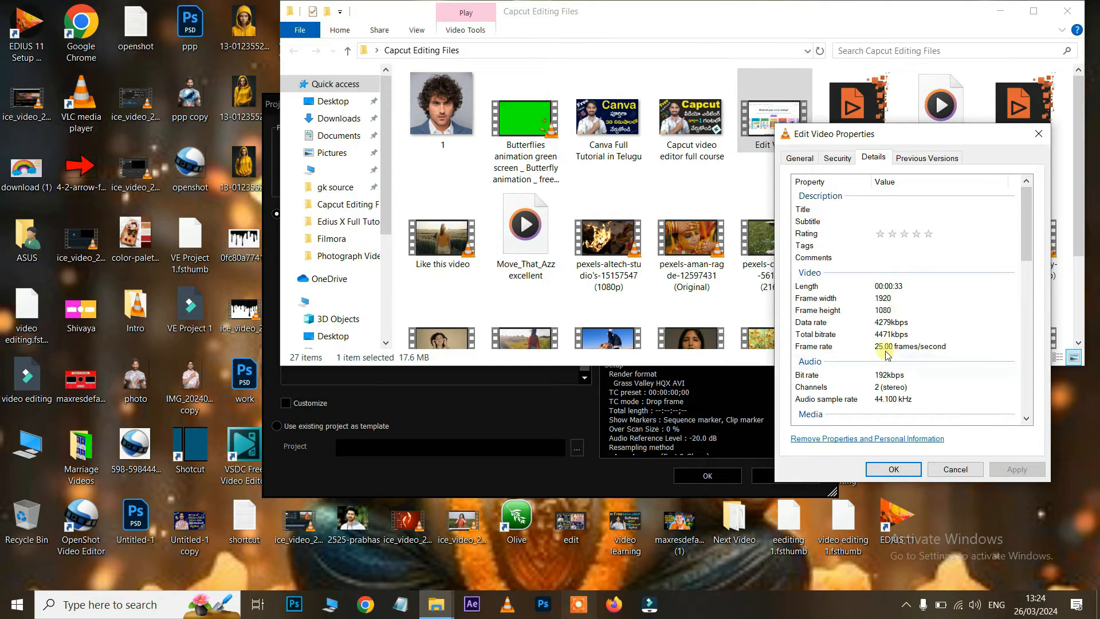
click(893, 470)
click(1067, 11)
click(399, 341)
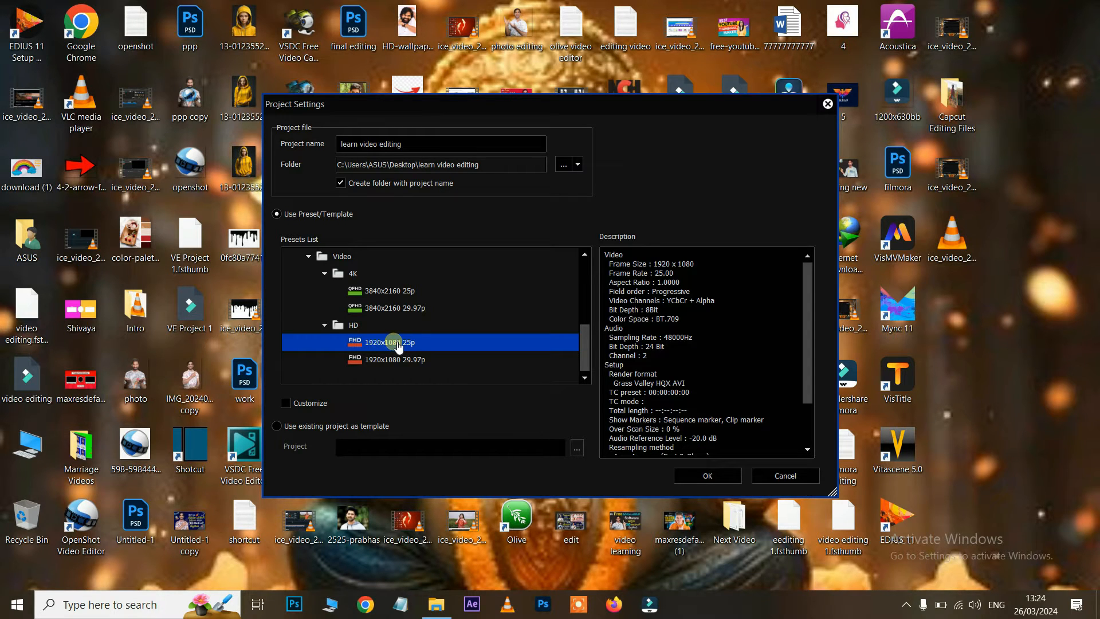
Confirm Project Settings to create 'learn video editing' with an empty Sequence1.
click(704, 475)
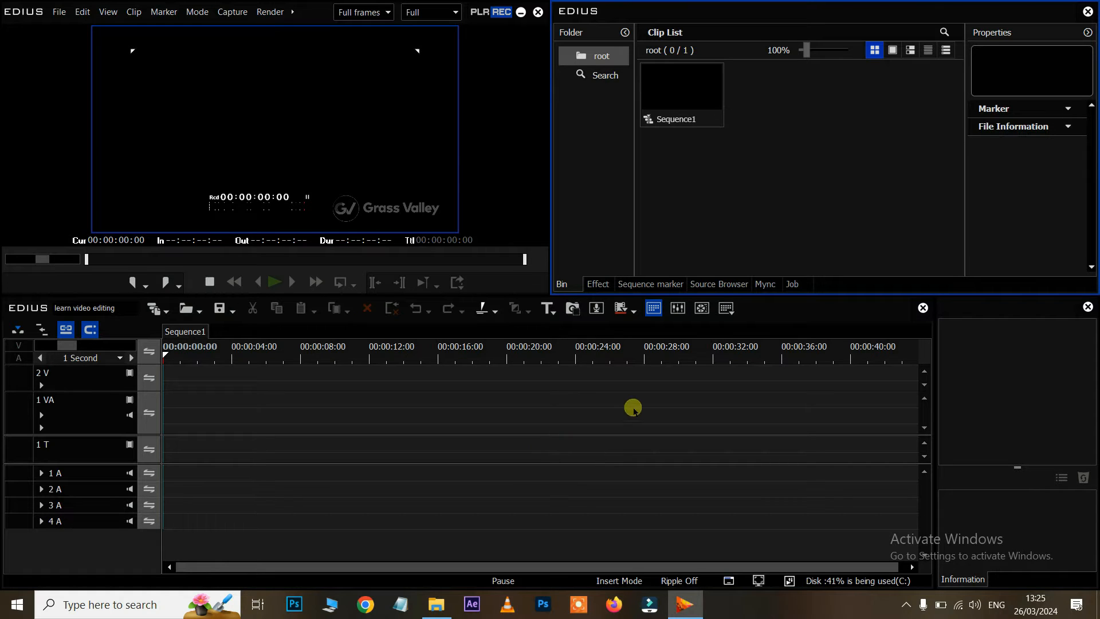
Import pexels-aman-ragde-12597431 into the bin and drag it to the start of track 1 VA.
drag(813, 138, 854, 188)
double_click(771, 168)
double_click(809, 155)
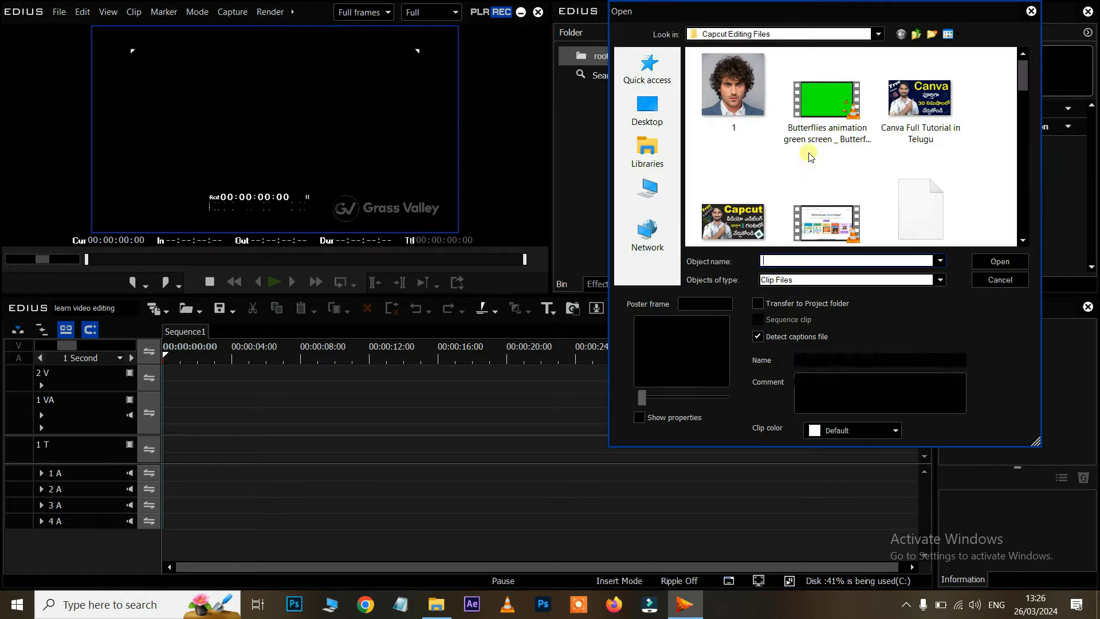
scroll(830, 149, down, 3)
scroll(835, 150, down, 2)
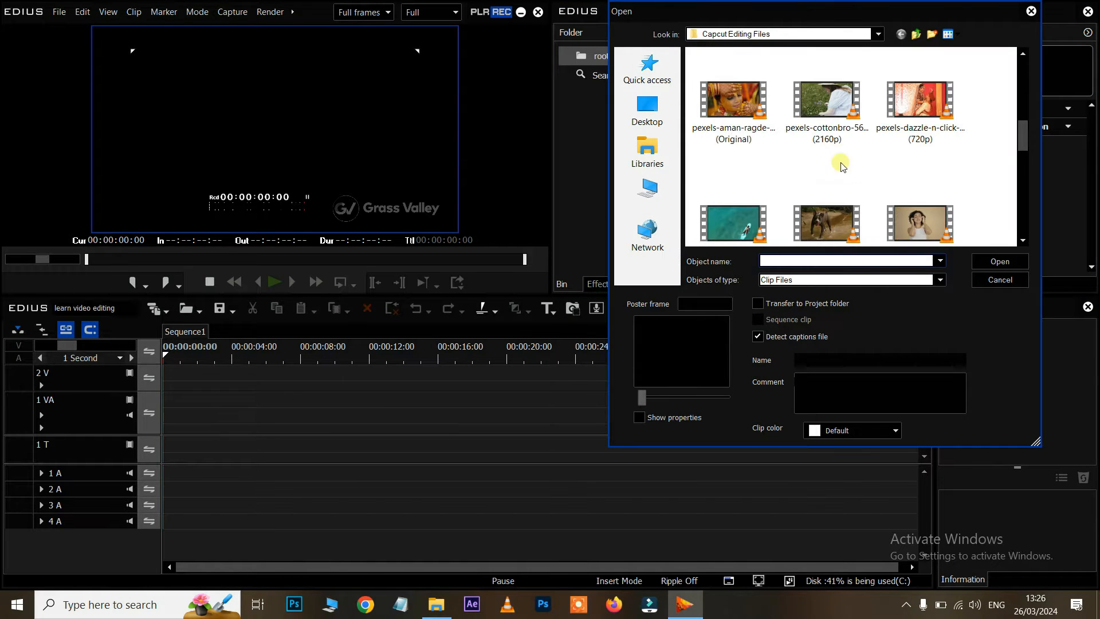
click(739, 109)
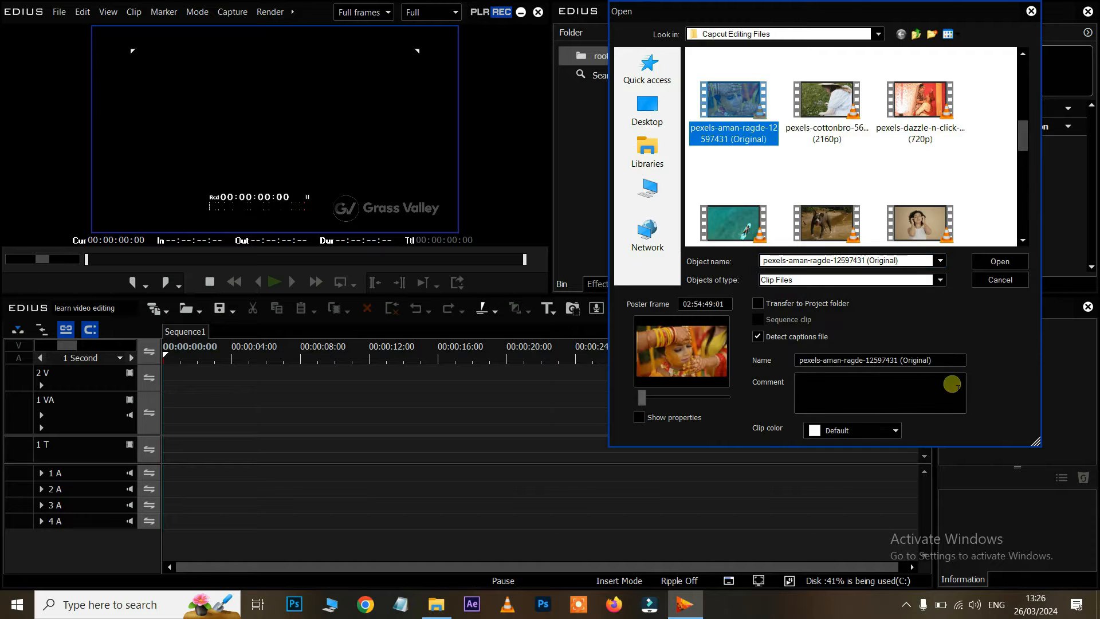
click(985, 262)
drag(769, 166, 165, 404)
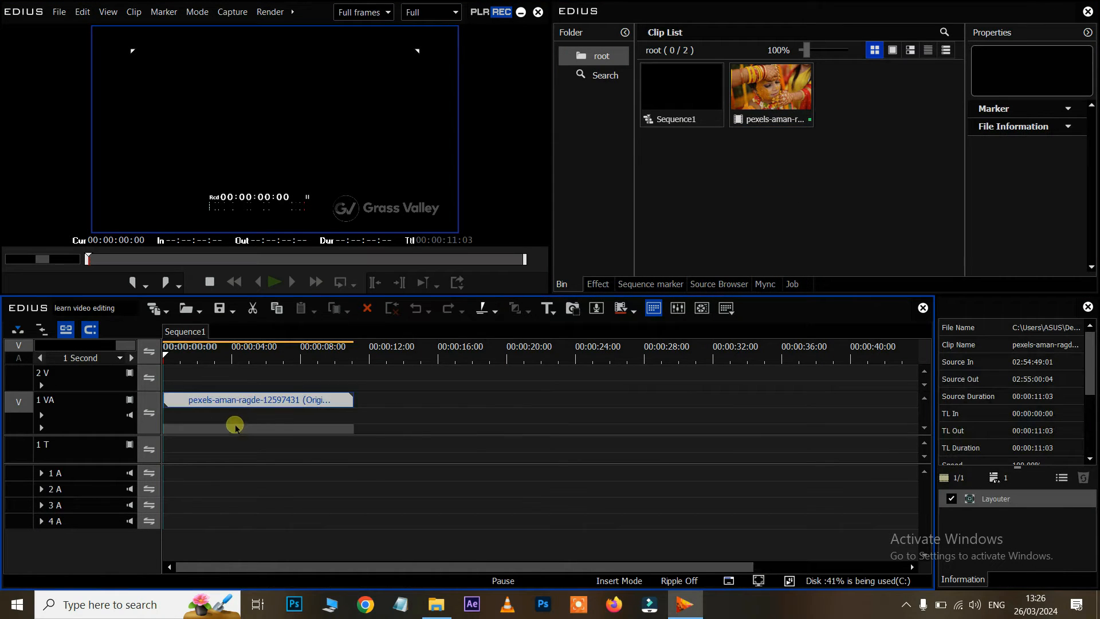
Select the wedding clip on track 1 VA and scrub the playhead to 00:00:04:05.
drag(365, 382, 747, 504)
drag(252, 380, 353, 457)
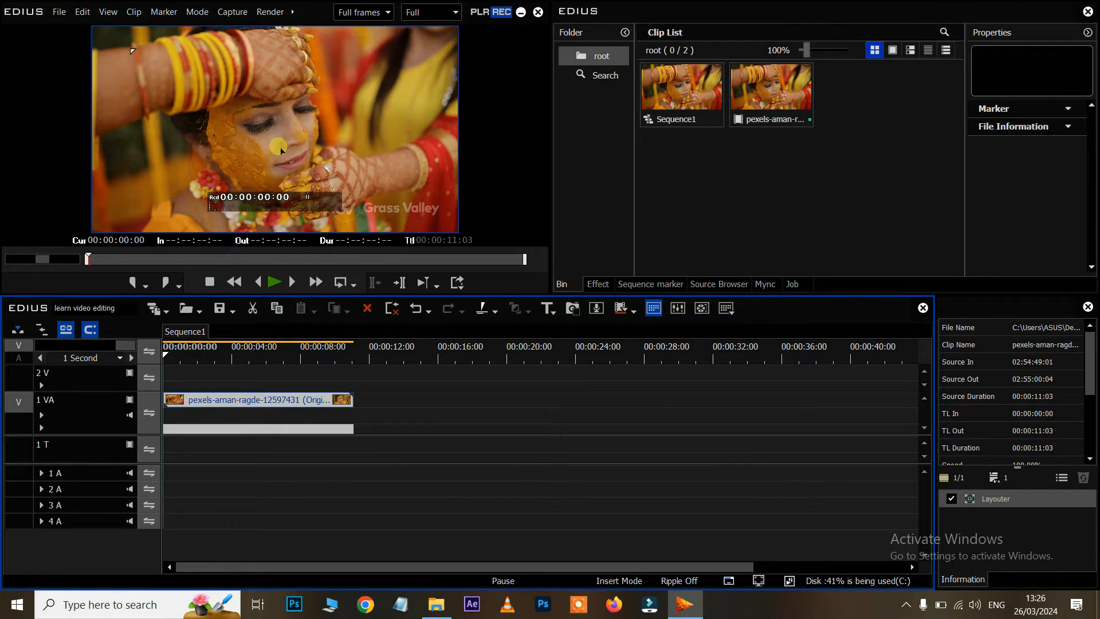
drag(204, 360, 234, 362)
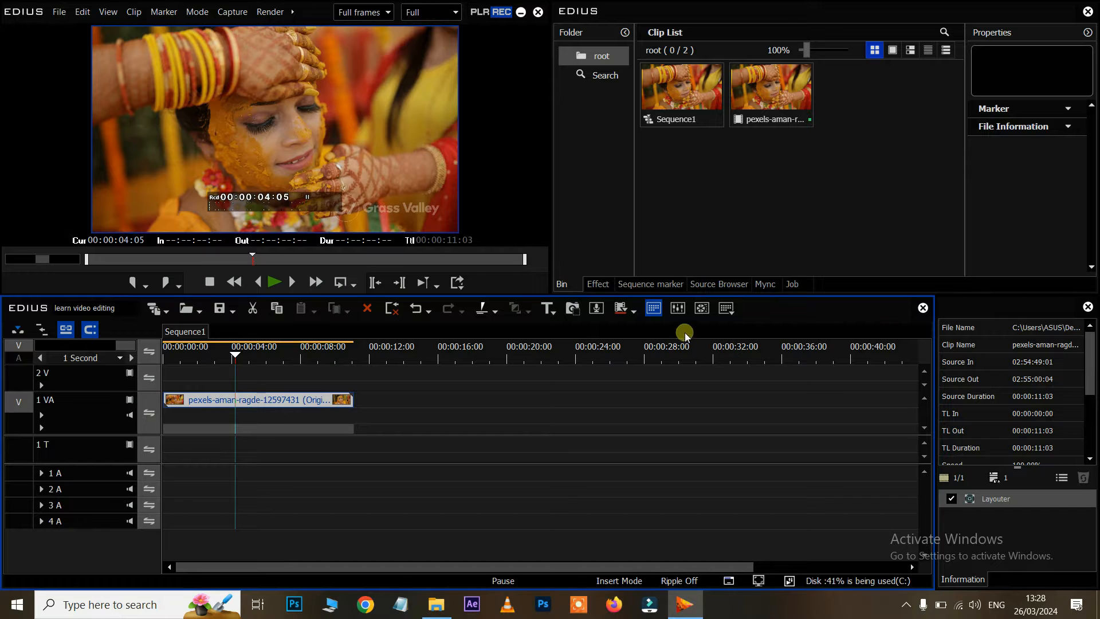
click(600, 286)
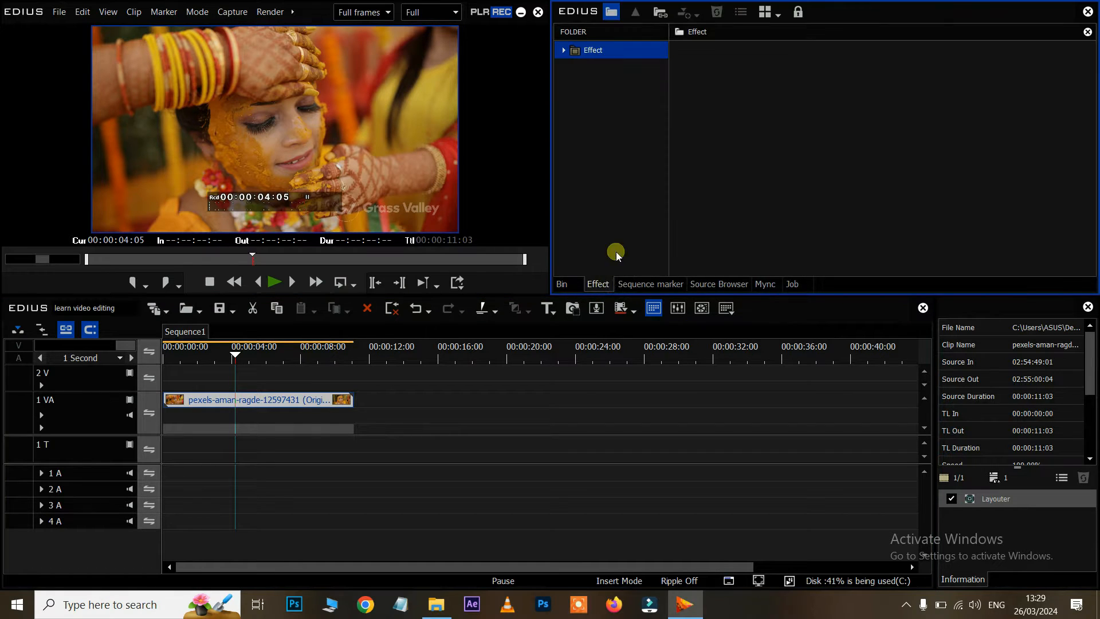
Expand VideoFilters in the Effect palette to browse the Color Correction filters.
click(565, 53)
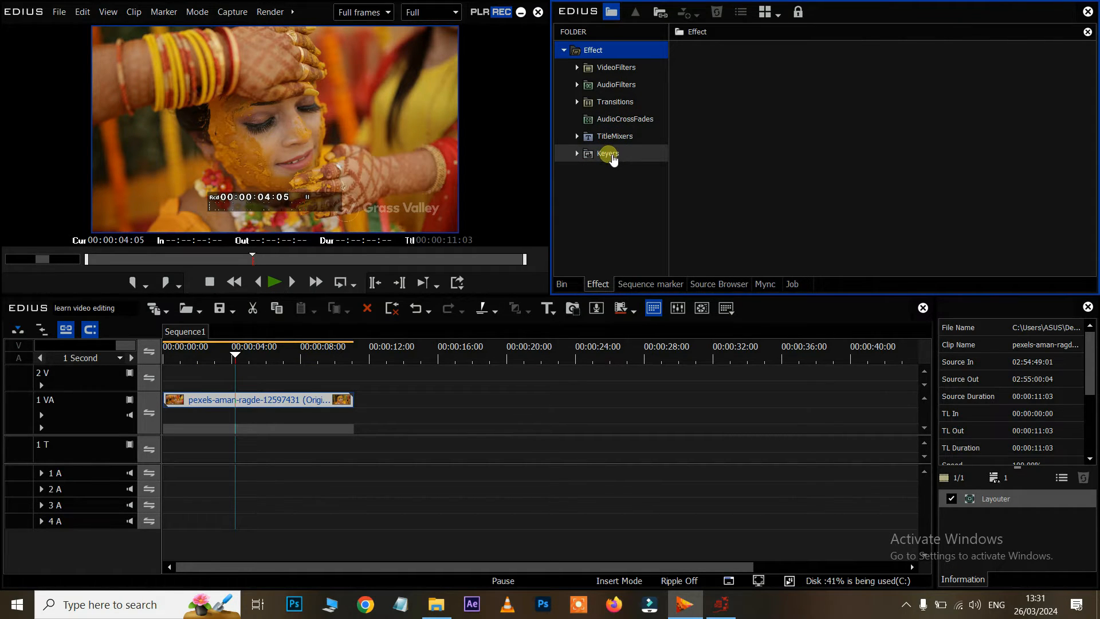
click(578, 68)
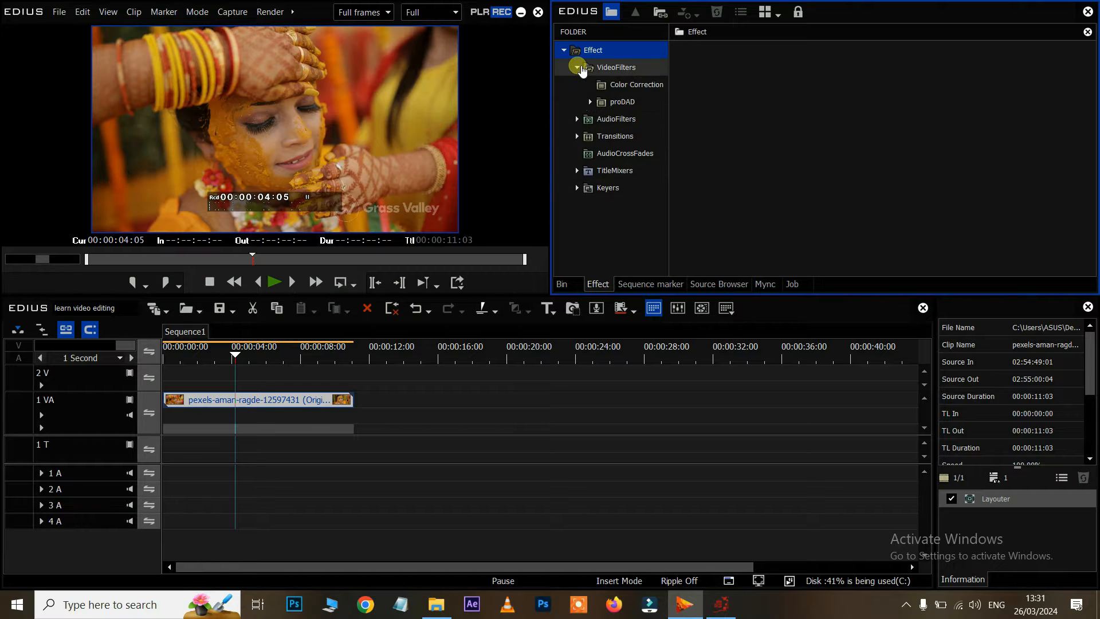
click(634, 83)
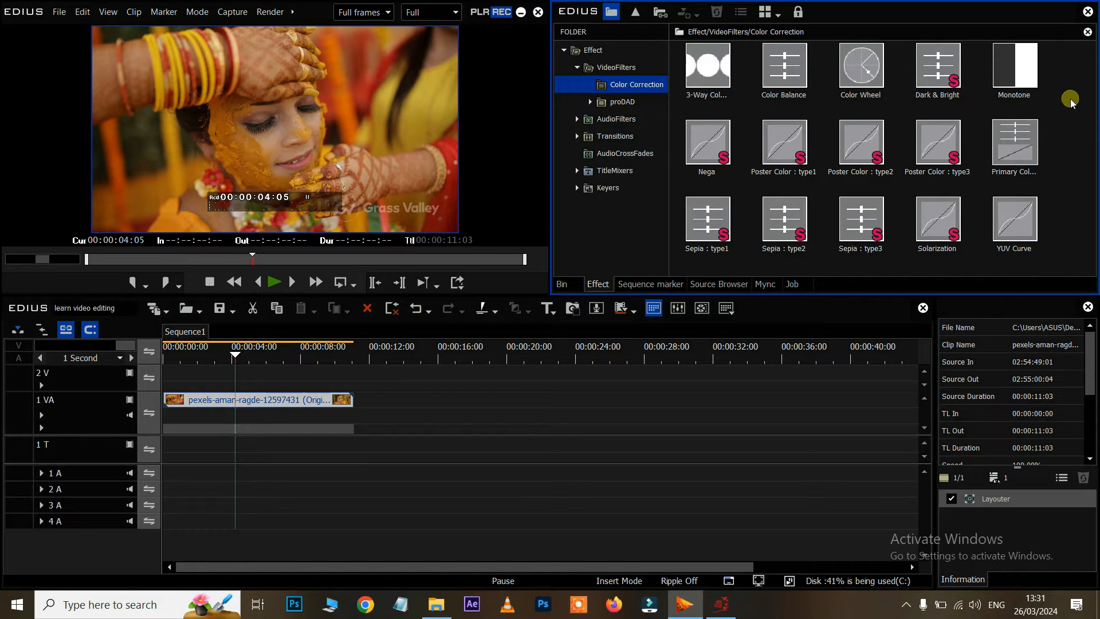
Expand Transitions to view the 2D and 3D transitions, then return to the bin.
mouse_move(988, 133)
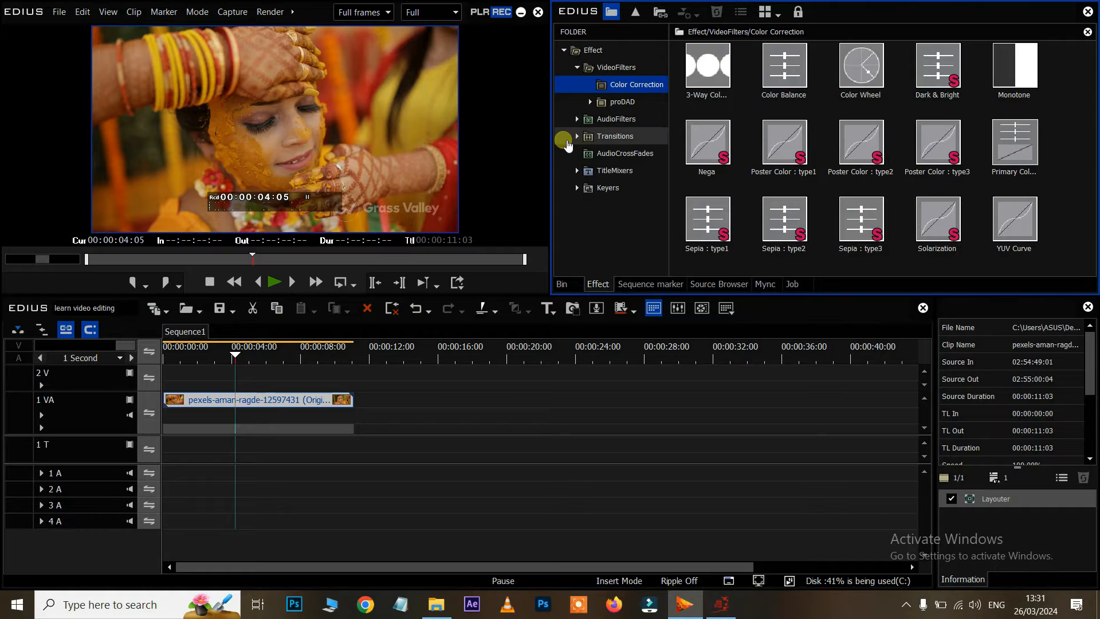
click(578, 135)
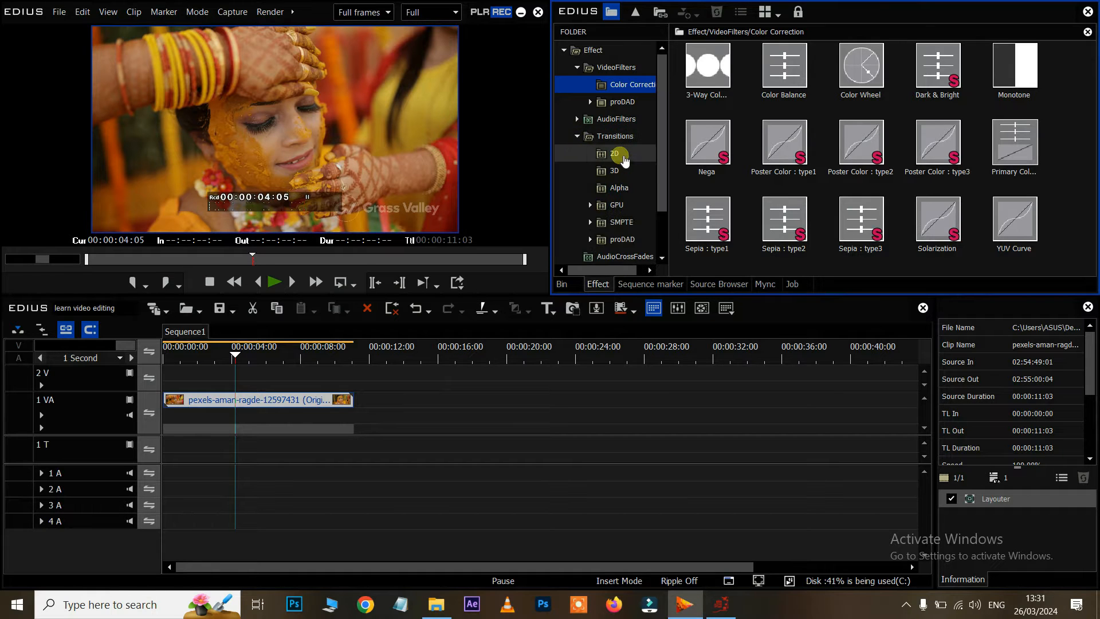
click(614, 153)
click(622, 170)
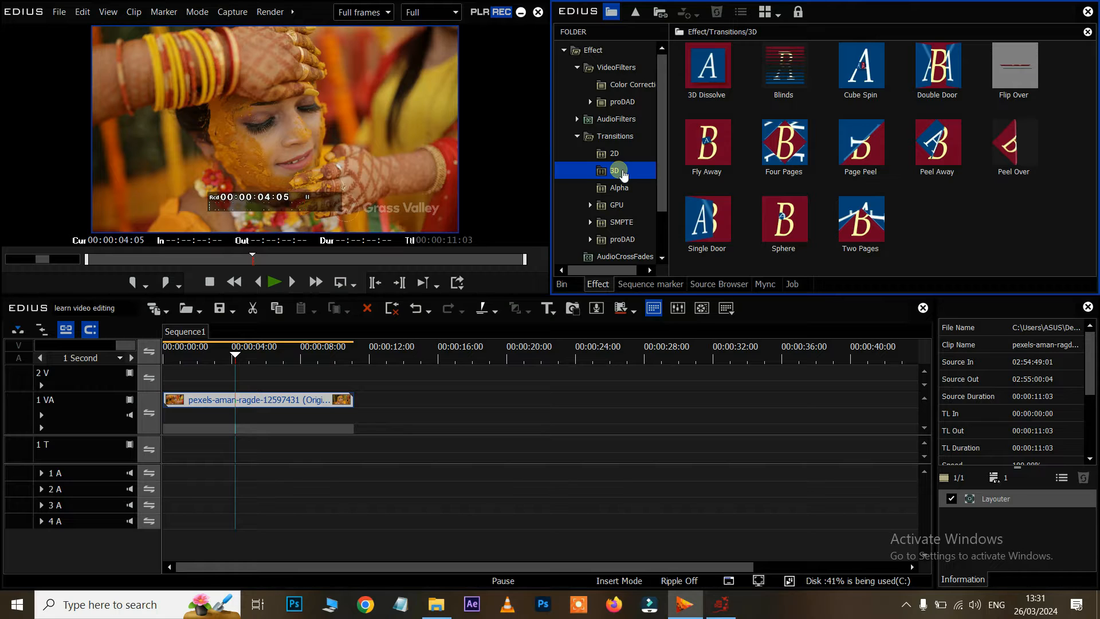
click(567, 49)
click(562, 284)
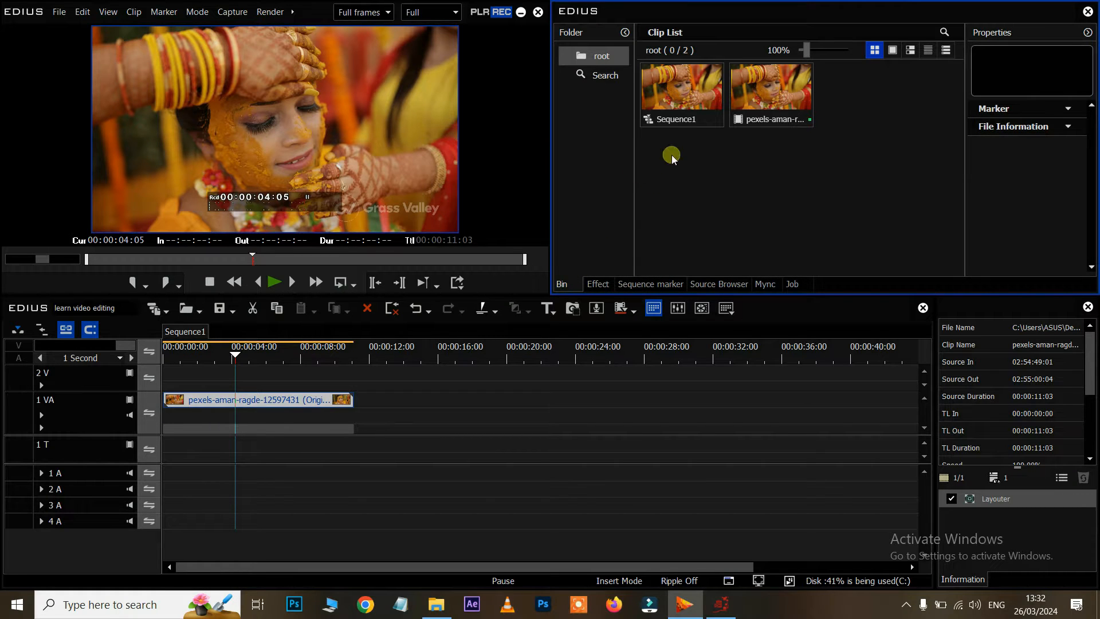
Close the bin and clip information panels, then restore every panel with Show All.
click(1087, 12)
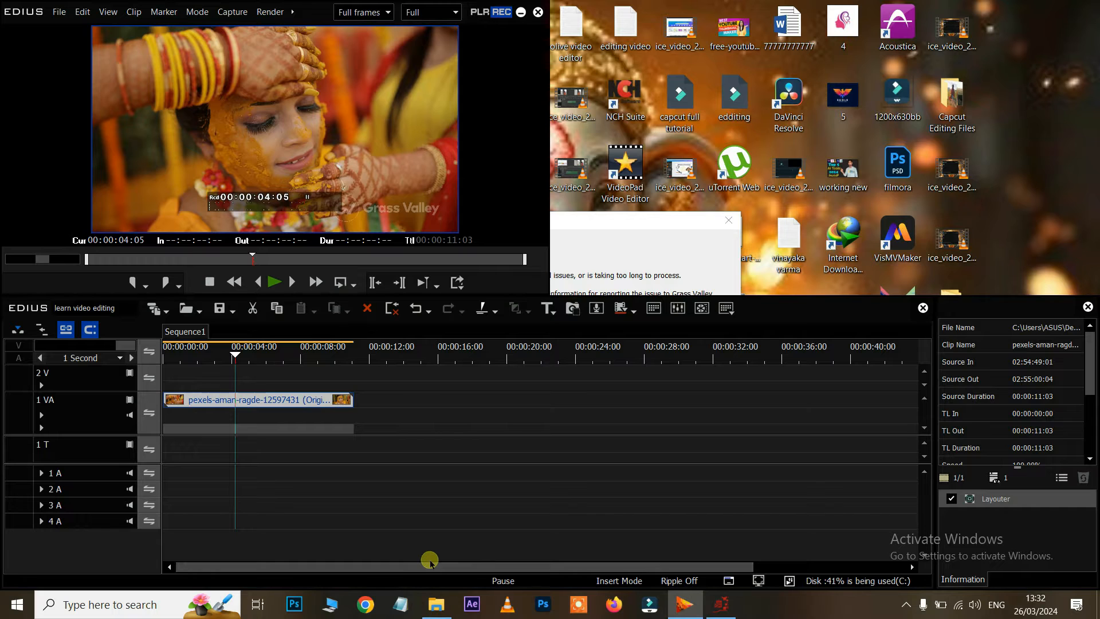
click(1087, 309)
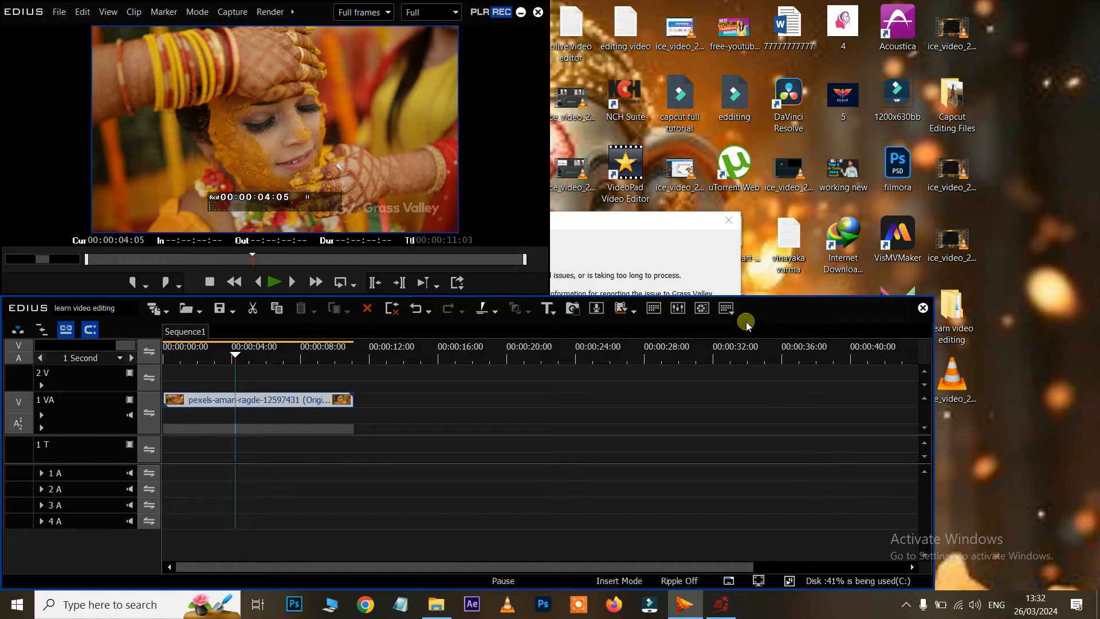
click(728, 311)
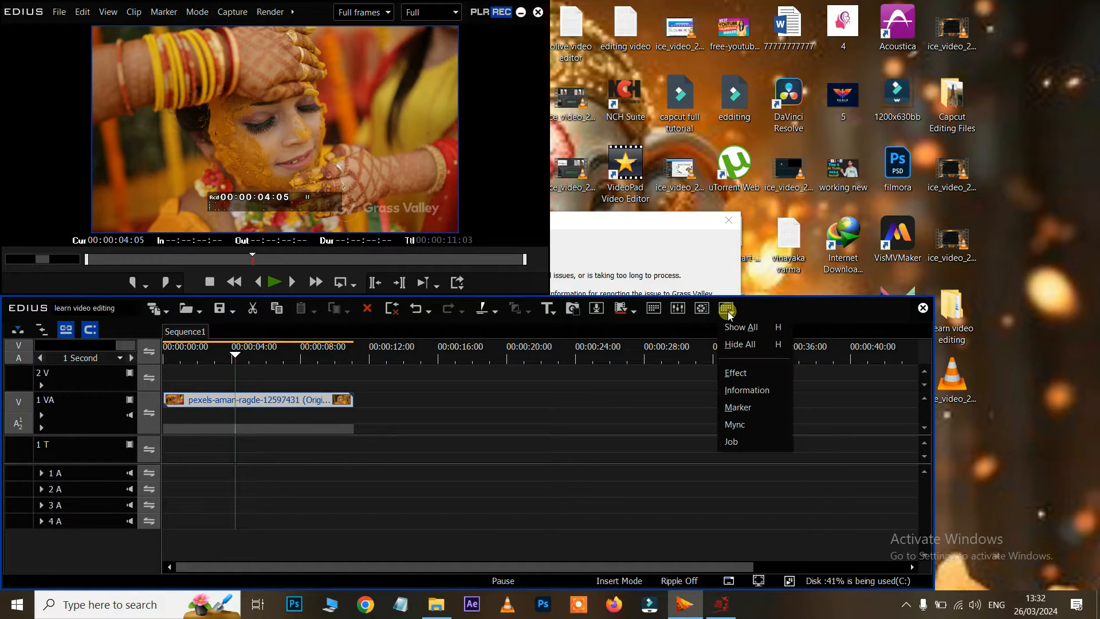
click(737, 328)
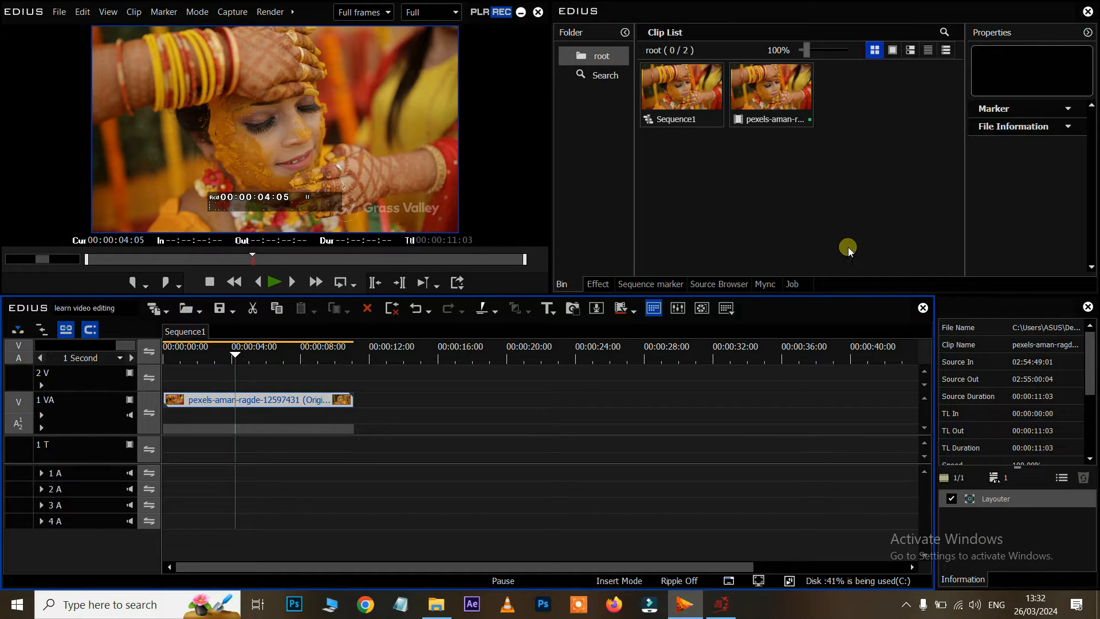
Toggle the Timeline window off and back on, keeping the player in Single Mode.
click(109, 12)
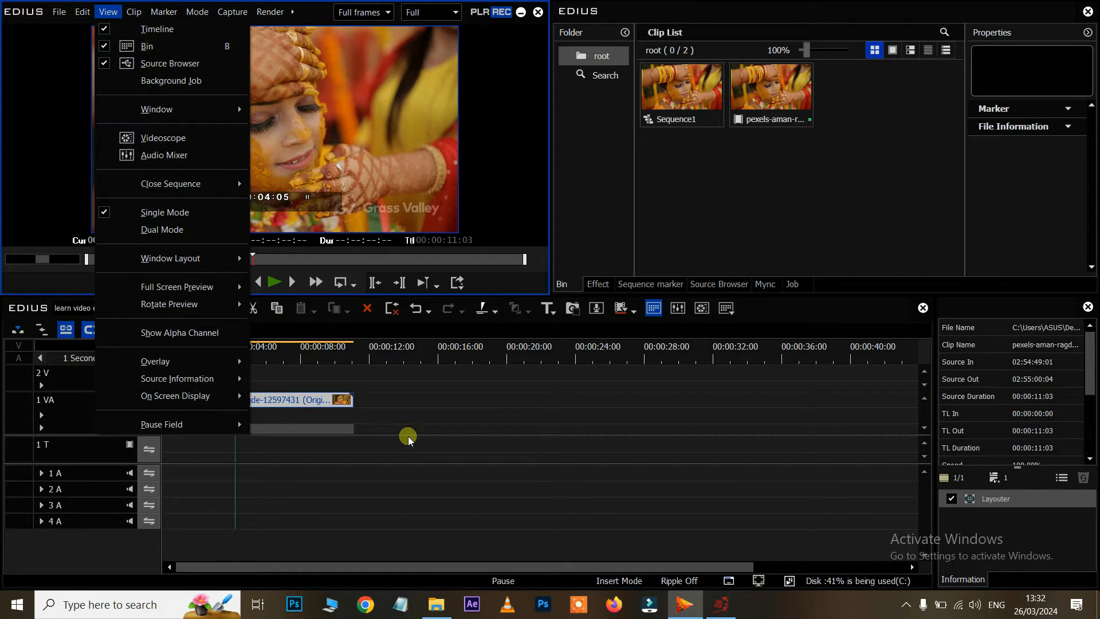
click(105, 30)
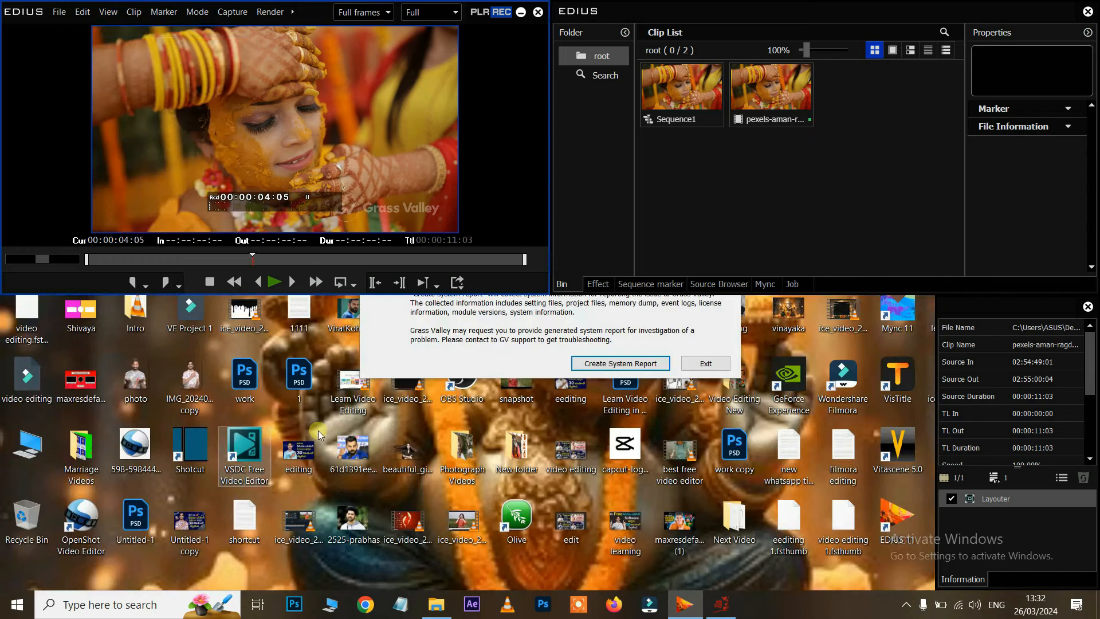
click(106, 12)
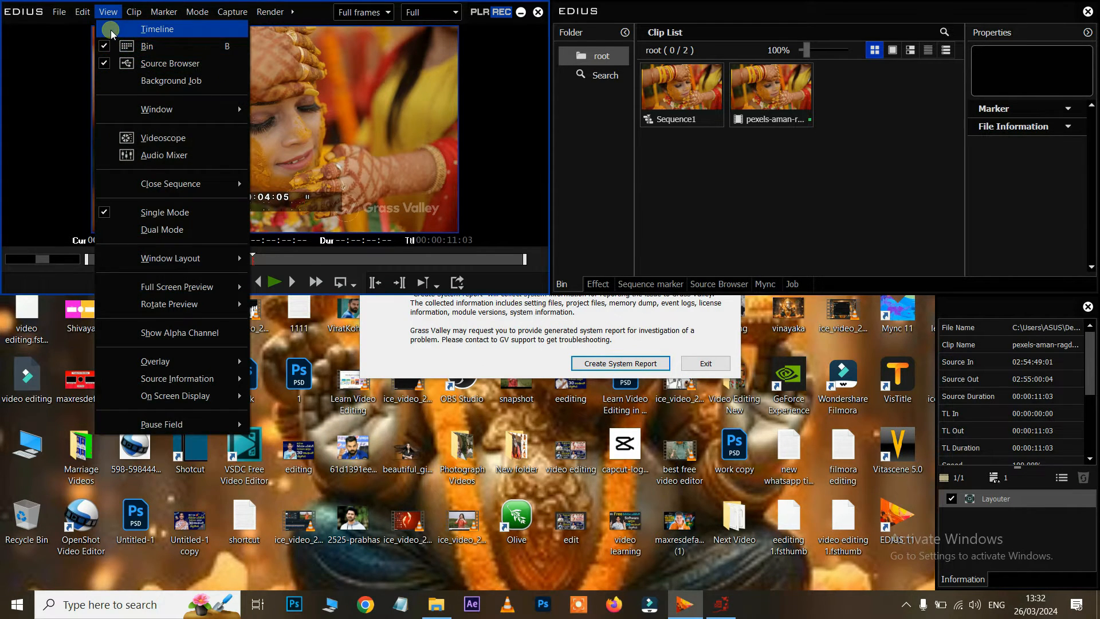
click(112, 29)
click(408, 457)
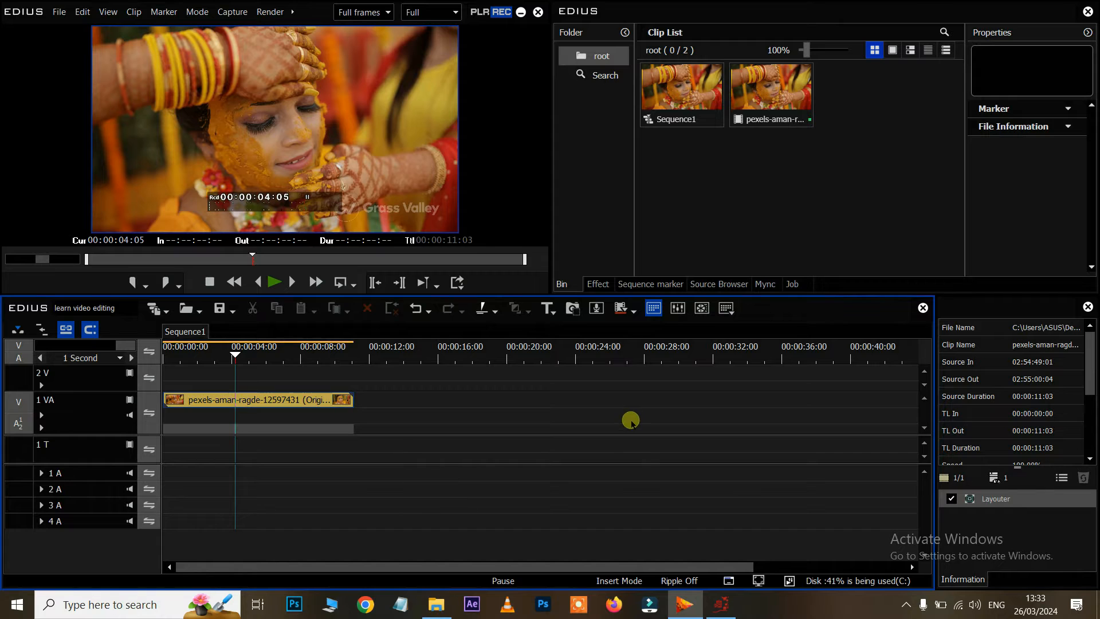
click(108, 11)
click(109, 217)
Drag the panel splitters to widen the player and narrow the bin panel.
drag(552, 139, 358, 152)
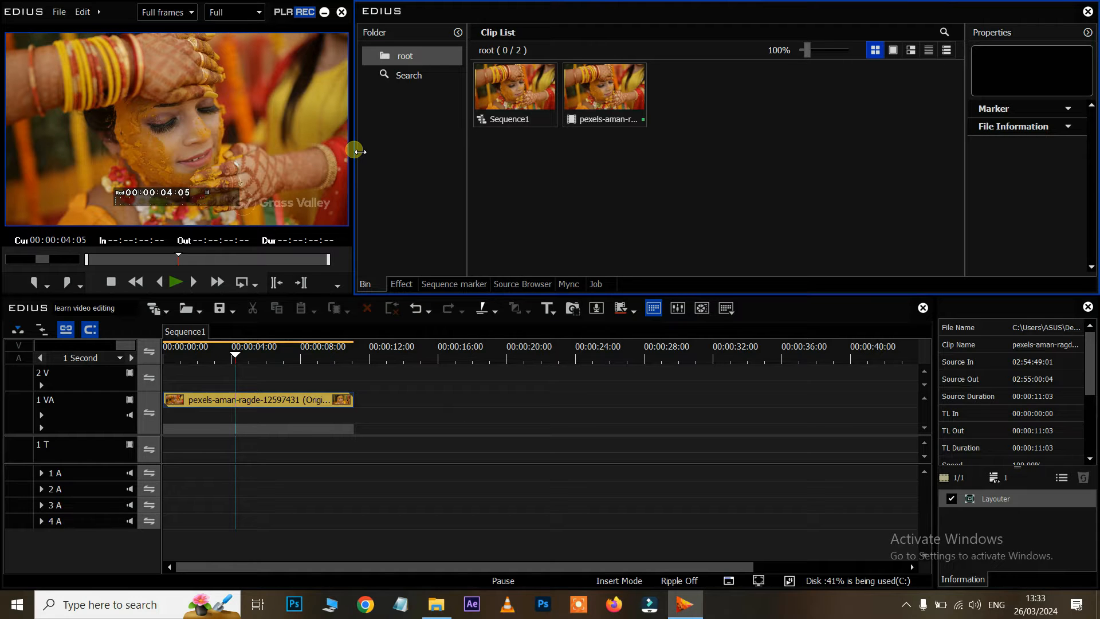
drag(358, 151, 633, 131)
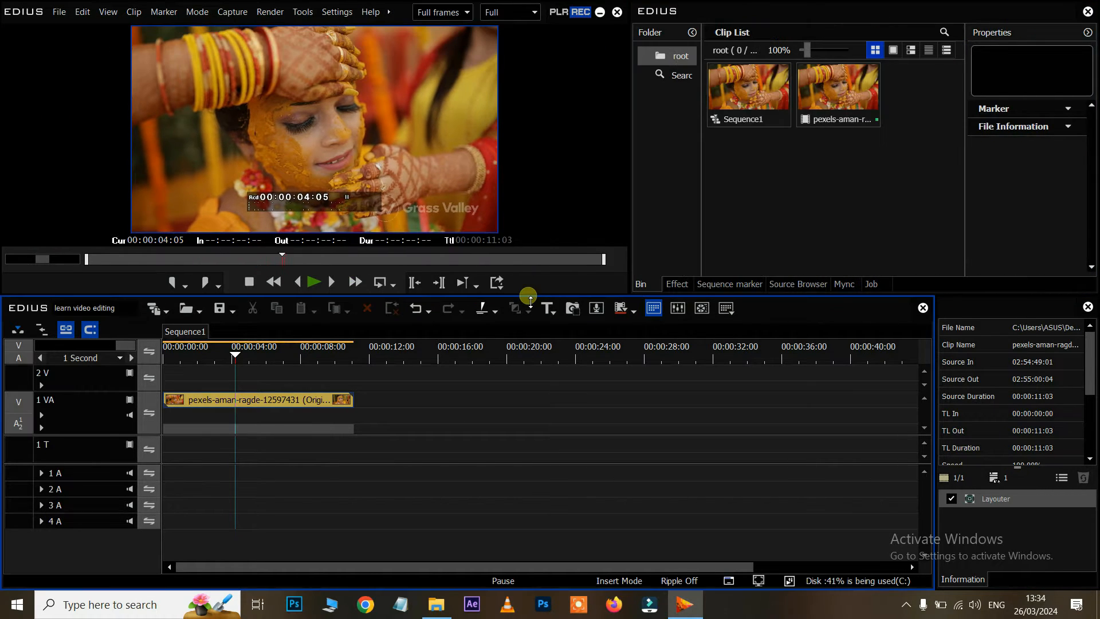
mouse_move(555, 299)
mouse_down()
mouse_move(556, 247)
mouse_move(554, 304)
mouse_up()
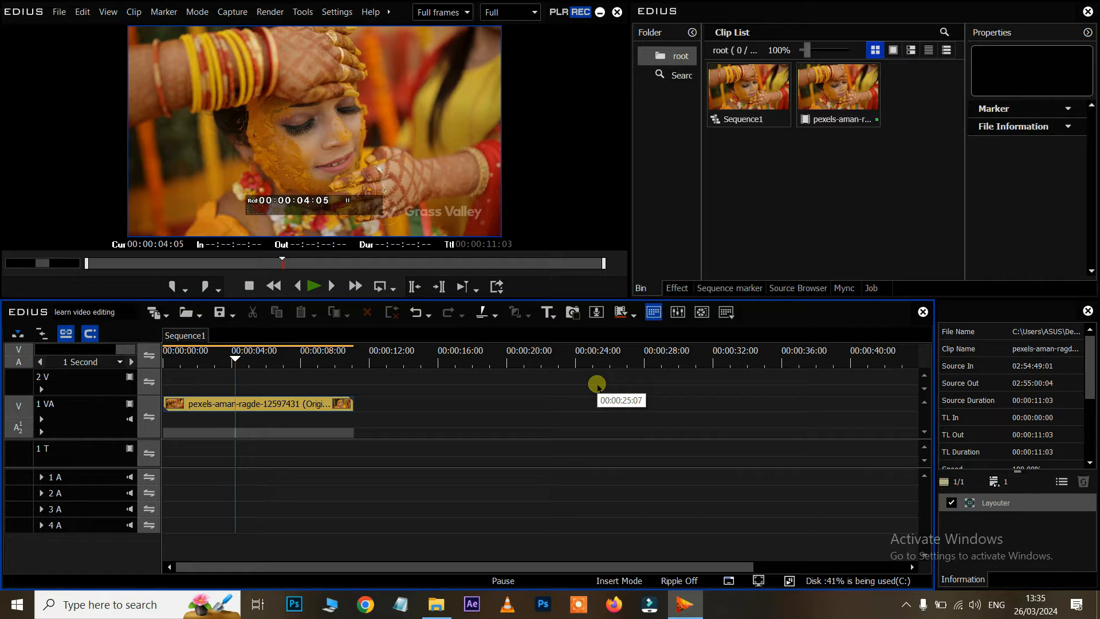
Open and dismiss the bin's file import window and add-file menu.
click(802, 196)
double_click(802, 196)
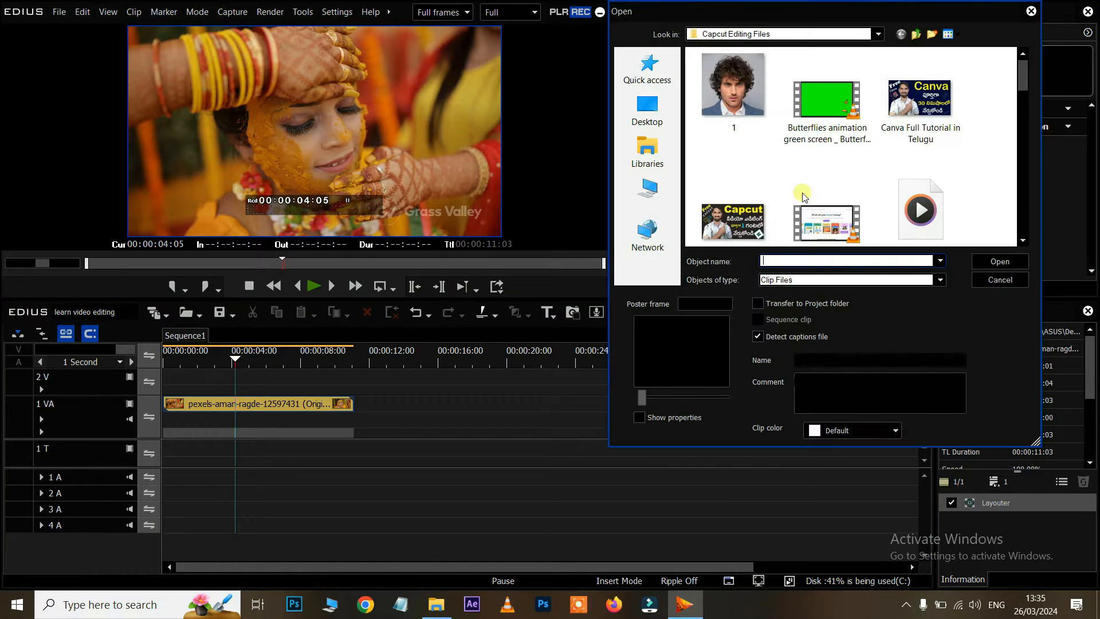
click(1032, 12)
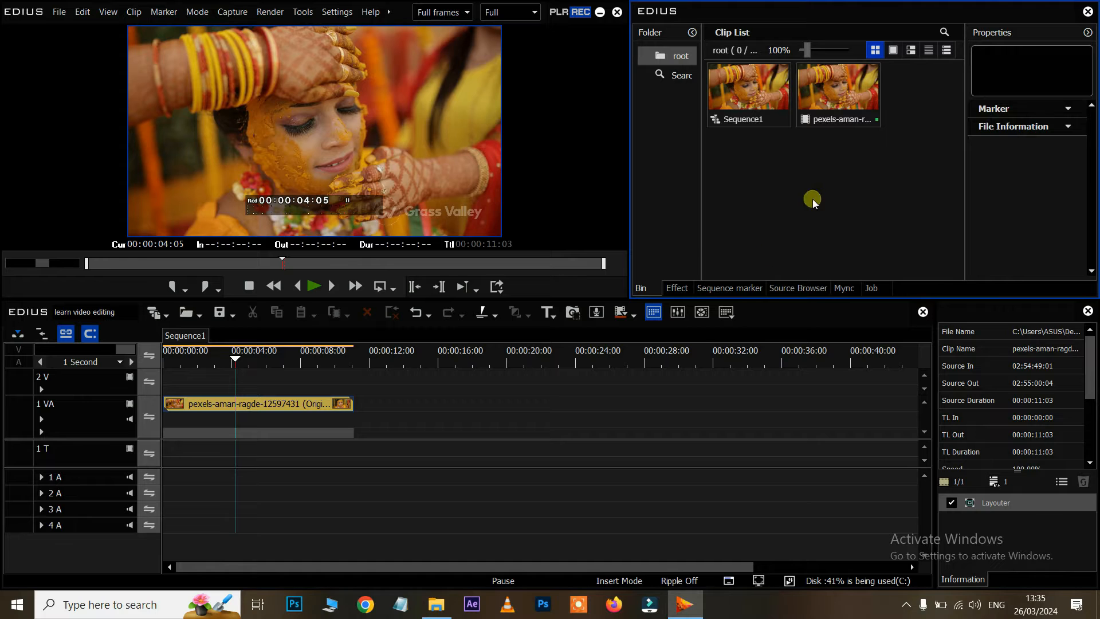
right_click(814, 185)
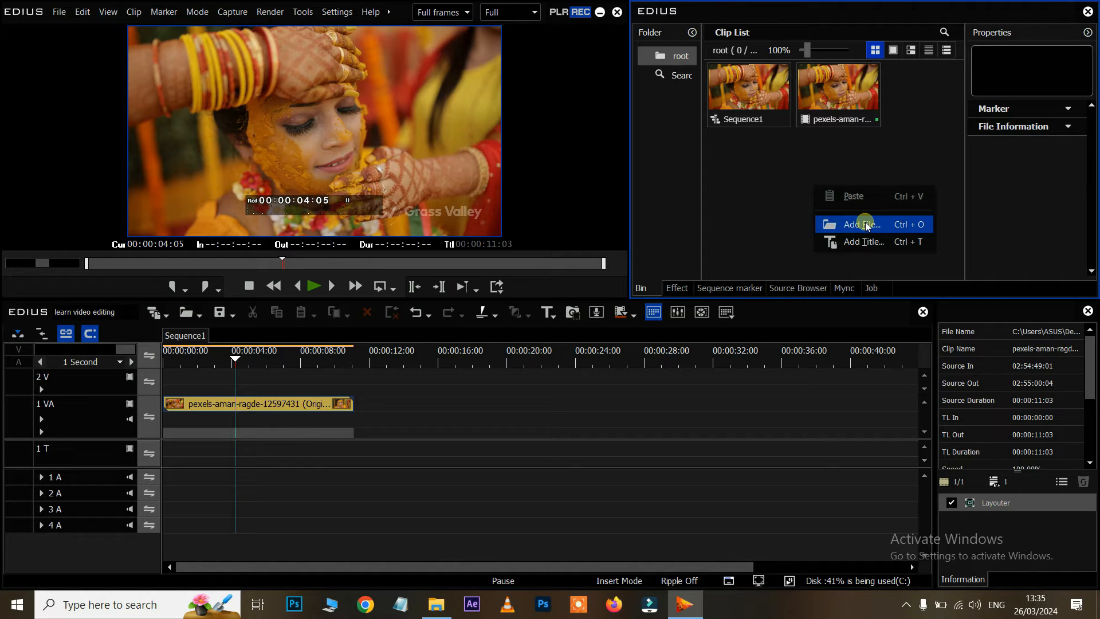
click(739, 43)
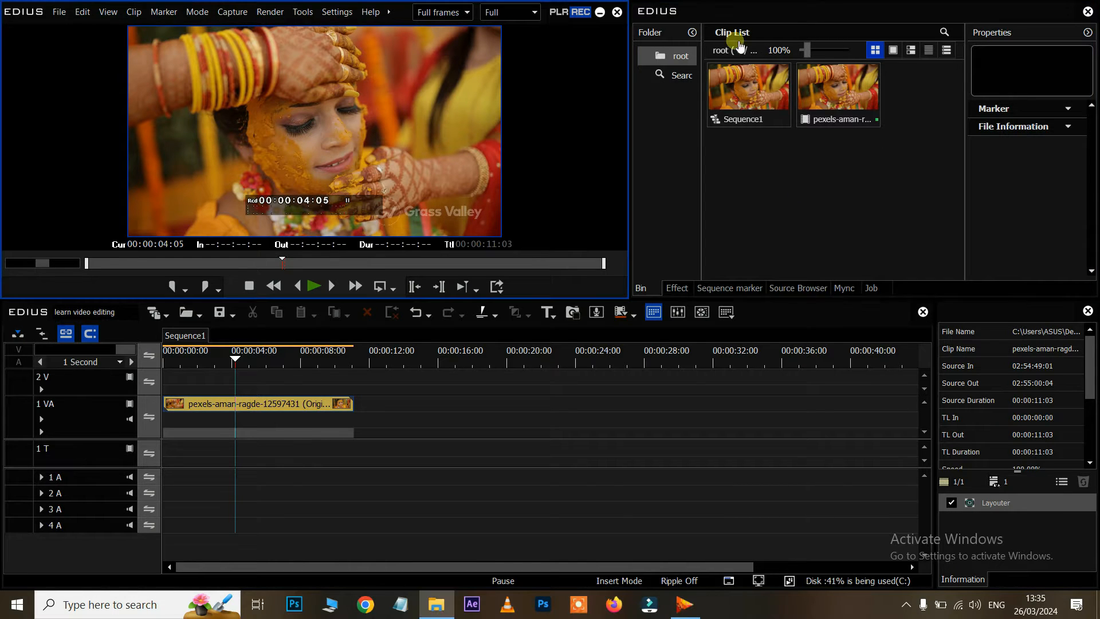
Drag Edit Video, Good_To_Go excellent, photo 1 and Butterflies from Capcut Editing Files into the bin.
click(440, 605)
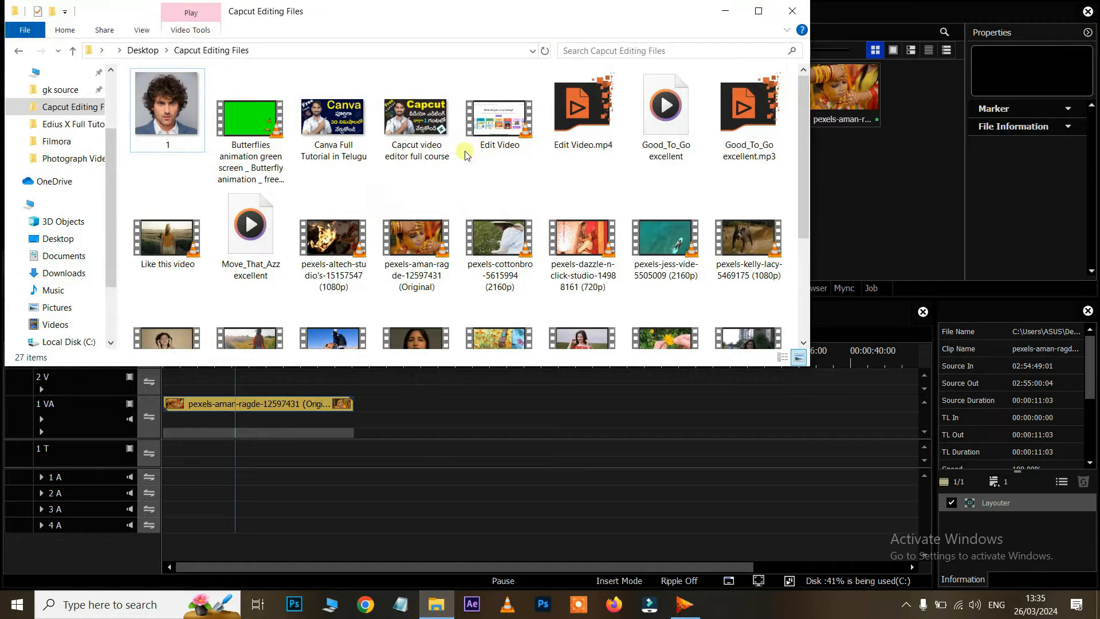
click(514, 104)
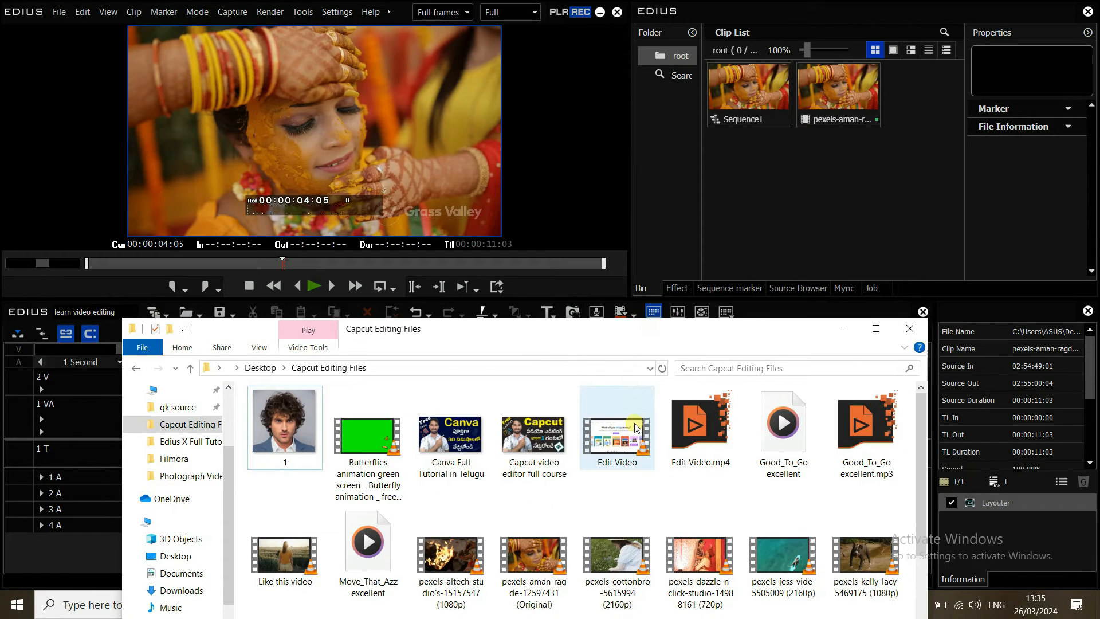
drag(630, 432, 745, 215)
drag(782, 435, 837, 209)
drag(288, 420, 845, 257)
drag(368, 435, 885, 246)
scroll(685, 472, down, 3)
click(685, 473)
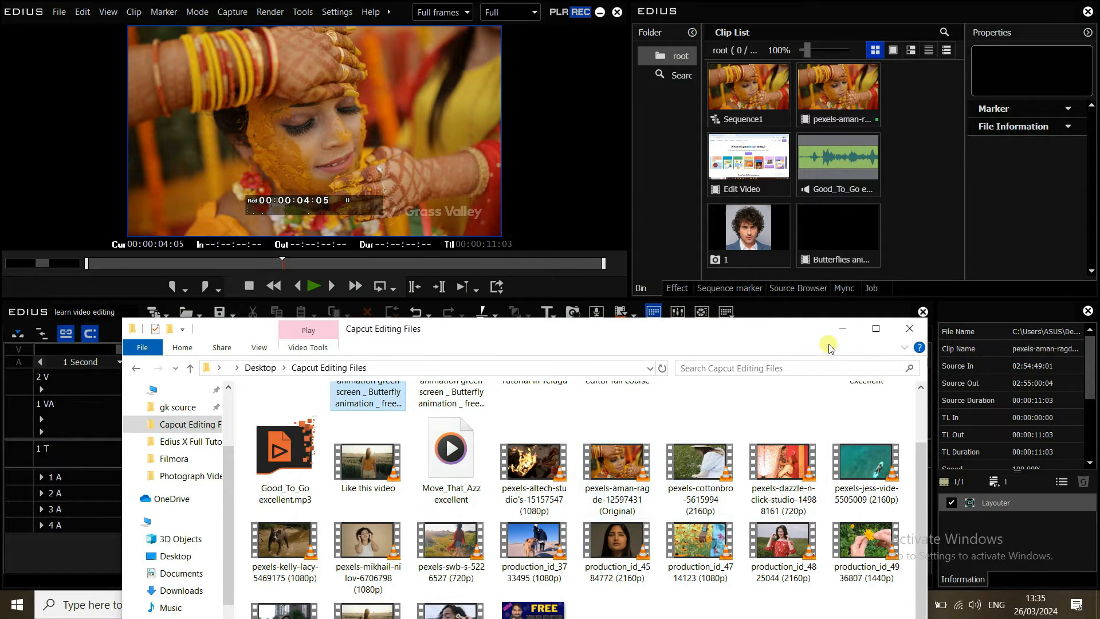
click(844, 329)
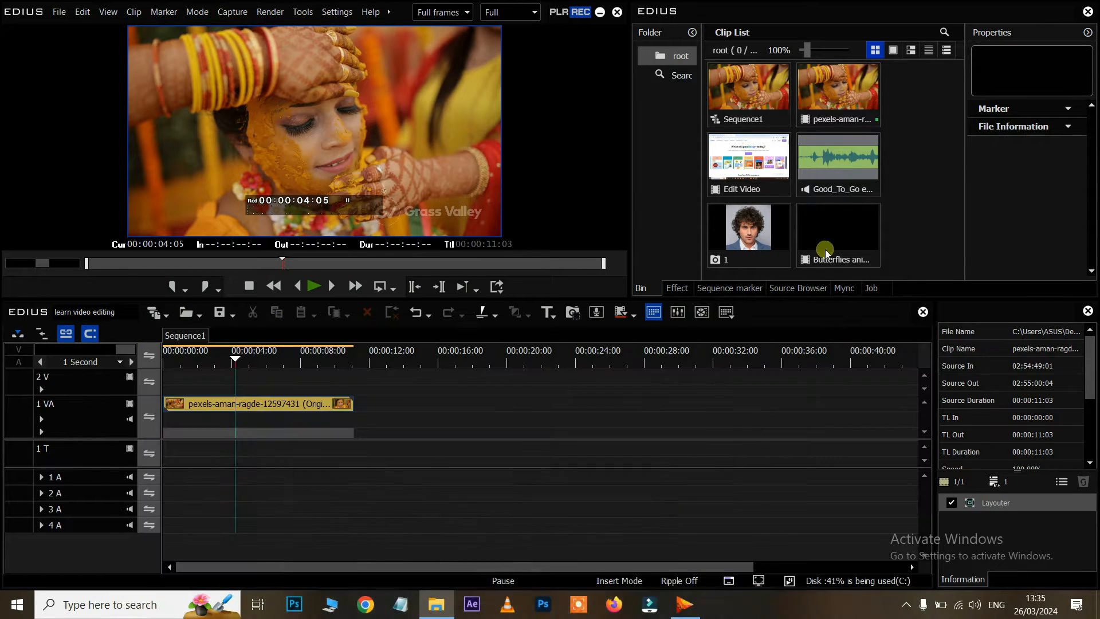
click(752, 163)
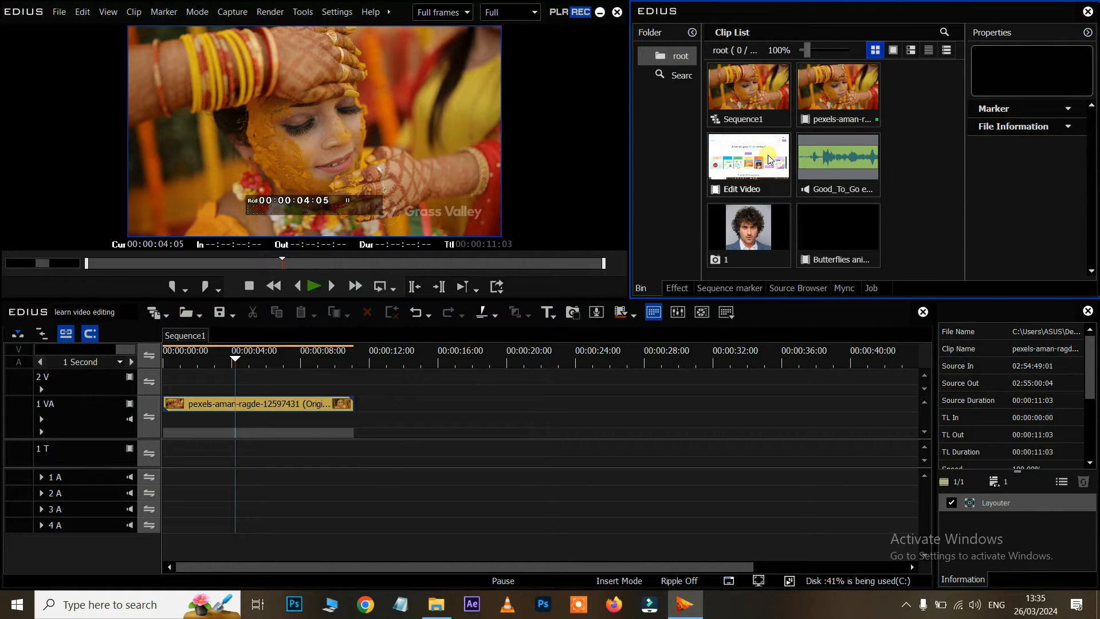
Place Edit Video on 1 VA right after the pexels wedding clip, then scrub to about 00:00:08:13.
drag(753, 163, 358, 420)
drag(271, 388, 286, 415)
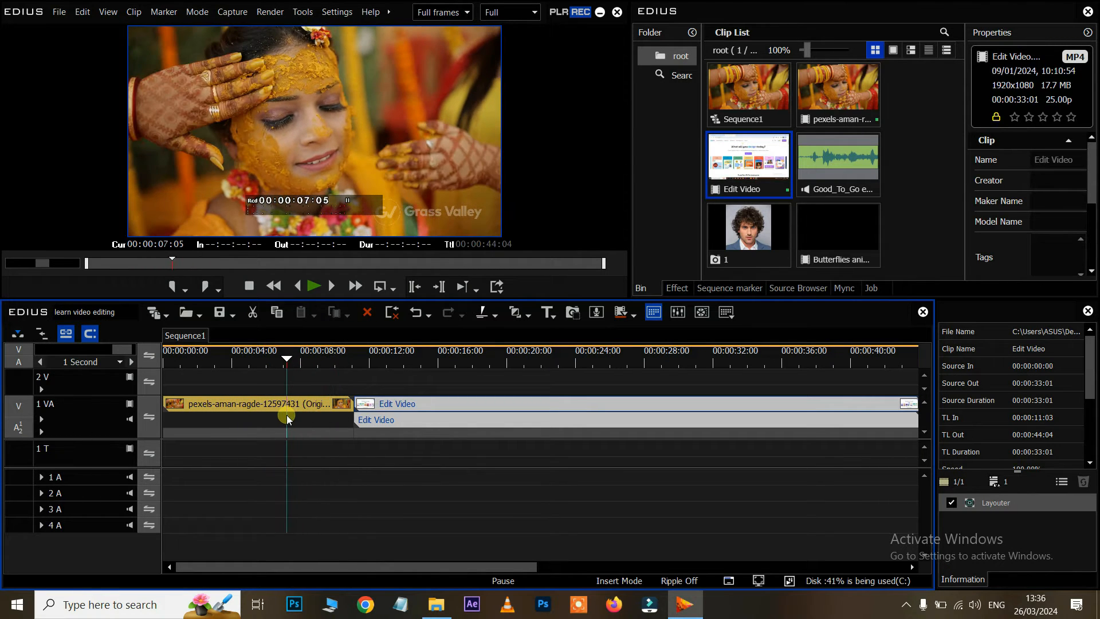
click(287, 414)
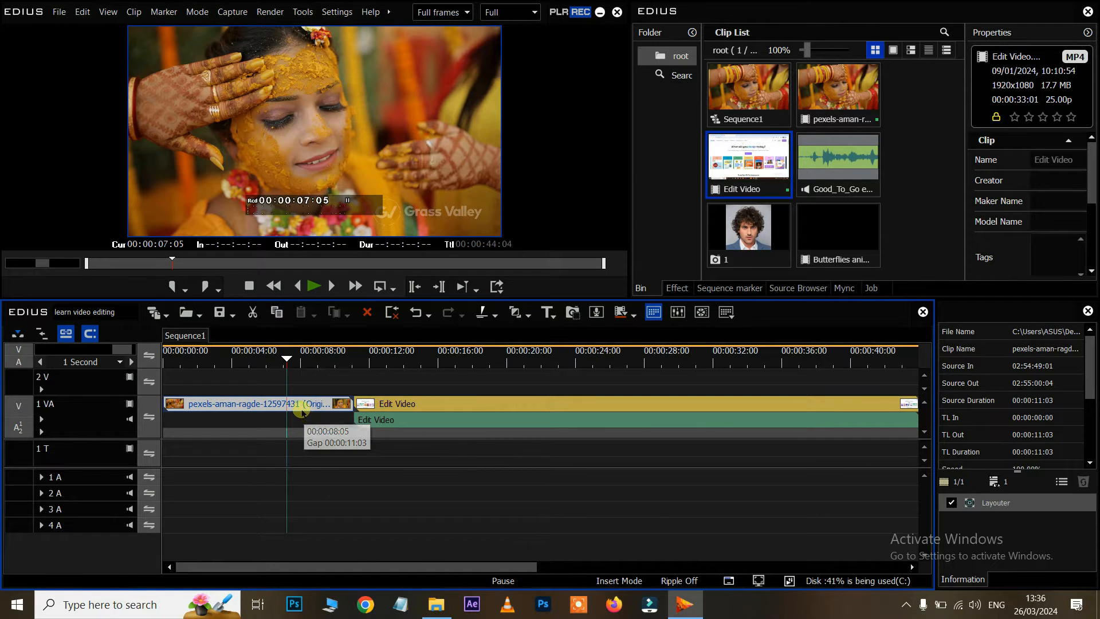
drag(305, 367, 310, 373)
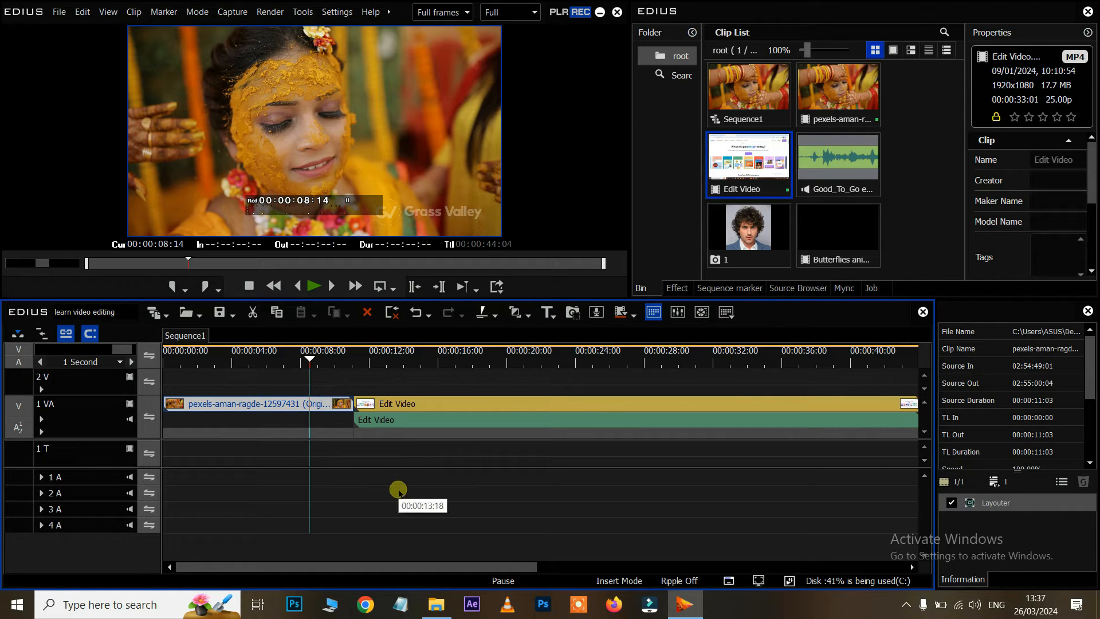
Split the pexels wedding clip at 10:11 and delete the short tail piece.
key(c)
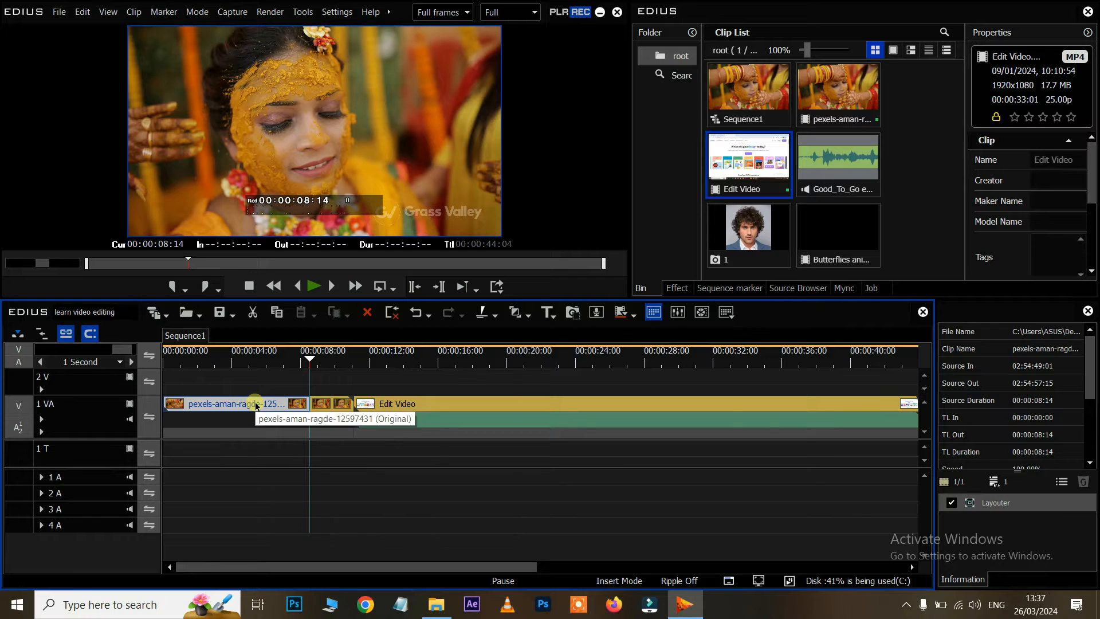
key(Delete)
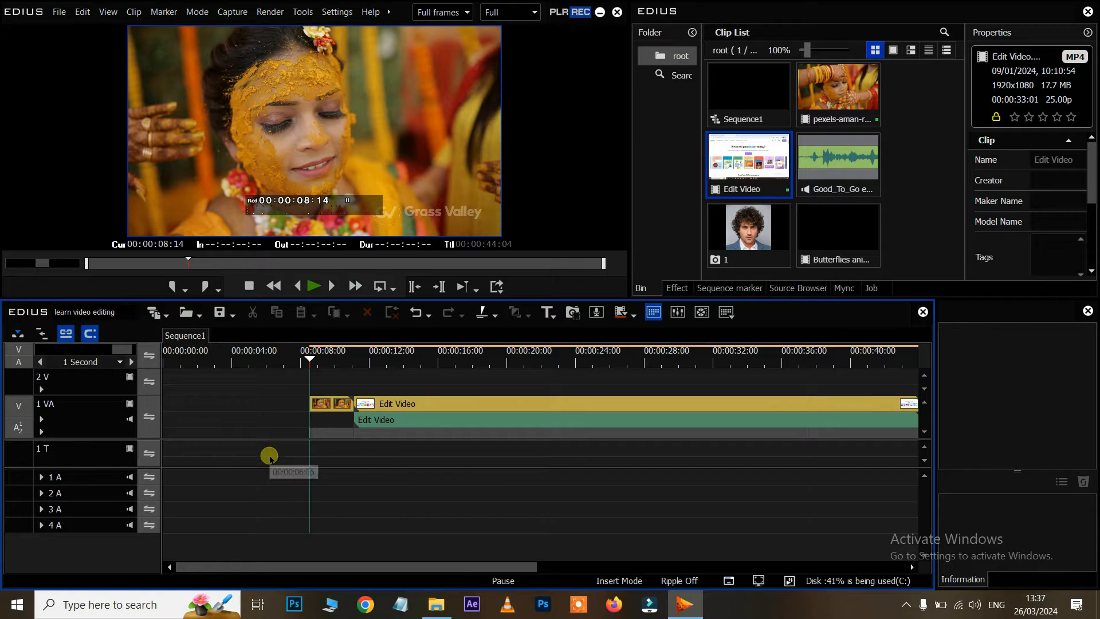
key(space)
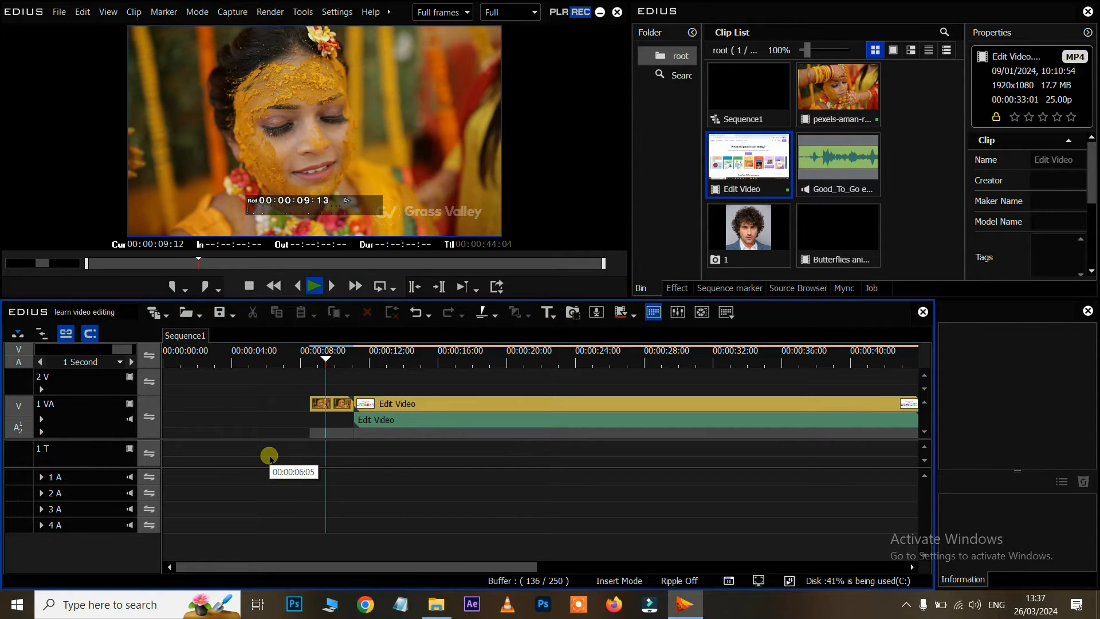
click(331, 403)
key(space)
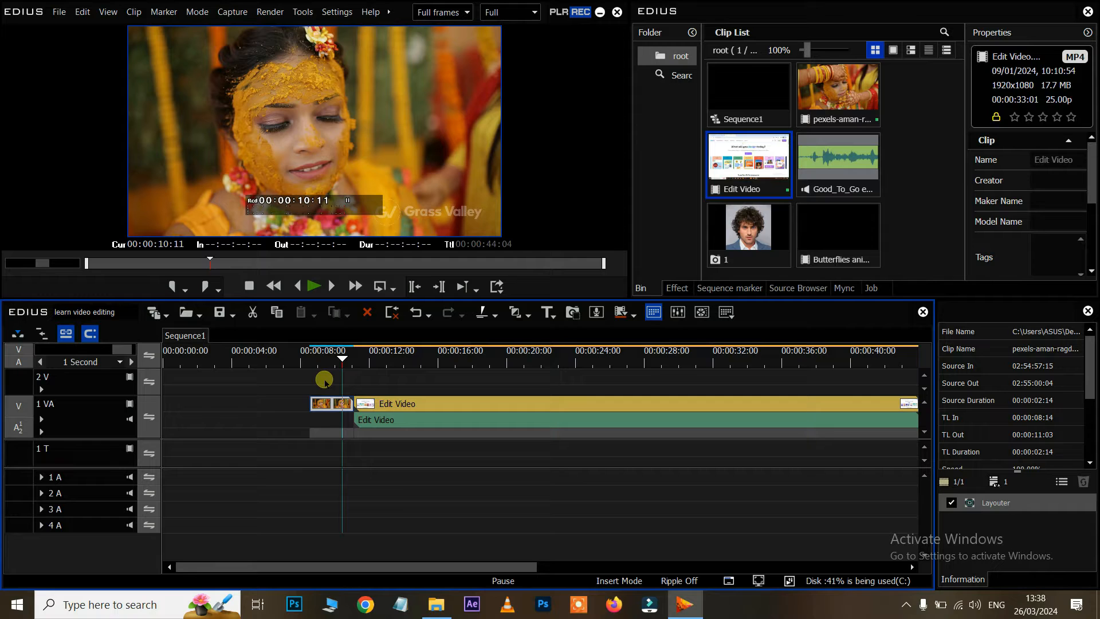
key(c)
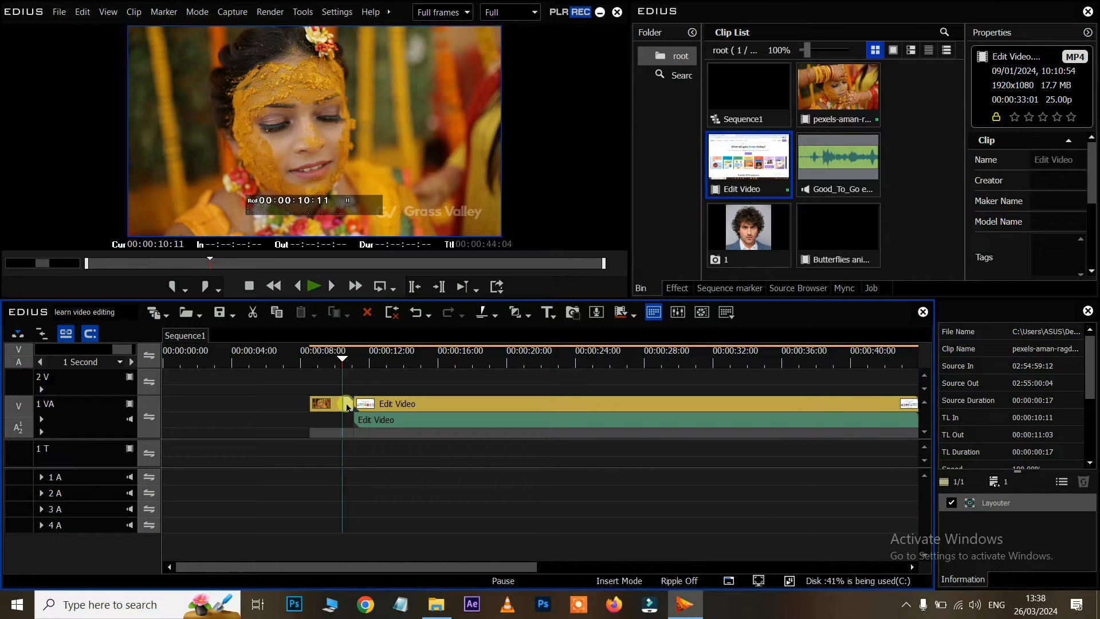
key(Delete)
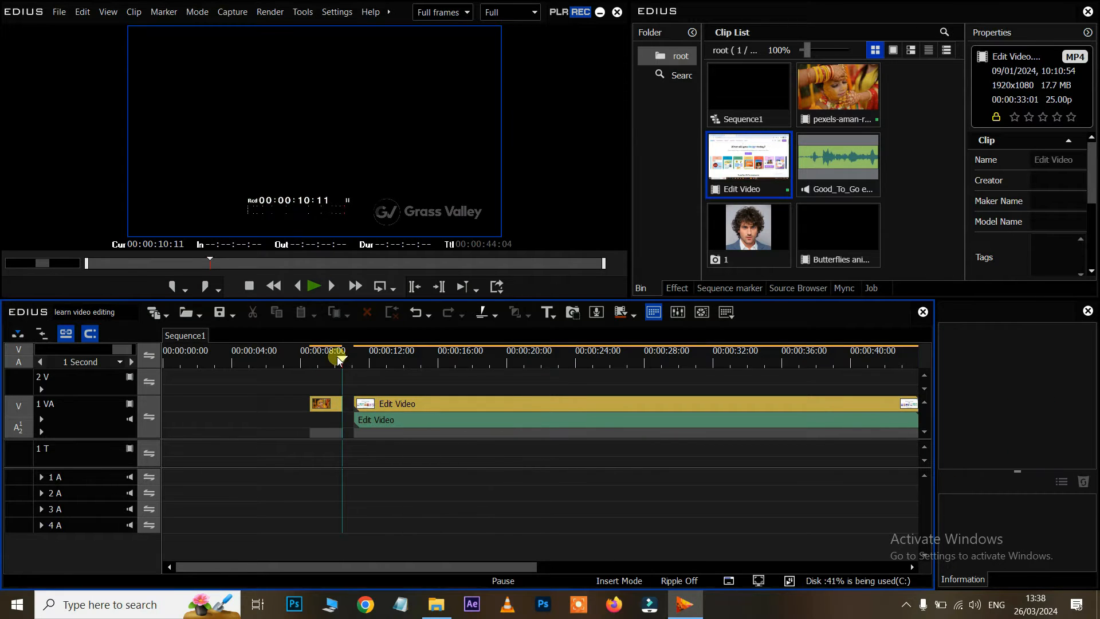
Move the remaining pexels piece into Edit Video at 19:08, preview it, then undo the move.
drag(343, 359, 326, 361)
drag(326, 404, 511, 406)
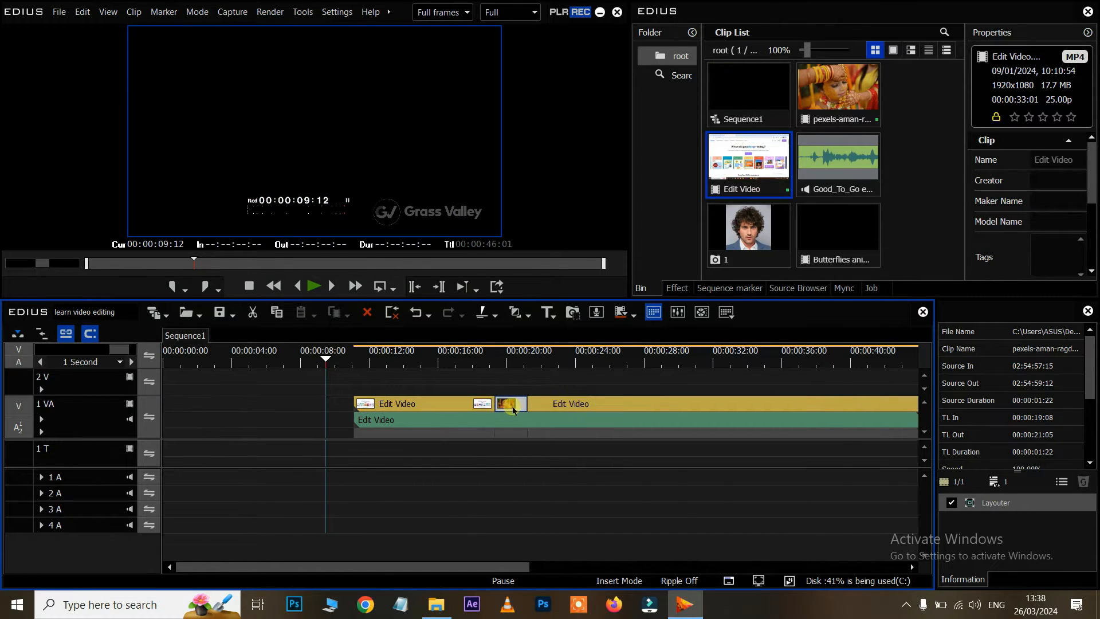
click(497, 355)
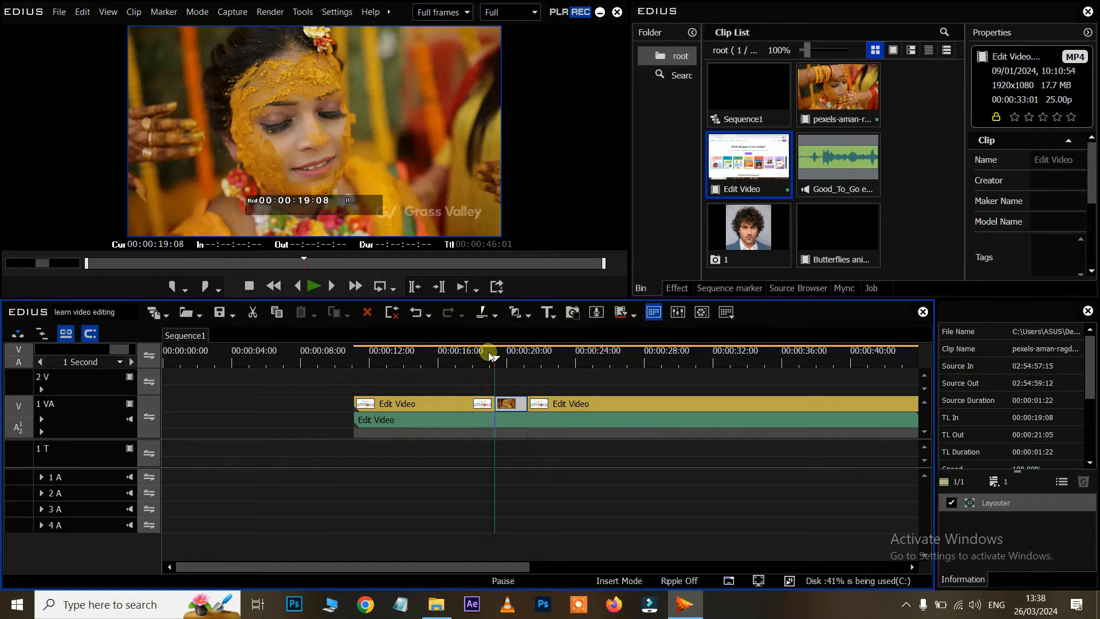
key(space)
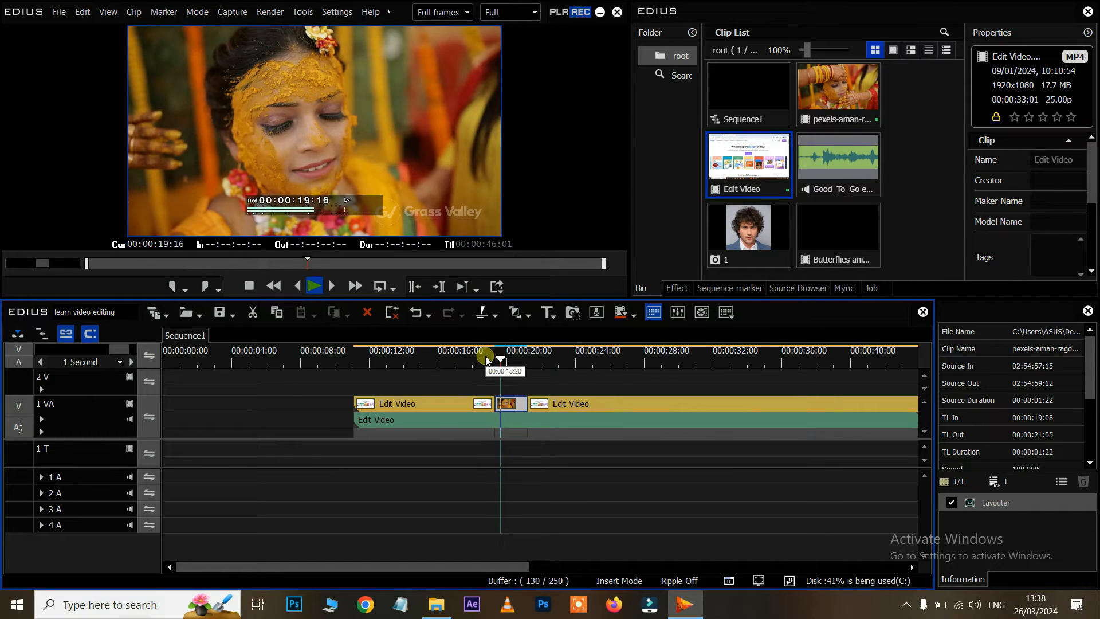
key(space)
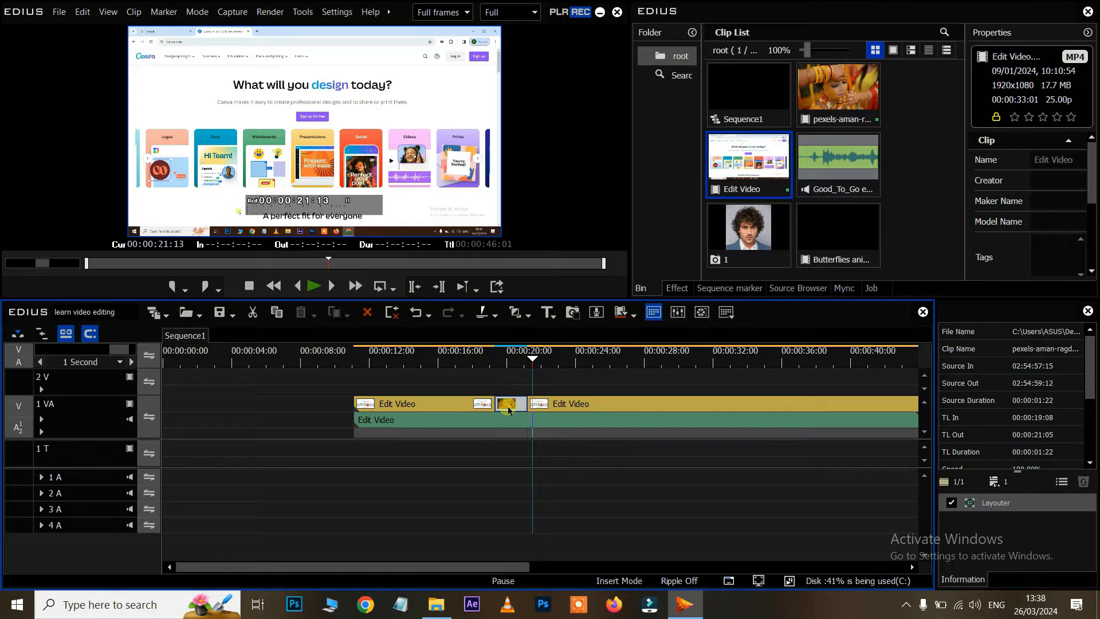
key(ctrl+z)
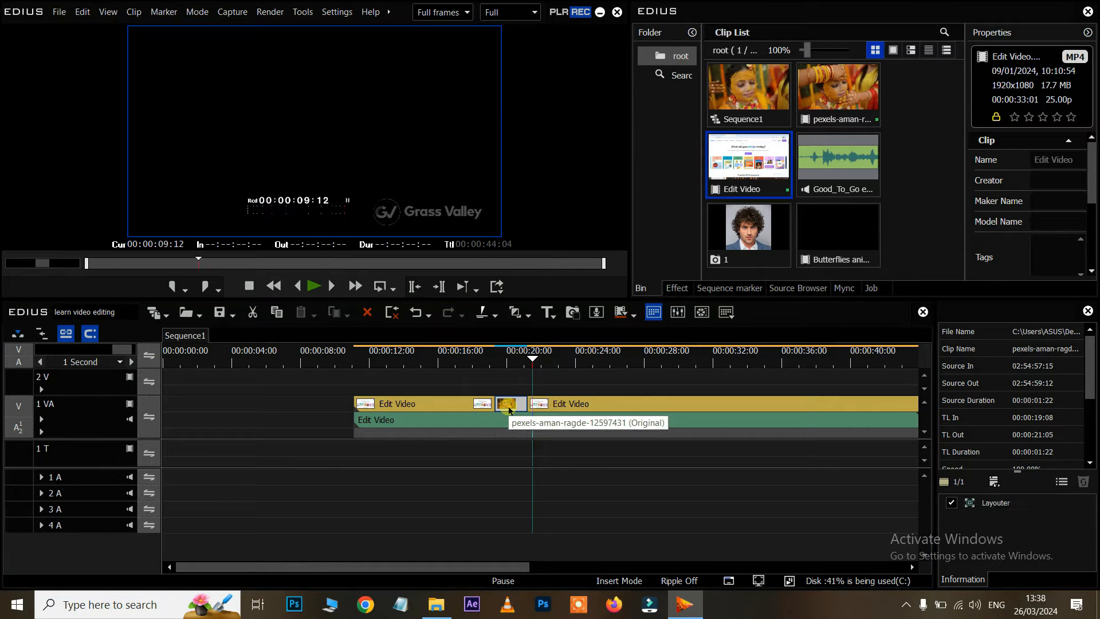
Undo the timeline edits step by step until the timeline is empty.
click(503, 527)
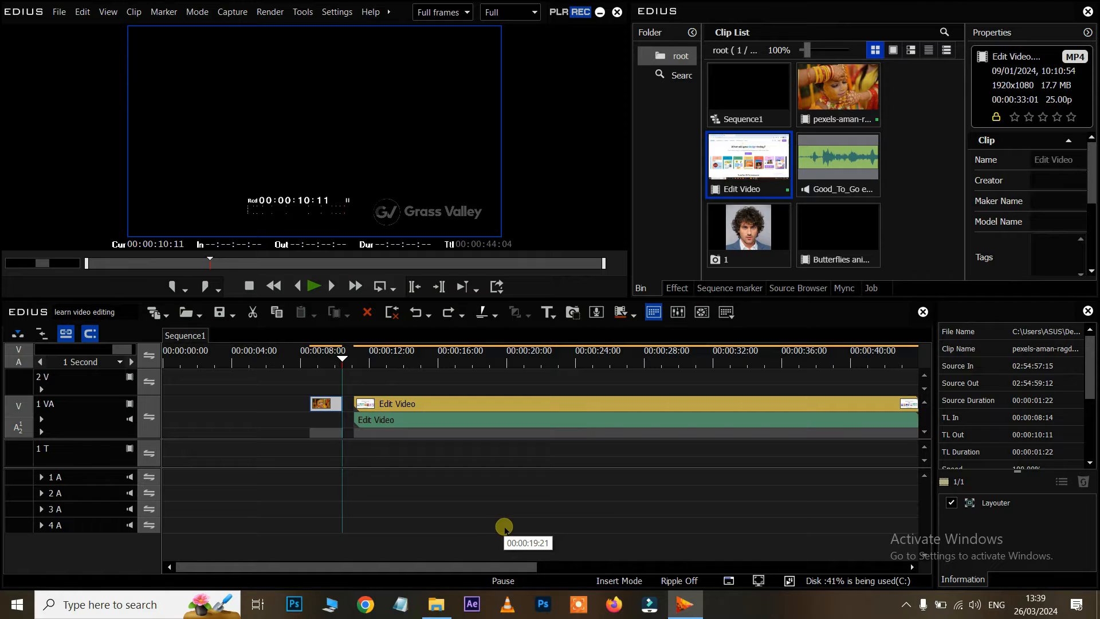
click(417, 314)
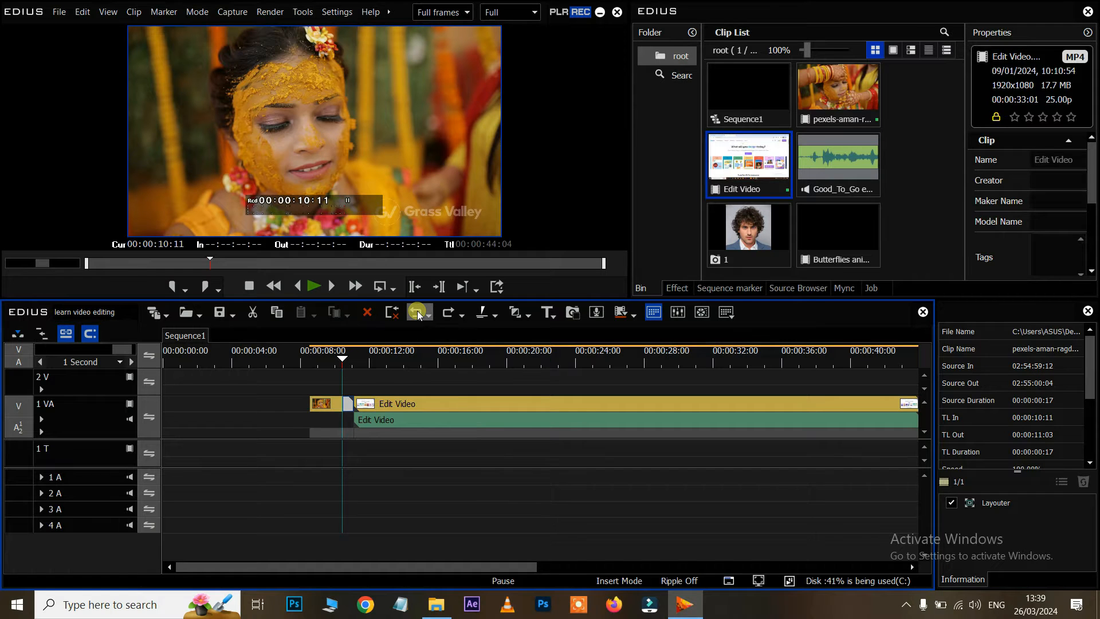
click(418, 313)
click(418, 312)
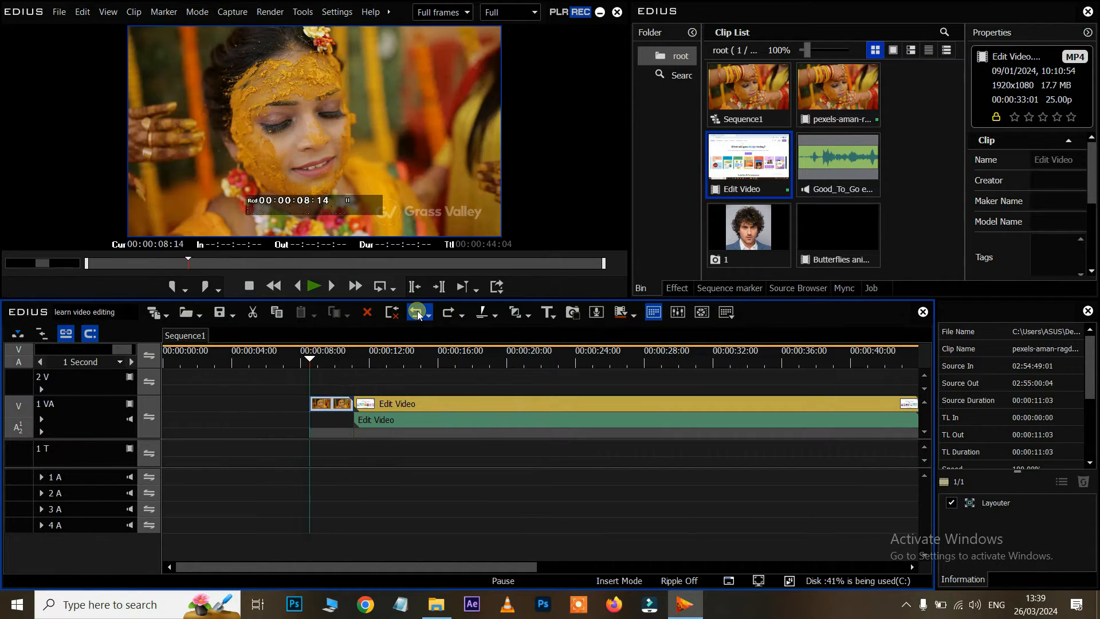
click(418, 312)
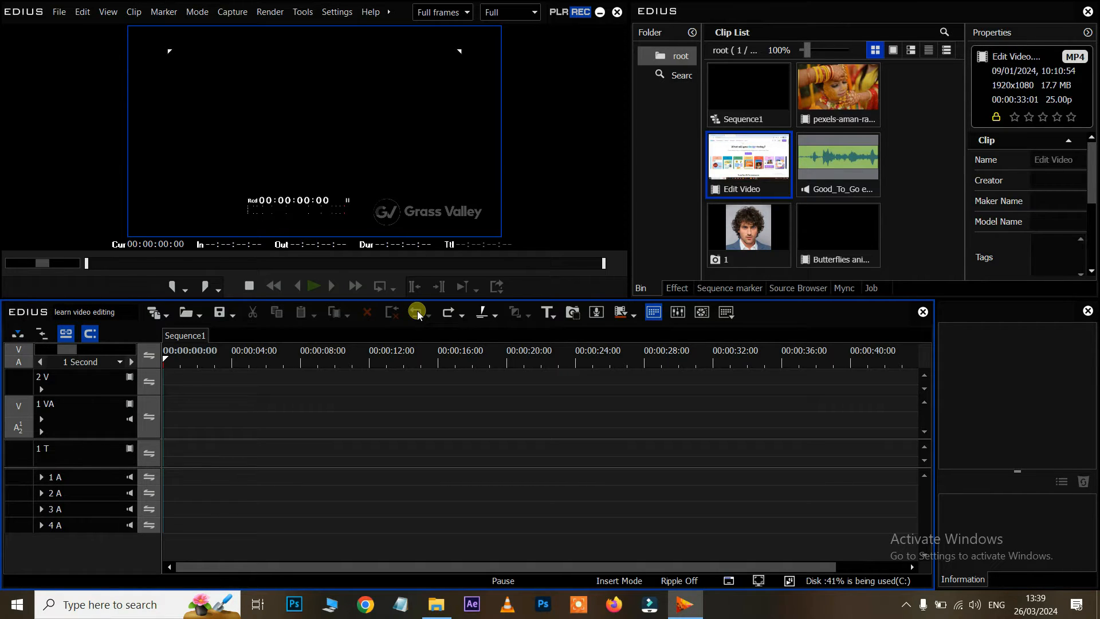
Redo all the edits, then undo back to the pexels clip split at 10:11.
click(447, 317)
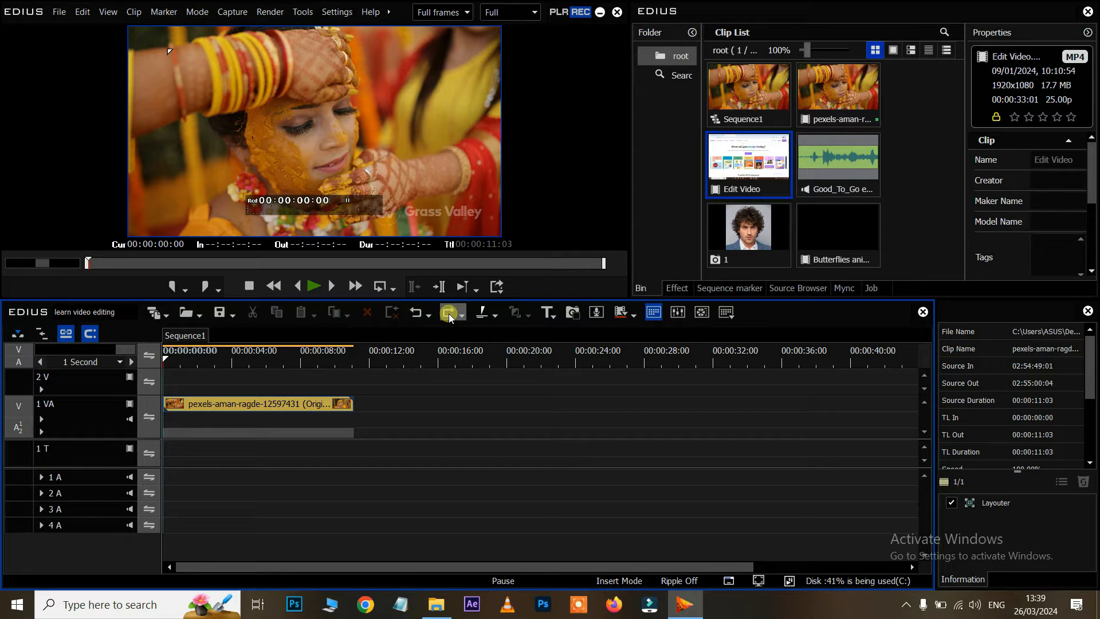
click(448, 315)
click(449, 315)
click(448, 316)
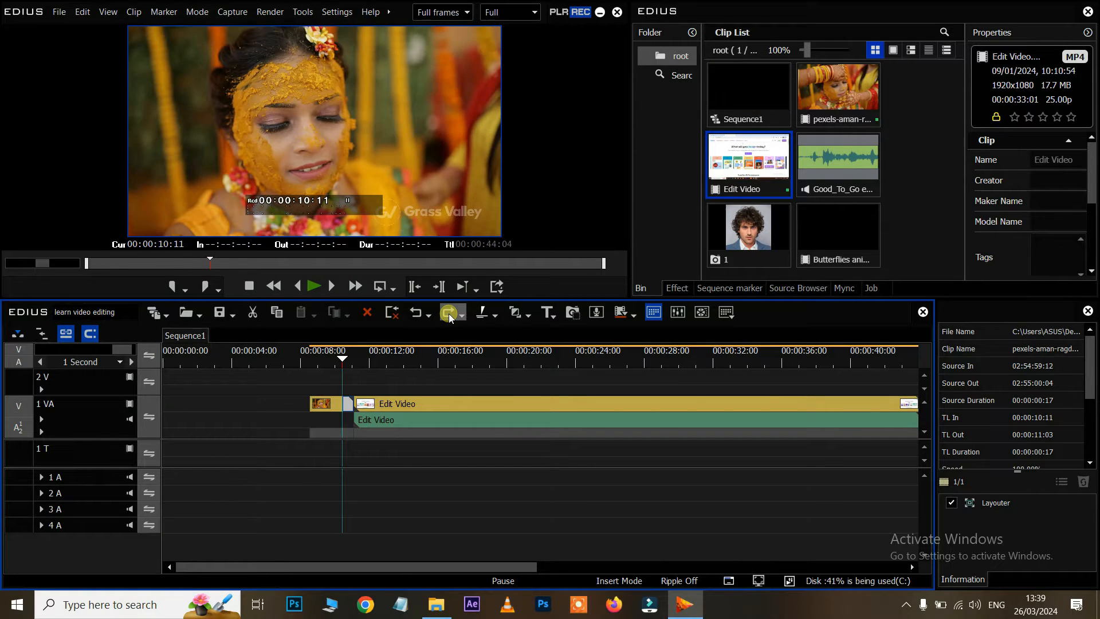
click(449, 315)
click(449, 316)
click(450, 316)
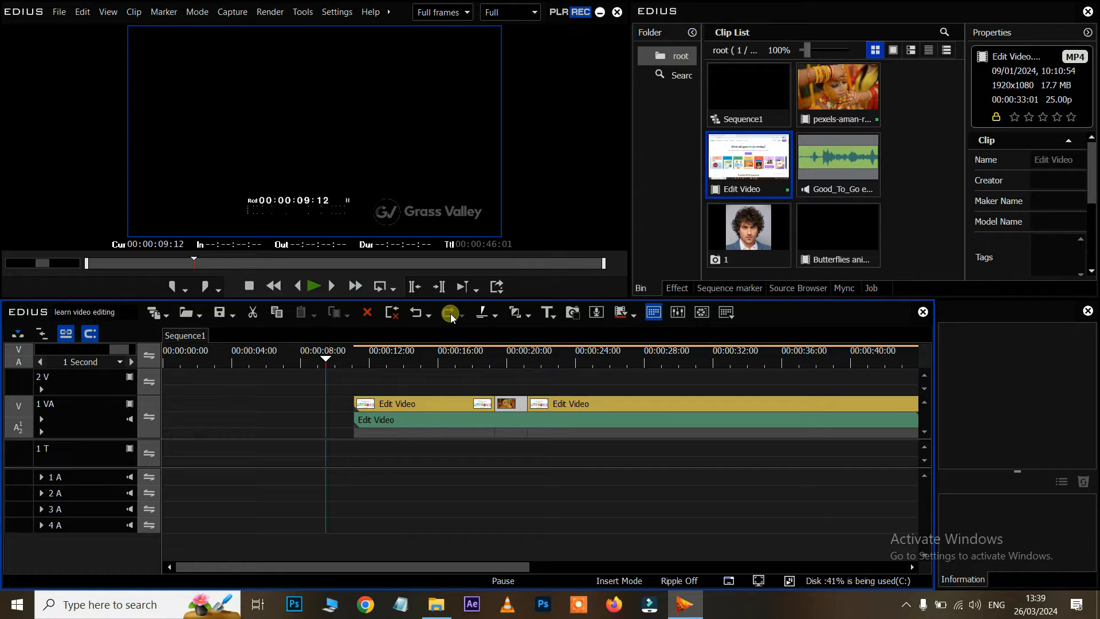
click(416, 313)
click(416, 312)
click(416, 313)
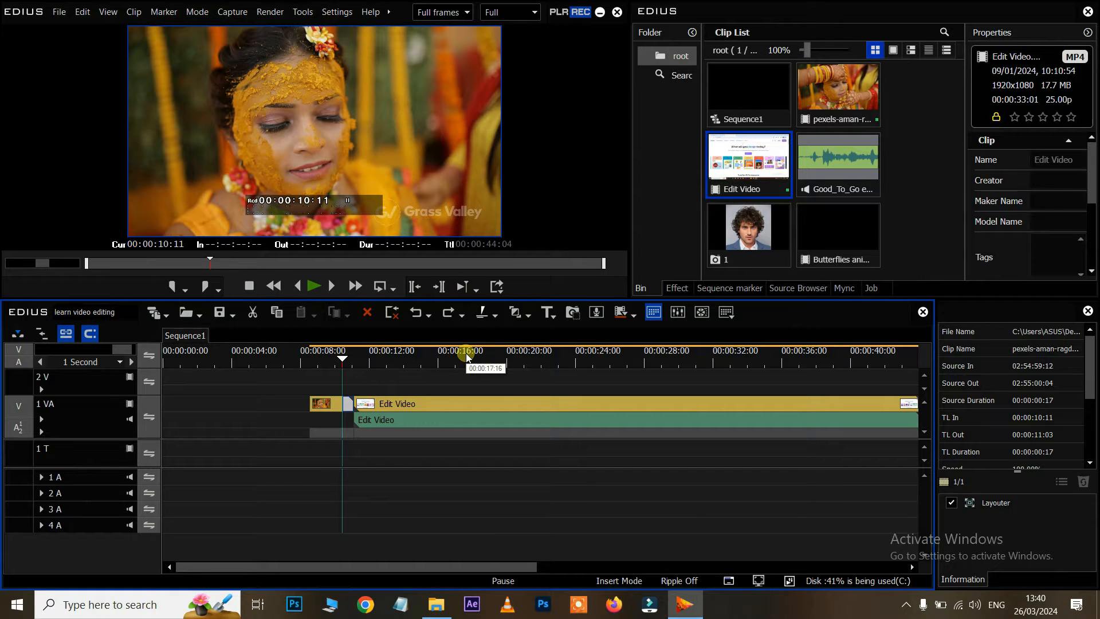
click(429, 315)
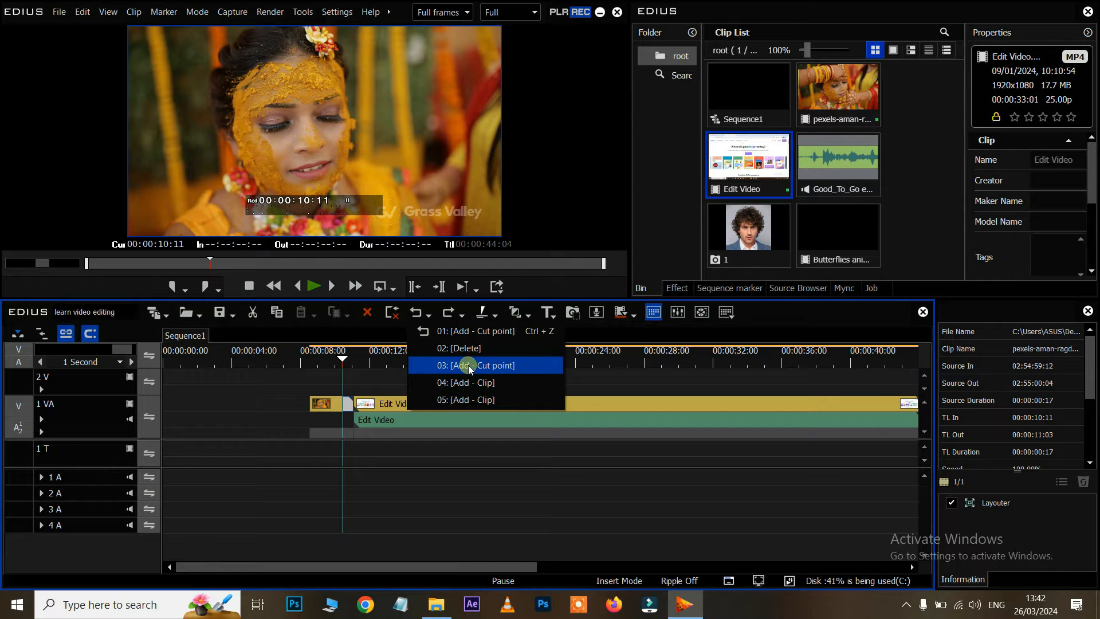
click(469, 365)
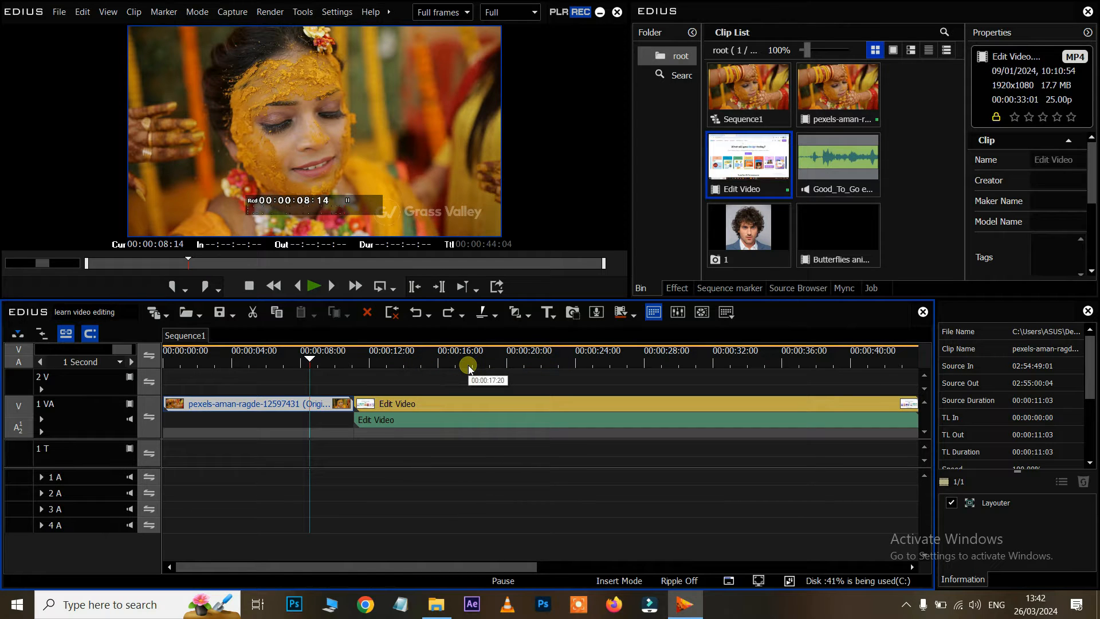
click(461, 316)
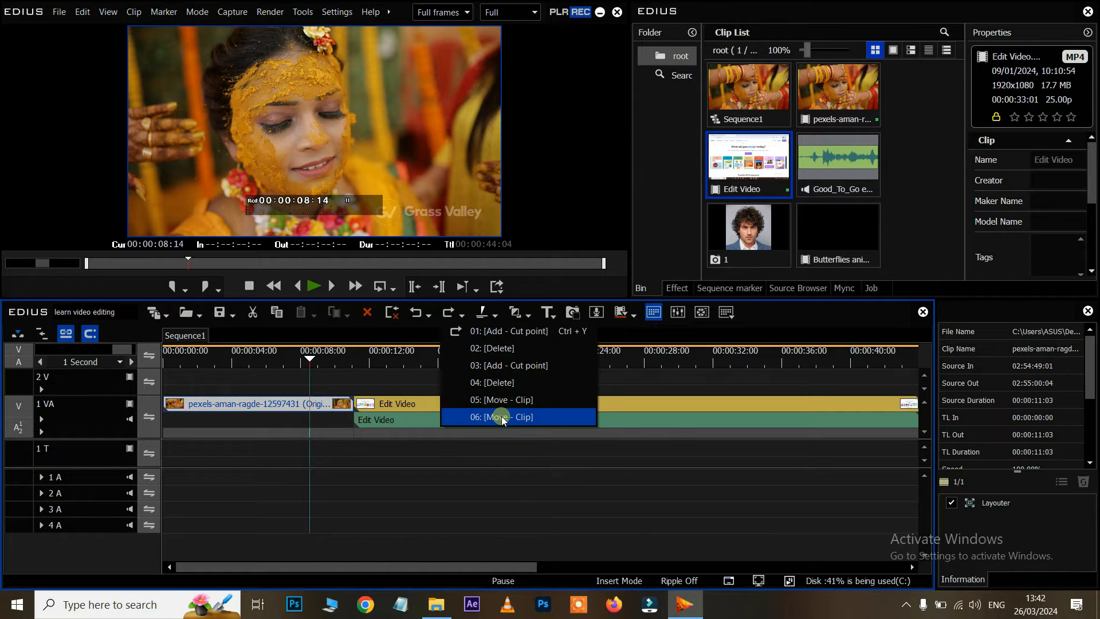
click(503, 356)
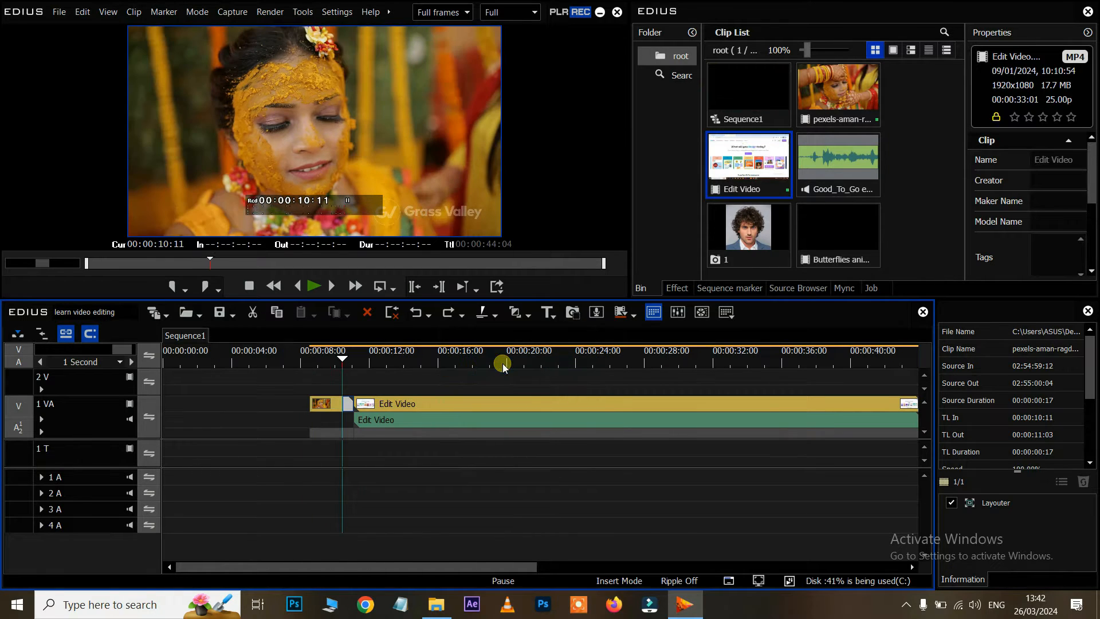
drag(289, 385, 508, 455)
Replace the Edit Video clips with the pexels clip at 00:00:00:00, trimming it to 08:16–10:01.
key(Delete)
drag(838, 91, 168, 418)
drag(218, 381, 322, 398)
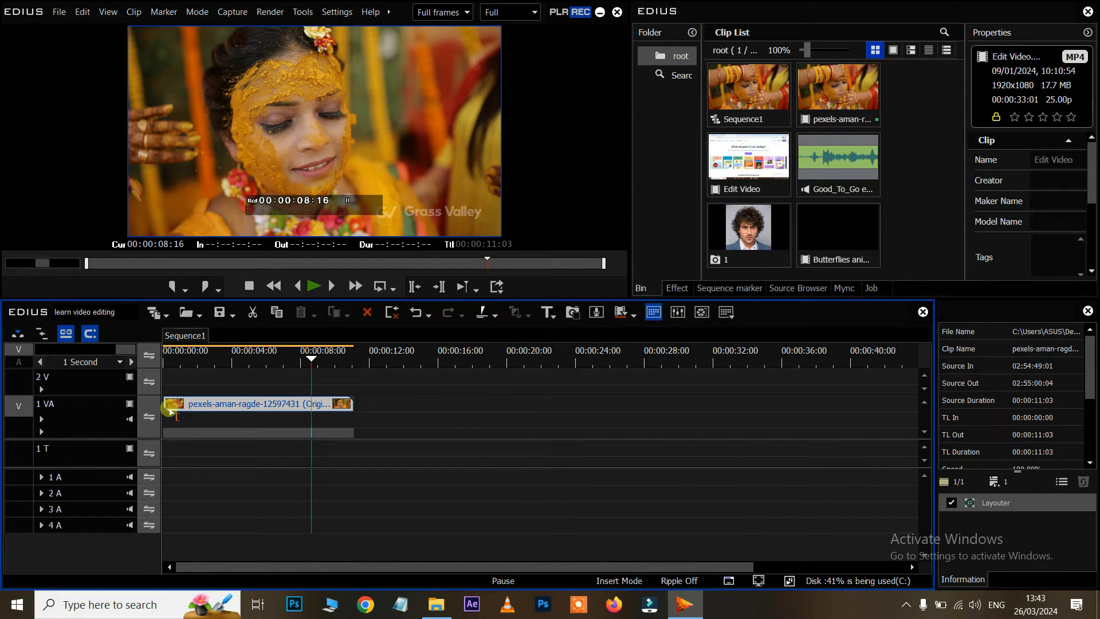
drag(167, 403, 314, 408)
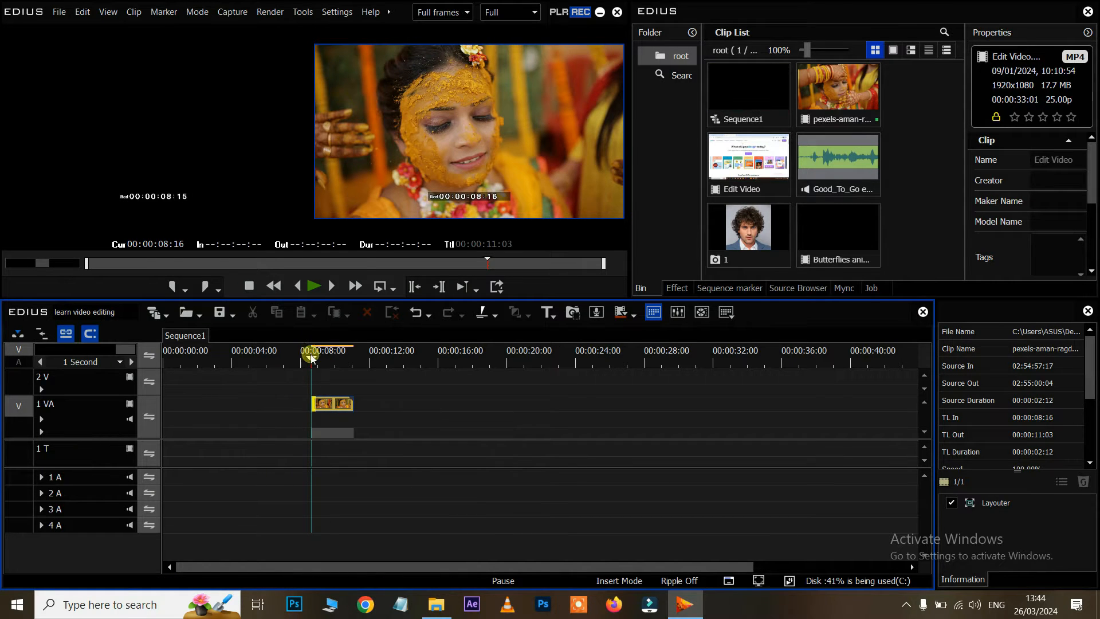
drag(314, 363, 336, 368)
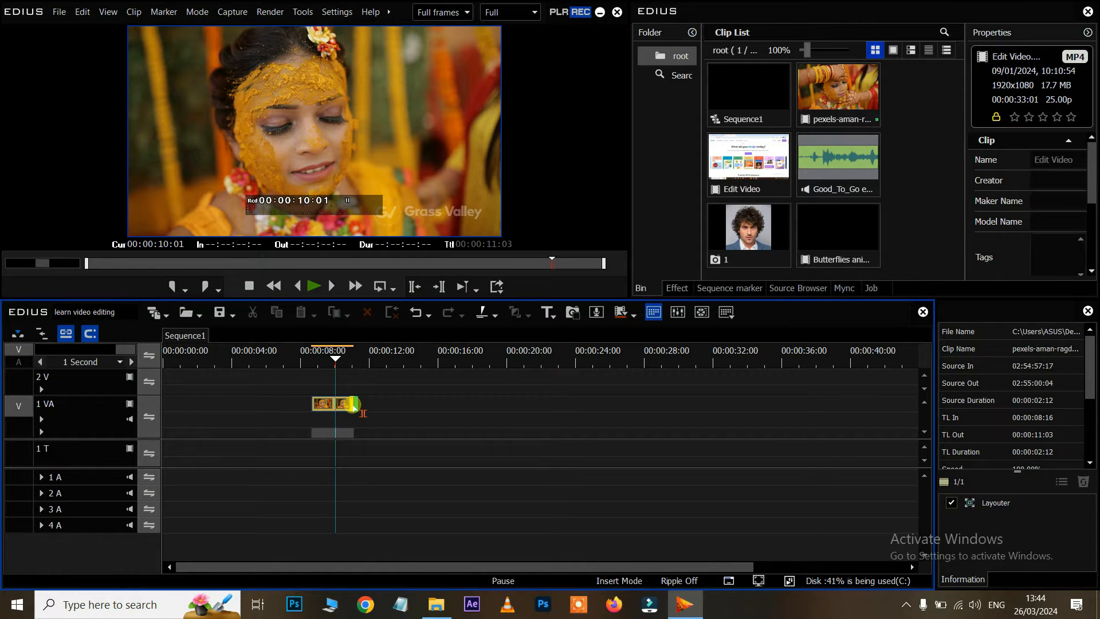
drag(354, 406, 312, 378)
Extend the pexels clip's end and start back out to its full, untrimmed length.
click(311, 358)
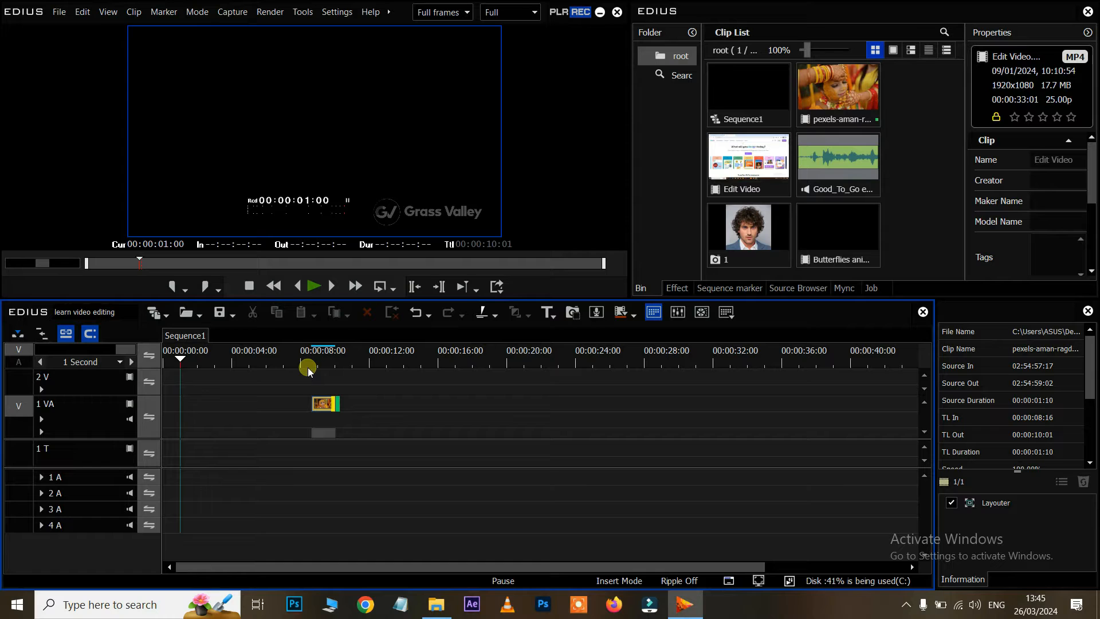
click(322, 405)
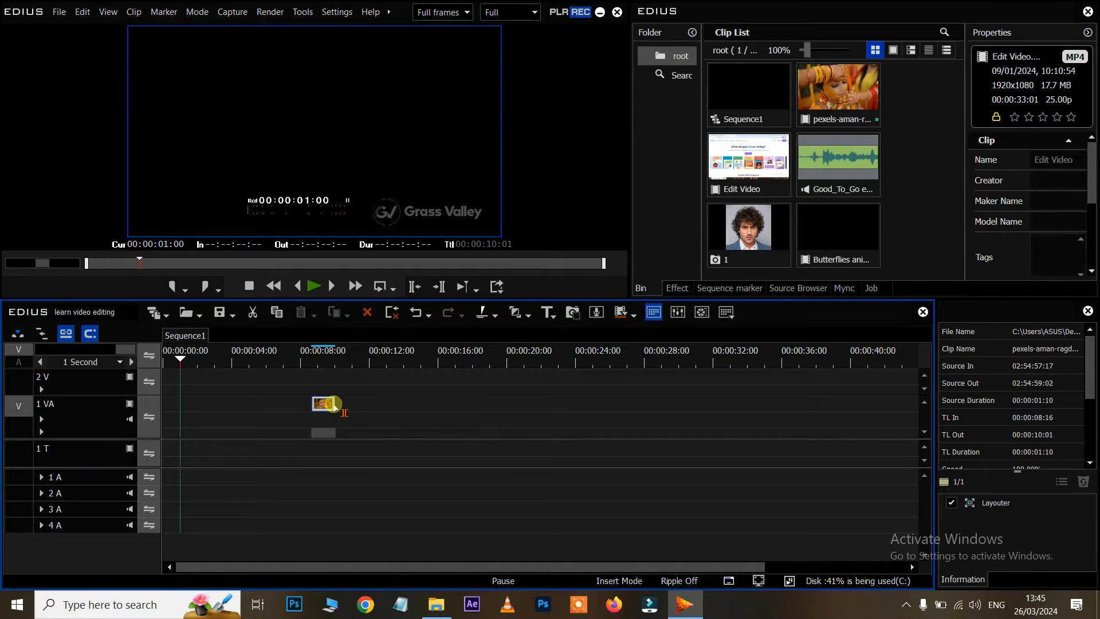
drag(334, 402, 352, 411)
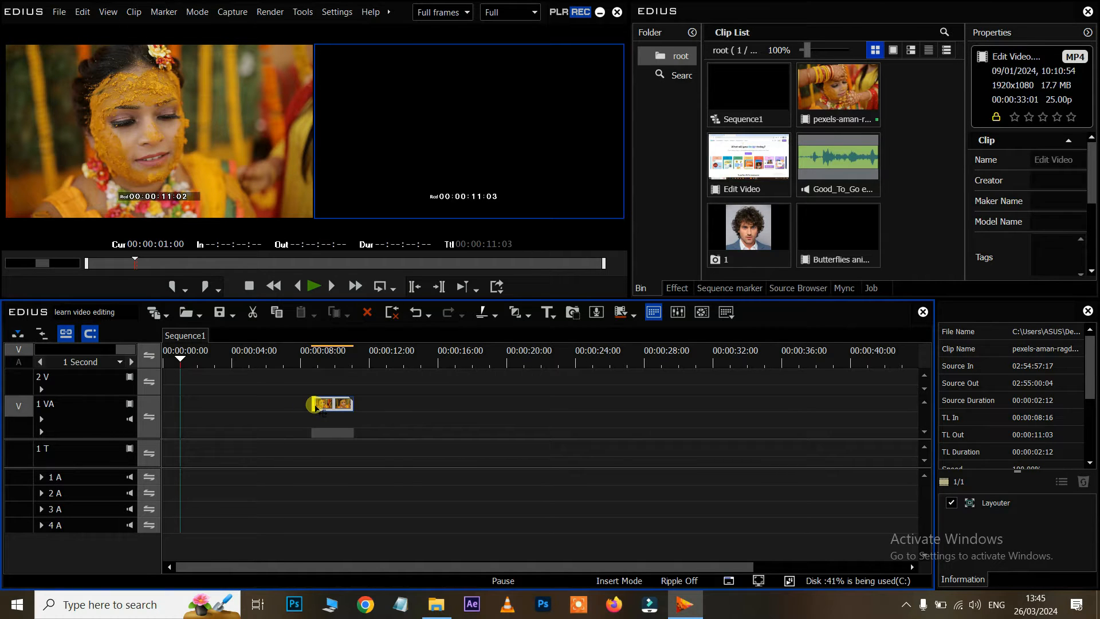
drag(314, 406, 132, 403)
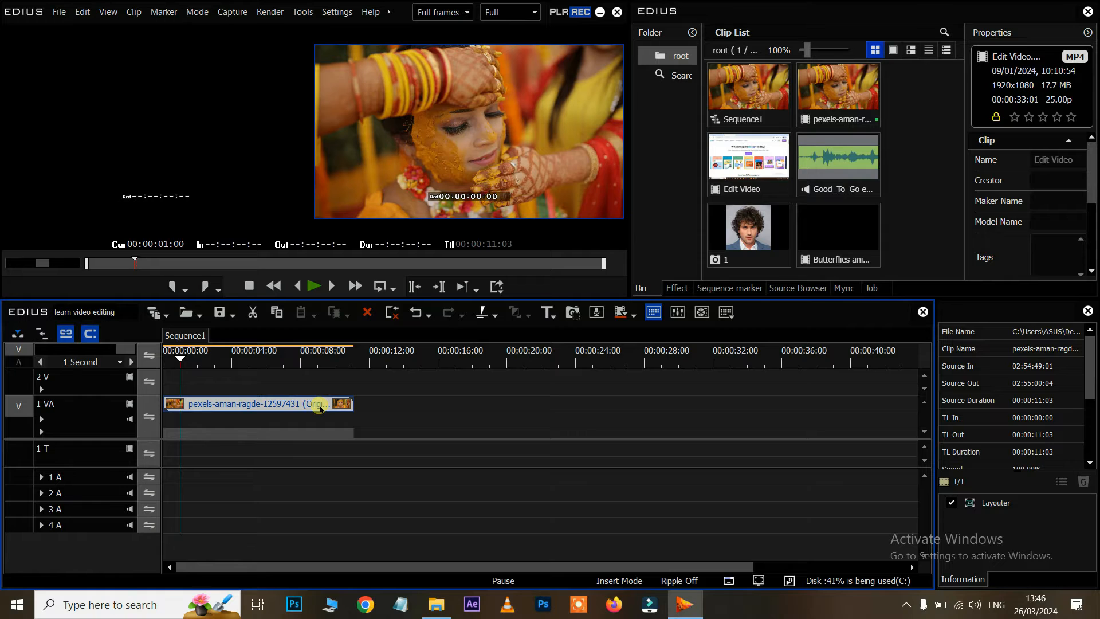
Undo the pexels placement and put the Edit Video clip on track 1 VA instead.
key(ctrl+z)
click(747, 189)
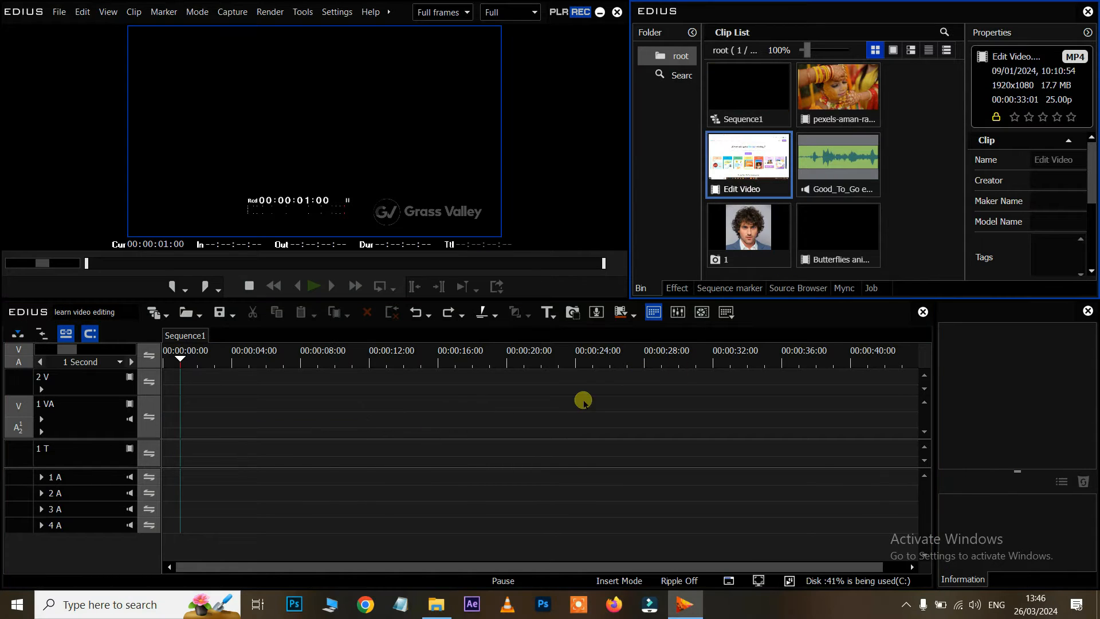
drag(747, 159, 160, 435)
drag(182, 361, 147, 383)
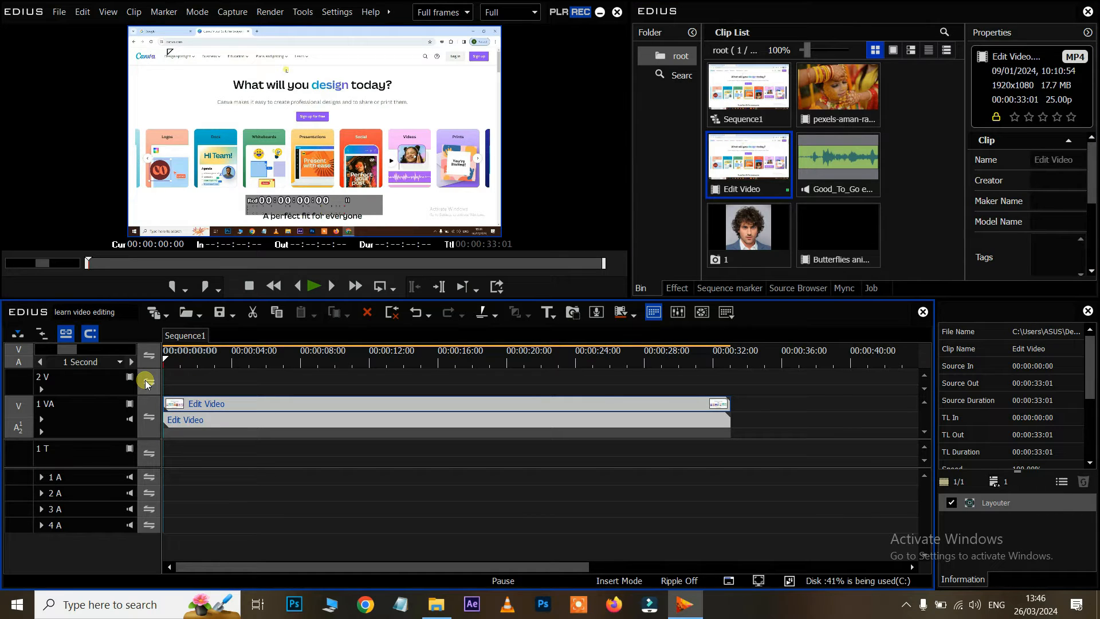
Cut Edit Video at 00:00:02:00, remove the first piece, and slide the rest to the start.
key(space)
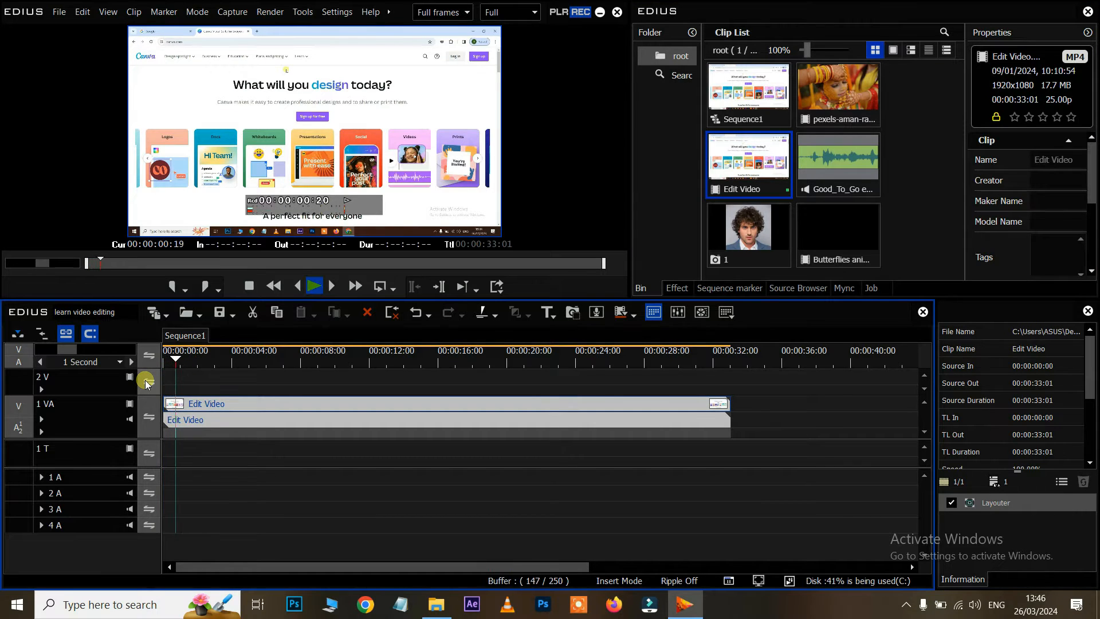
key(space)
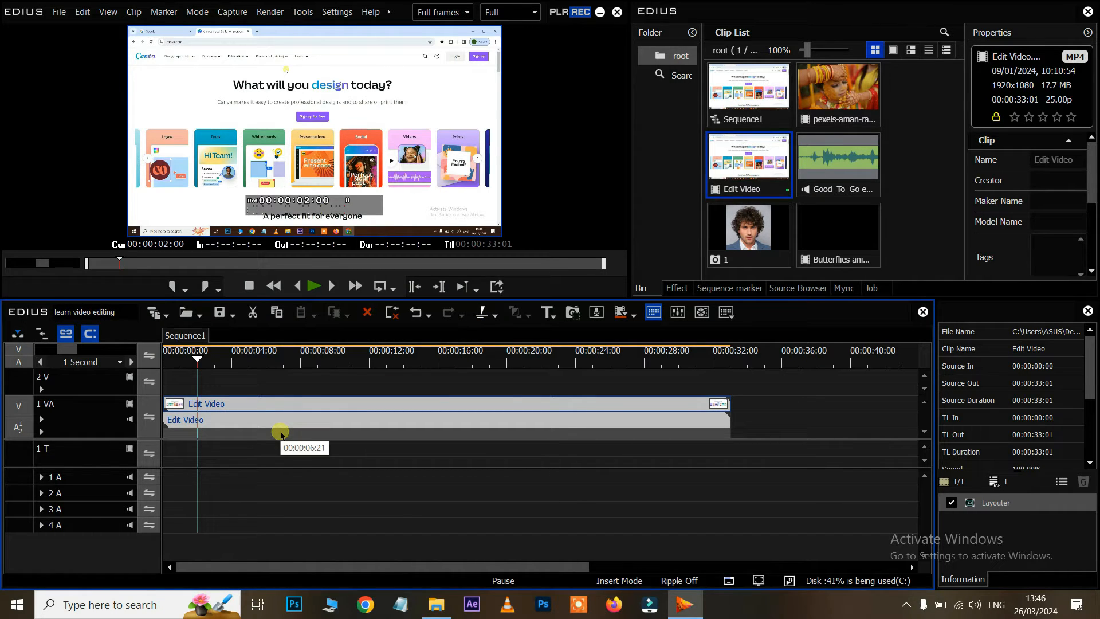
key(c)
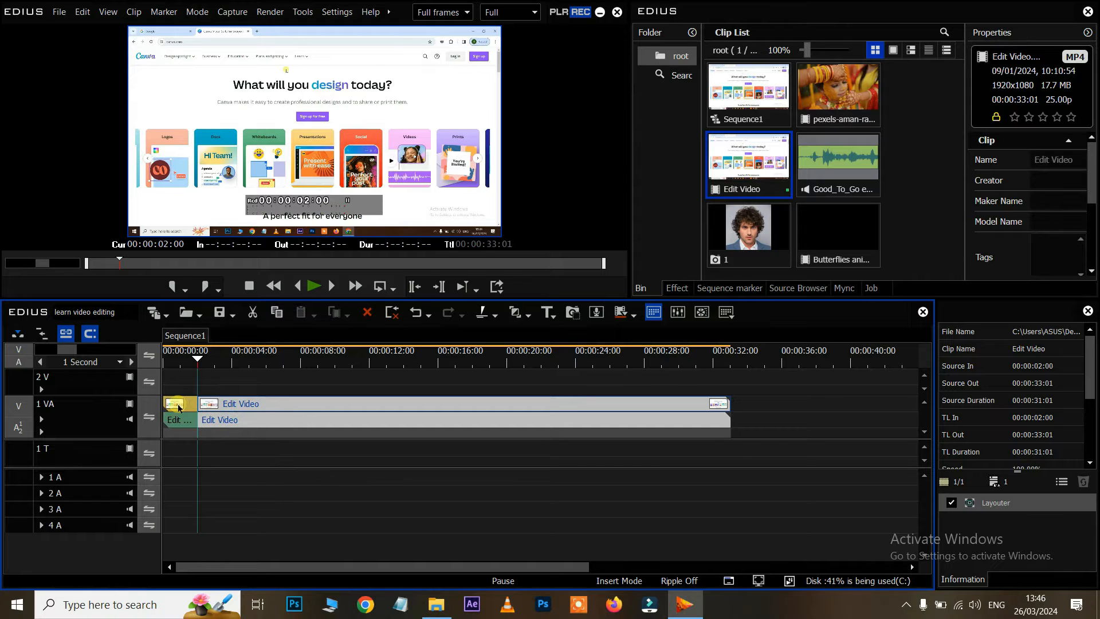
click(187, 404)
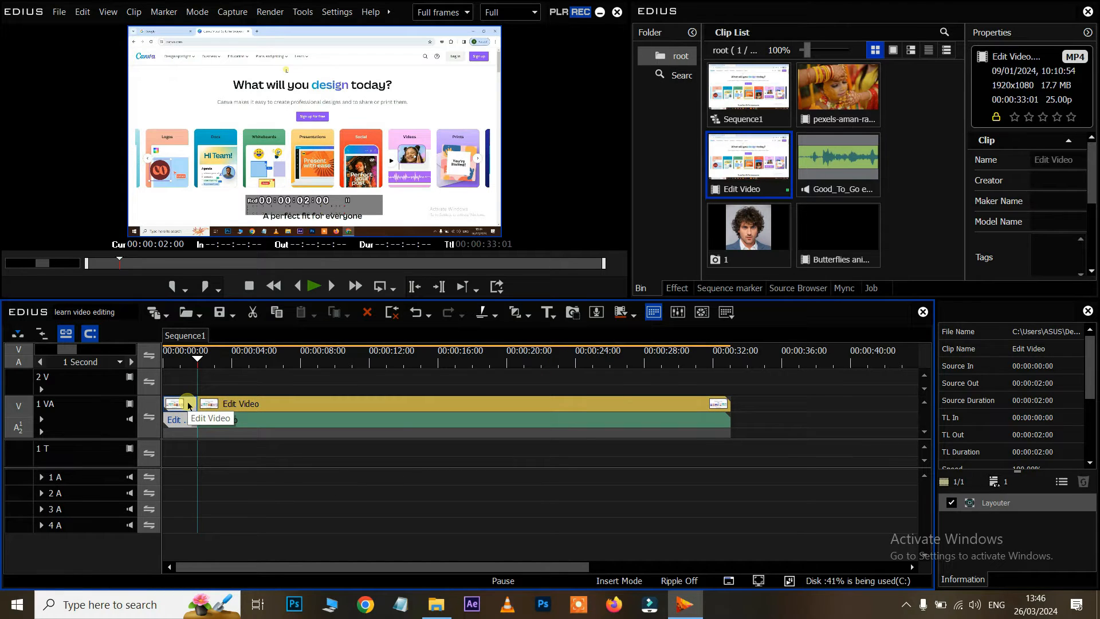
drag(246, 406, 205, 407)
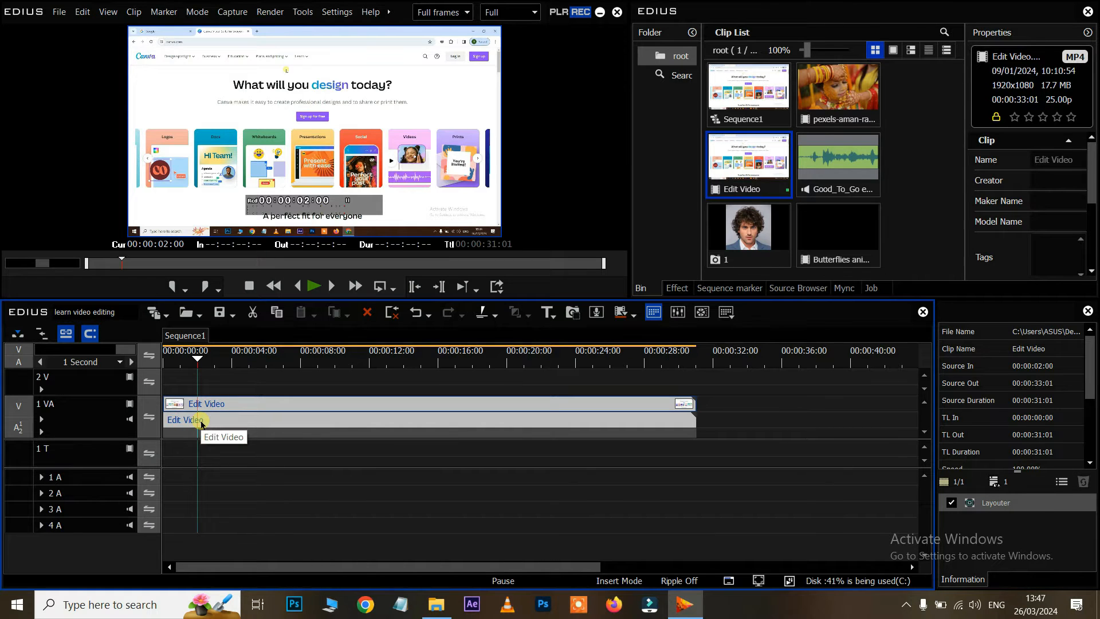
drag(199, 365, 154, 368)
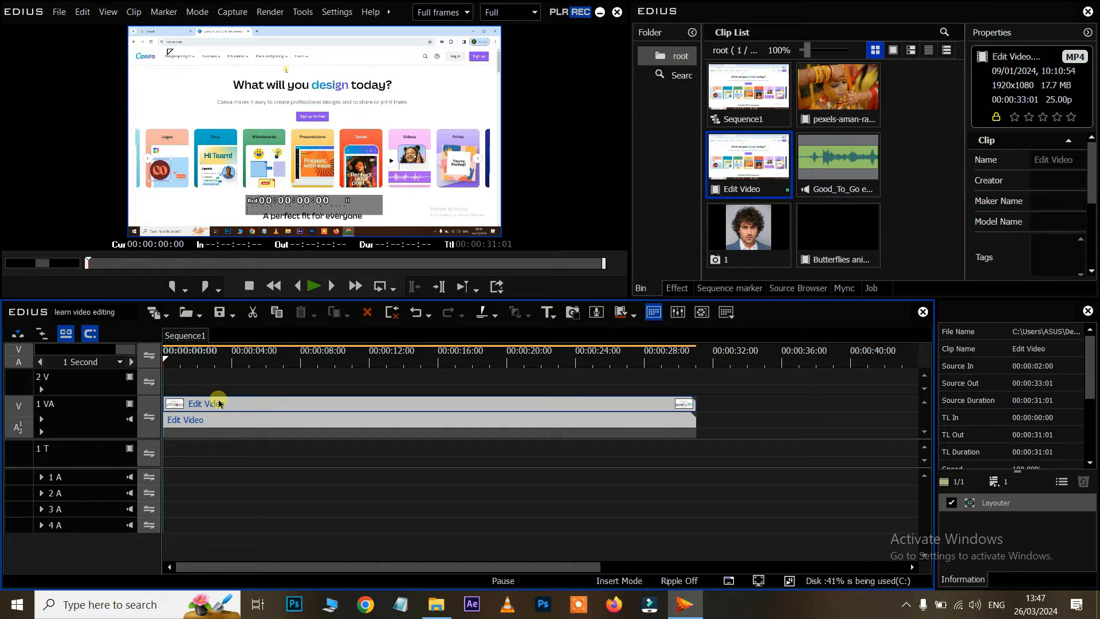
Split at 00:00:04:05 and 00:00:04:19 and delete the 14-frame piece, leaving a gap.
key(space)
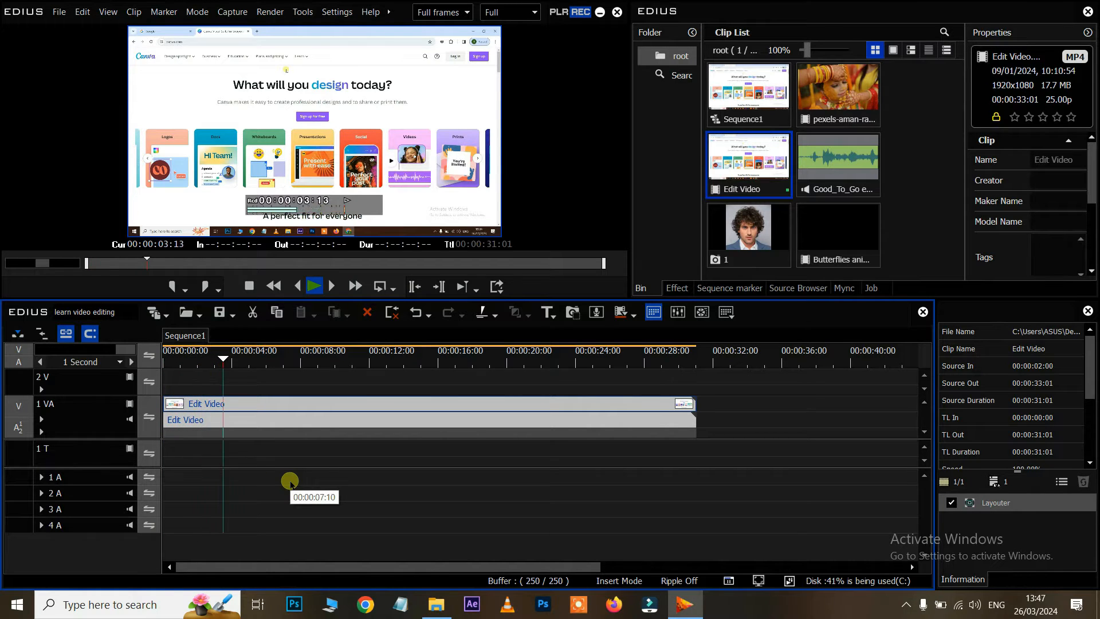
mouse_move(246, 359)
mouse_down()
mouse_move(220, 360)
mouse_move(235, 361)
mouse_up()
click(255, 414)
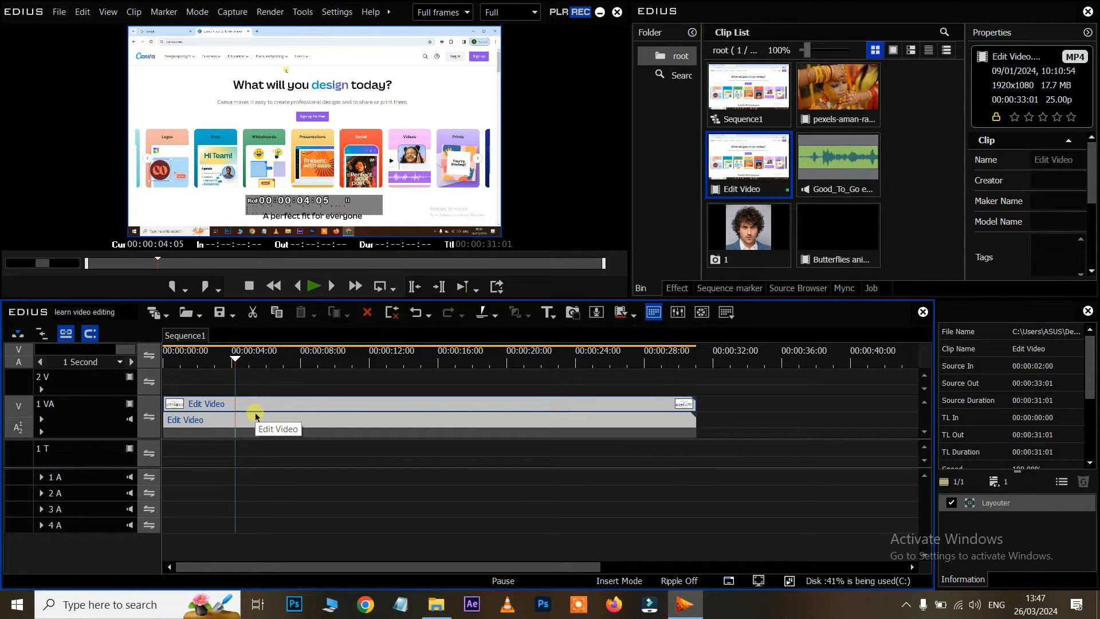
key(c)
drag(240, 357, 241, 362)
key(c)
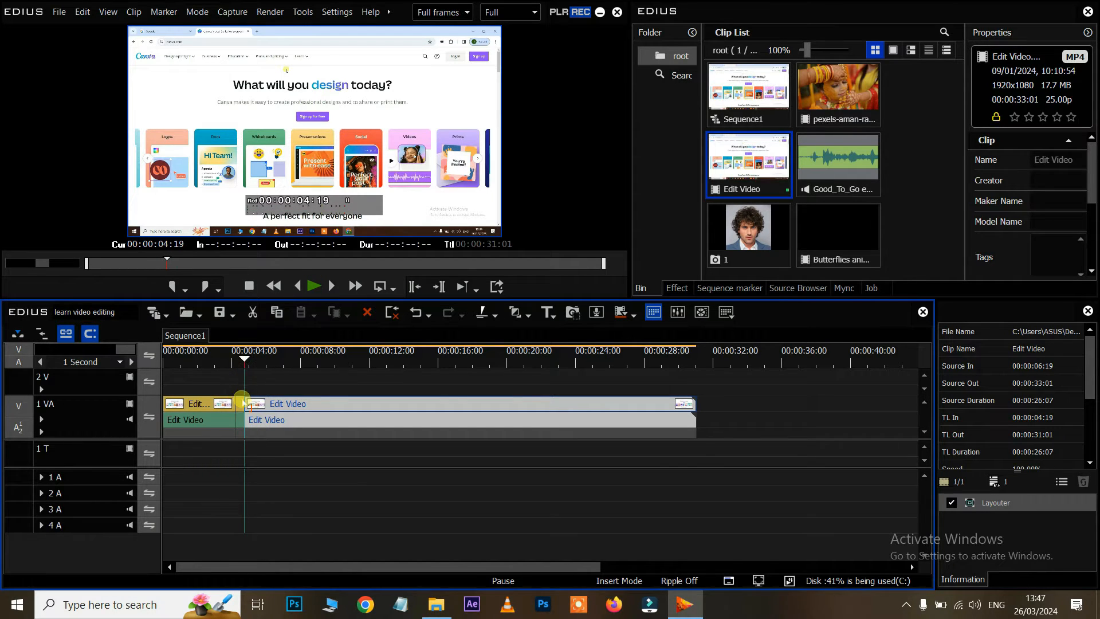
click(241, 408)
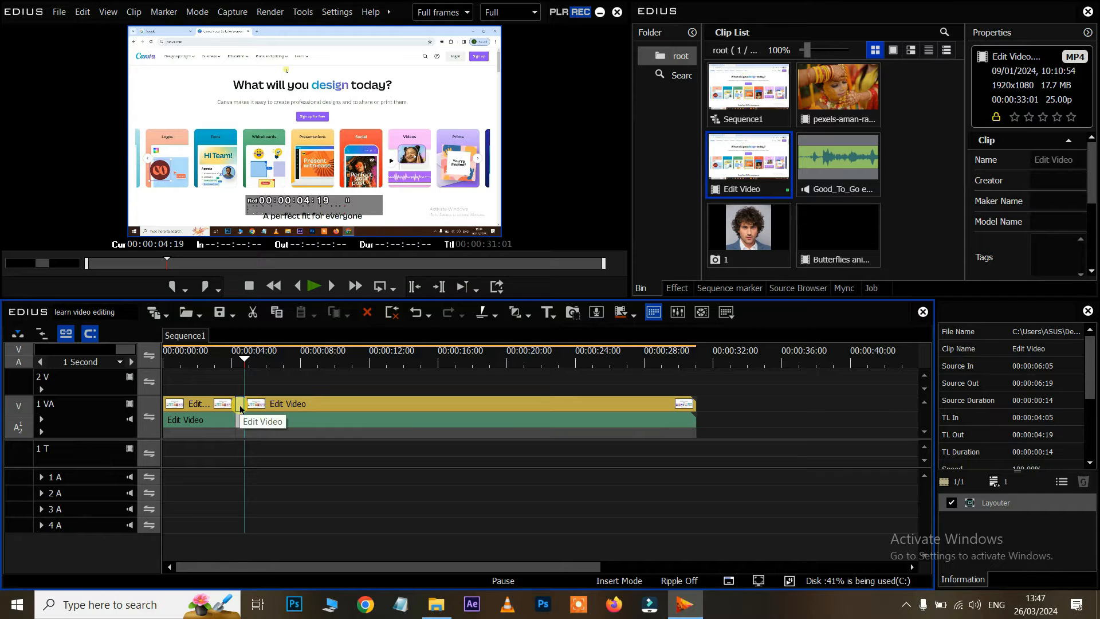
key(Delete)
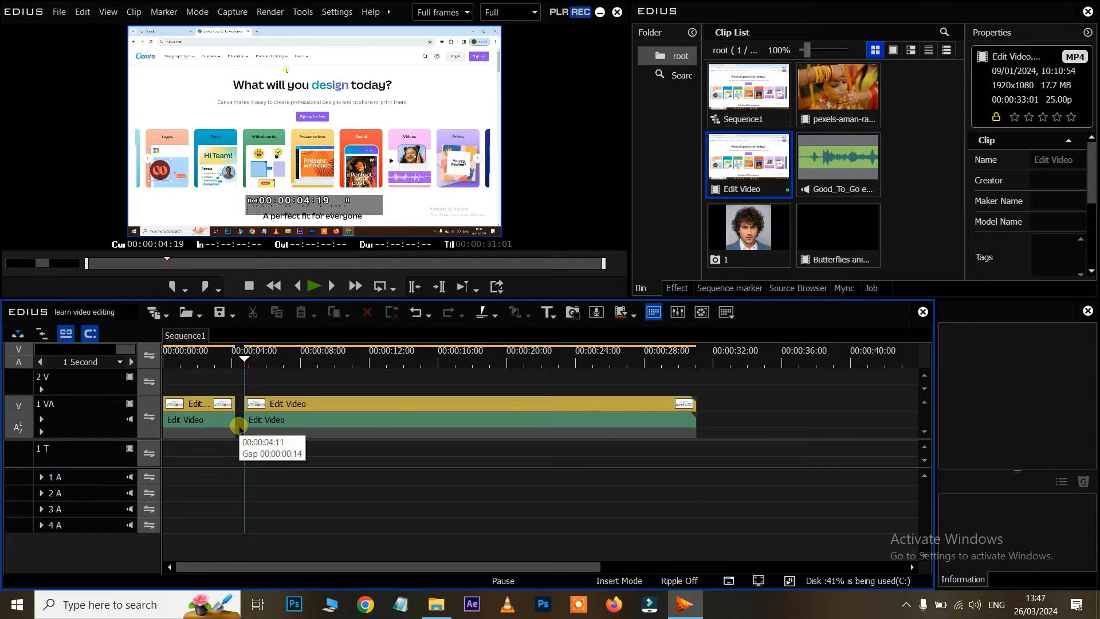
Turn on ripple mode and delete the 14-frame piece to close the gap.
click(42, 333)
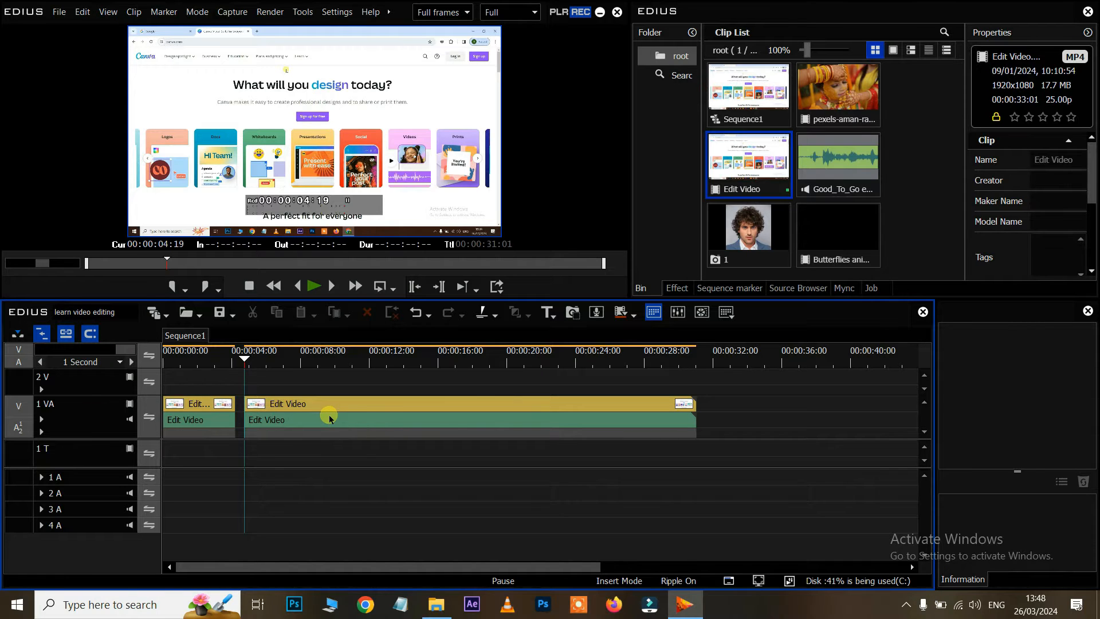
click(239, 418)
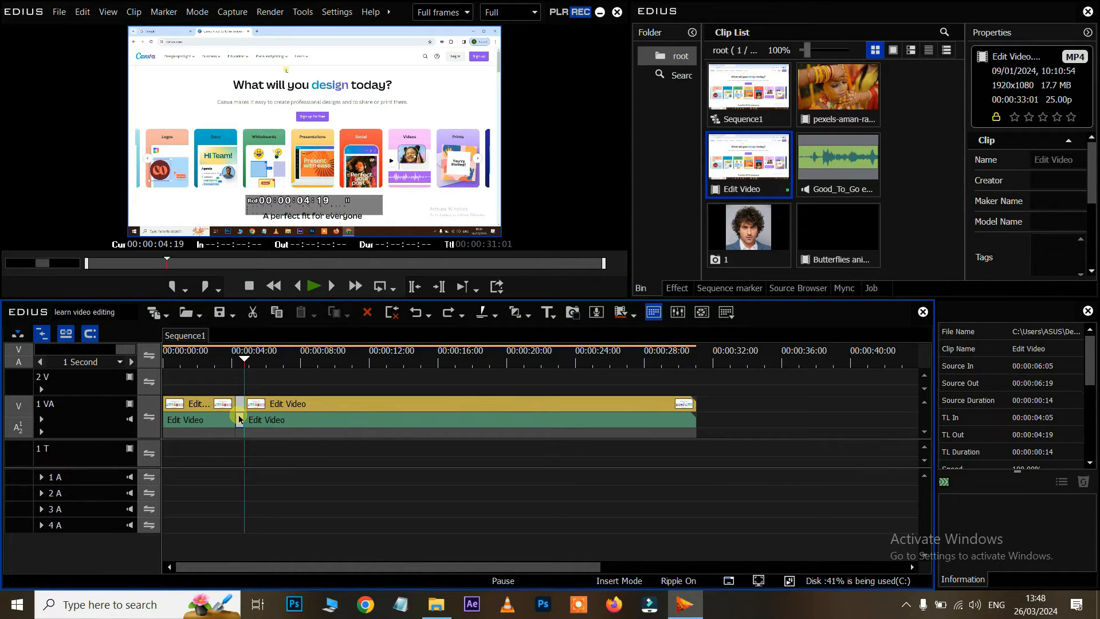
key(Delete)
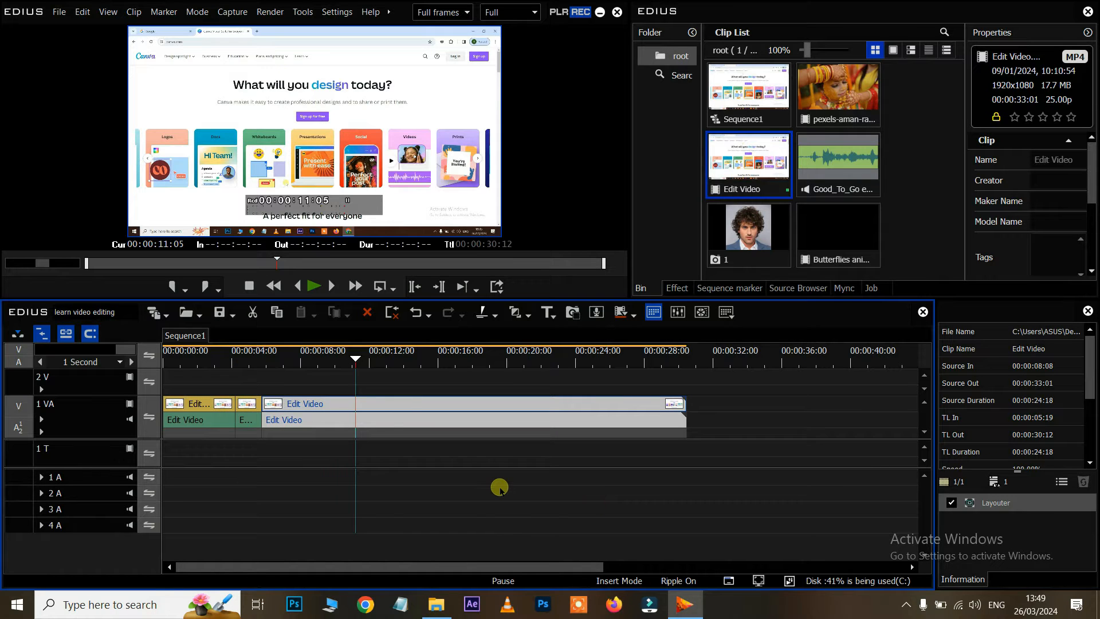
Split at 00:00:11:05 and ripple-delete the preceding section, shortening the sequence to 00:00:25:01.
key(c)
click(302, 405)
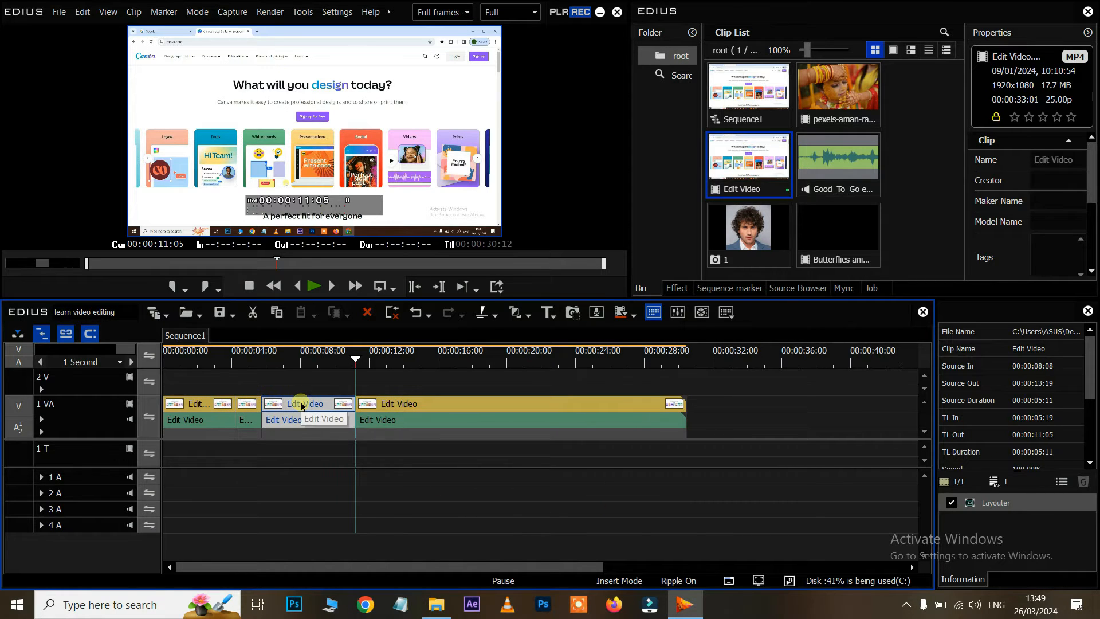
key(Delete)
drag(307, 356, 249, 355)
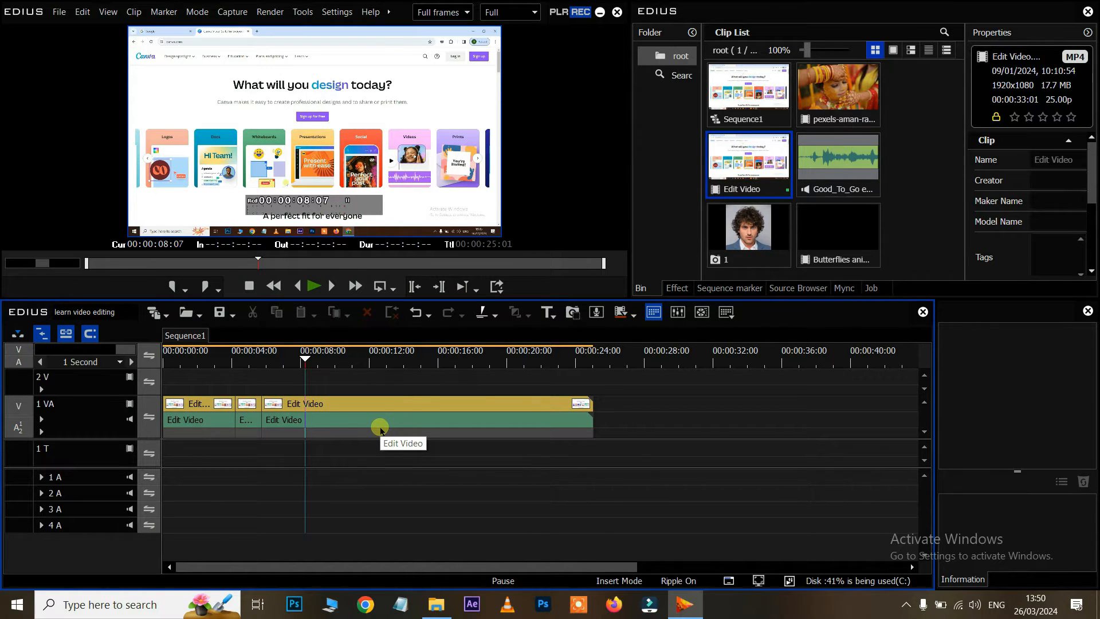
click(828, 177)
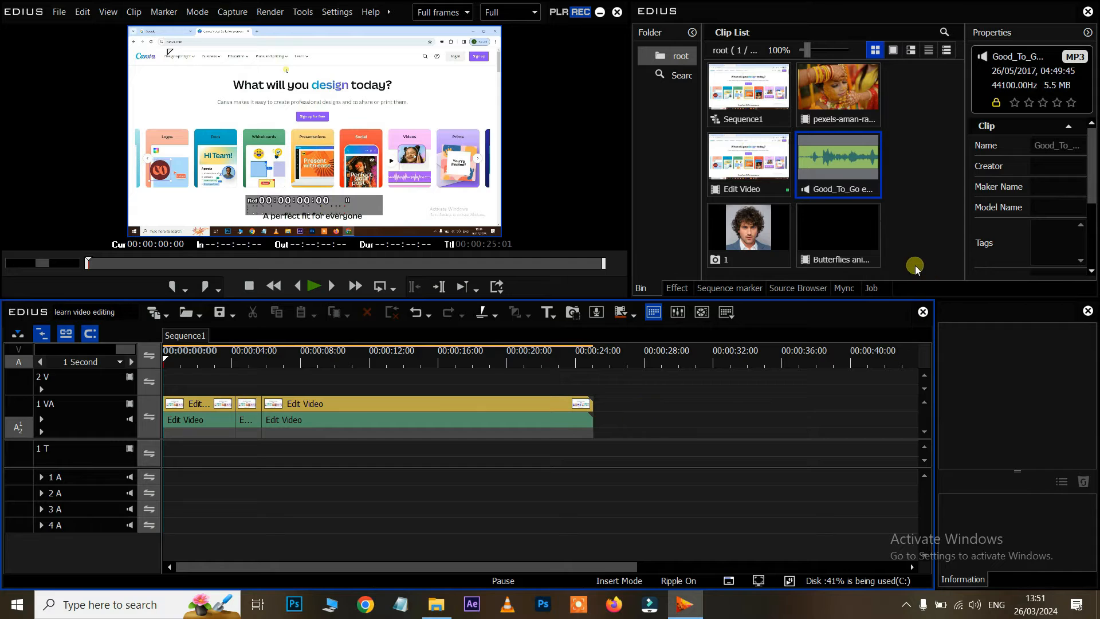
Place the Good_To_Go excellent music on audio track 1 A and play it back.
drag(836, 192, 169, 475)
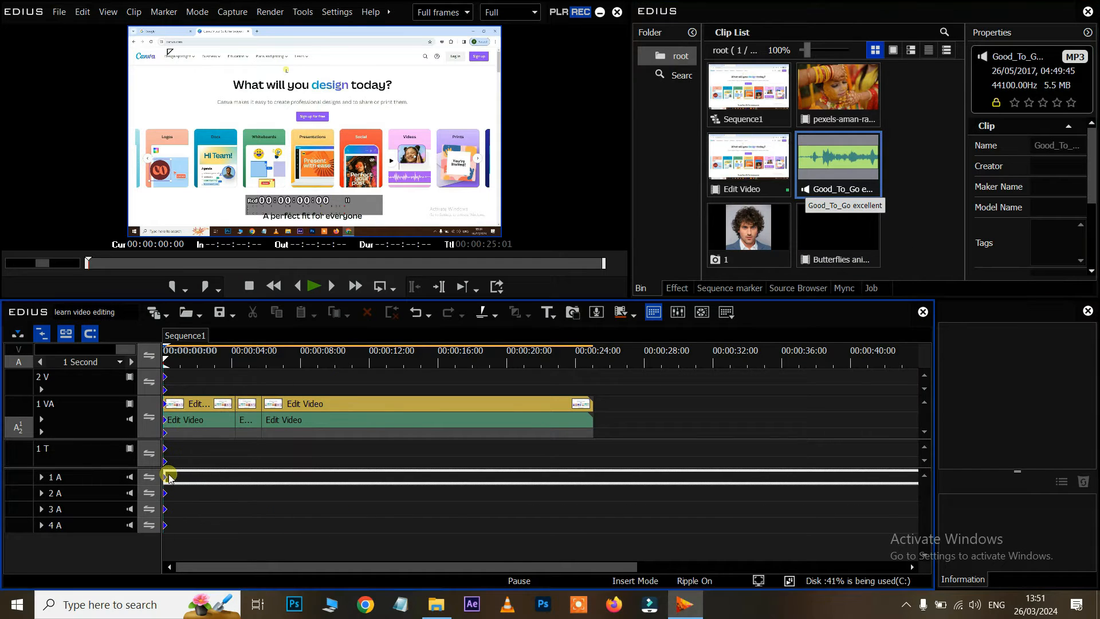
key(space)
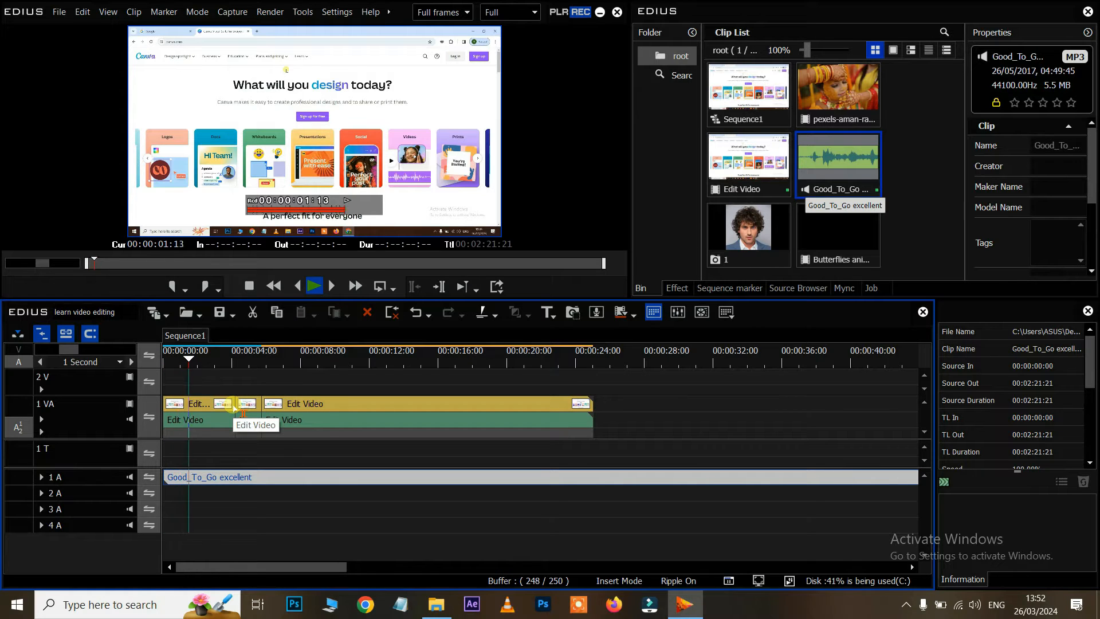
key(space)
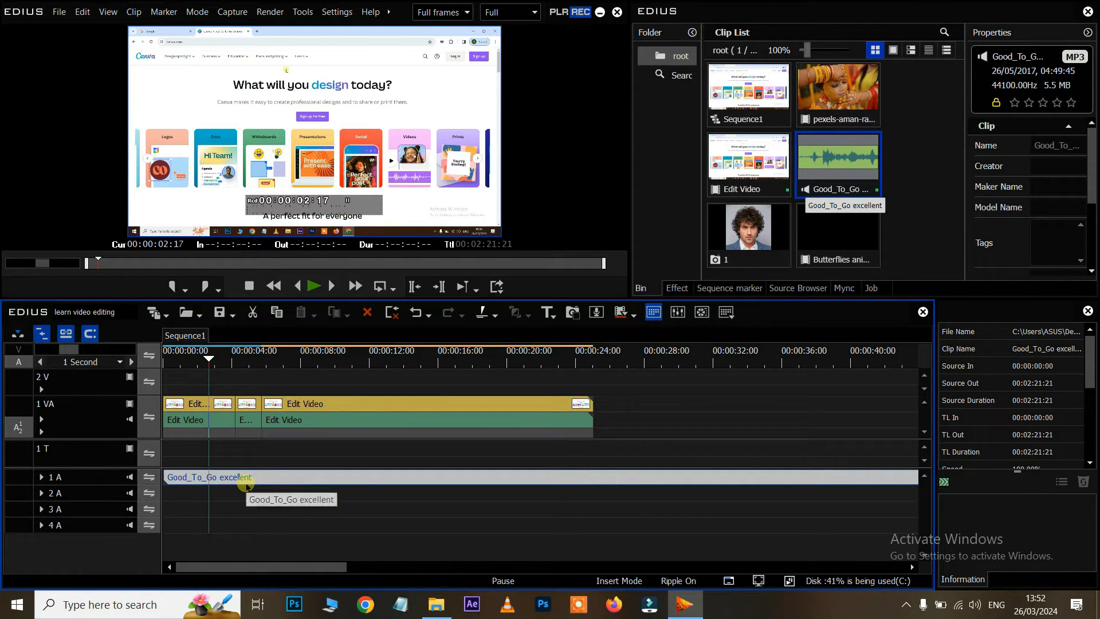
Split the music at 00:00:25:01 and delete the part beyond the video's end.
drag(211, 360, 594, 417)
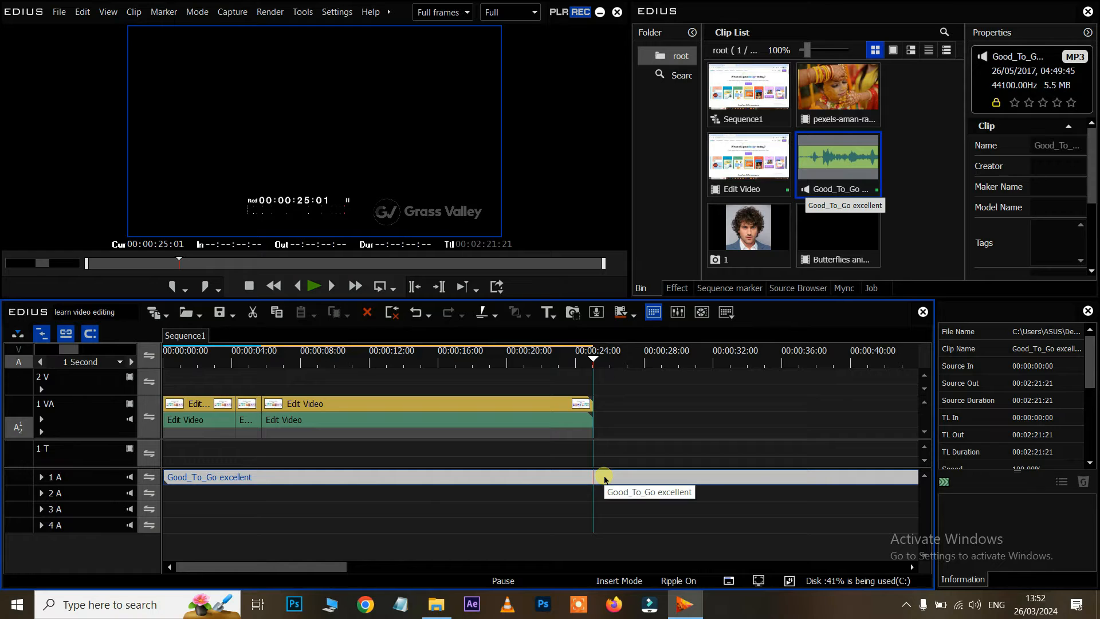
key(c)
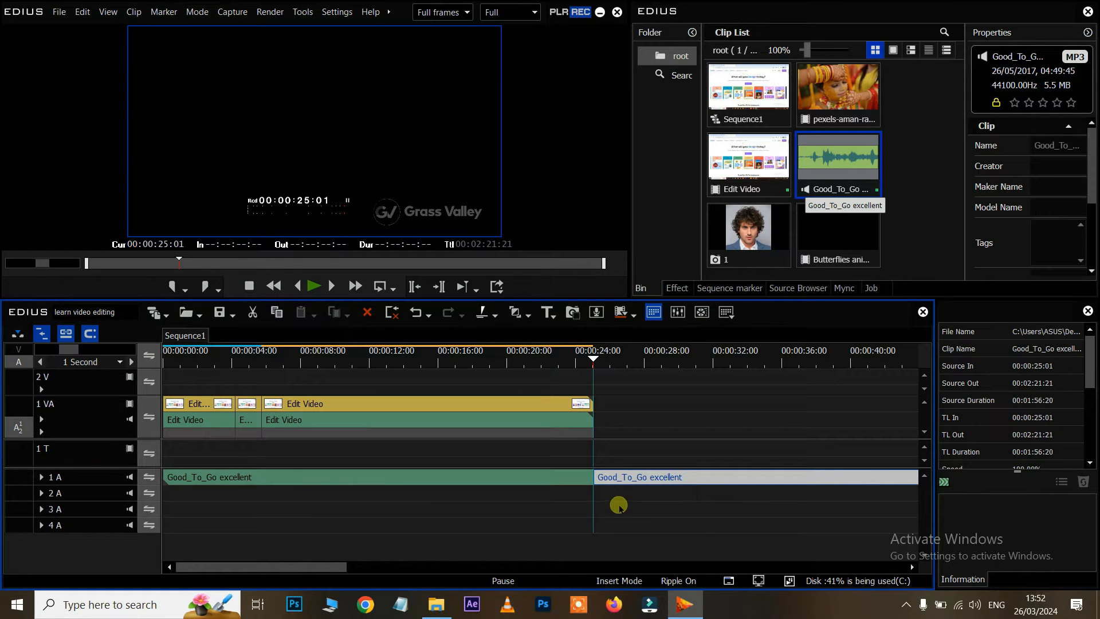
key(Delete)
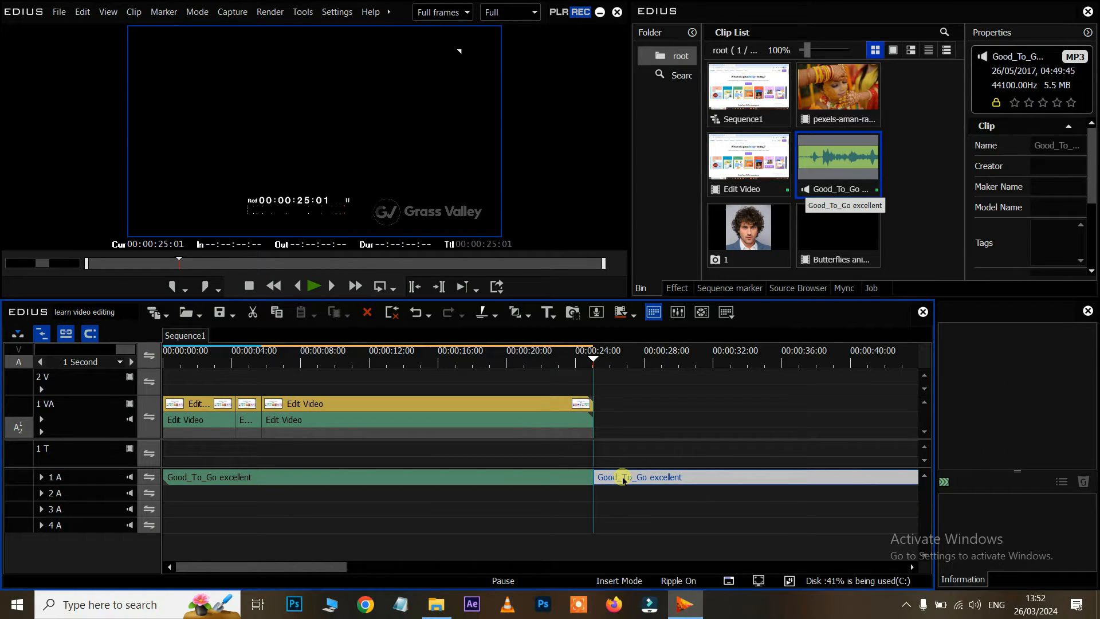
drag(591, 360, 498, 375)
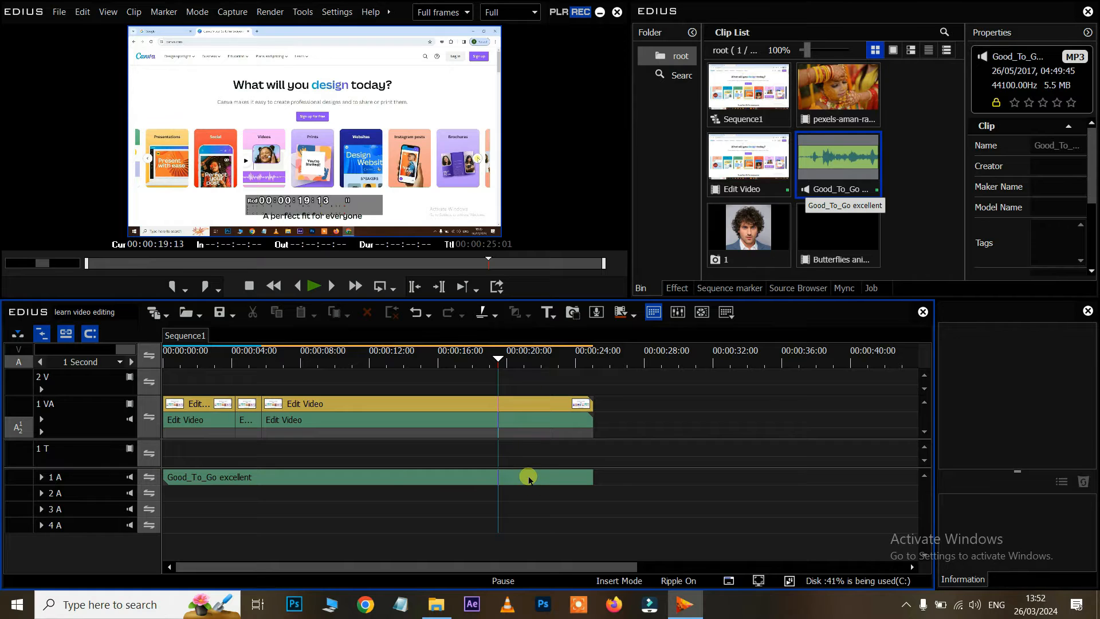
click(399, 479)
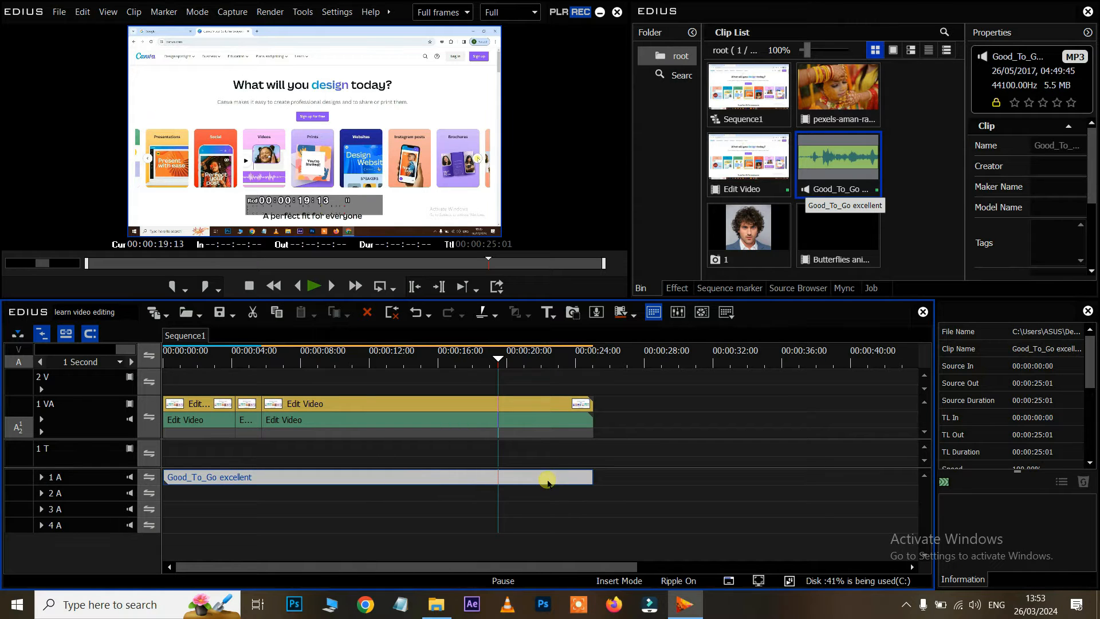
In the Audio Mixer, set 1 A automation to Clip and try music levels +12.0 and -18.0.
click(679, 312)
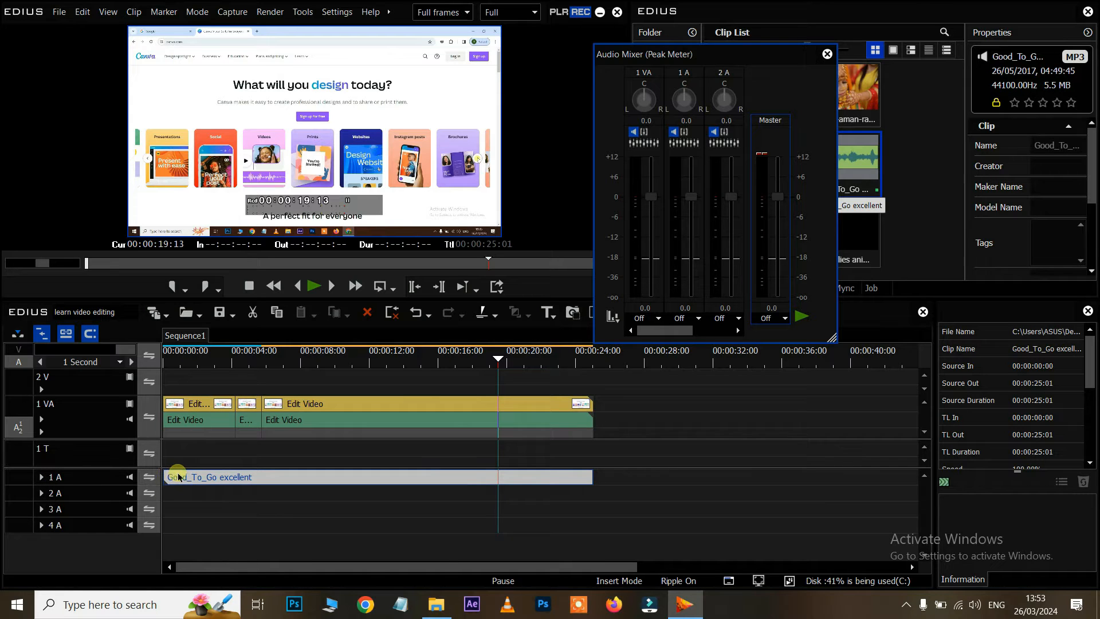
click(698, 320)
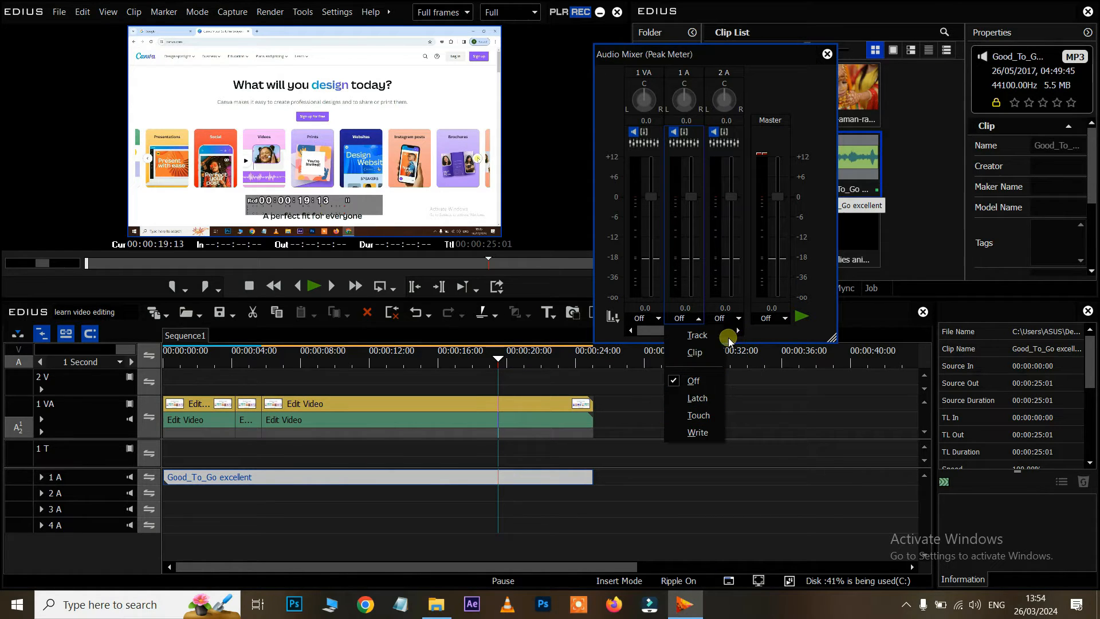
click(697, 353)
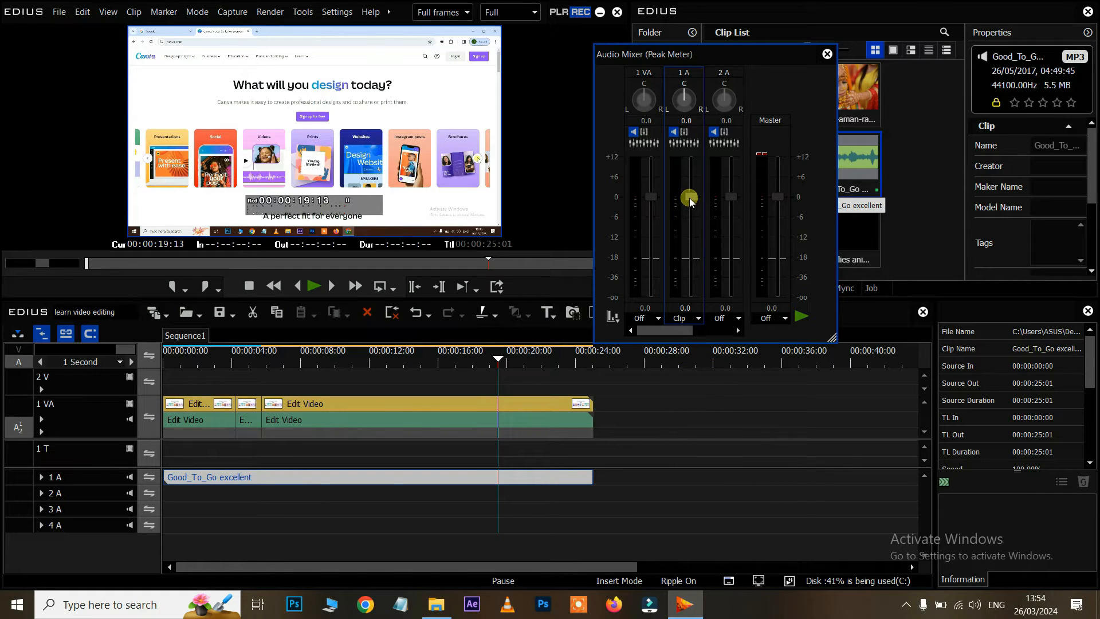
drag(691, 198, 690, 150)
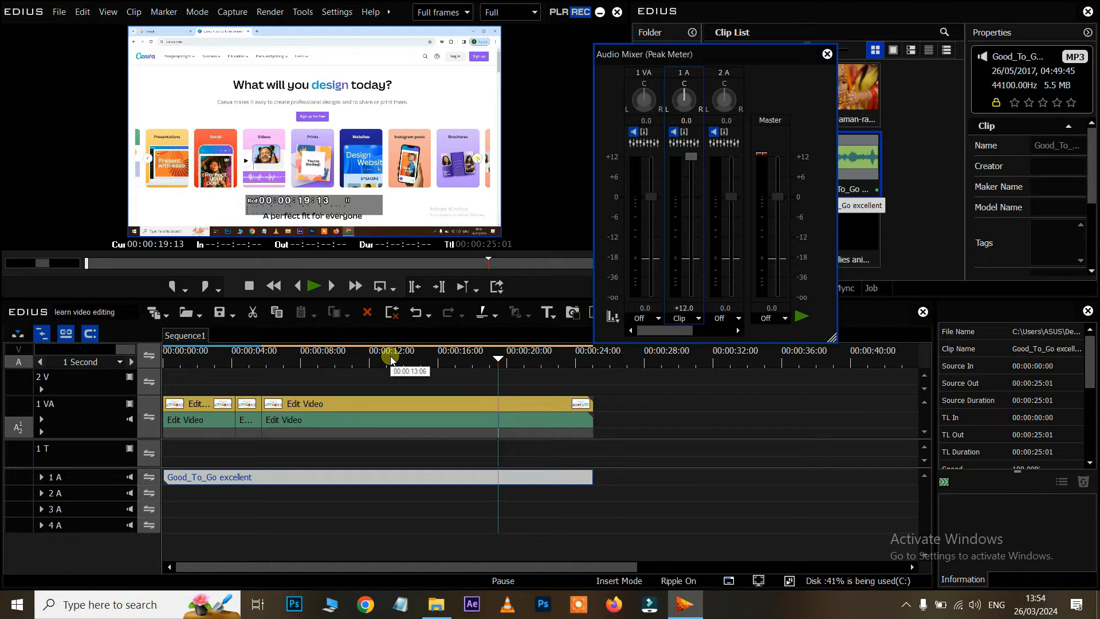
key(space)
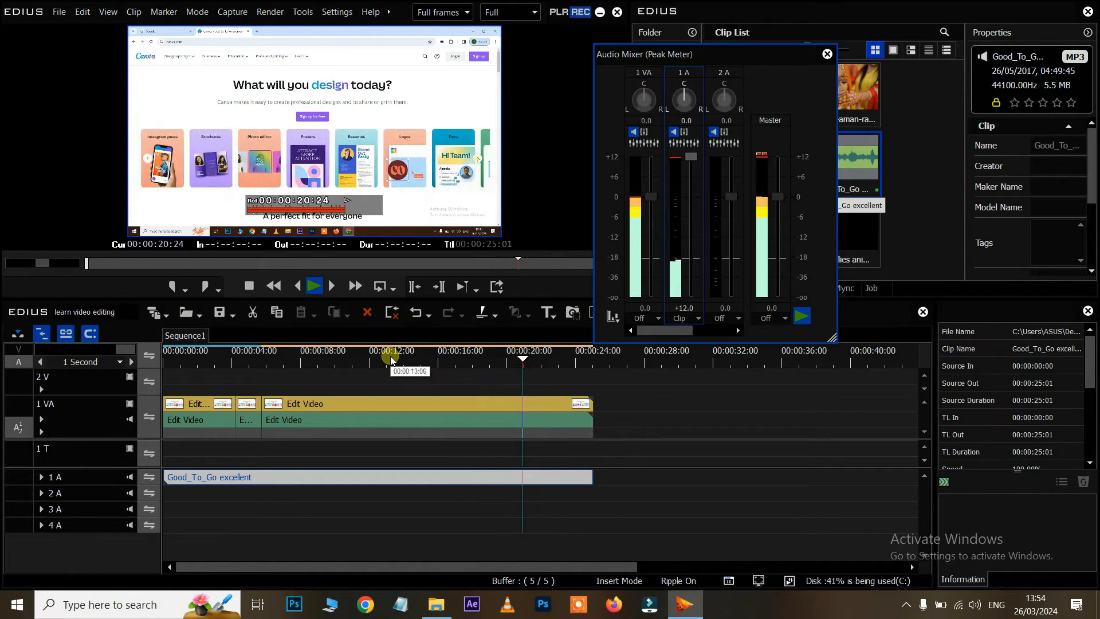
key(space)
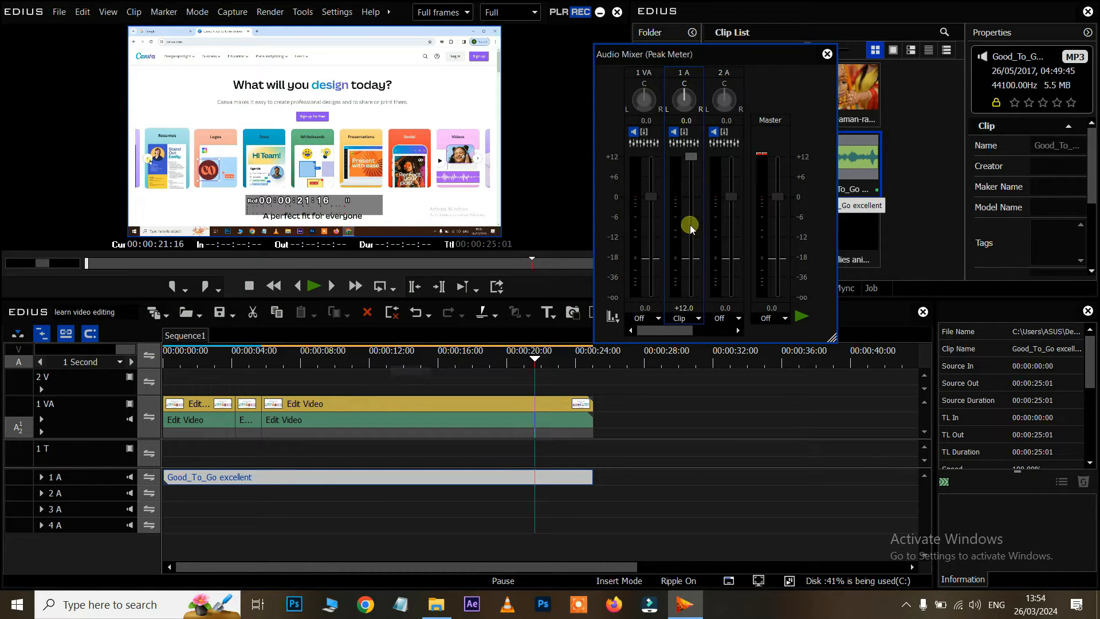
drag(689, 161, 697, 261)
key(space)
key(space)
drag(692, 294, 691, 290)
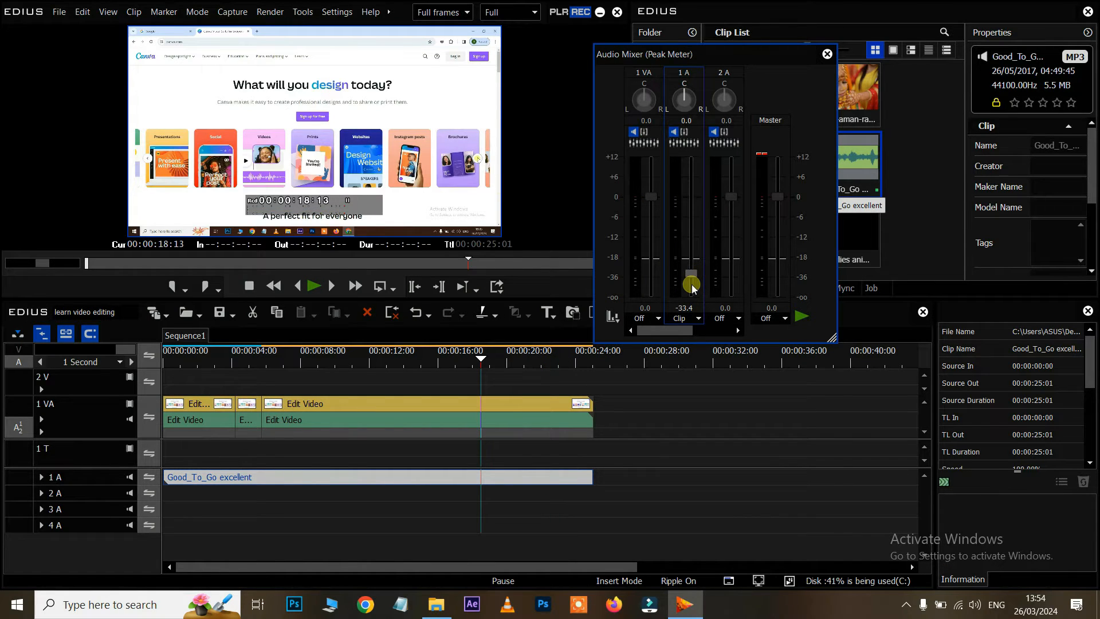
key(space)
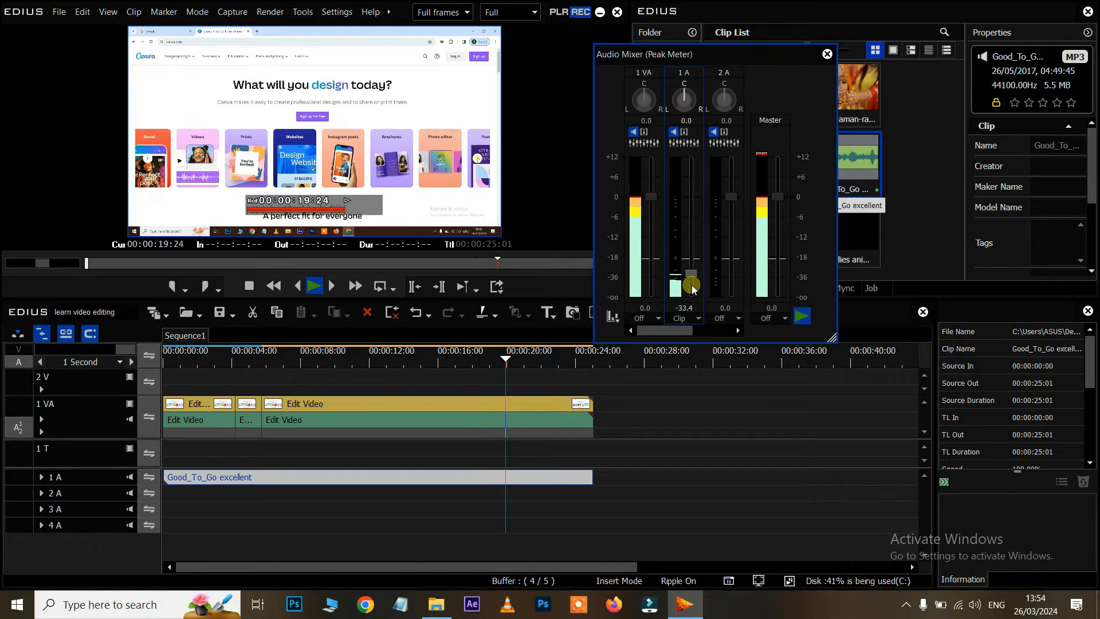
key(space)
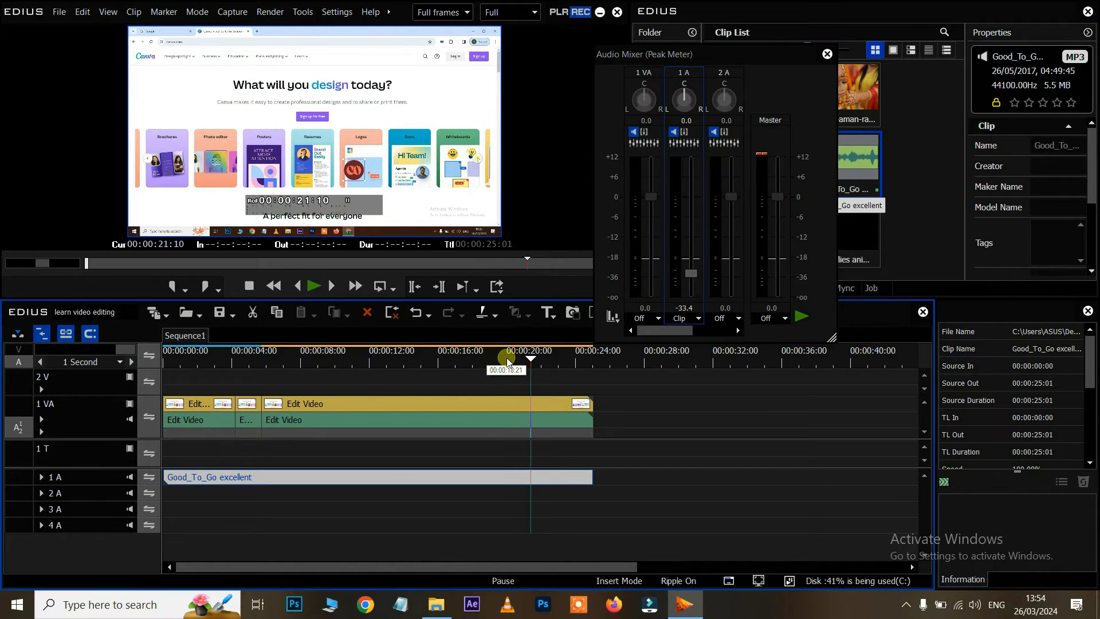
Close the Audio Mixer and delete every clip from the Sequence1 timeline.
click(827, 53)
drag(674, 387, 173, 507)
key(Delete)
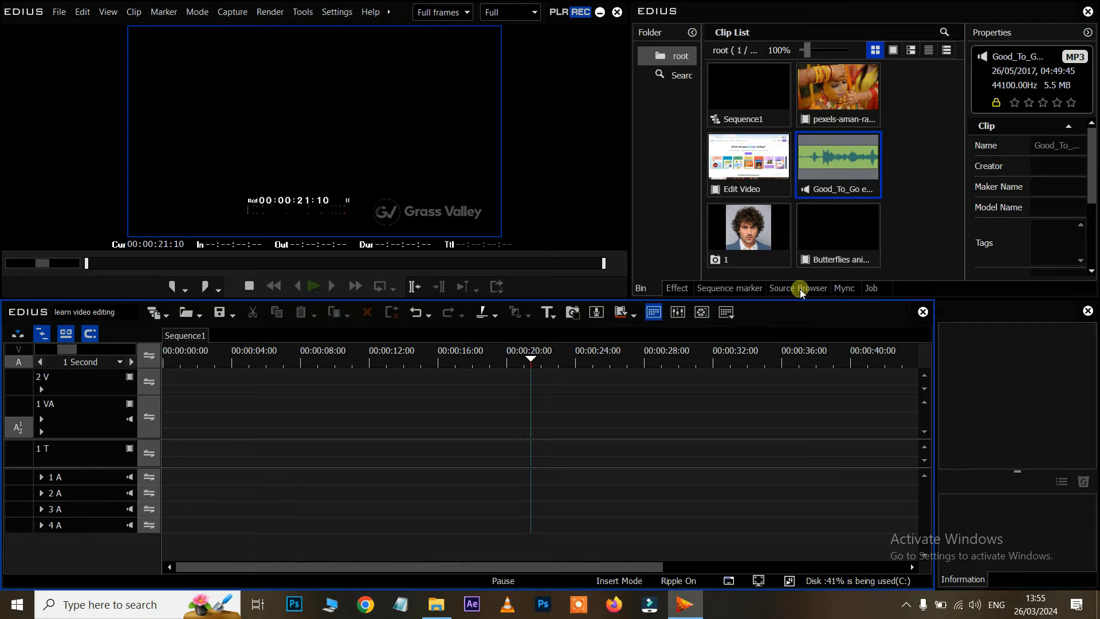
Re-place Edit Video with its picture on 2 V and sound on 1 A, starting at 00:00:00:20.
drag(755, 163, 175, 422)
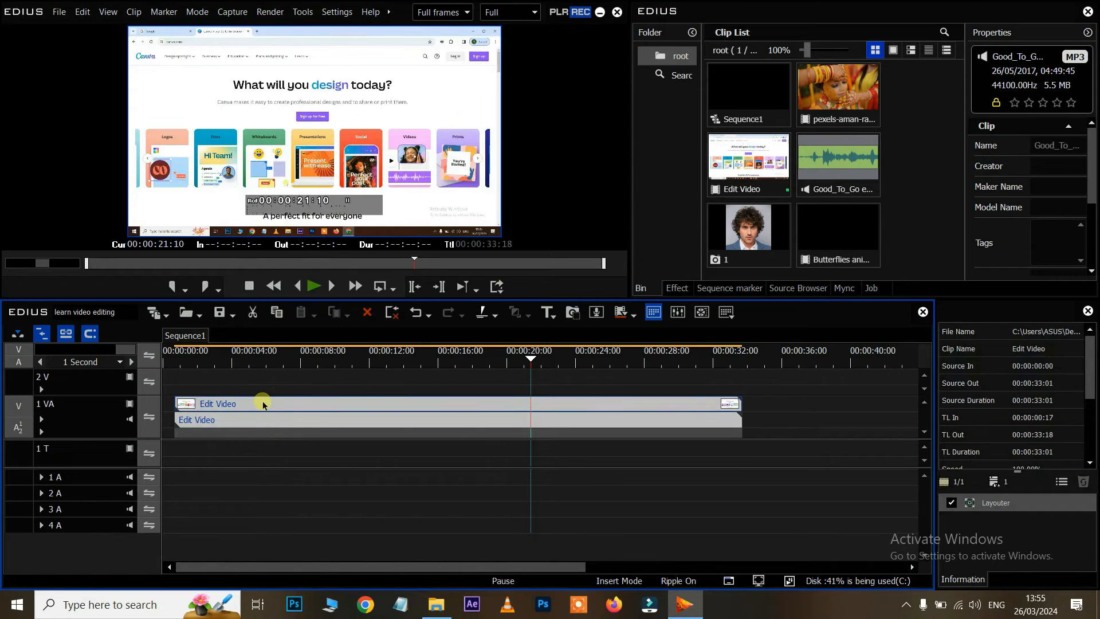
key(ctrl+z)
drag(771, 172, 170, 381)
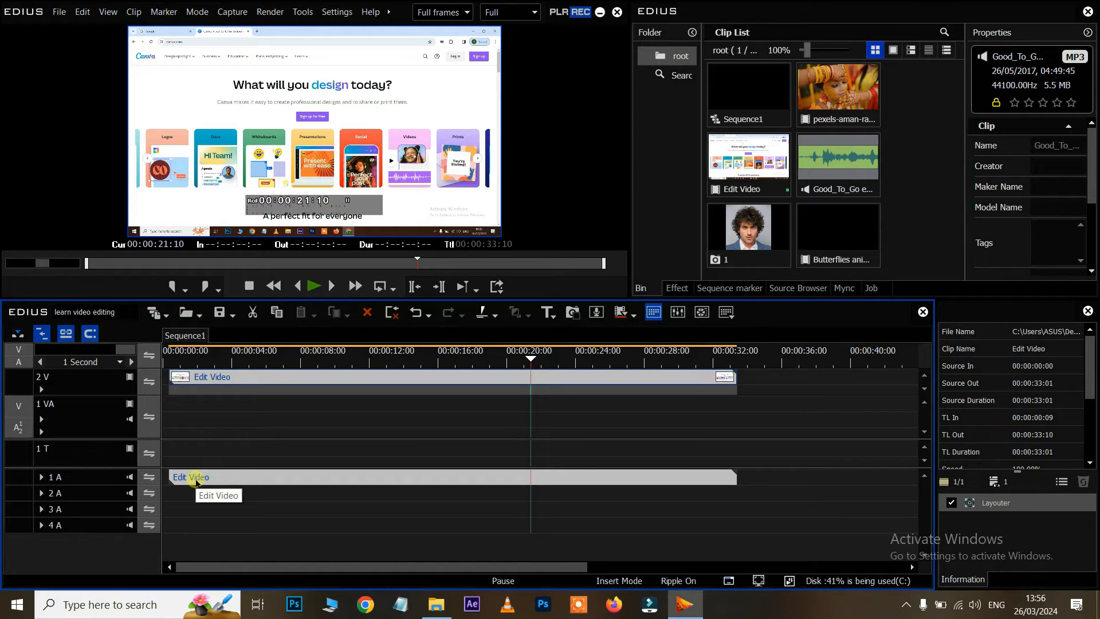
drag(196, 482, 204, 482)
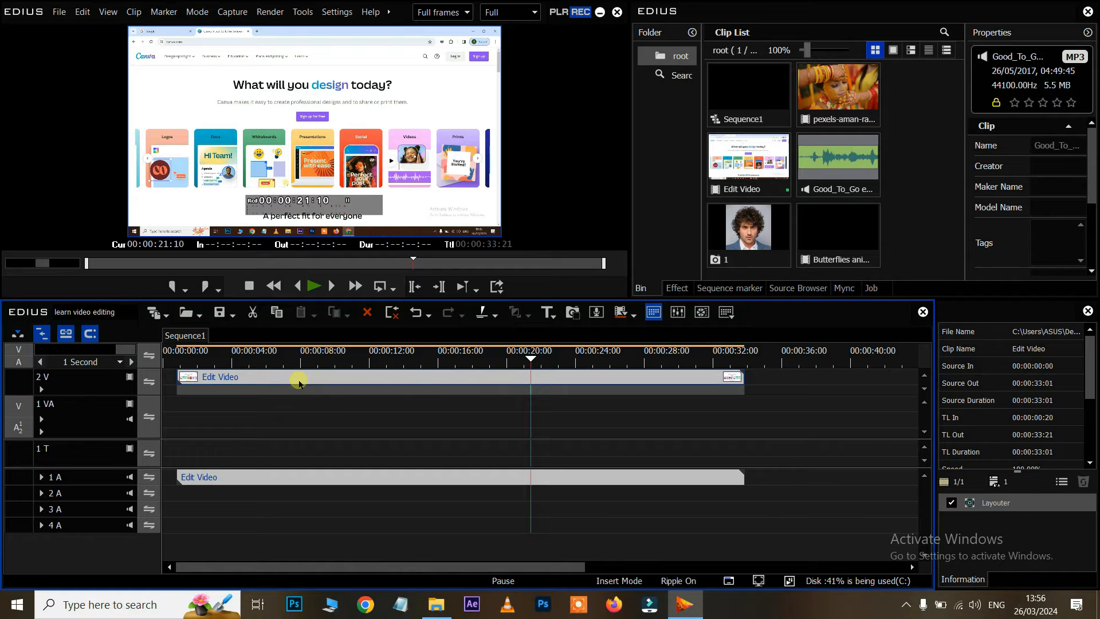
Turn off Group/Link Mode, move the audio and video parts separately, then undo.
click(65, 334)
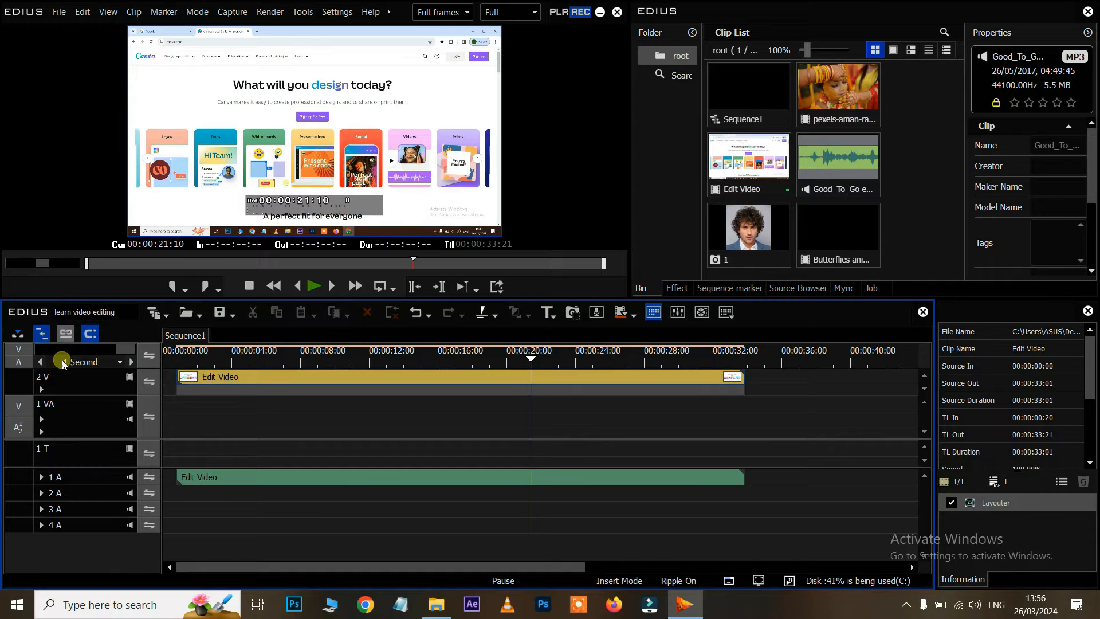
click(259, 483)
drag(259, 483, 394, 481)
click(285, 382)
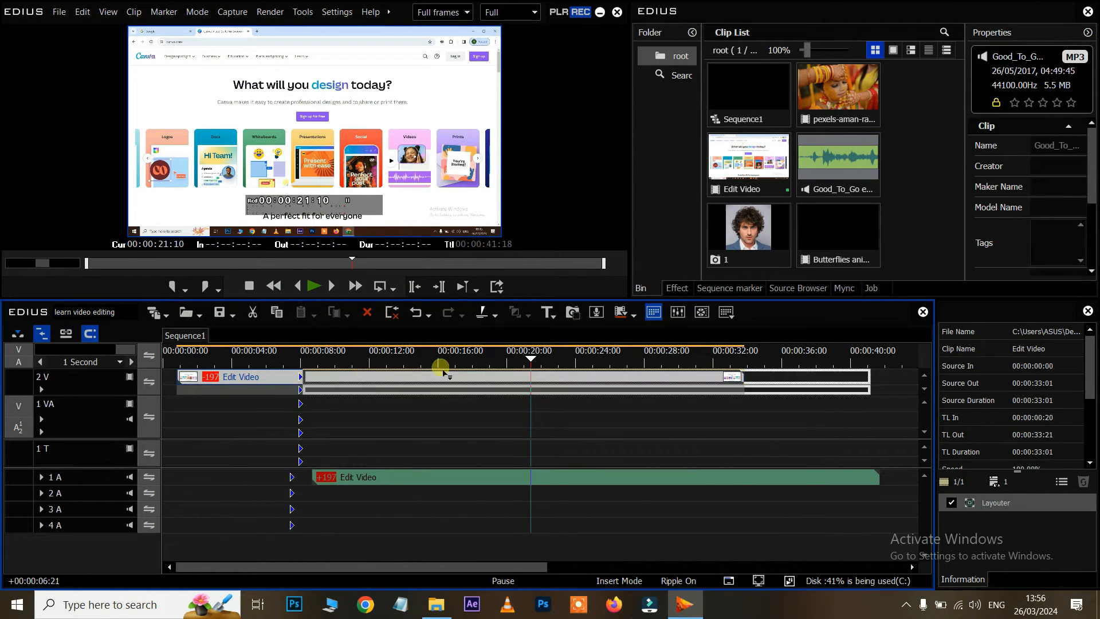
drag(375, 378, 464, 378)
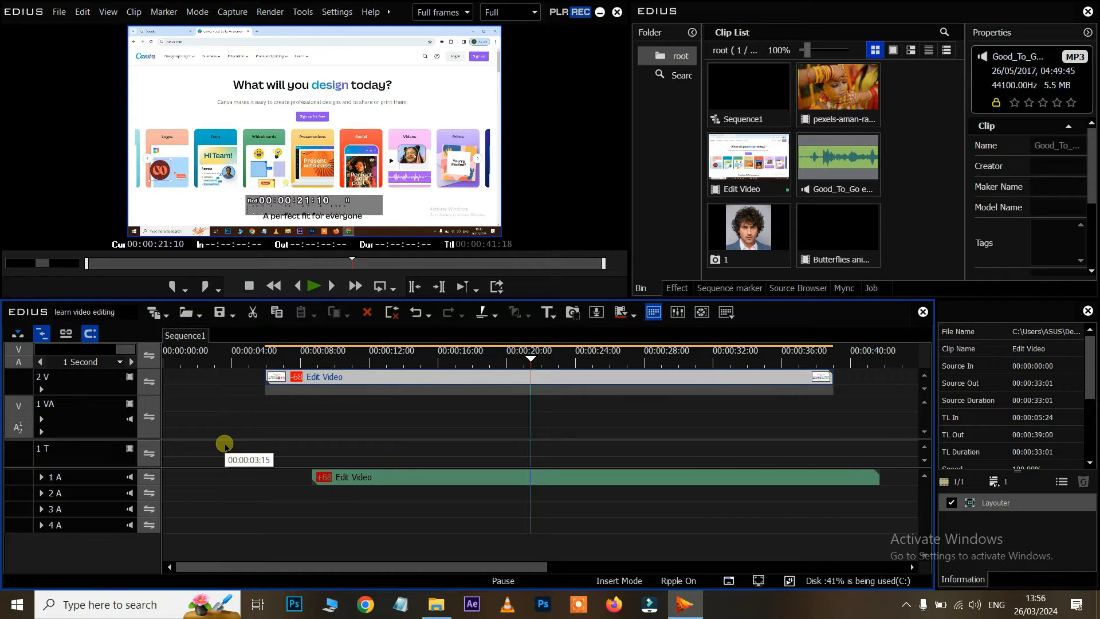
key(ctrl+z)
key(ctrl+z)
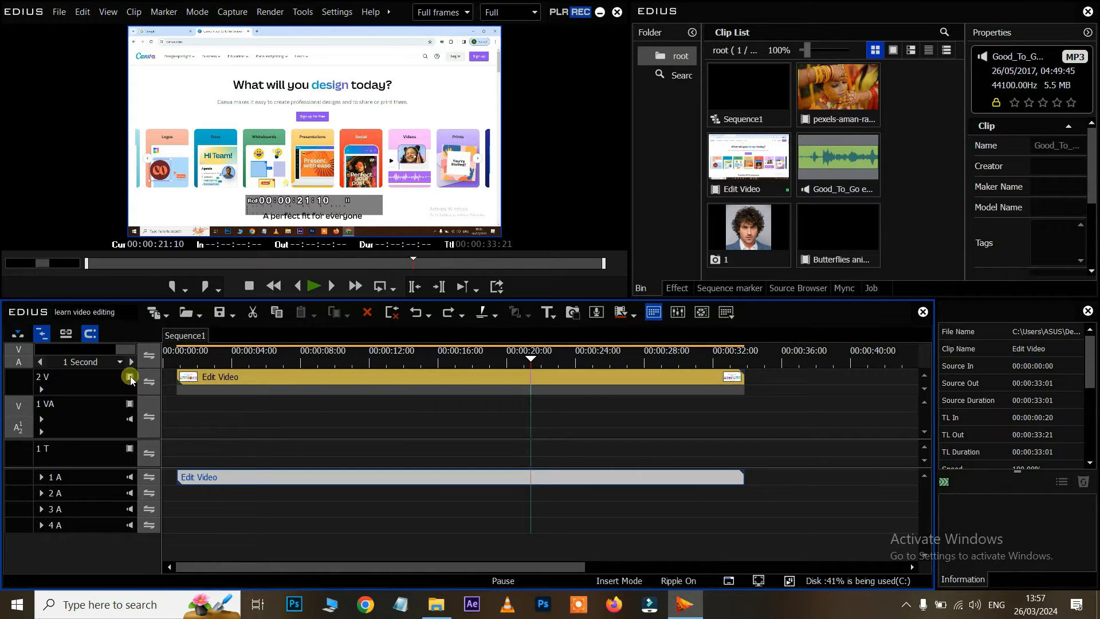
Re-enable Group/Link Mode, shift the linked clips together, then delete both Edit Video clips.
click(65, 331)
drag(244, 378, 361, 381)
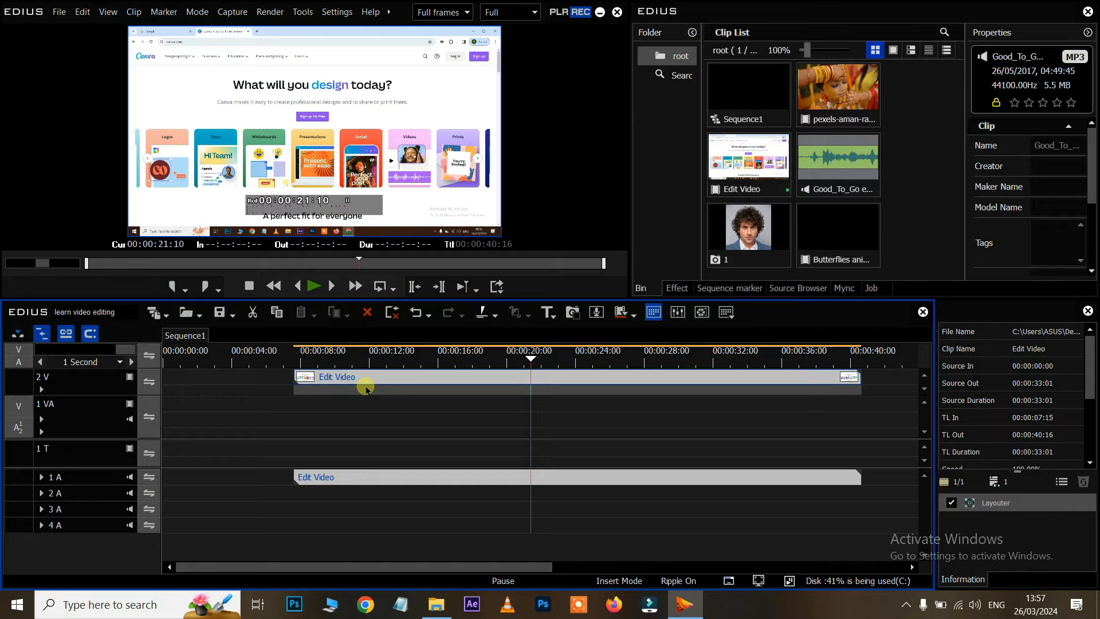
key(ctrl+z)
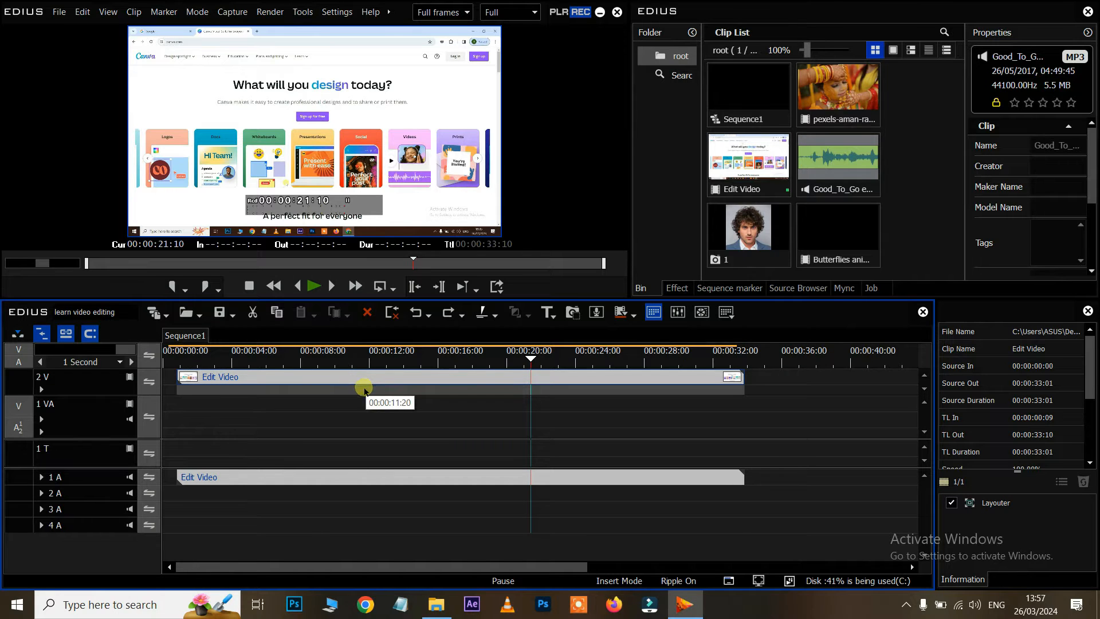
drag(364, 389, 279, 378)
key(Delete)
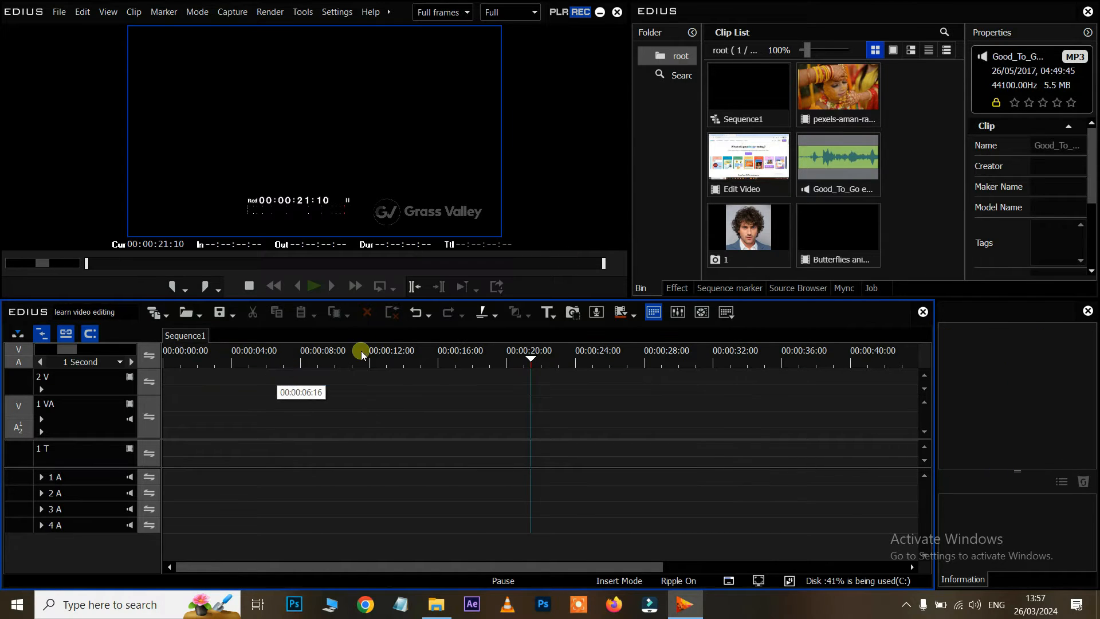
Place Edit Video on track 1 VA and unlink its audio from its video.
drag(759, 153, 163, 422)
click(259, 358)
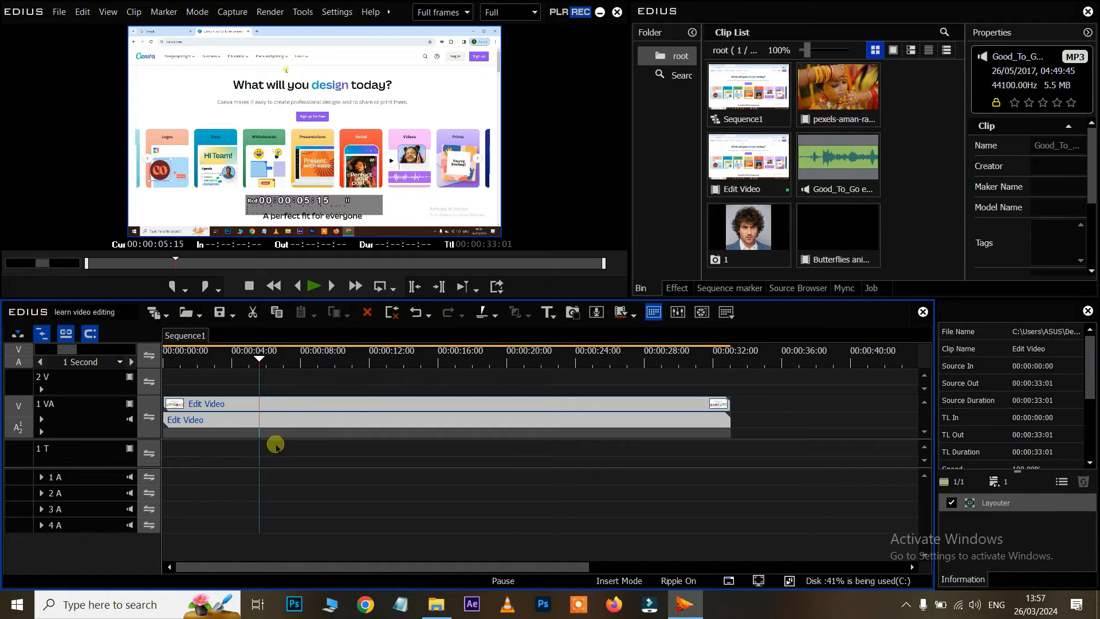
click(64, 332)
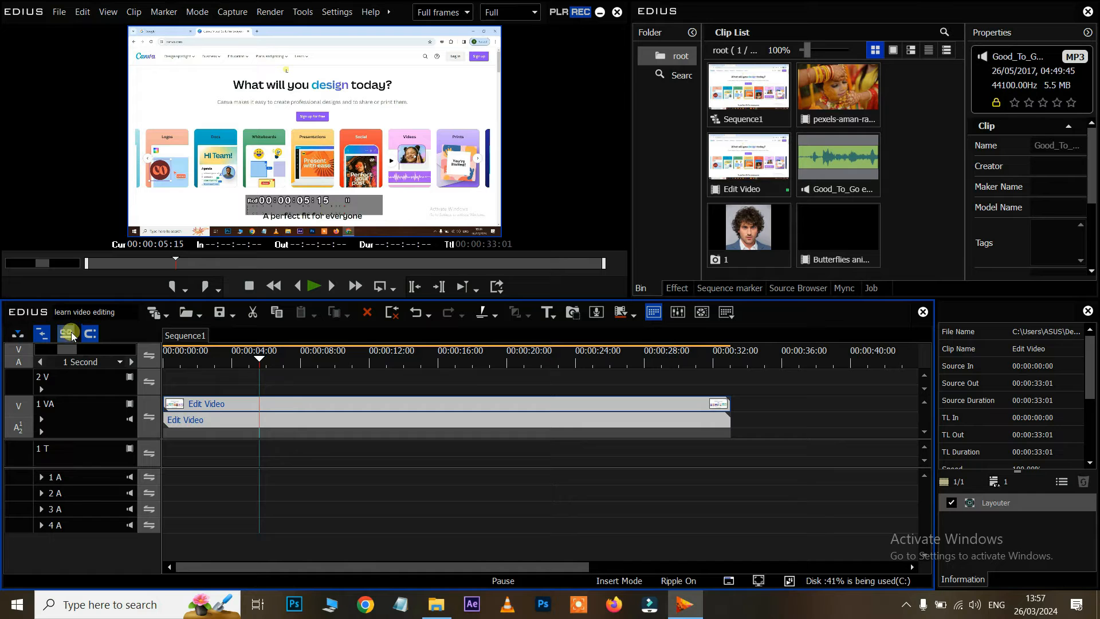
right_click(289, 406)
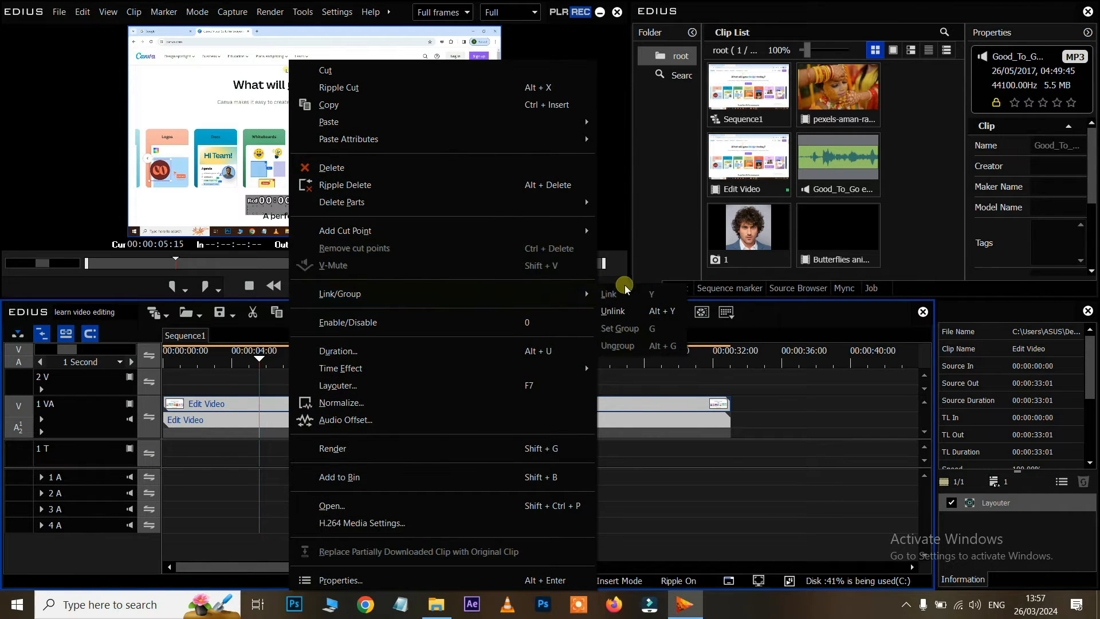
mouse_move(619, 313)
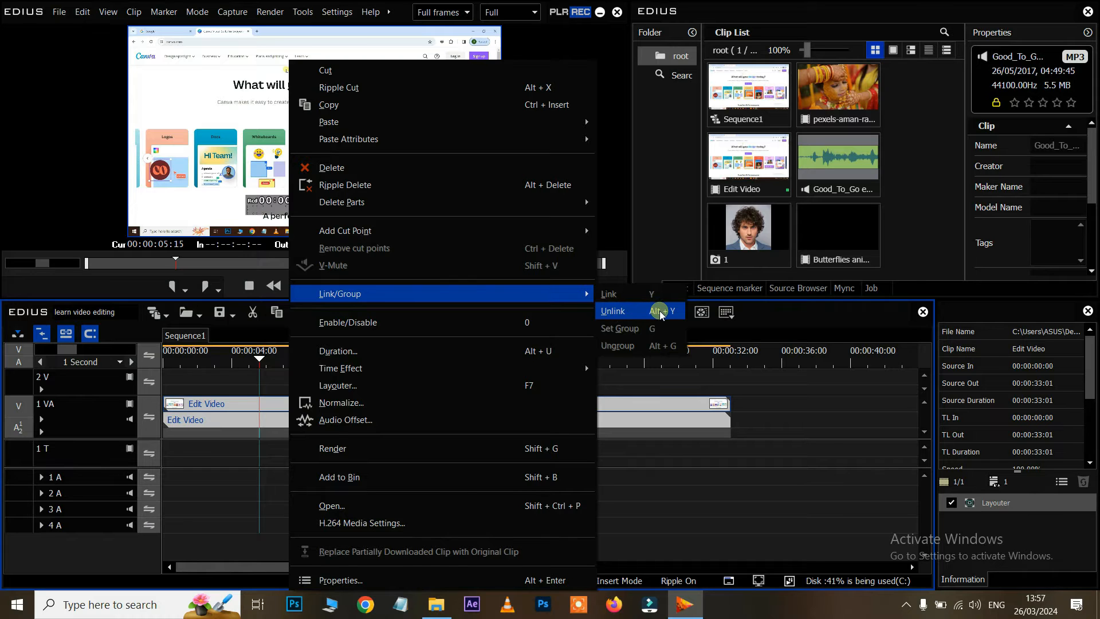
click(616, 314)
Move the audio part to start at 00:00:11:05 and delete the video part.
click(331, 414)
click(330, 403)
click(328, 424)
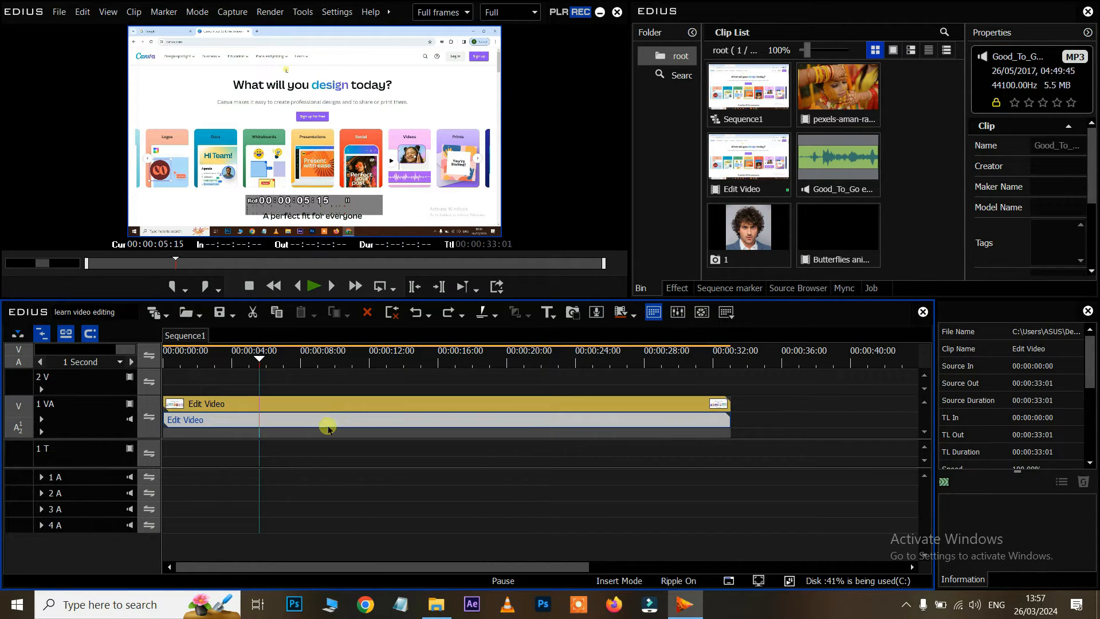
drag(299, 425, 492, 417)
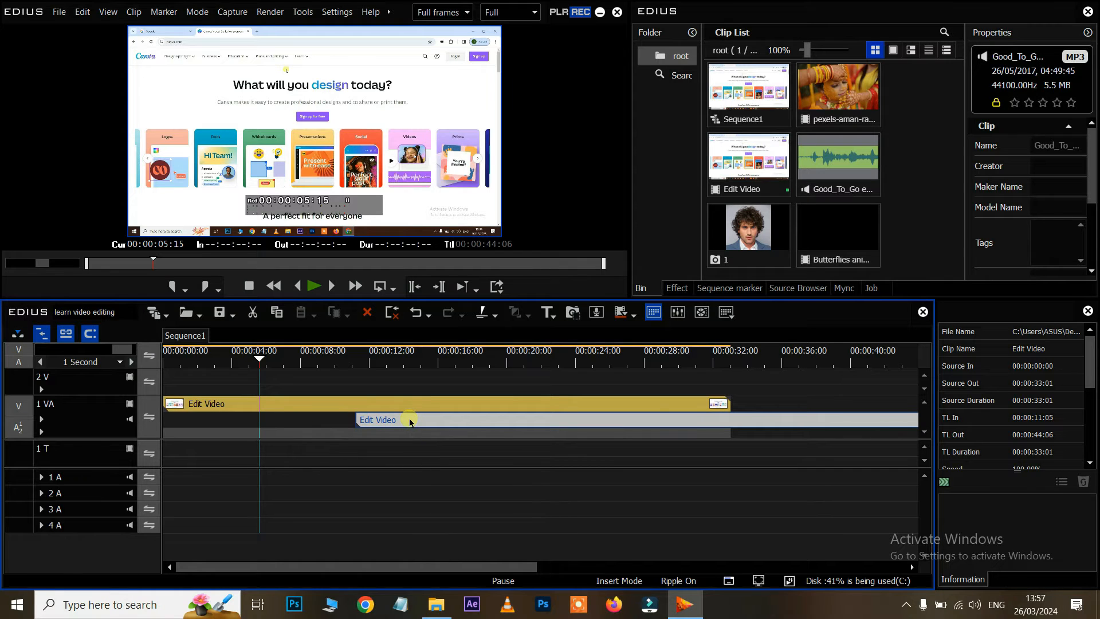
key(Delete)
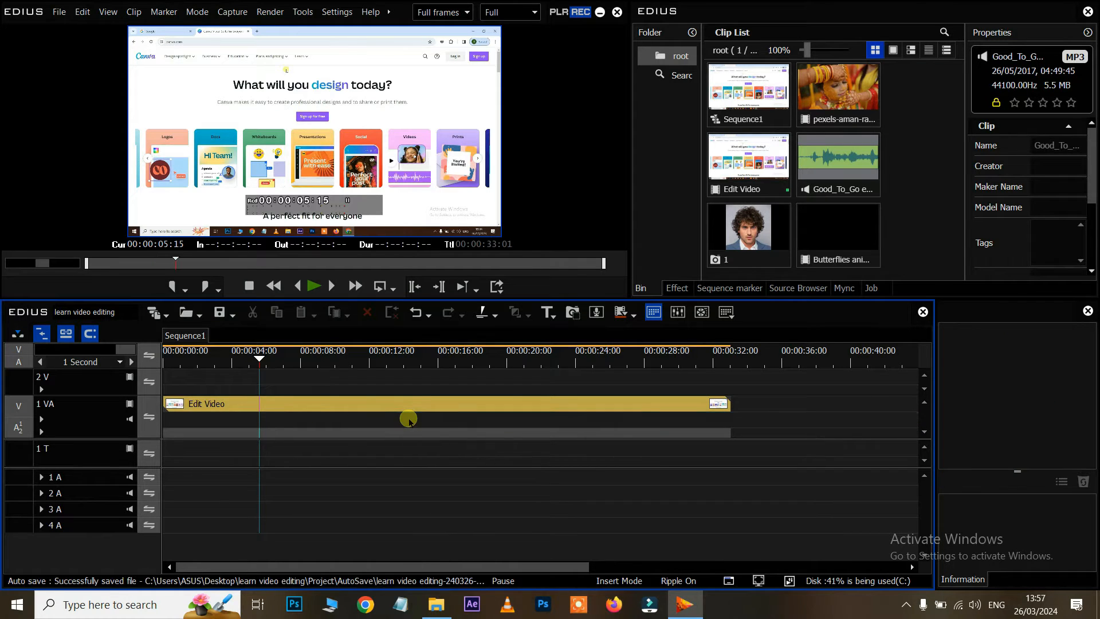
key(space)
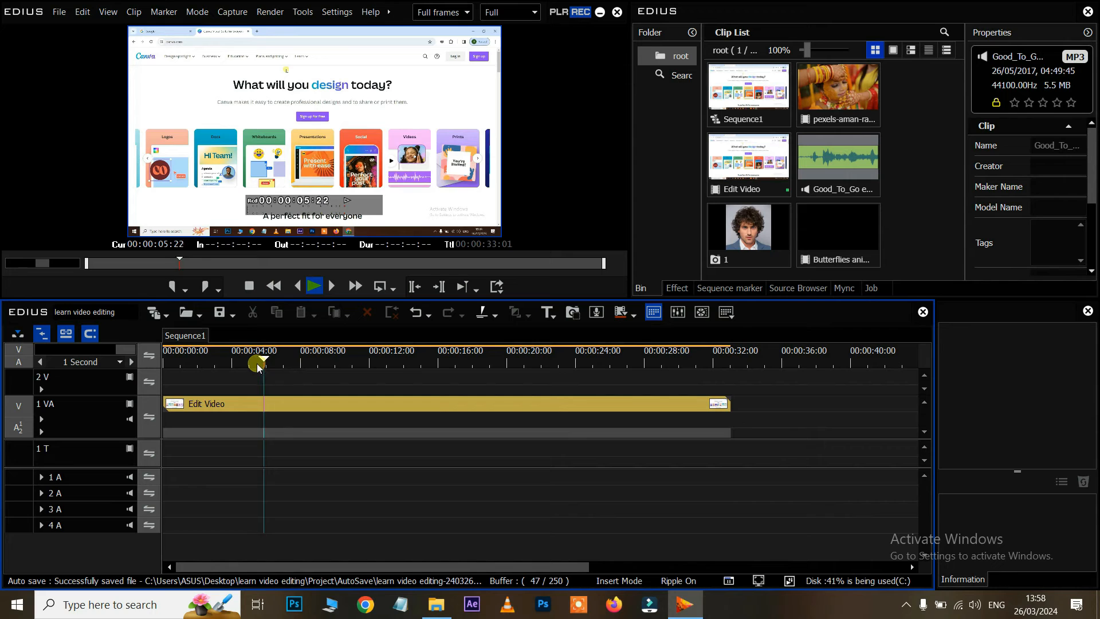
key(space)
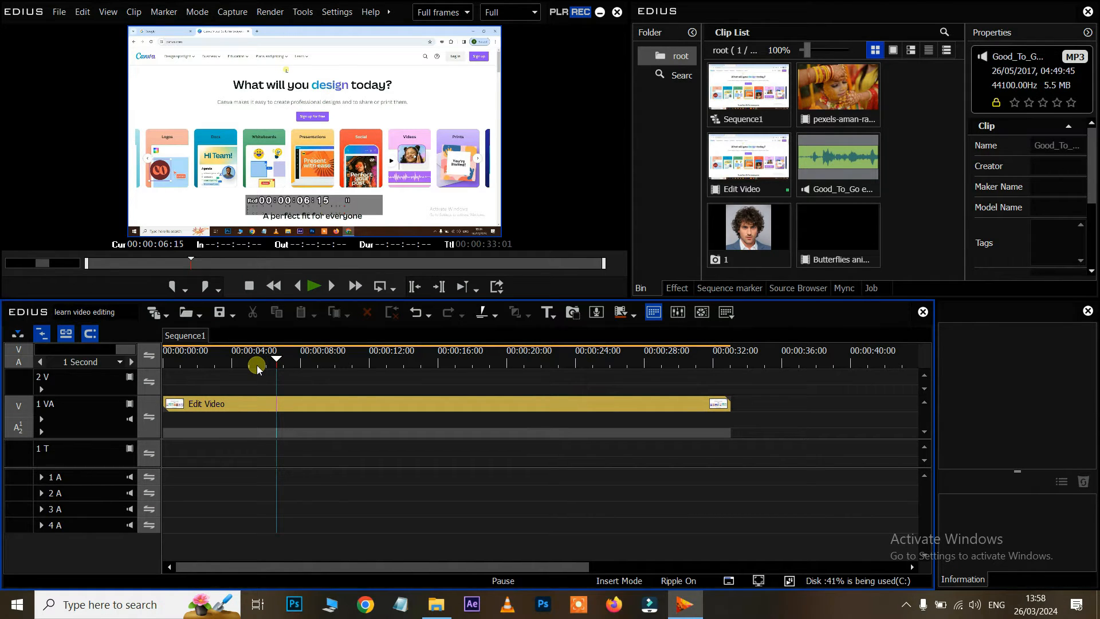
key(ctrl+z)
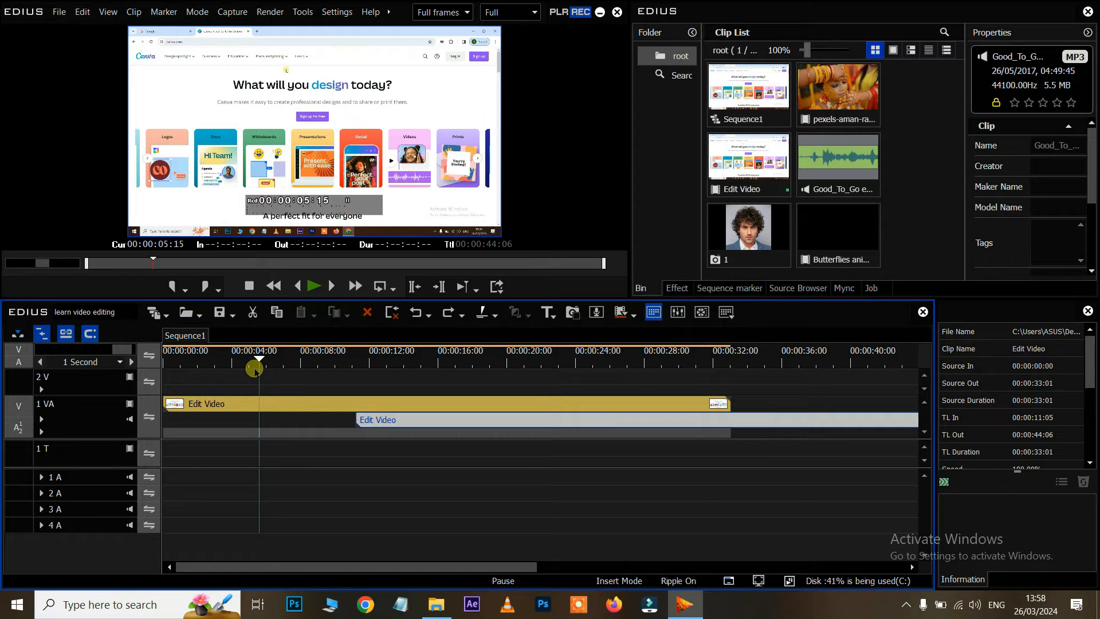
click(292, 402)
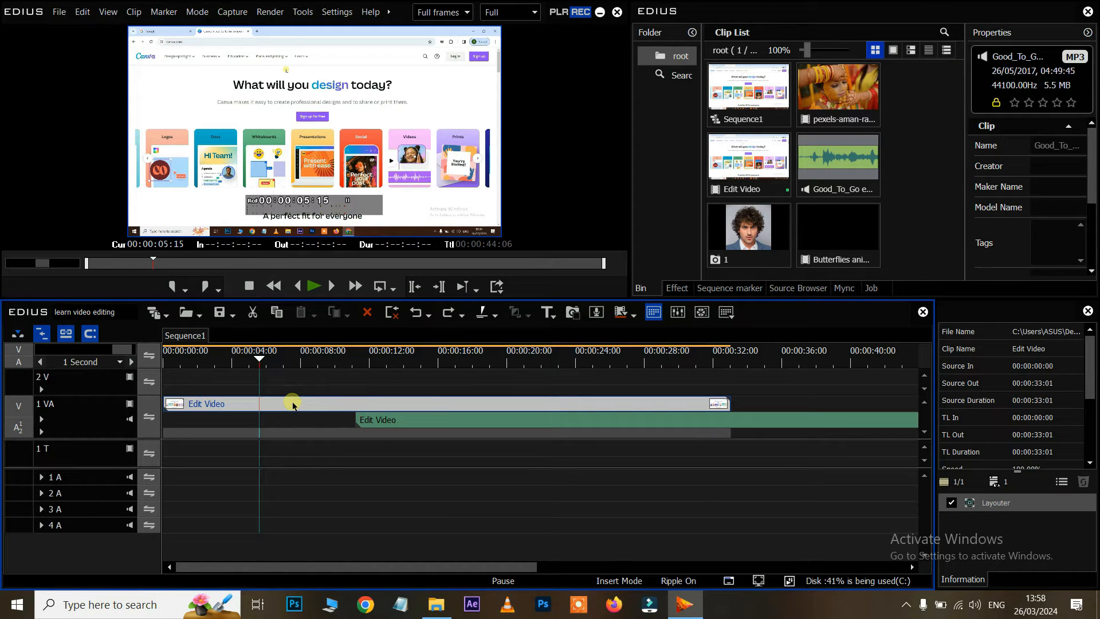
key(Delete)
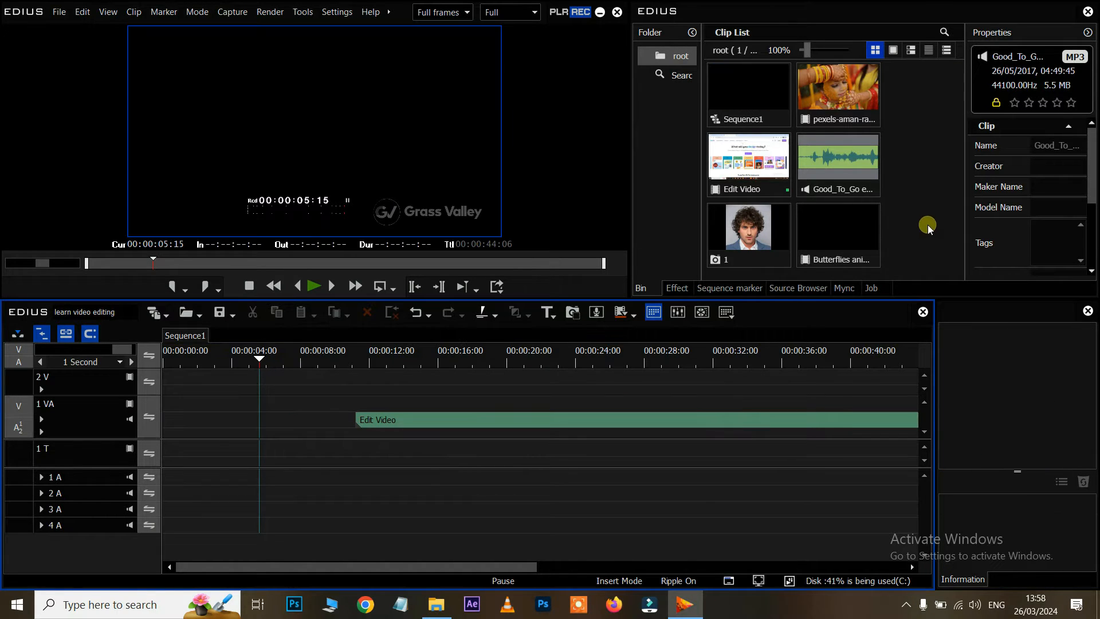
Import the Capcut video editor full course file into the bin.
double_click(924, 226)
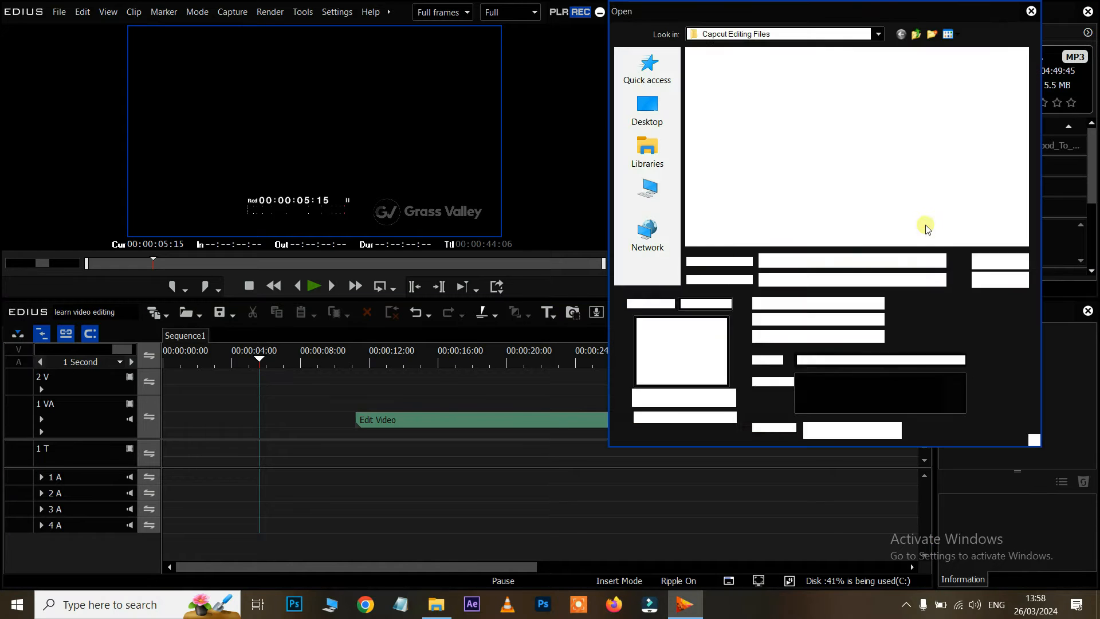
click(728, 111)
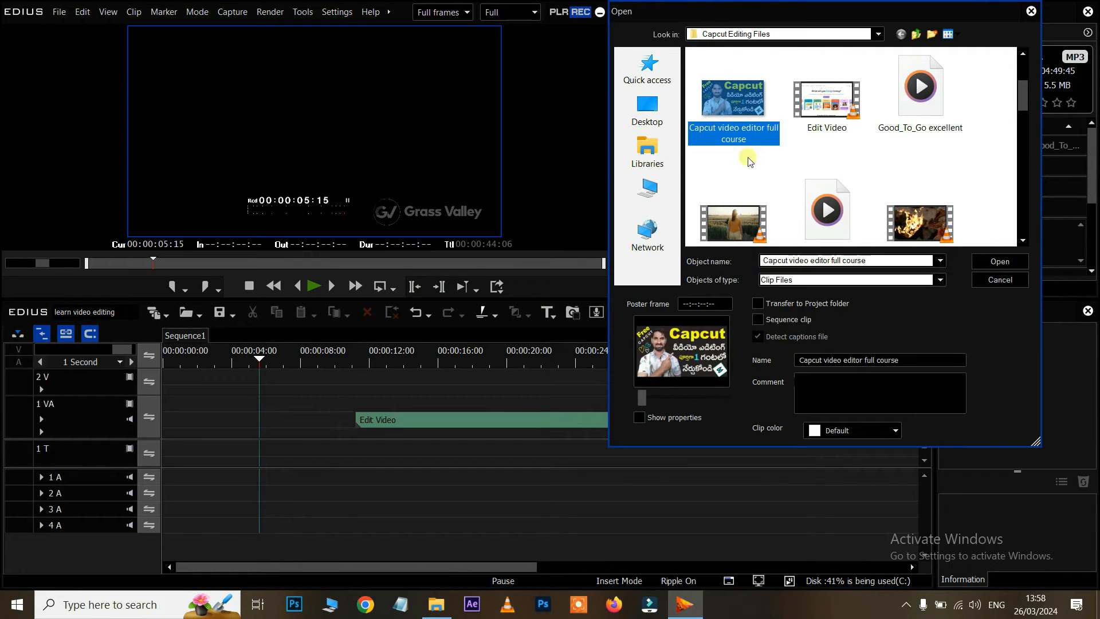
click(976, 266)
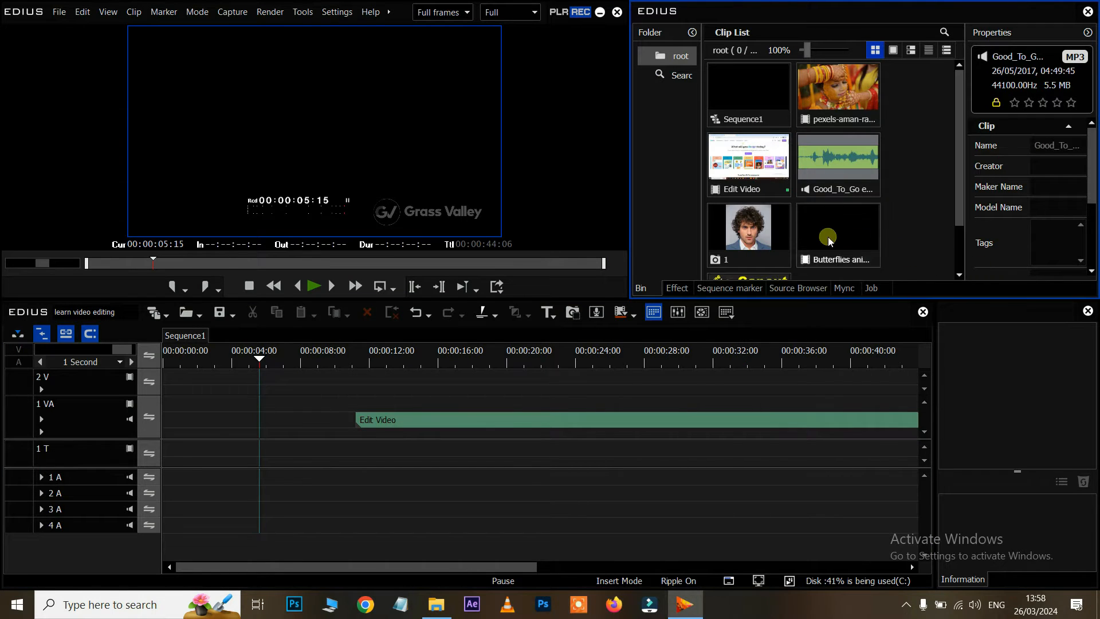
Place the Capcut clip on track 2 V, extending it to end near 00:00:33:01.
scroll(837, 228, down, 4)
drag(758, 255, 177, 386)
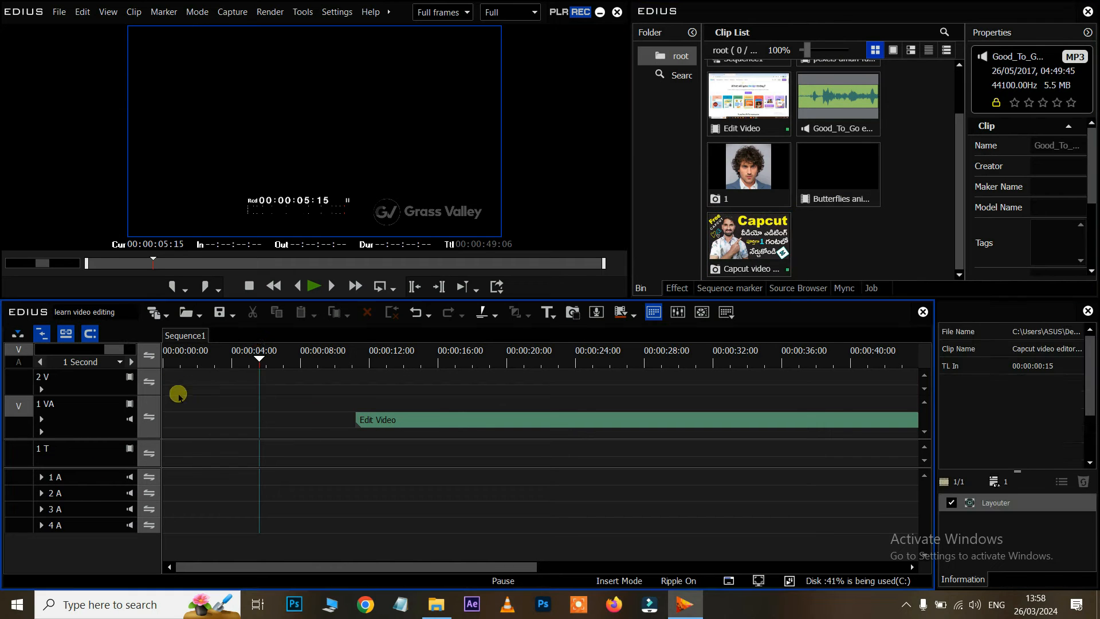
drag(259, 376, 729, 363)
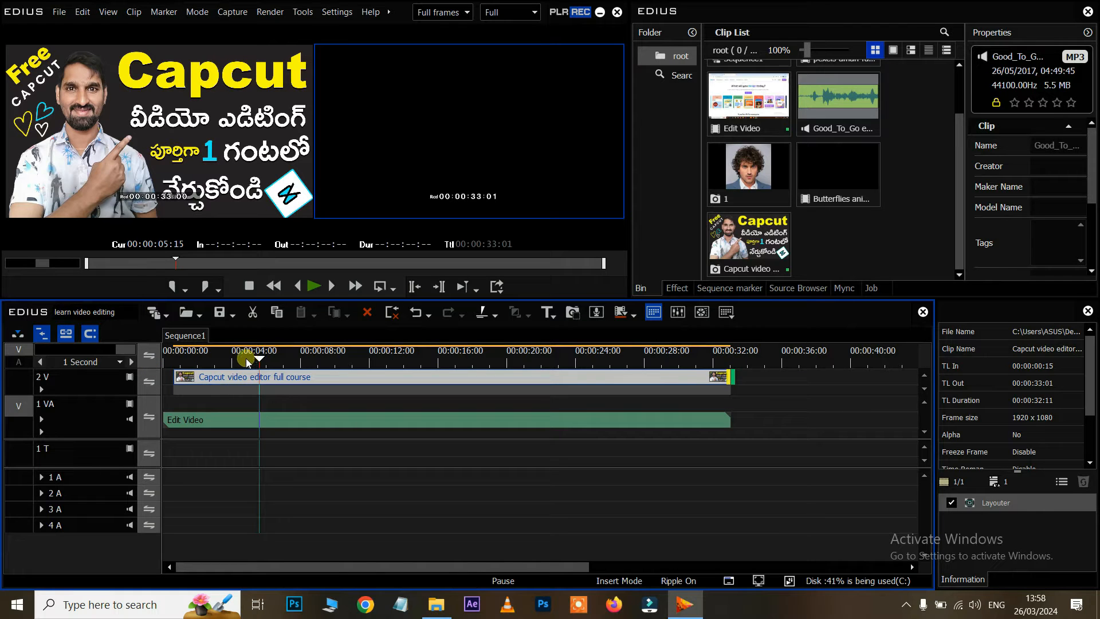
Delete the clips on tracks 2 V and 1 VA, then put Edit Video at the start of 1 VA.
key(space)
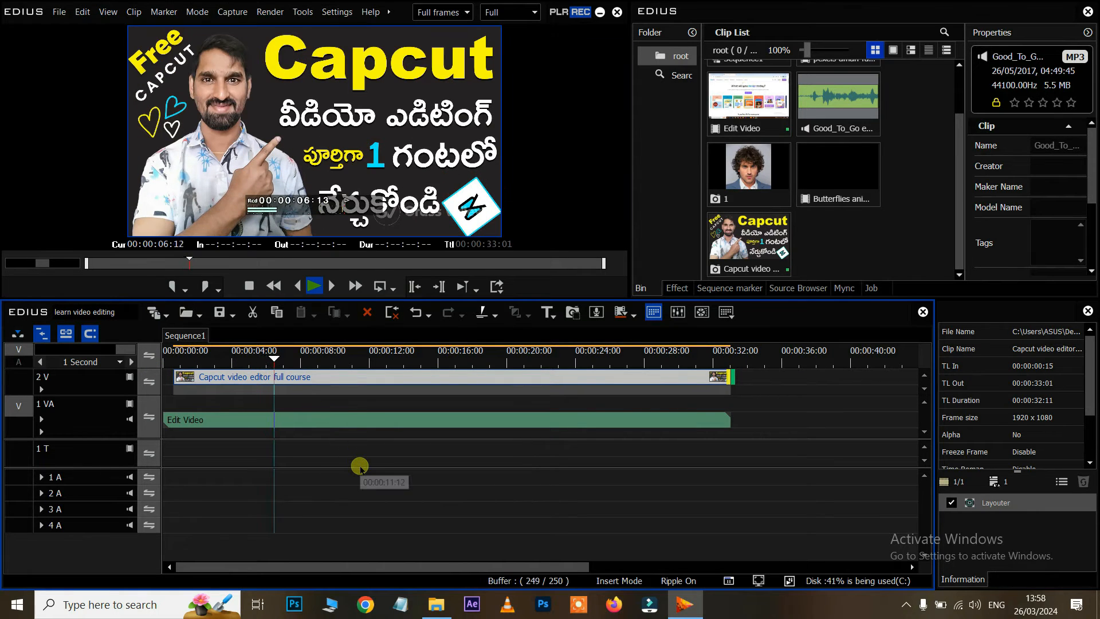
key(space)
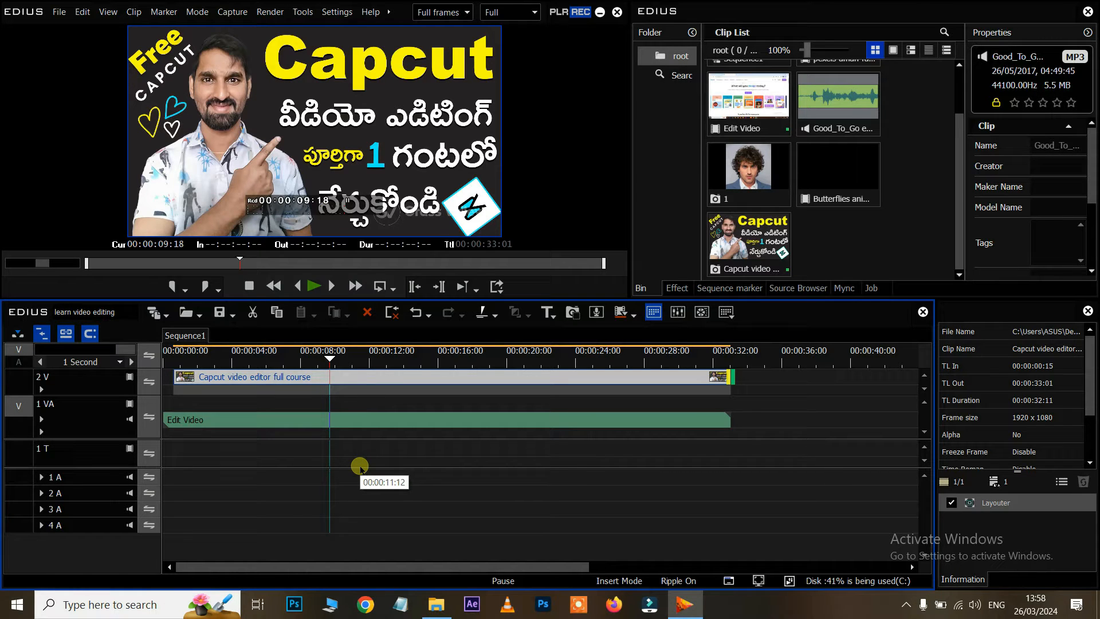
drag(628, 462, 448, 367)
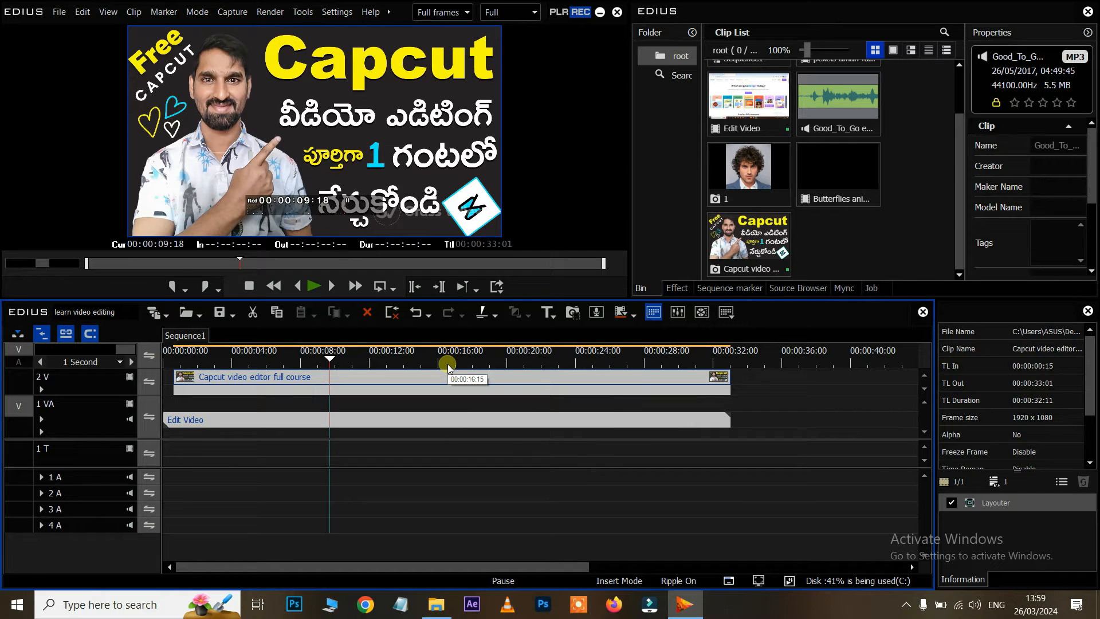
key(Delete)
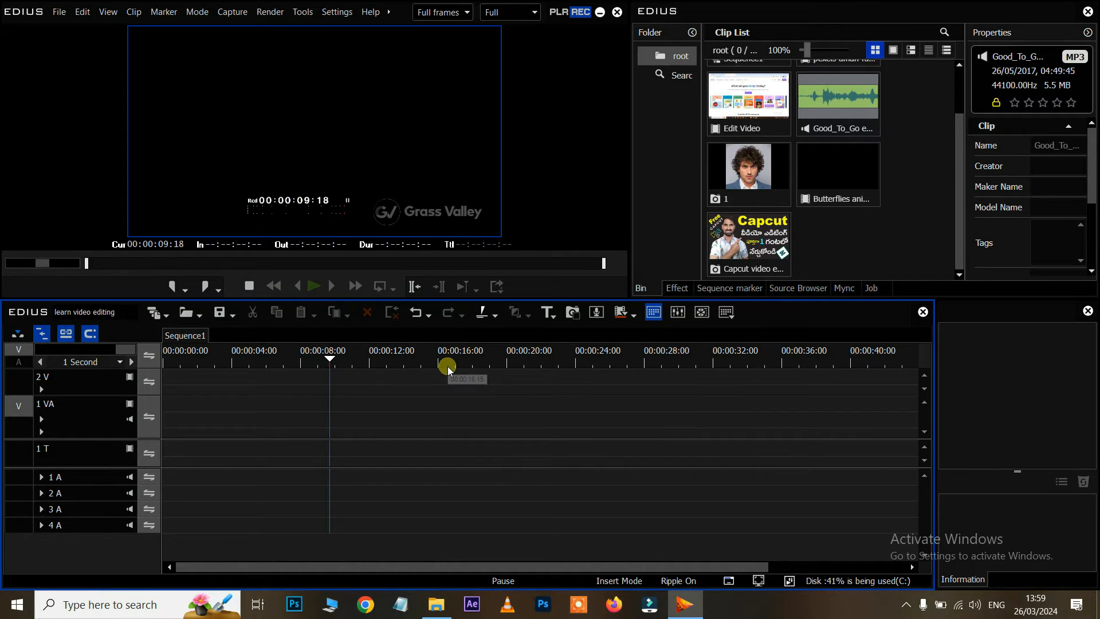
drag(749, 98, 198, 427)
click(327, 359)
drag(327, 359, 346, 359)
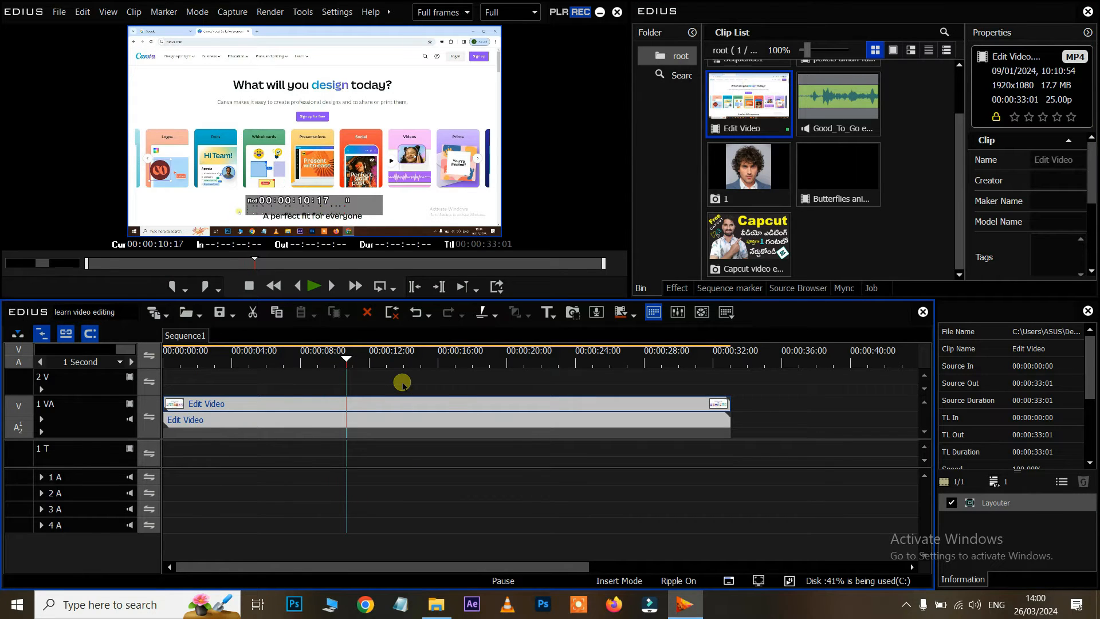
drag(756, 233, 345, 375)
click(342, 363)
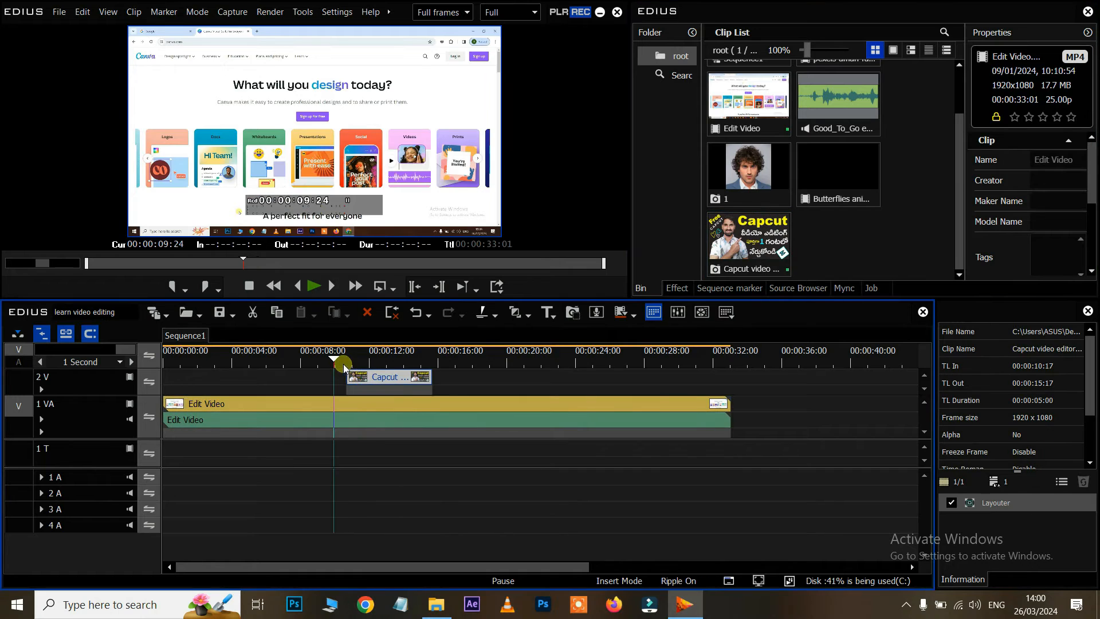
key(space)
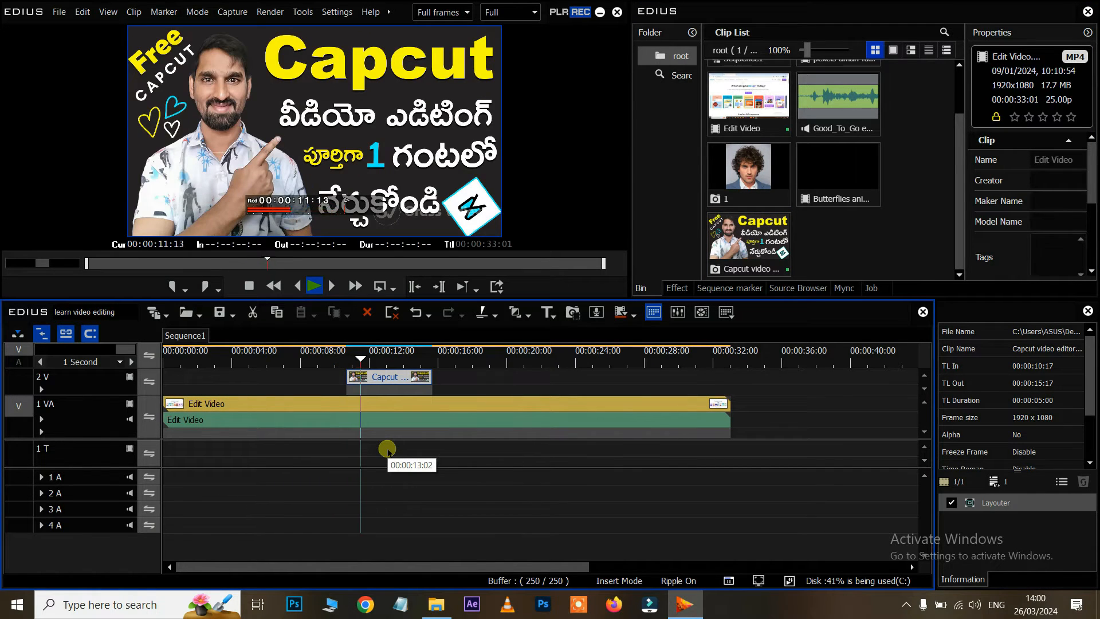
key(space)
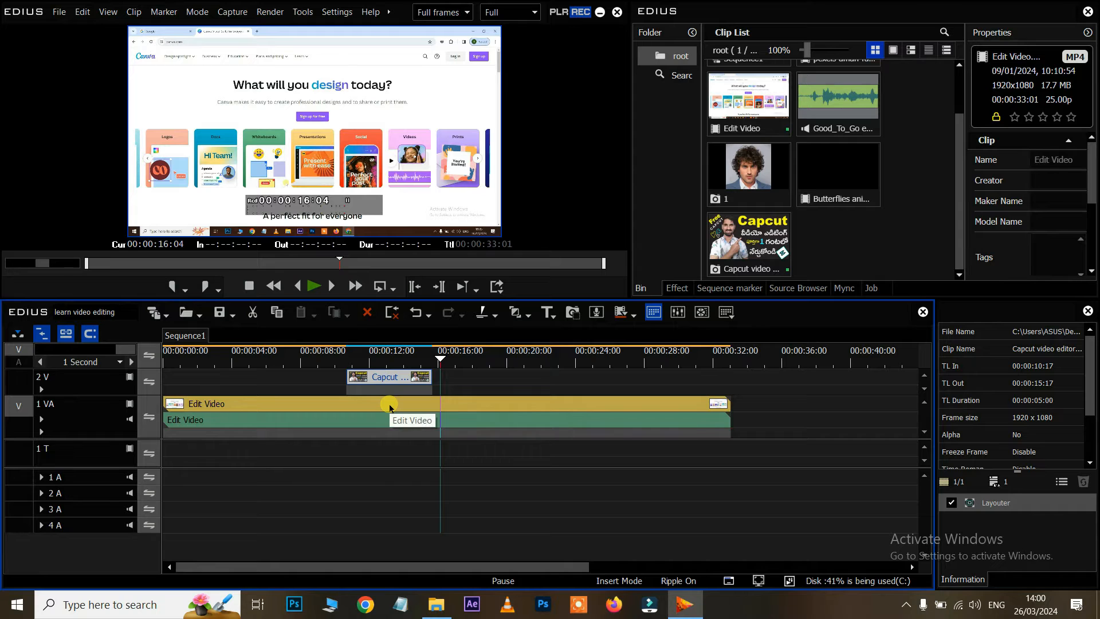
key(Delete)
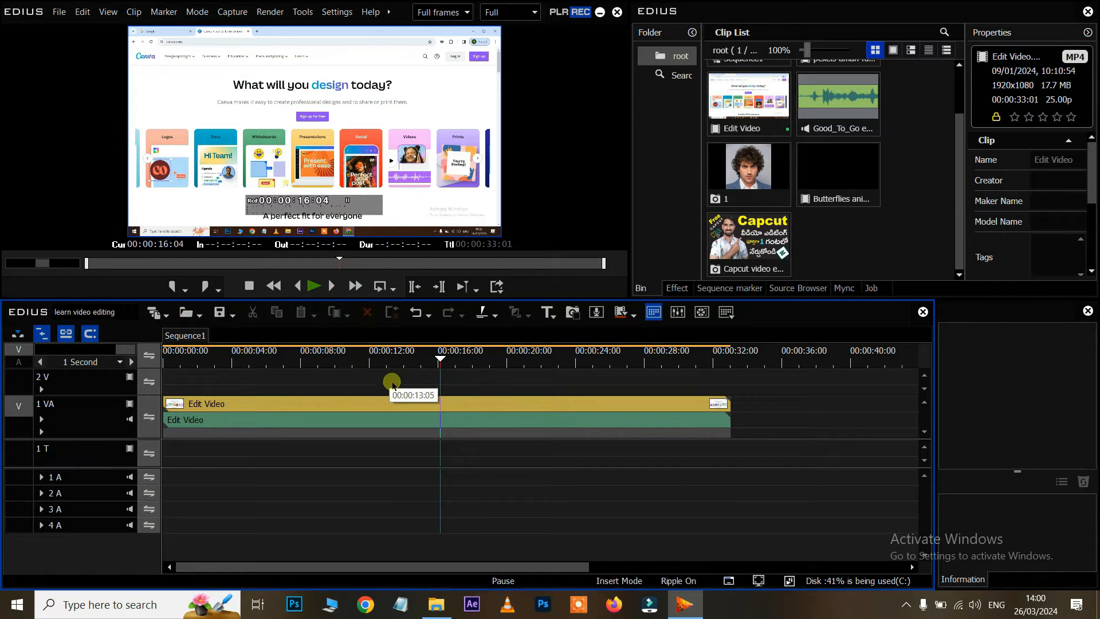
drag(742, 236, 393, 421)
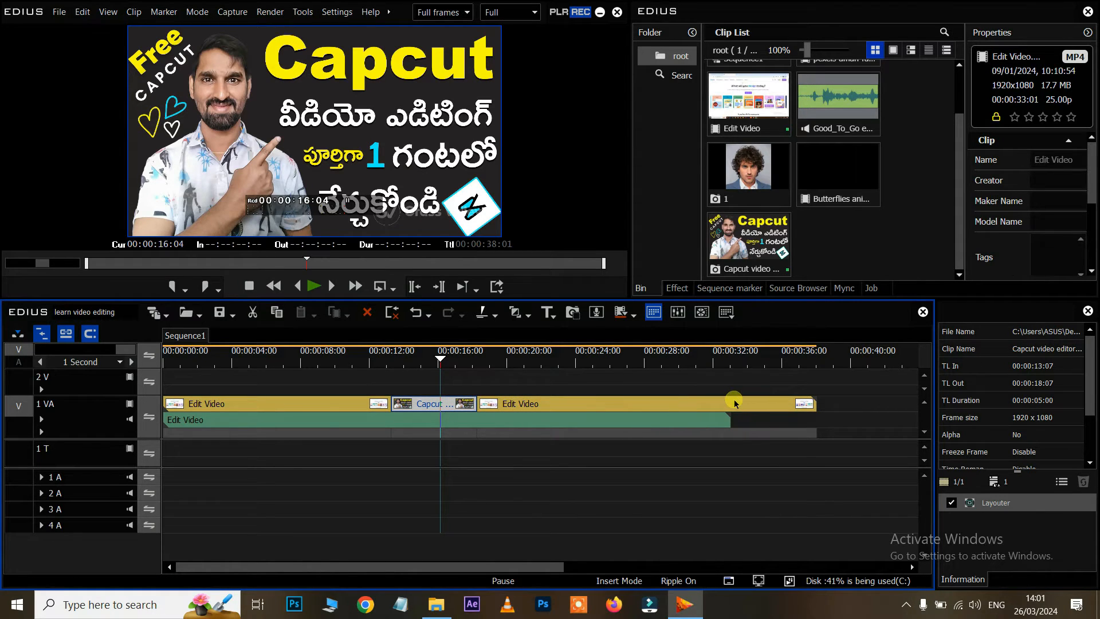
drag(402, 411, 458, 396)
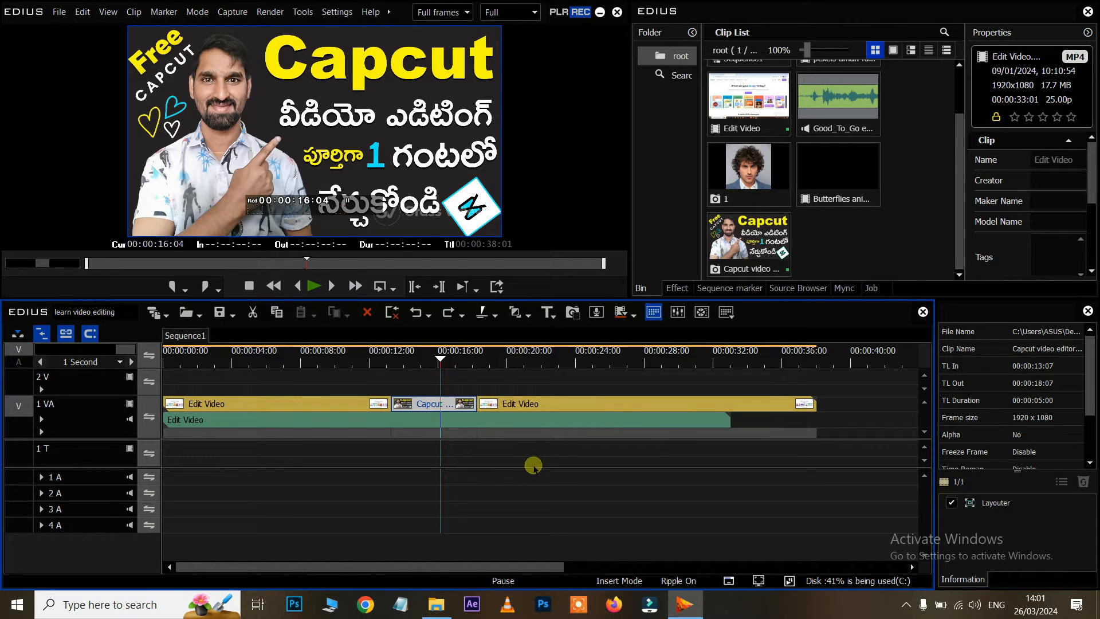
key(Delete)
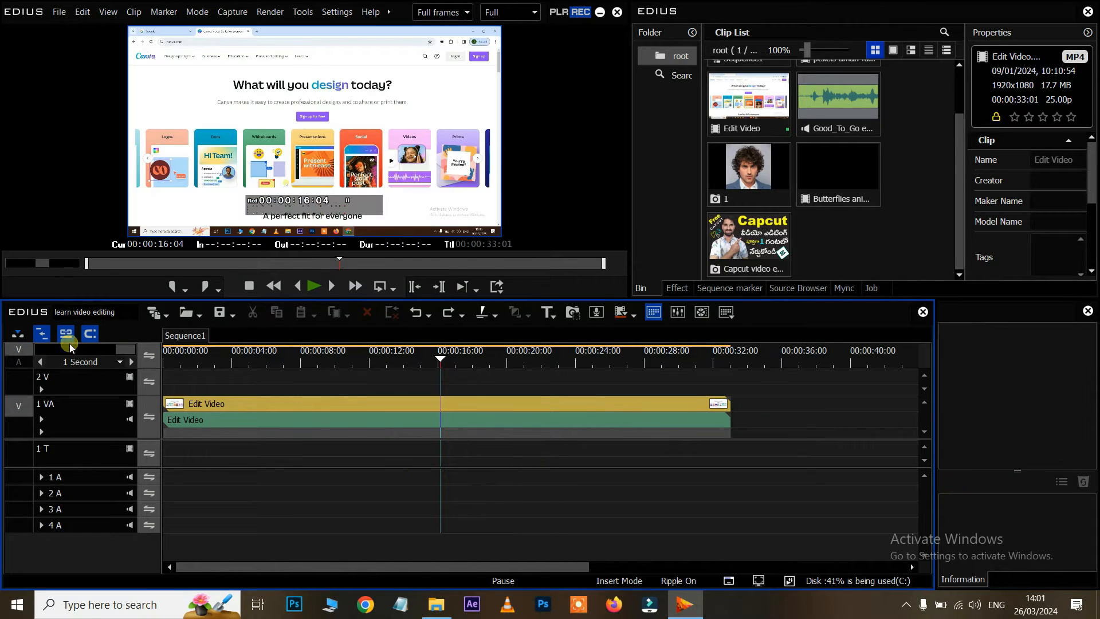
Turn on overwrite mode and lay the Capcut clip on track 2 V from 00:00:18:24.
click(19, 336)
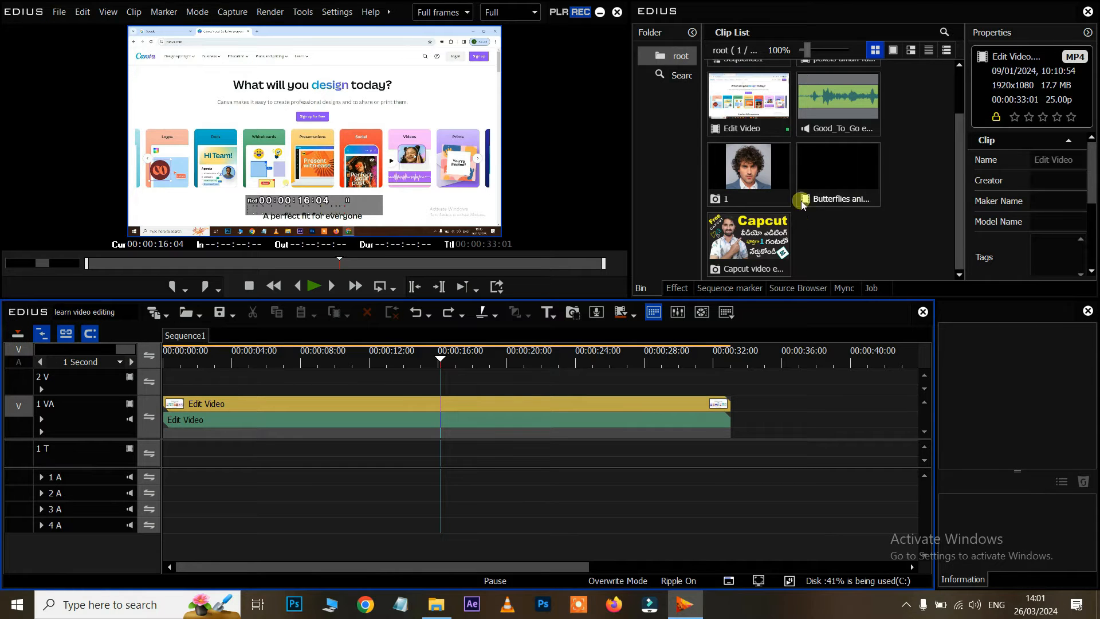
drag(762, 237, 427, 404)
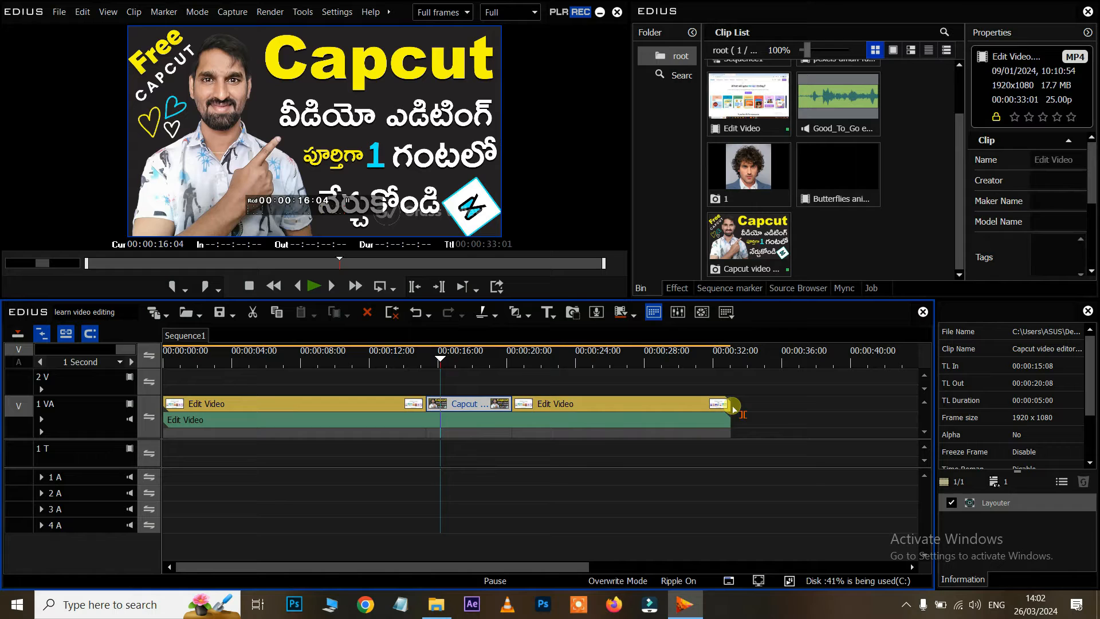
key(ctrl+z)
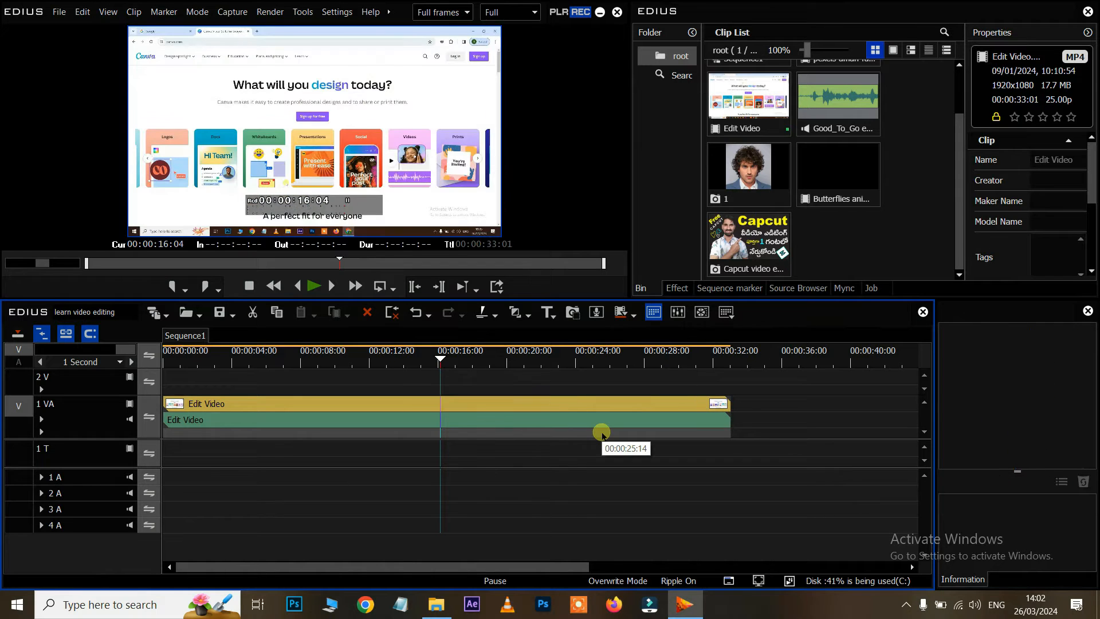
drag(749, 241, 491, 389)
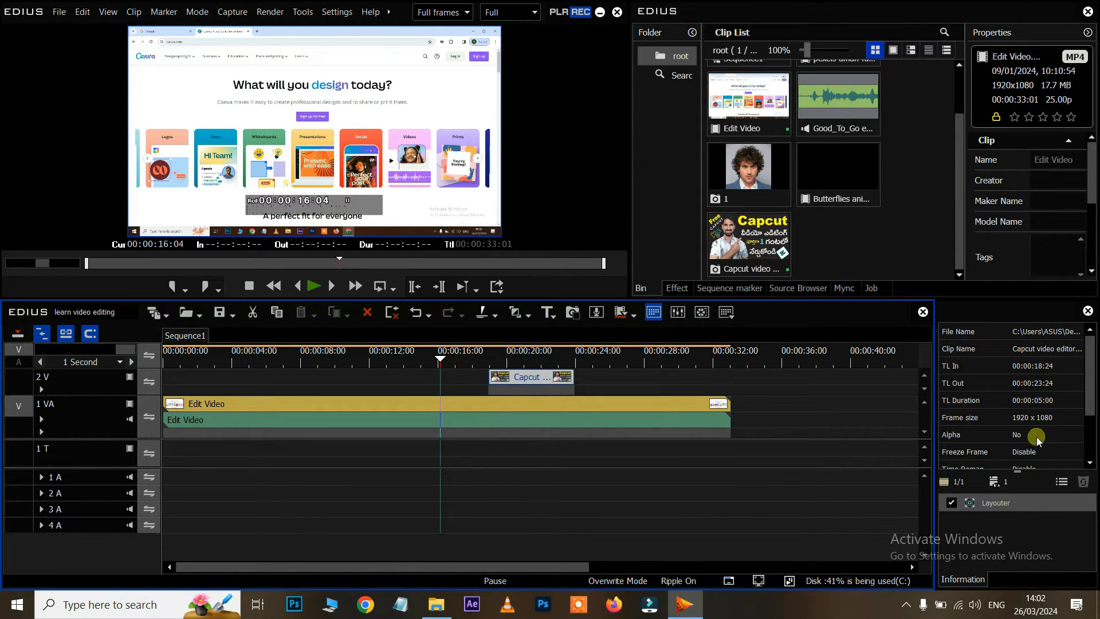
Open Layouter for the Capcut clip and reset its left and right source crop to zero.
click(1007, 505)
double_click(1007, 504)
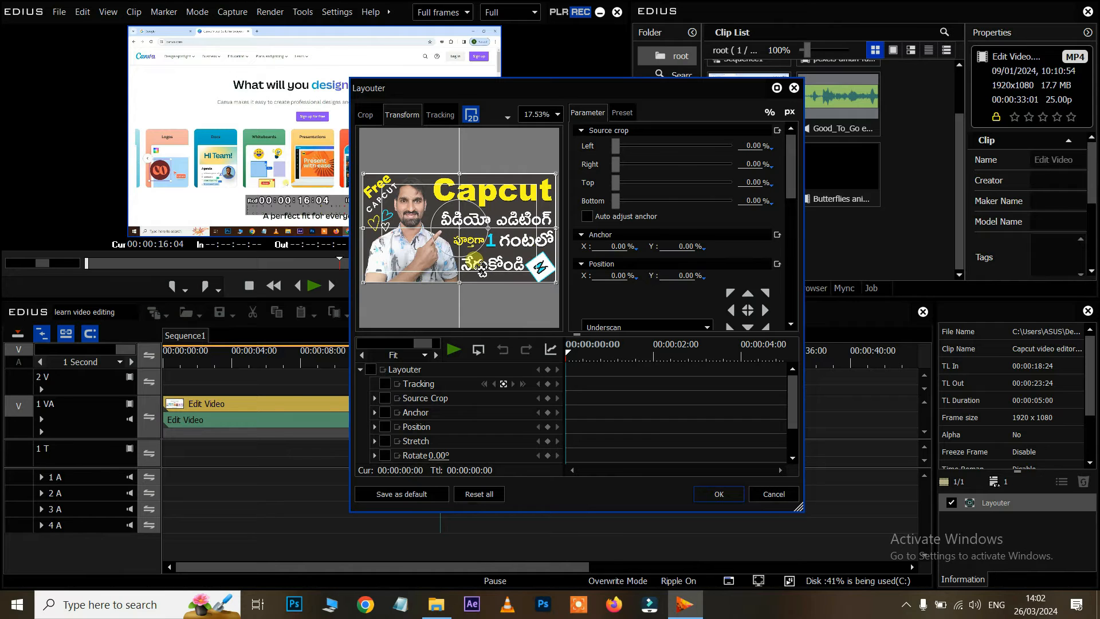
drag(622, 150, 635, 201)
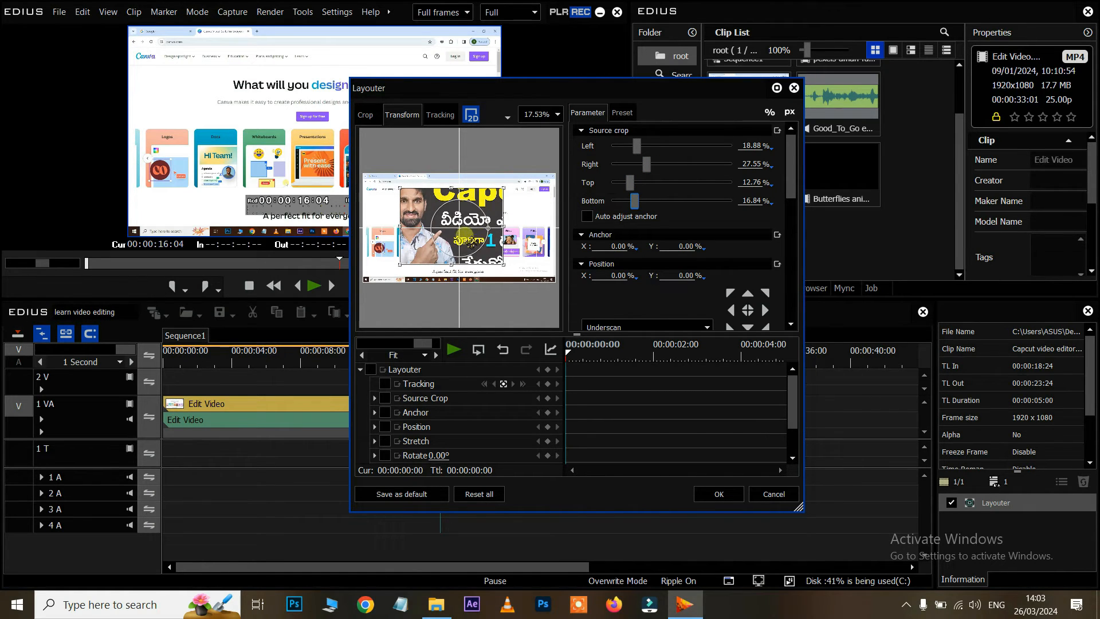
drag(636, 146, 599, 201)
scroll(689, 160, down, 1)
scroll(688, 160, down, 6)
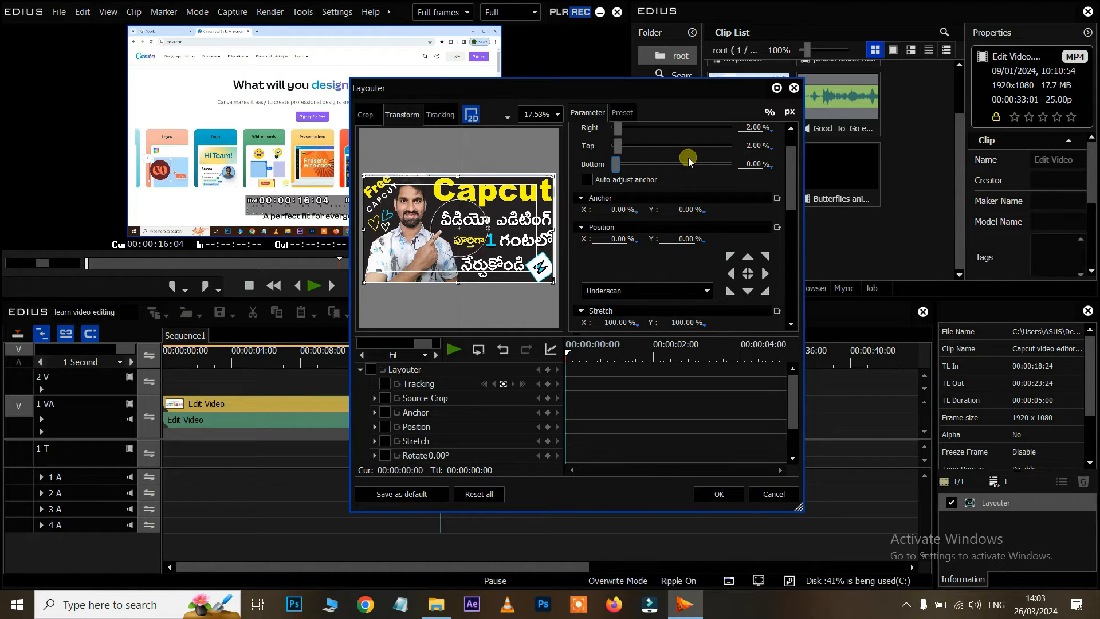
scroll(693, 232, down, 1)
Scale the Capcut image slightly larger, undoing a trial rotation so it stays at 0.00°.
drag(795, 217, 794, 289)
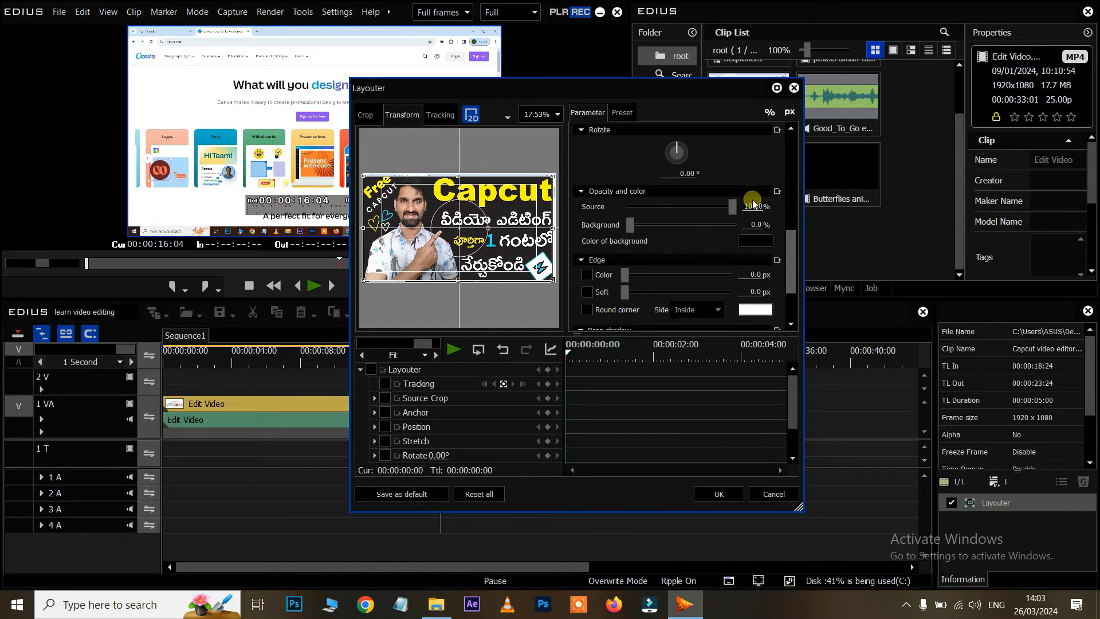
drag(794, 249, 792, 238)
drag(552, 281, 550, 287)
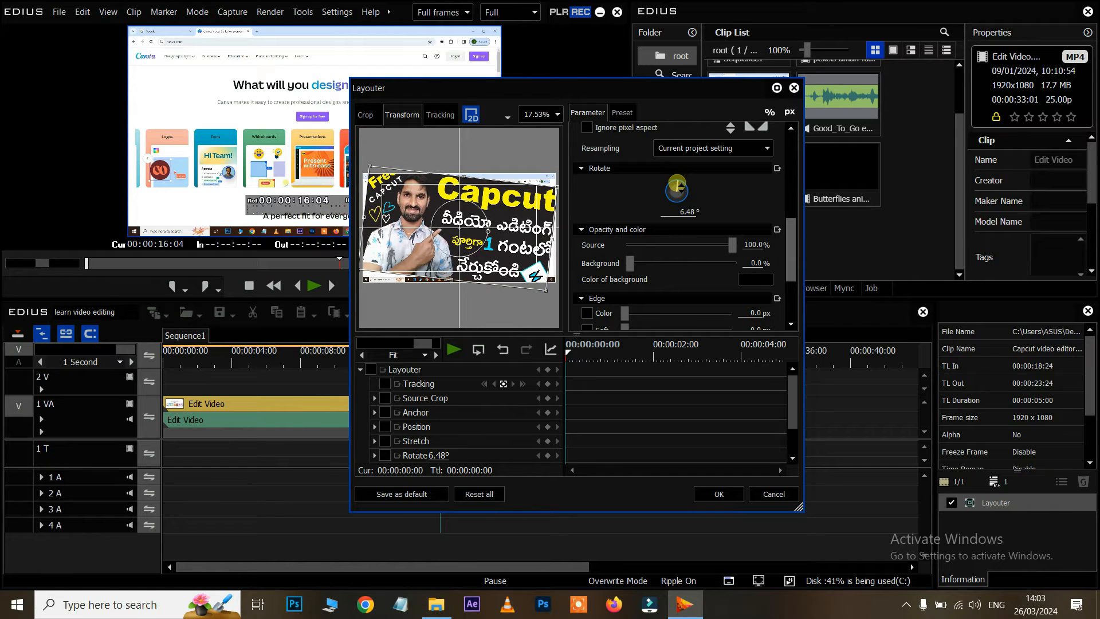
key(ctrl+z)
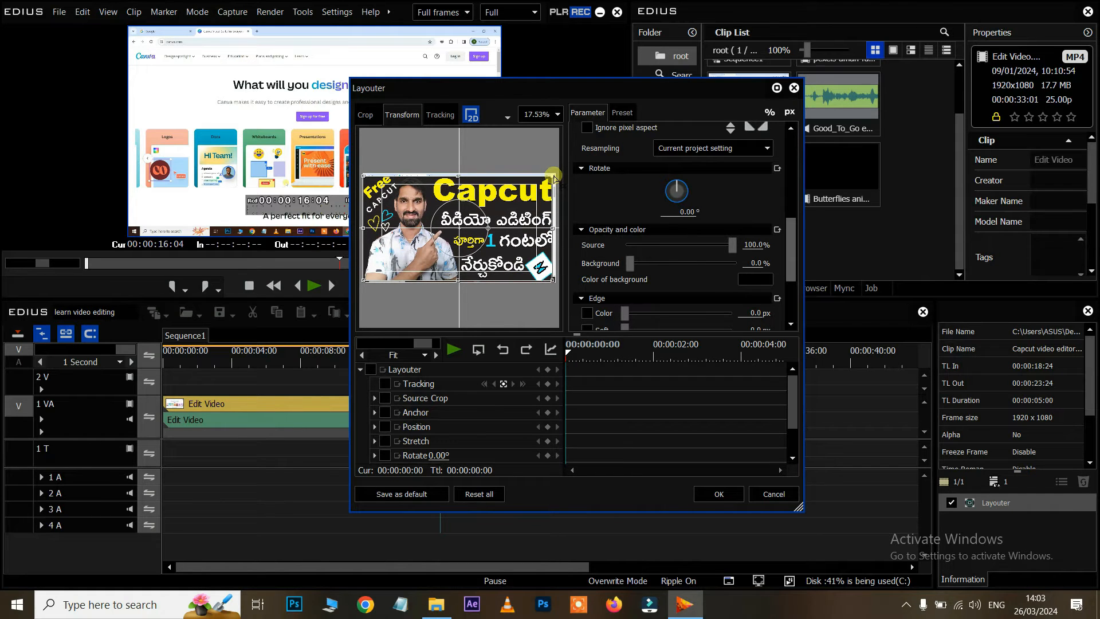
drag(553, 178, 559, 172)
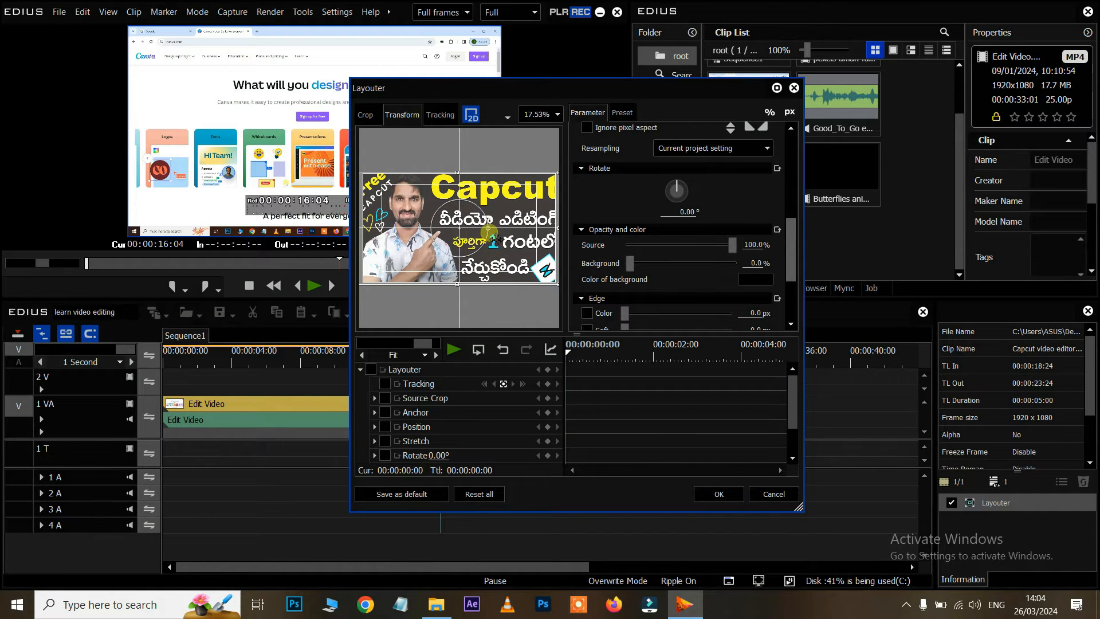
Rotate the overlay to -0.45°, shrink it into the lower-right corner, and set source opacity to 63.7%.
mouse_move(489, 228)
mouse_down()
mouse_move(487, 259)
mouse_move(481, 249)
mouse_move(501, 234)
mouse_up()
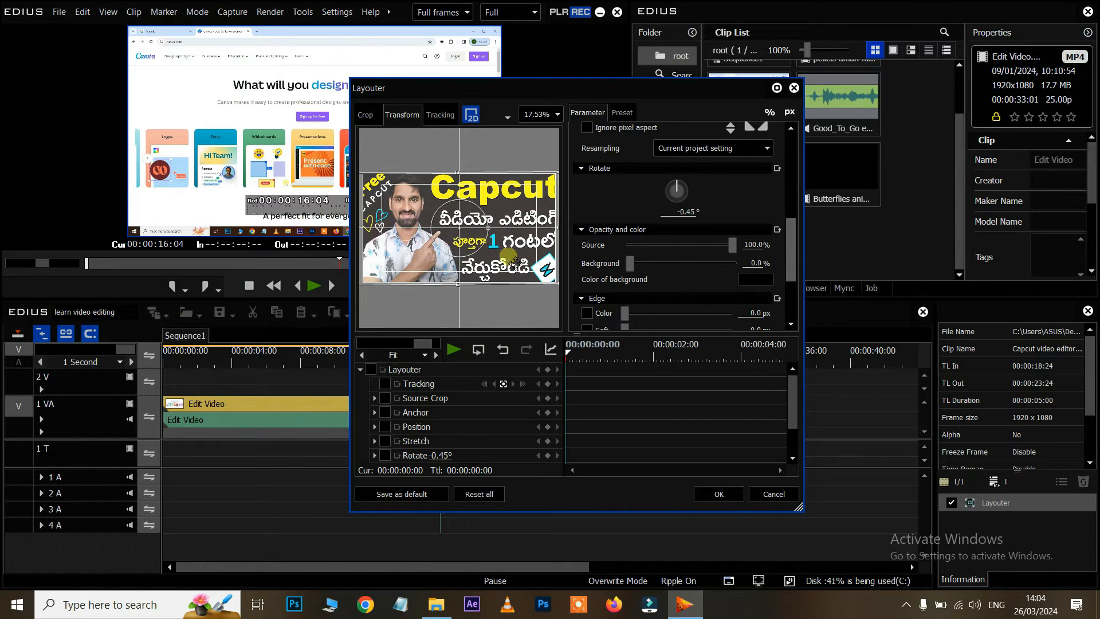
drag(536, 220, 487, 211)
drag(512, 171, 529, 263)
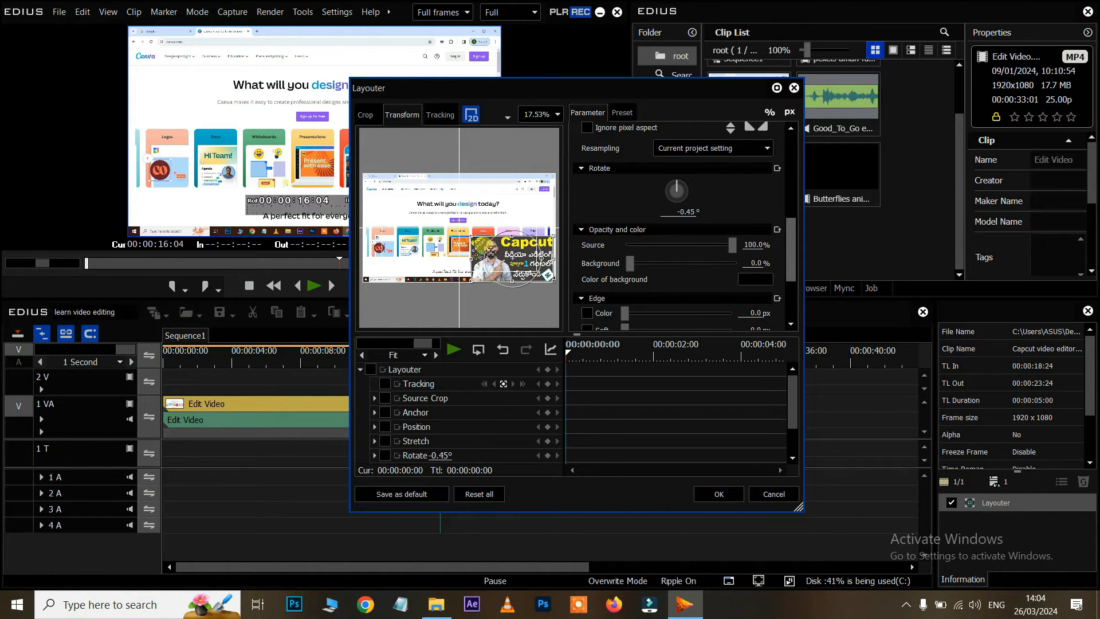
drag(471, 235, 504, 252)
drag(796, 246, 797, 258)
drag(731, 211, 696, 217)
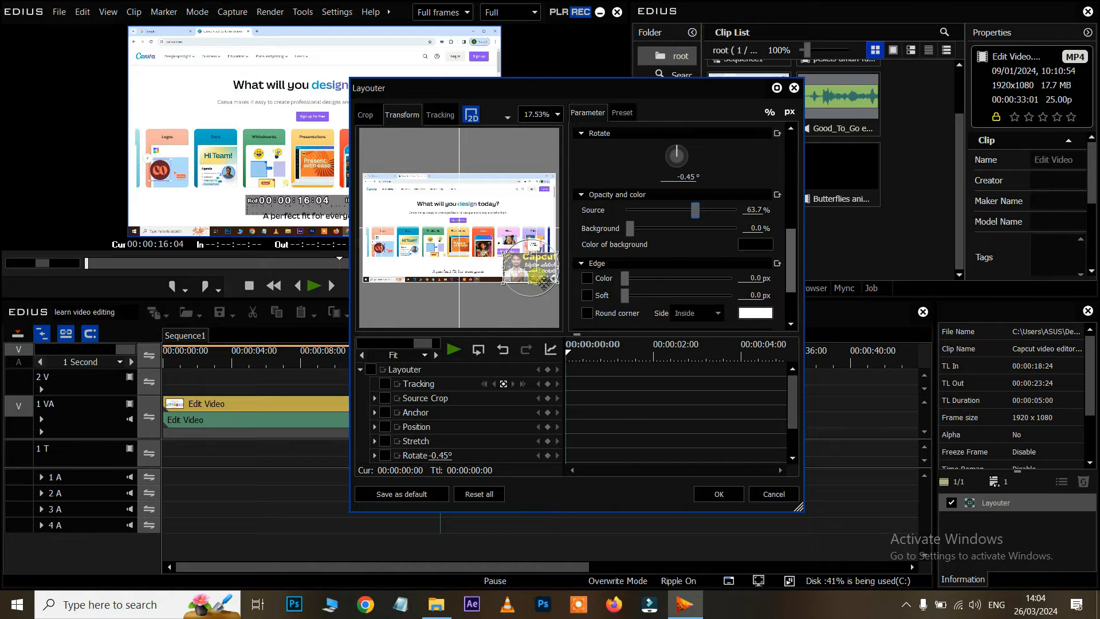
Restore the overlay's source opacity to 100% and set background opacity to 0%.
drag(695, 213, 789, 249)
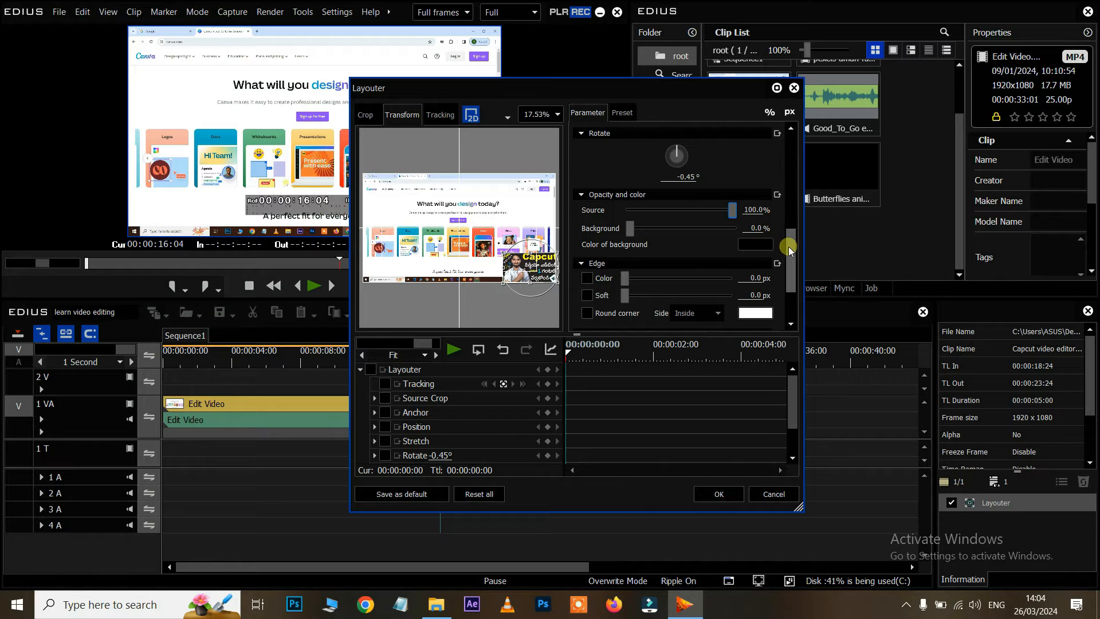
scroll(789, 249, down, 1)
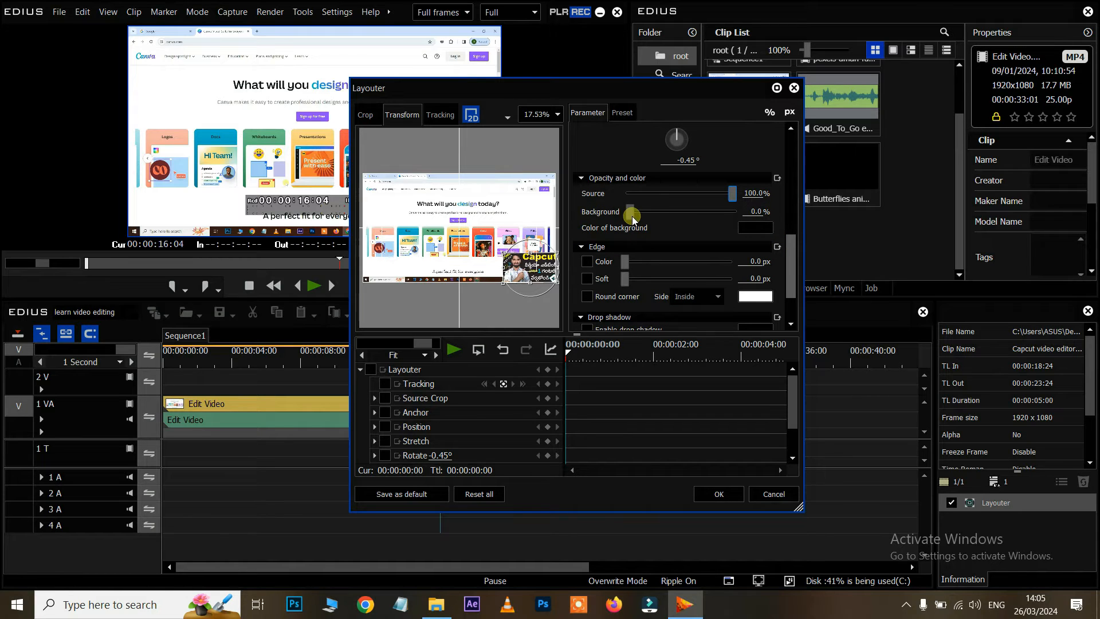
drag(639, 215, 782, 216)
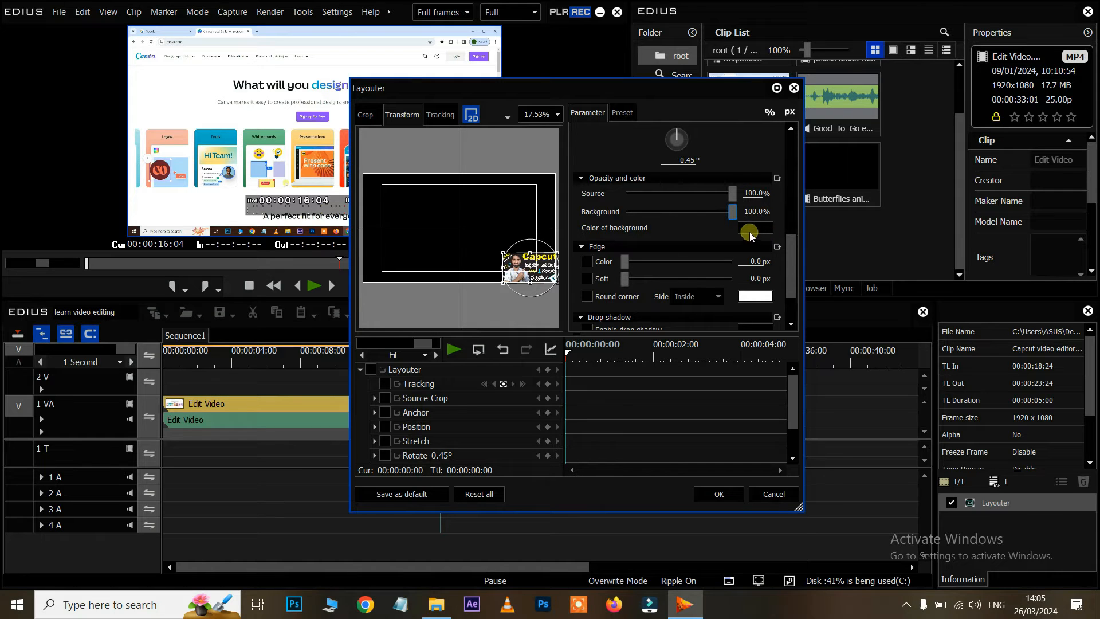
drag(731, 211, 577, 221)
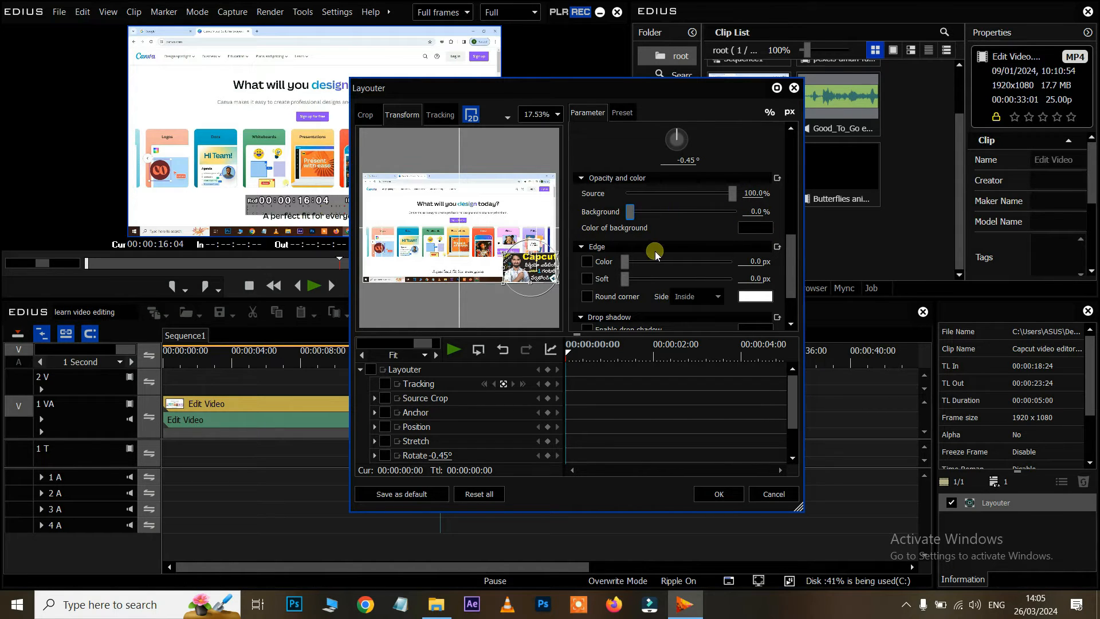
scroll(630, 235, down, 2)
scroll(605, 212, down, 1)
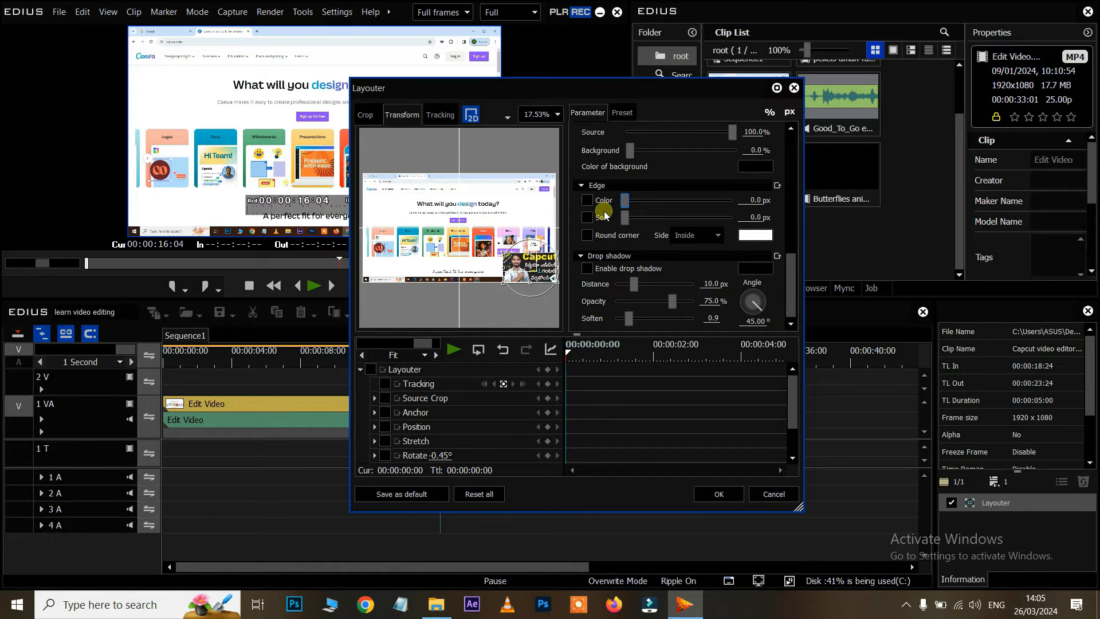
Set drop shadow distance 80.6 px and angle 127.08°, then keyframe Position and Stretch at the first frame.
drag(637, 288, 650, 317)
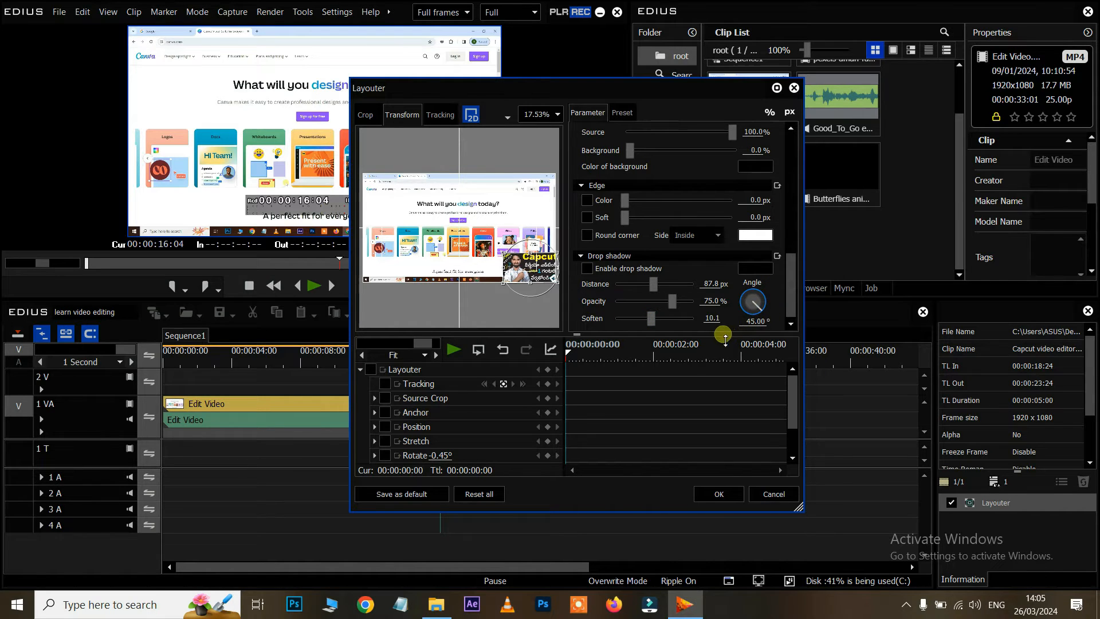
drag(759, 318, 757, 308)
click(569, 351)
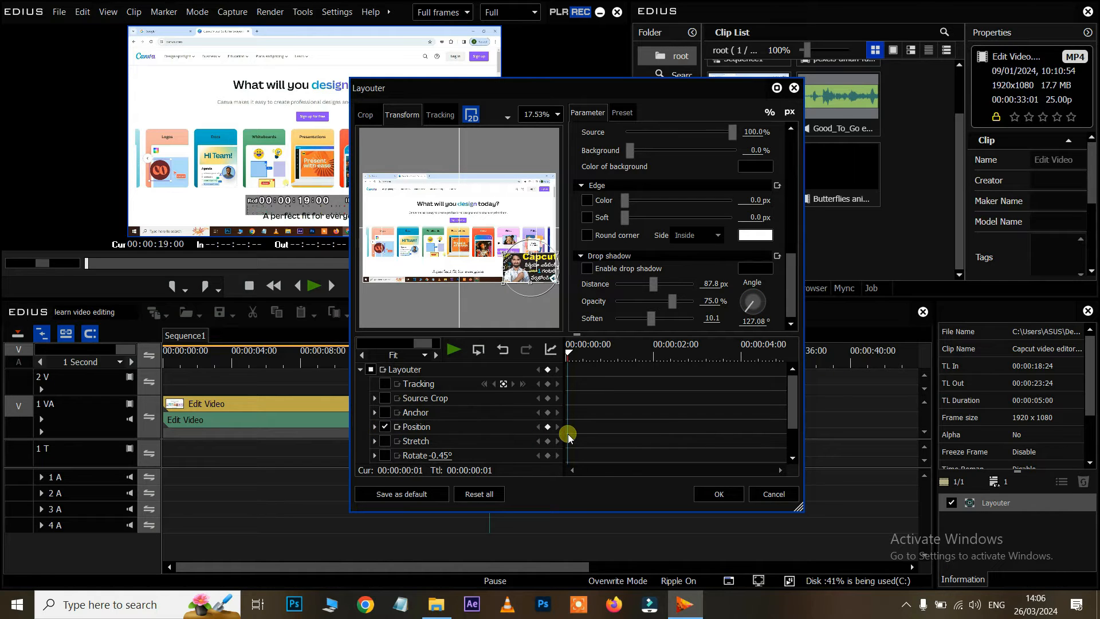
click(548, 427)
click(547, 441)
Keyframe the overlay rising at 00:00:00:08 and growing to full frame by 00:00:00:23.
drag(571, 355, 581, 354)
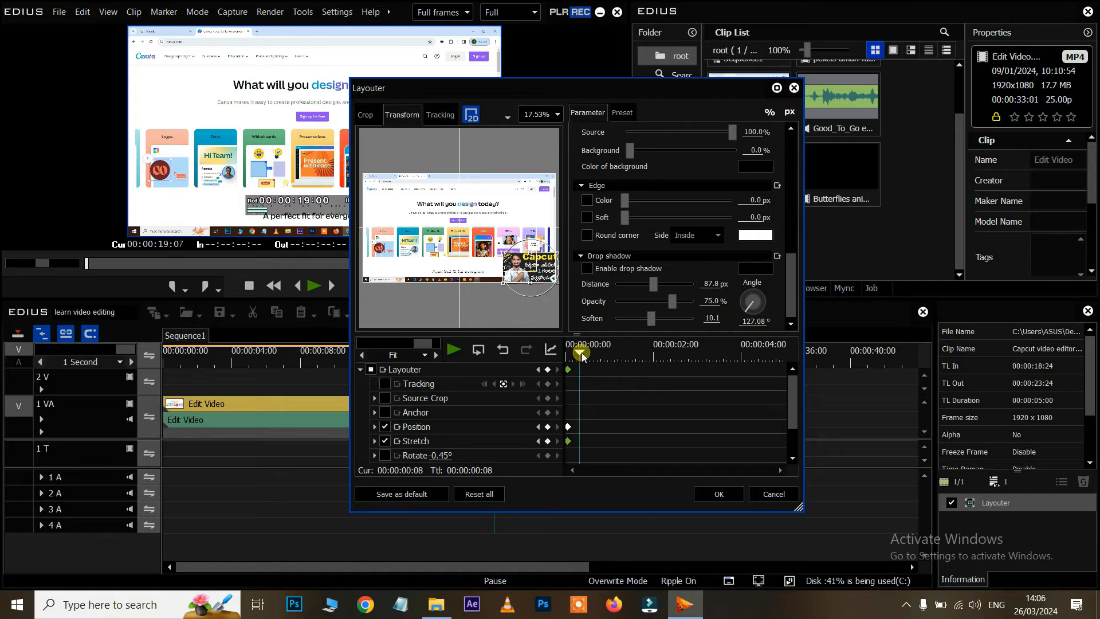
click(375, 441)
drag(431, 456, 439, 49)
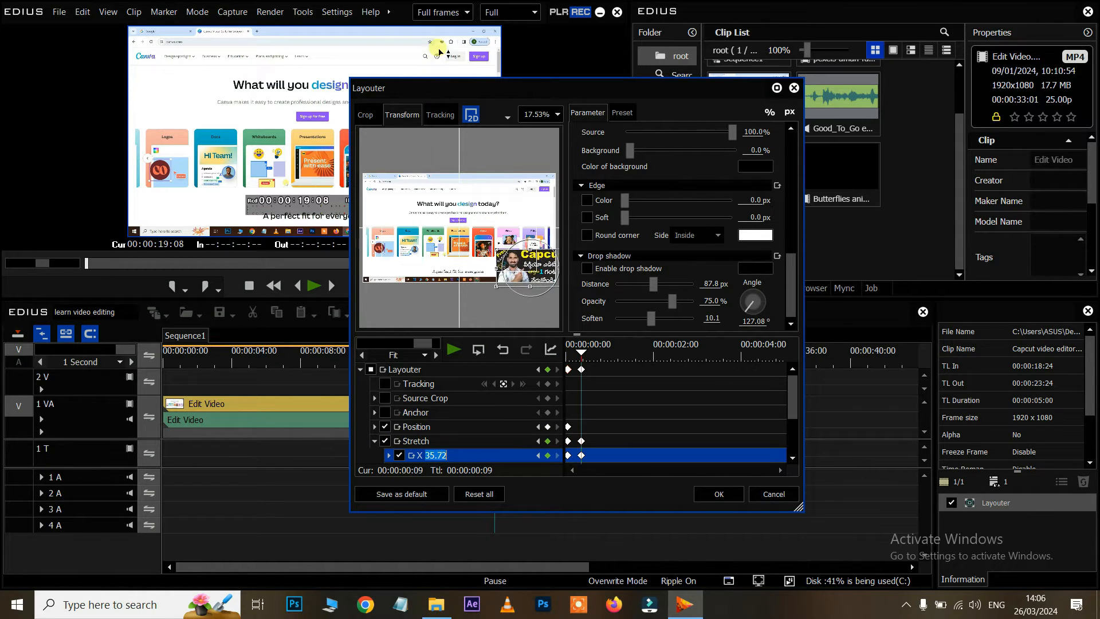
click(374, 427)
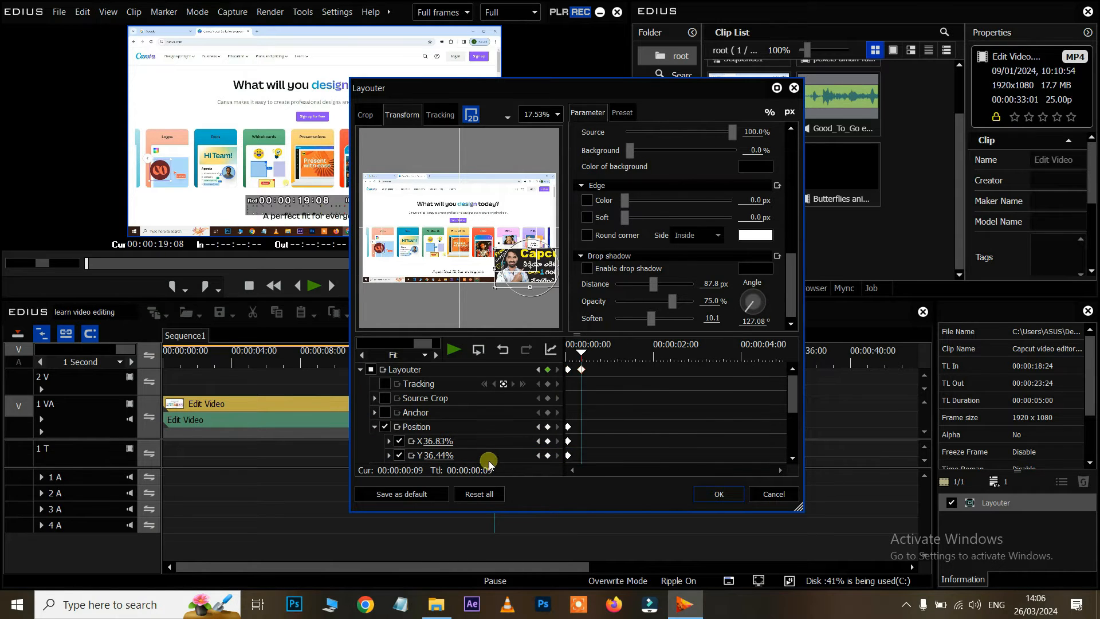
drag(530, 269, 519, 207)
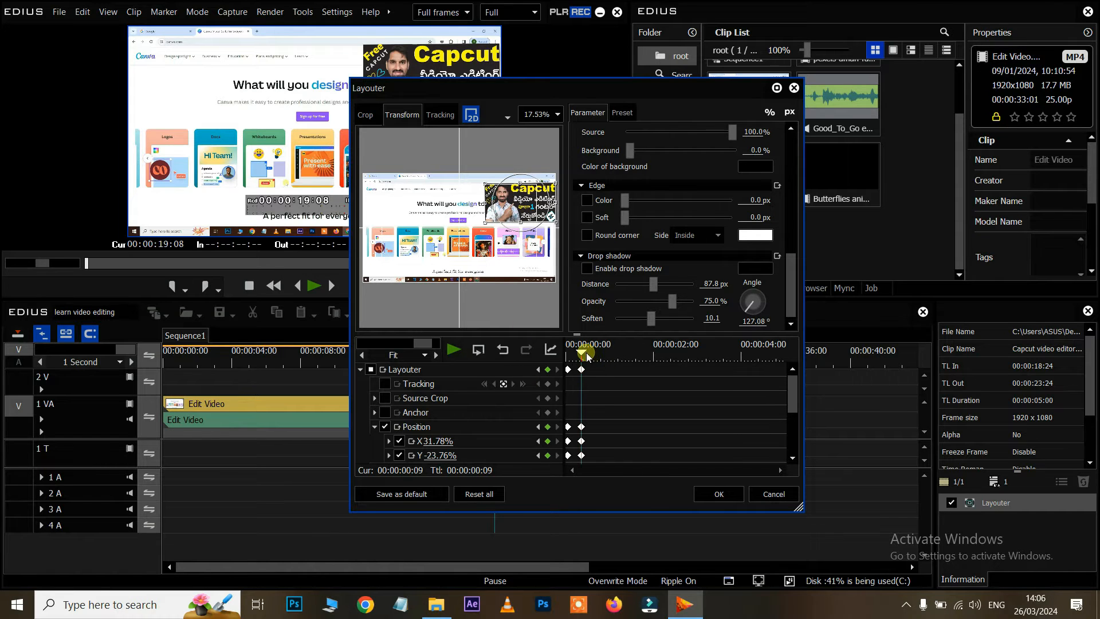
drag(582, 349, 605, 350)
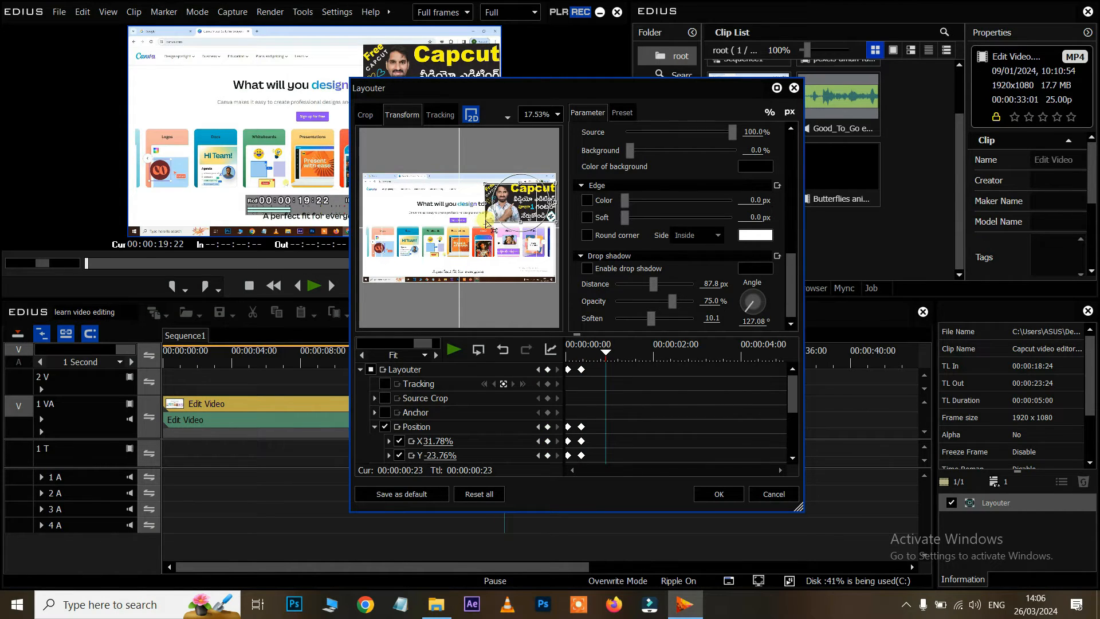
drag(487, 227, 456, 250)
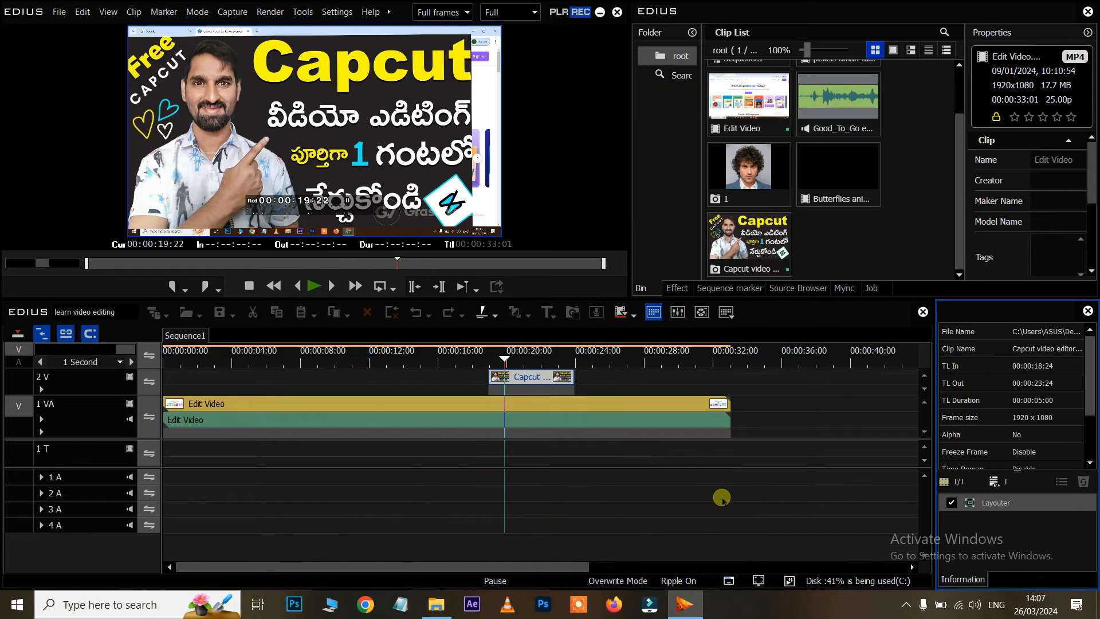
Apply the Layouter animation and play it back from the start of the Capcut clip.
click(719, 496)
drag(504, 358, 489, 358)
key(space)
key(space)
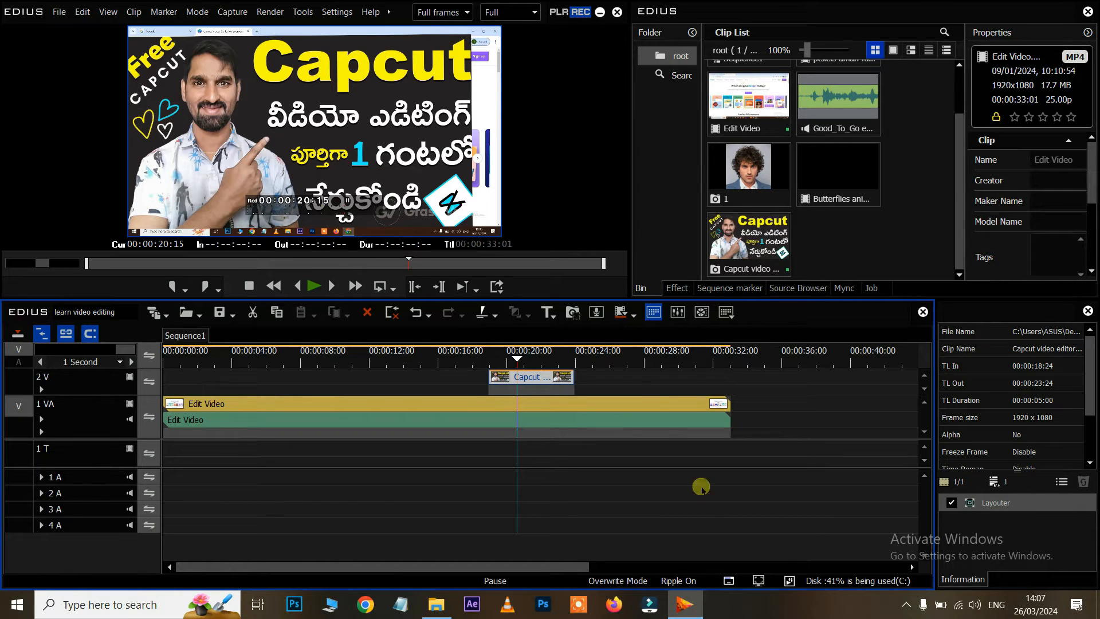
Reopen Layouter and enlarge and reposition the overlay at its last Position keyframe.
click(1001, 502)
click(1001, 503)
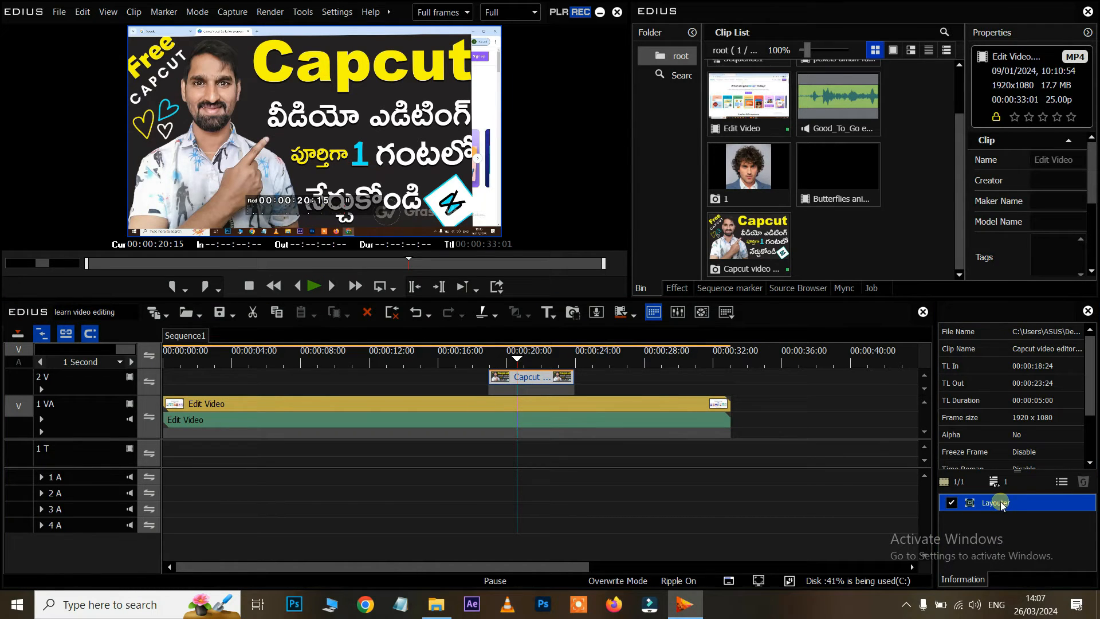
double_click(1001, 503)
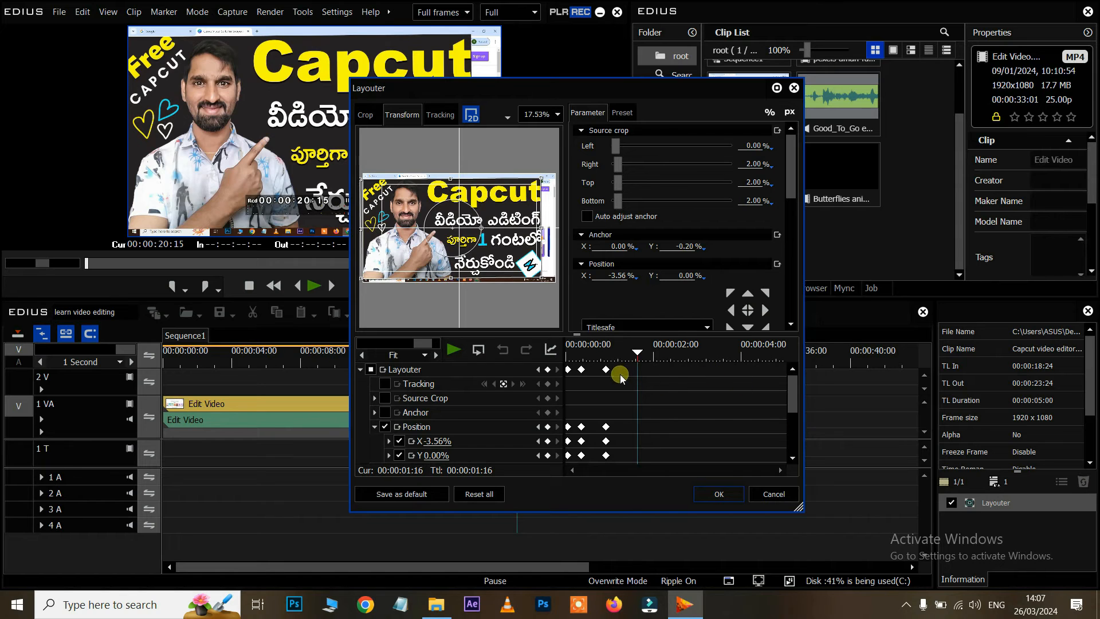
click(523, 219)
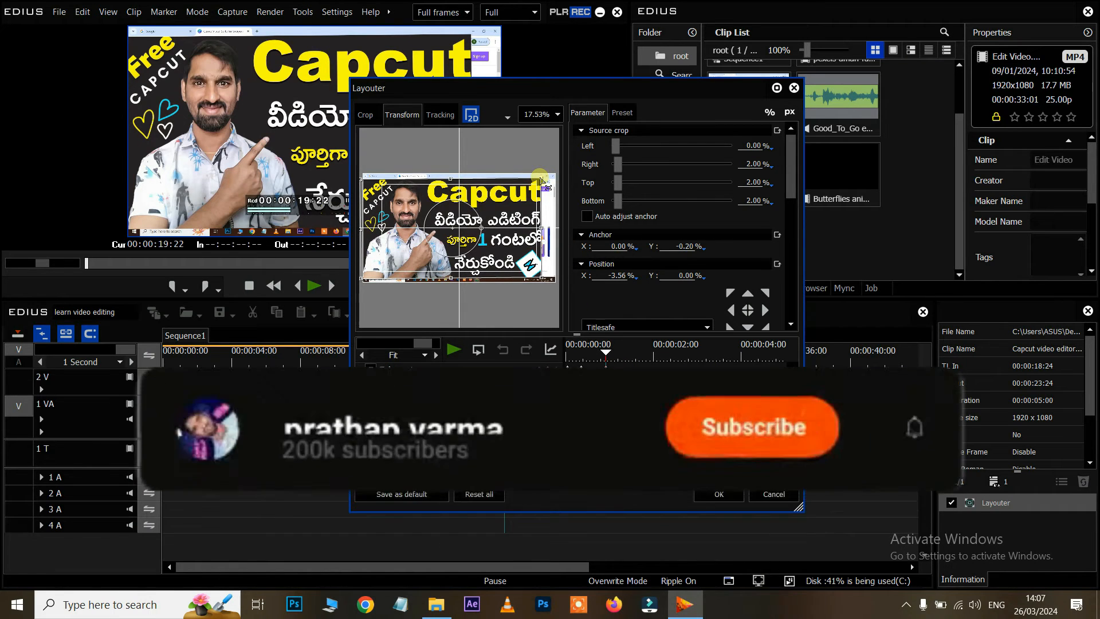
drag(541, 180, 566, 169)
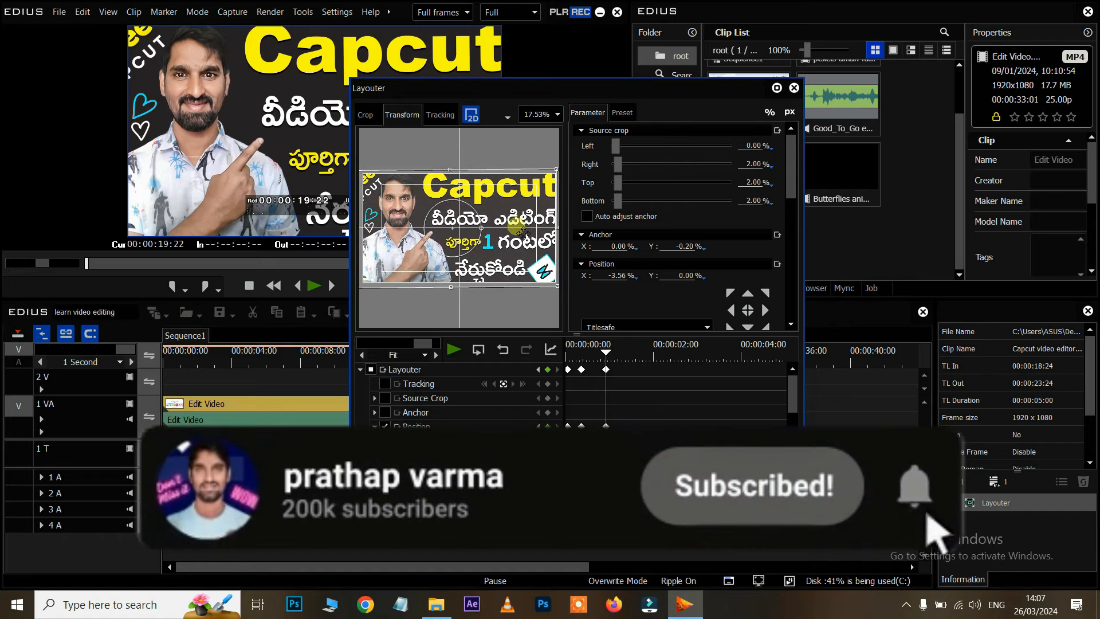
drag(518, 229, 513, 245)
click(720, 495)
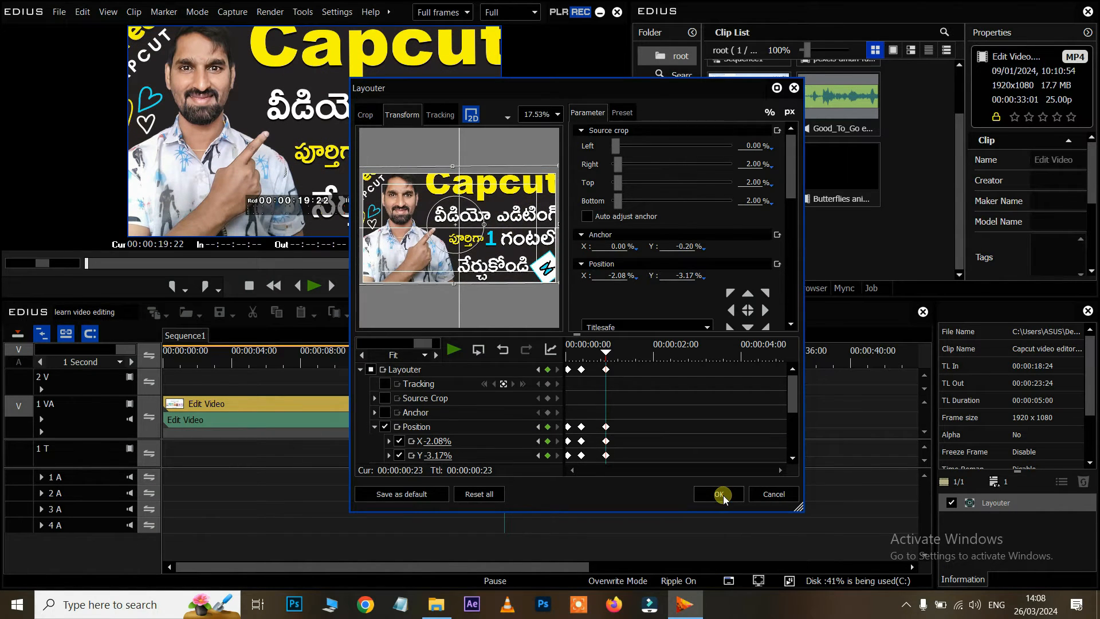
click(477, 351)
Preview the result, then delete the Capcut clip from track 2 V.
key(space)
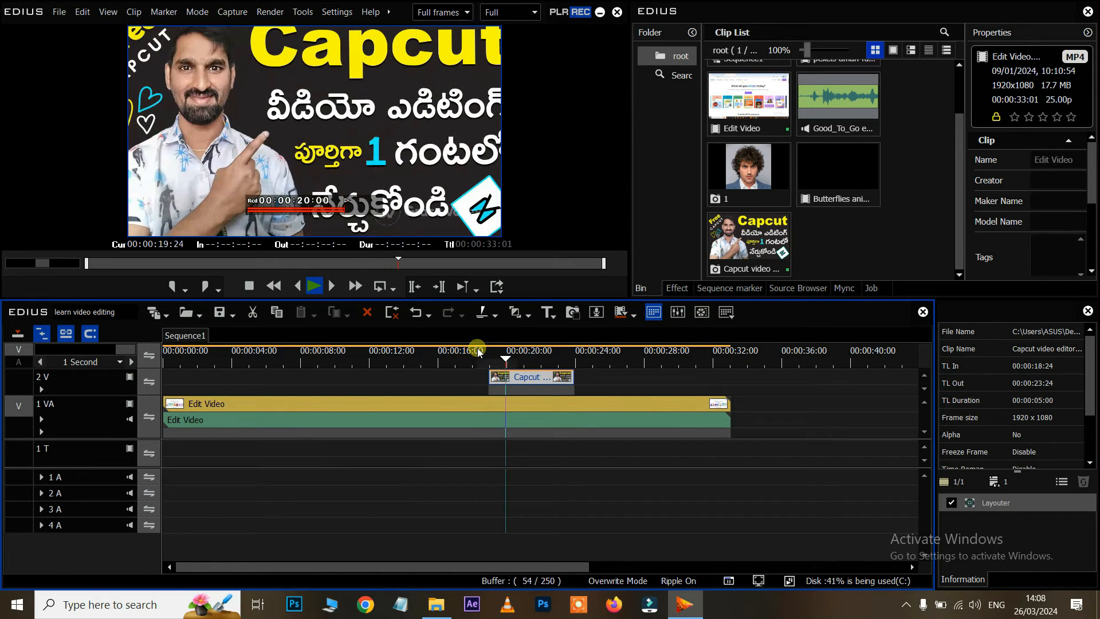
key(space)
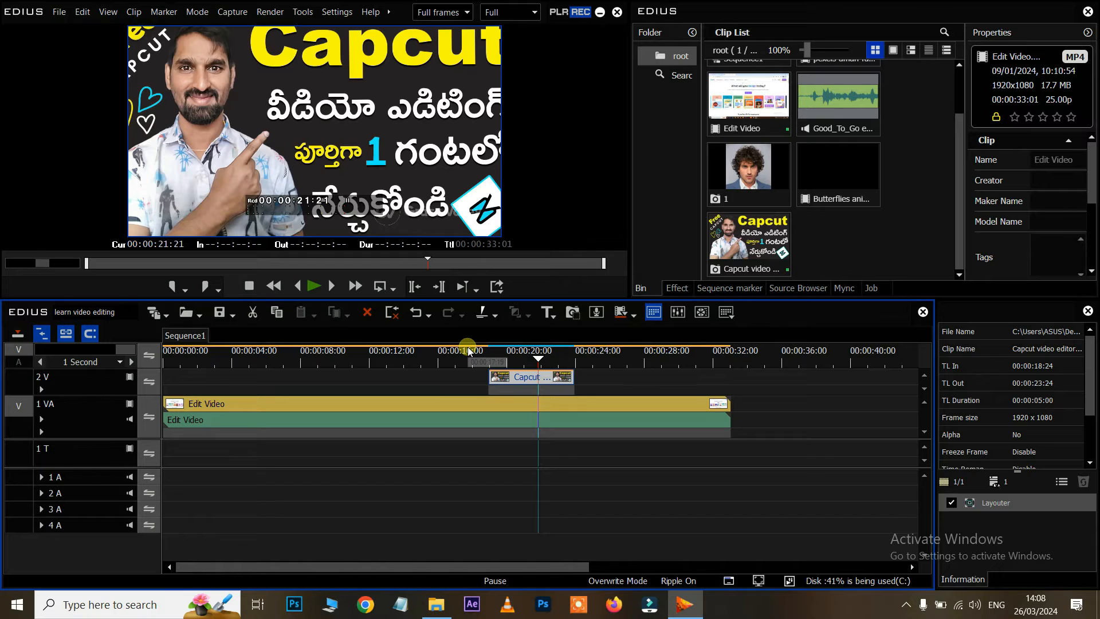
key(Delete)
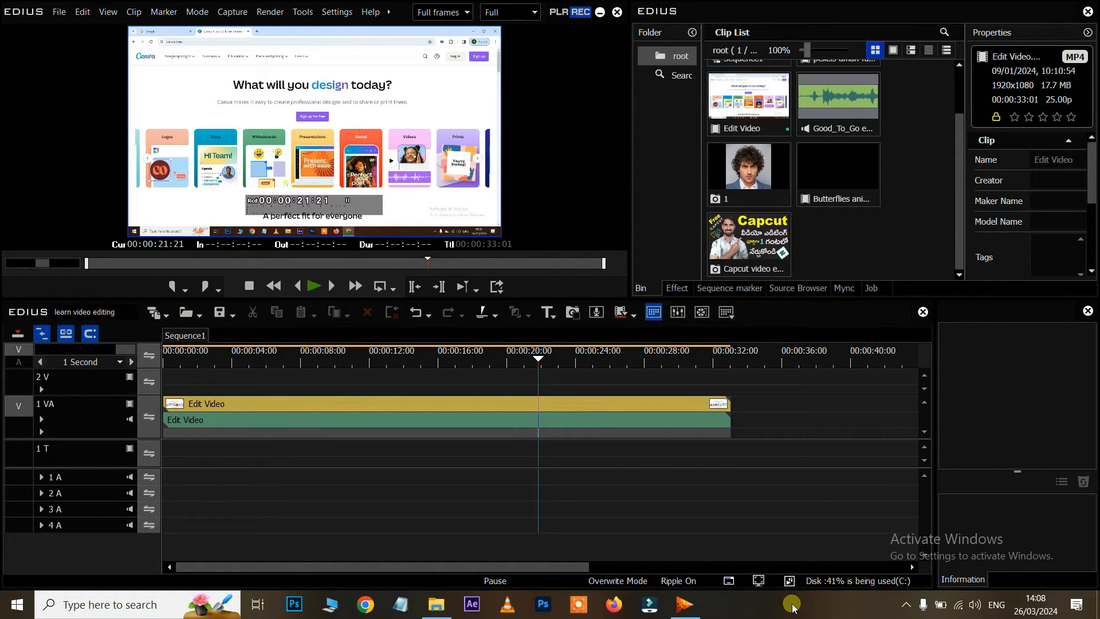
Set the Edit Video clip's speed rate to 200% through Time Effect > Speed.
click(356, 409)
right_click(357, 408)
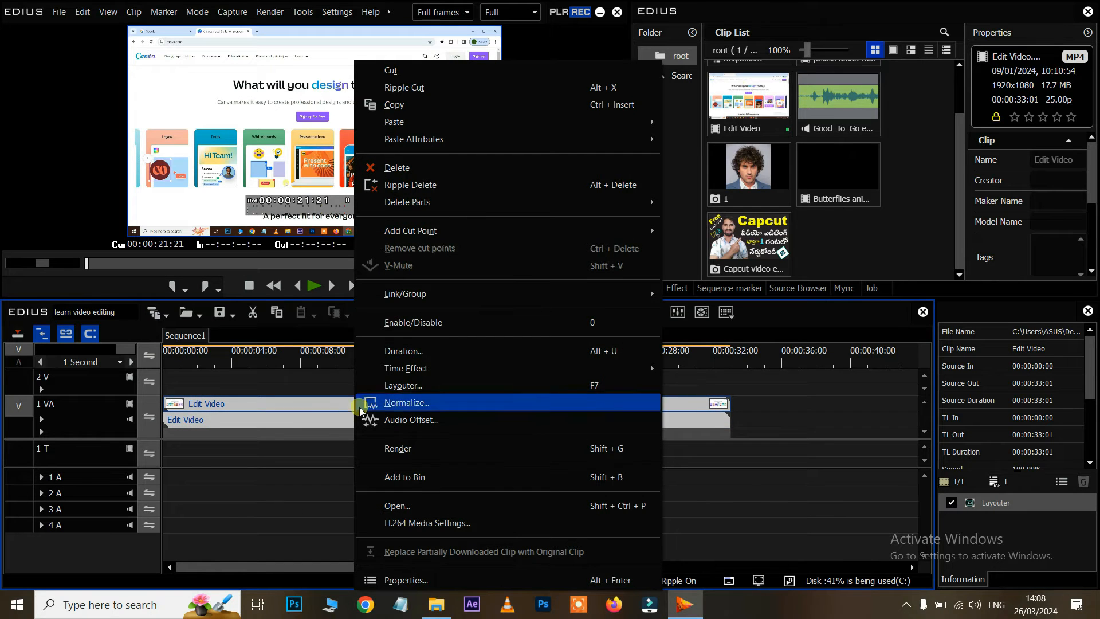
mouse_move(421, 373)
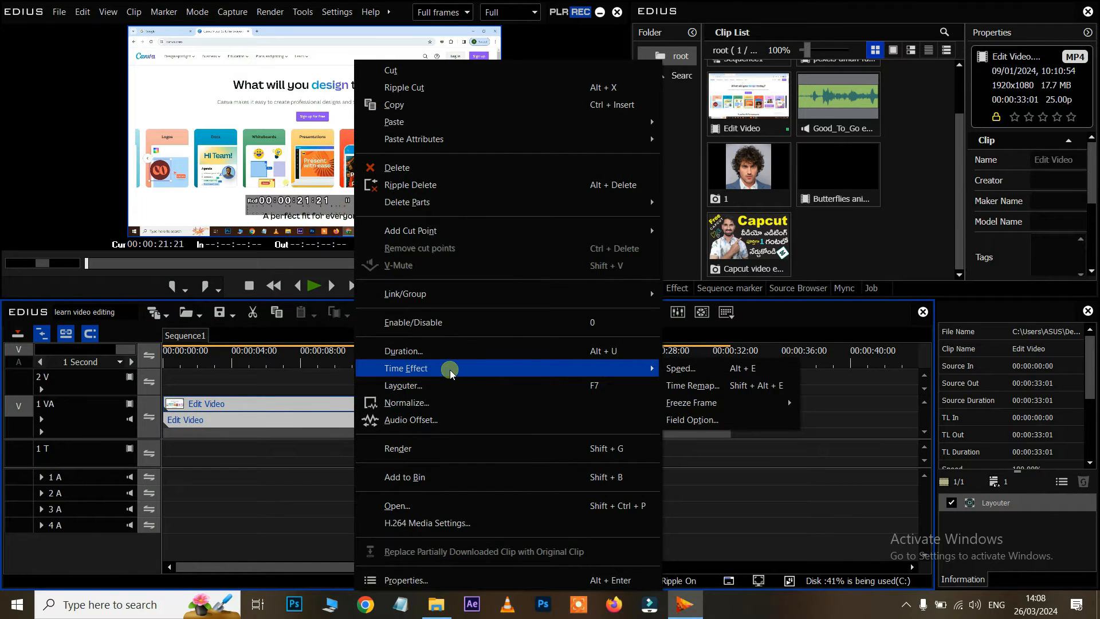
click(691, 373)
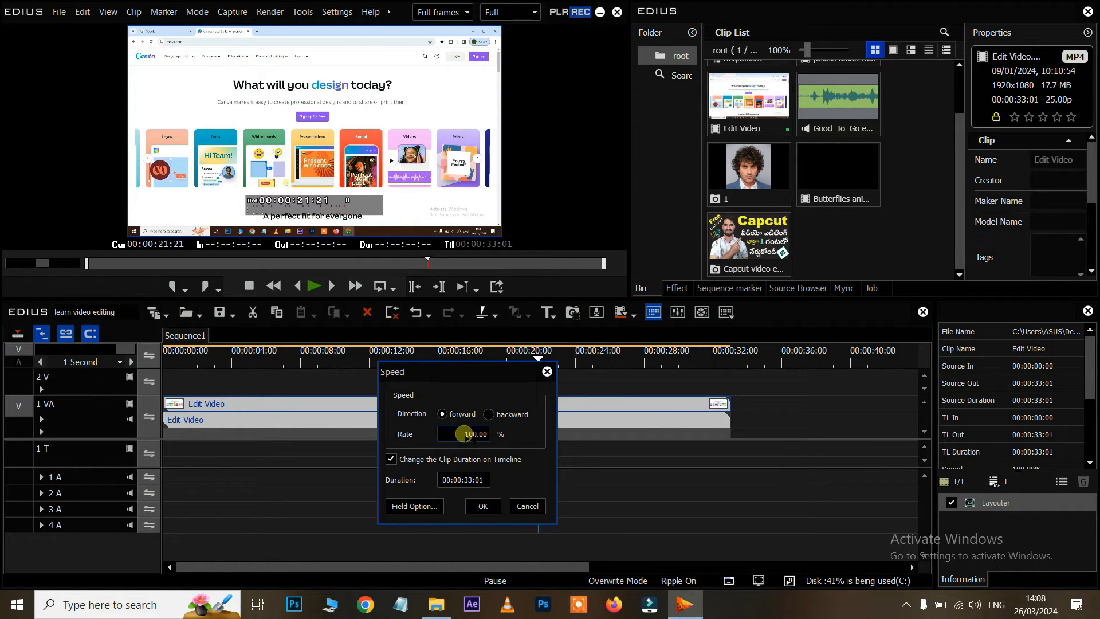
drag(462, 435, 495, 436)
text(200)
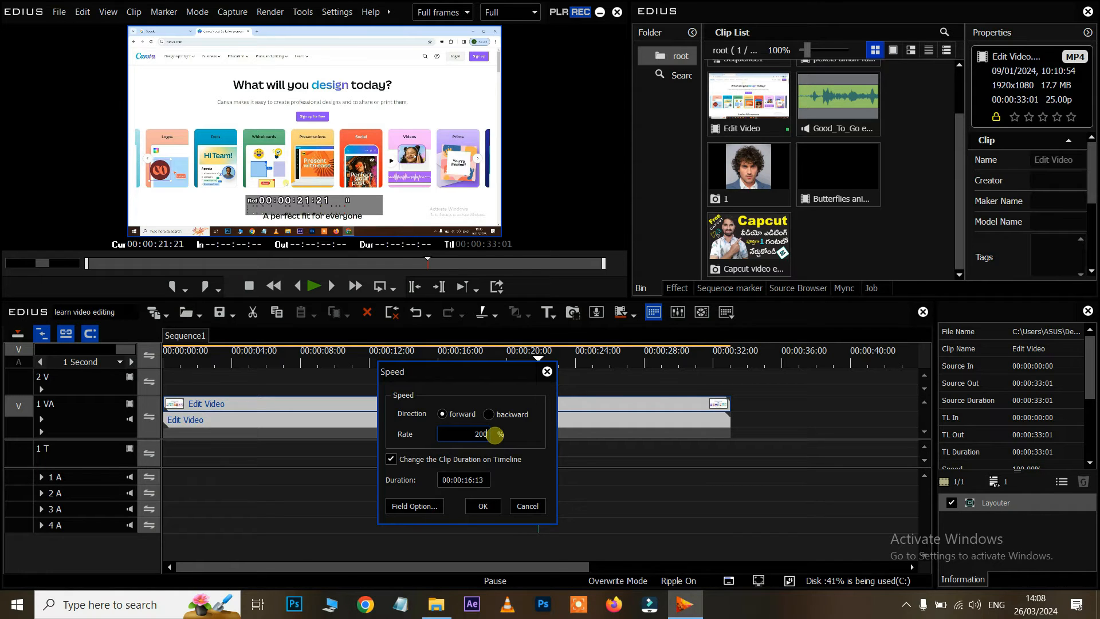
click(483, 507)
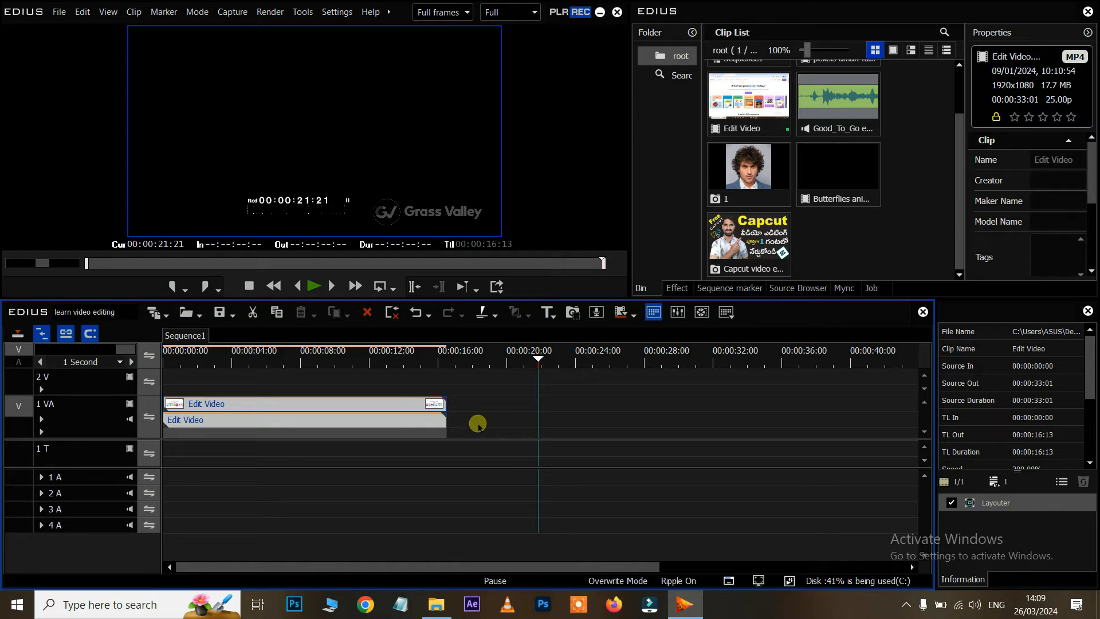
Play the 200% sped-up clip from the beginning.
drag(537, 359, 122, 383)
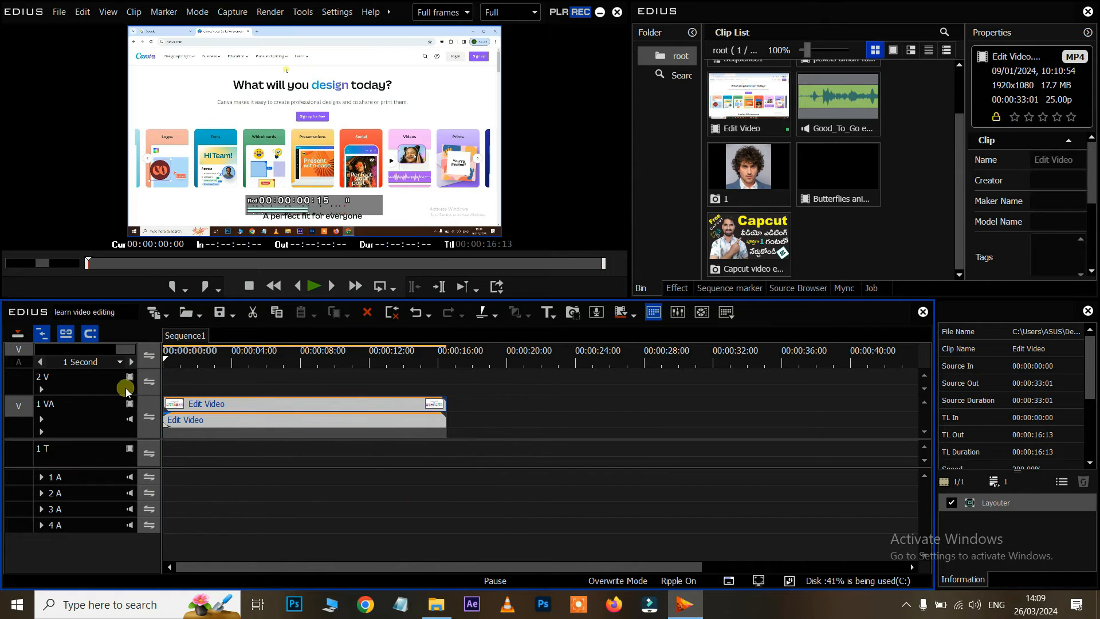
key(space)
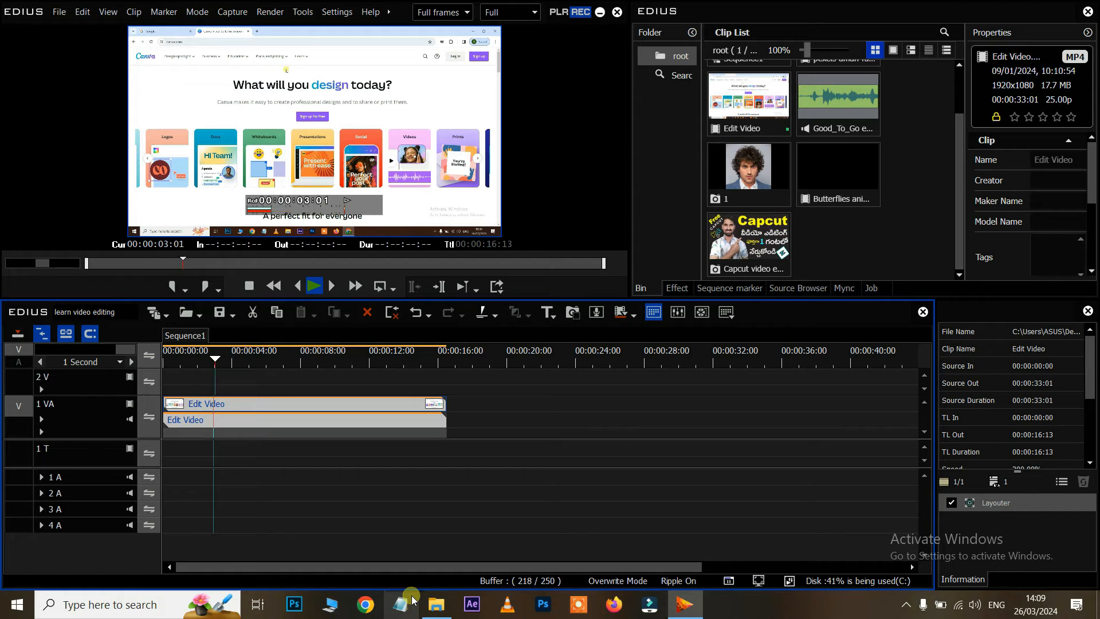
mouse_move(411, 599)
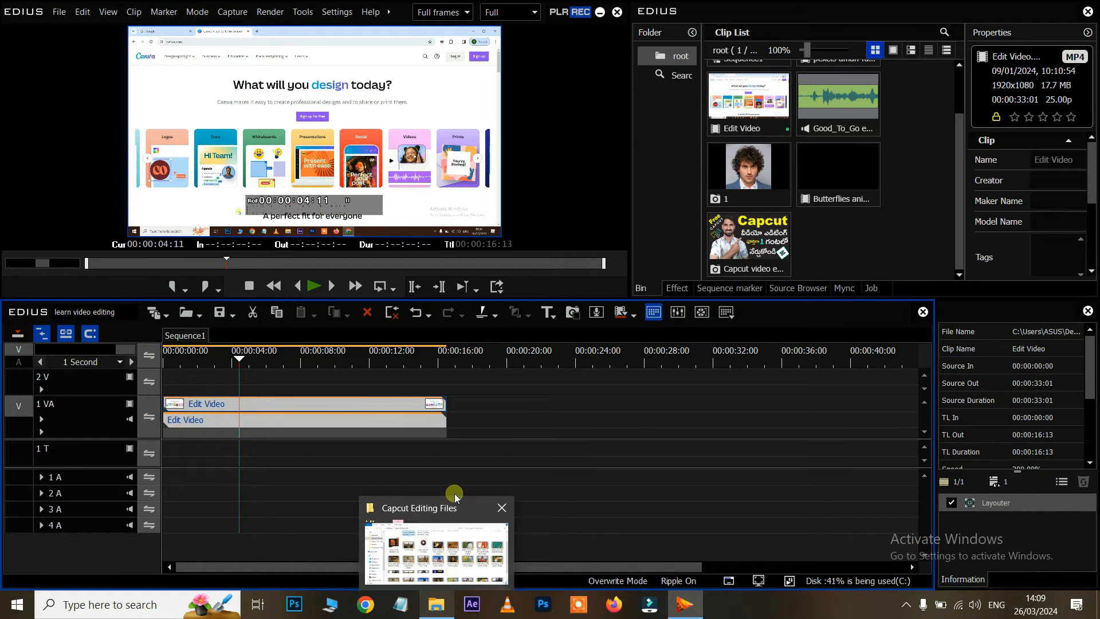
Change the Edit Video clip's speed rate from 200 to 5%.
right_click(371, 406)
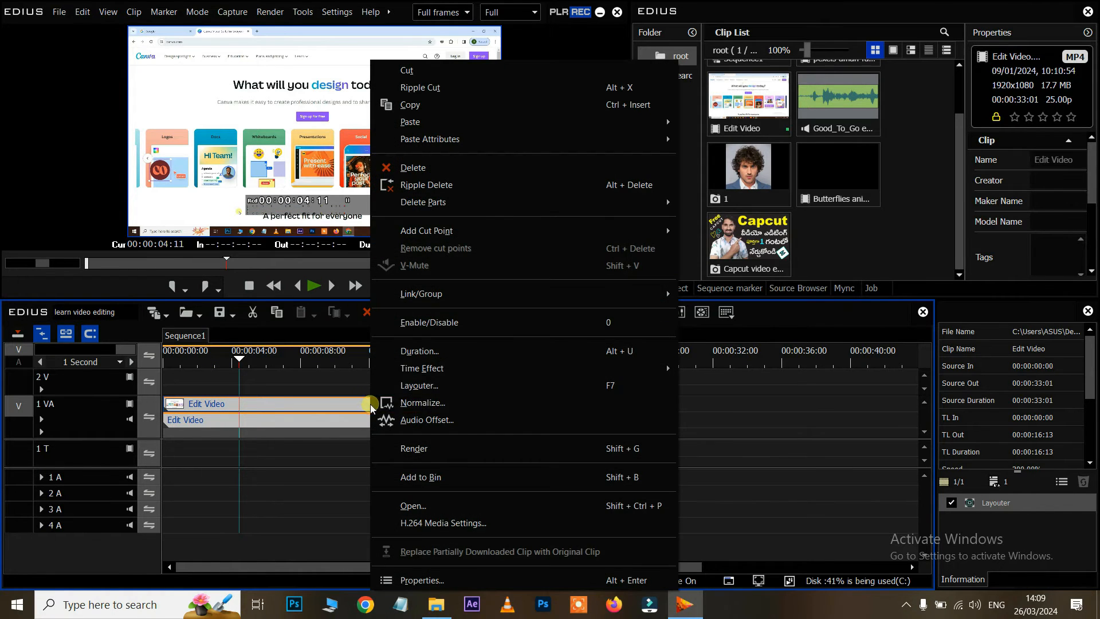
mouse_move(646, 366)
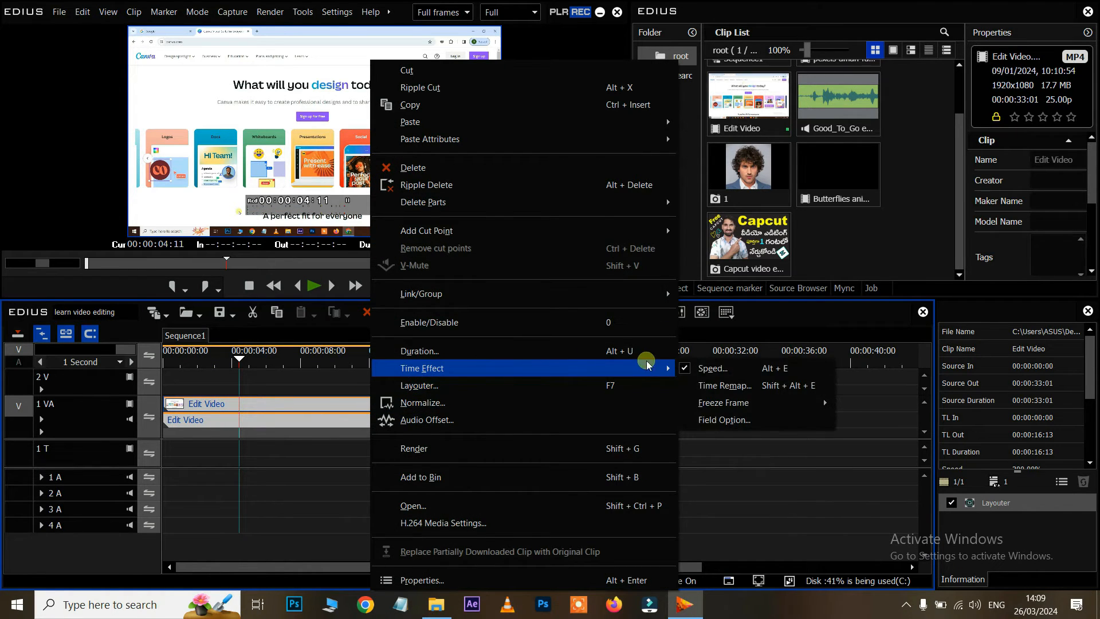
click(713, 368)
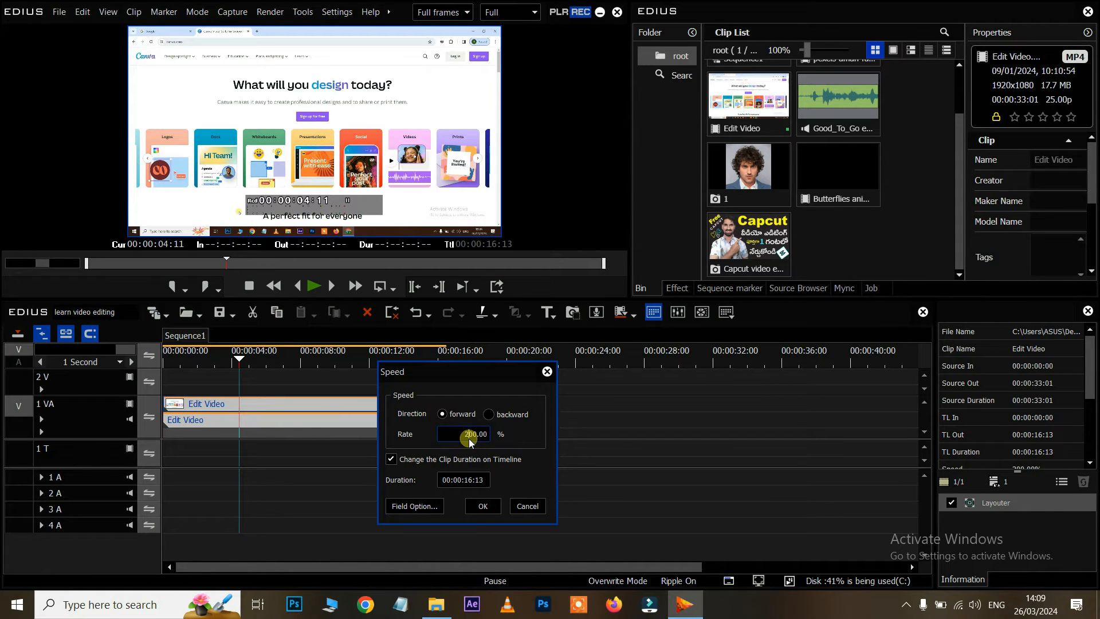
drag(463, 439, 493, 439)
text(50)
click(481, 505)
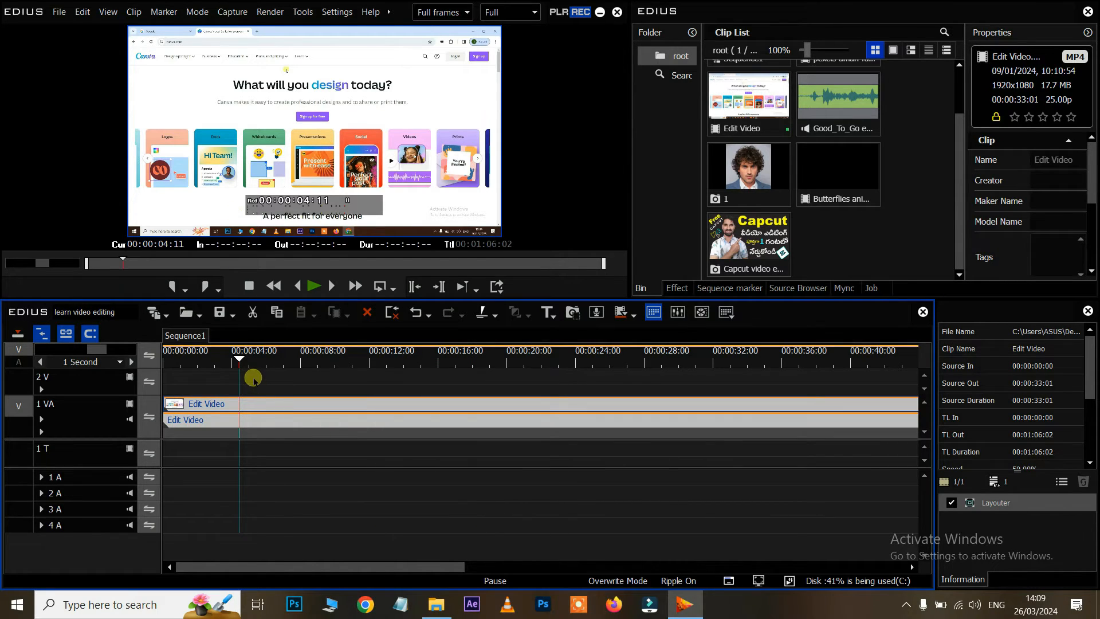
Preview the 5% slowed clip, then undo the speed change.
key(space)
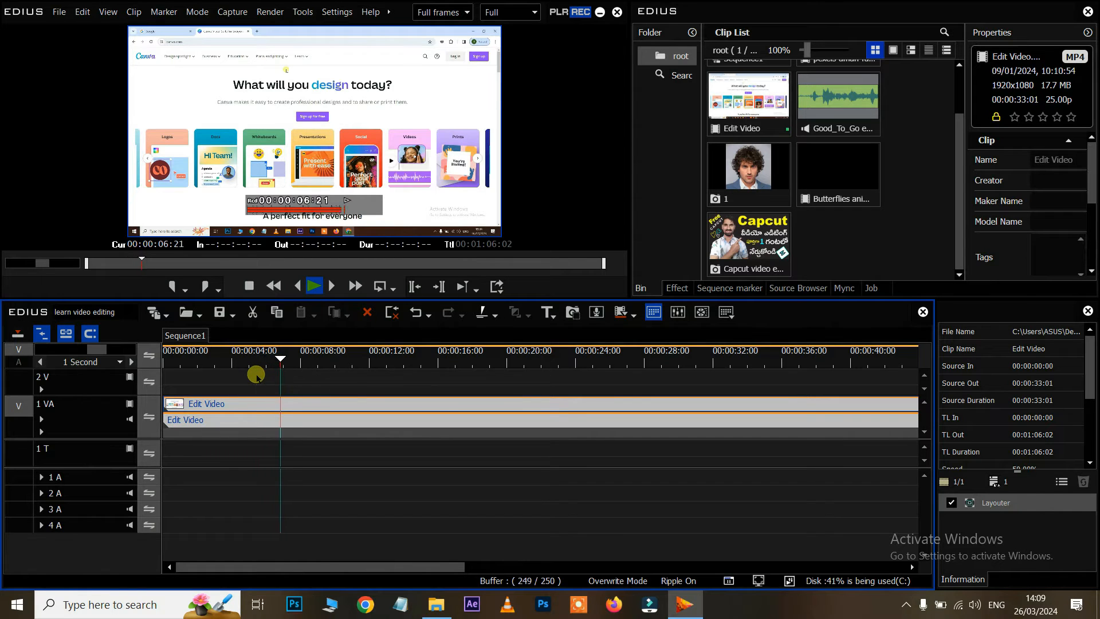
key(space)
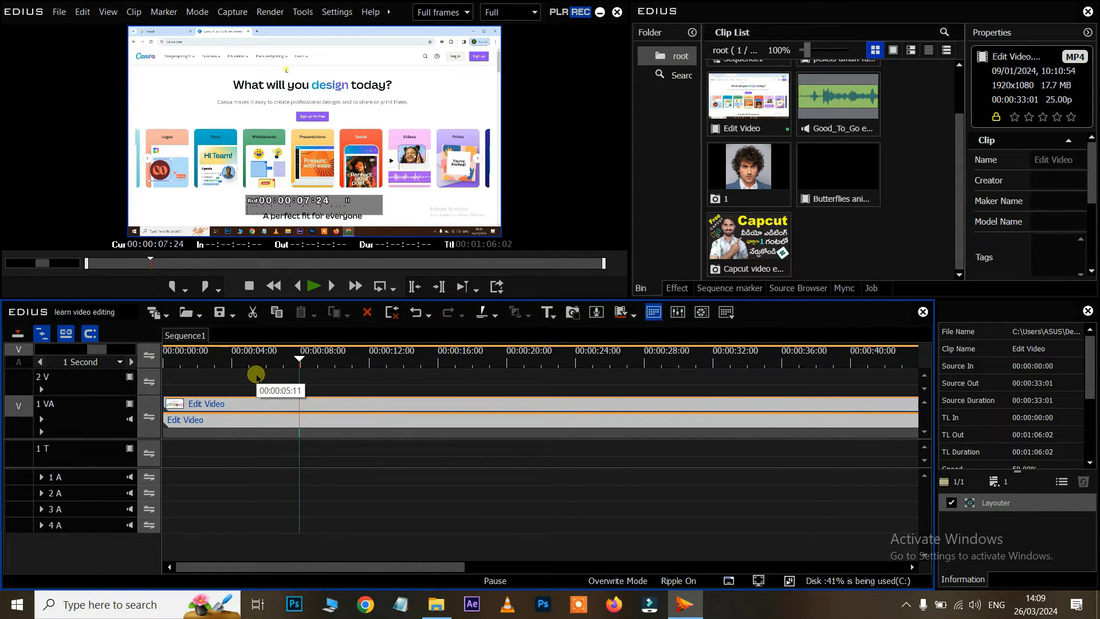
key(ctrl+z)
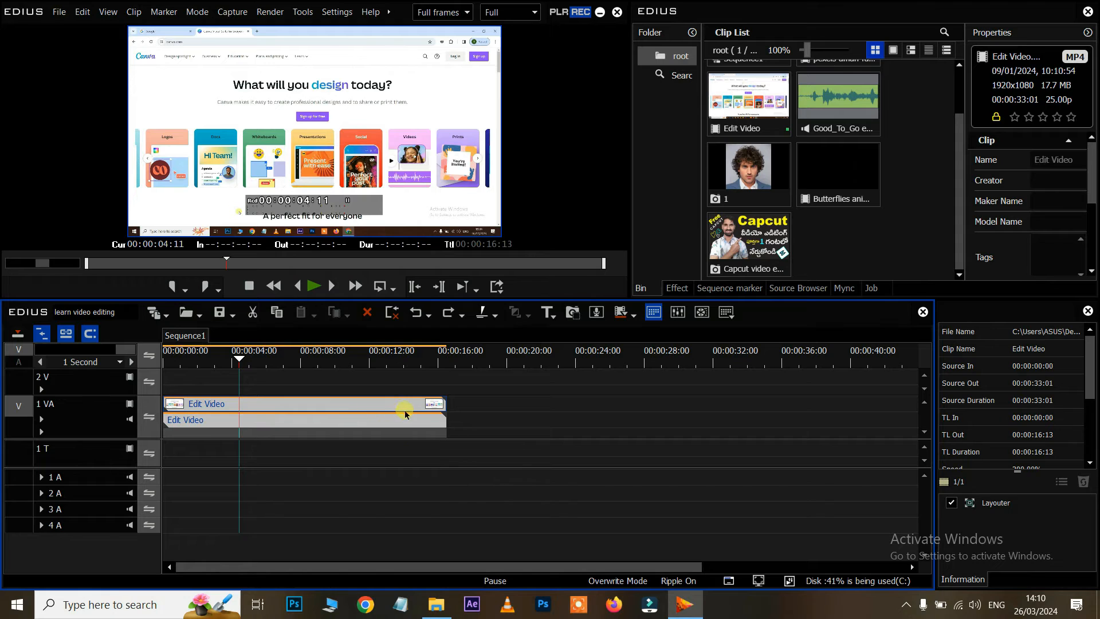
drag(491, 397, 400, 442)
key(Delete)
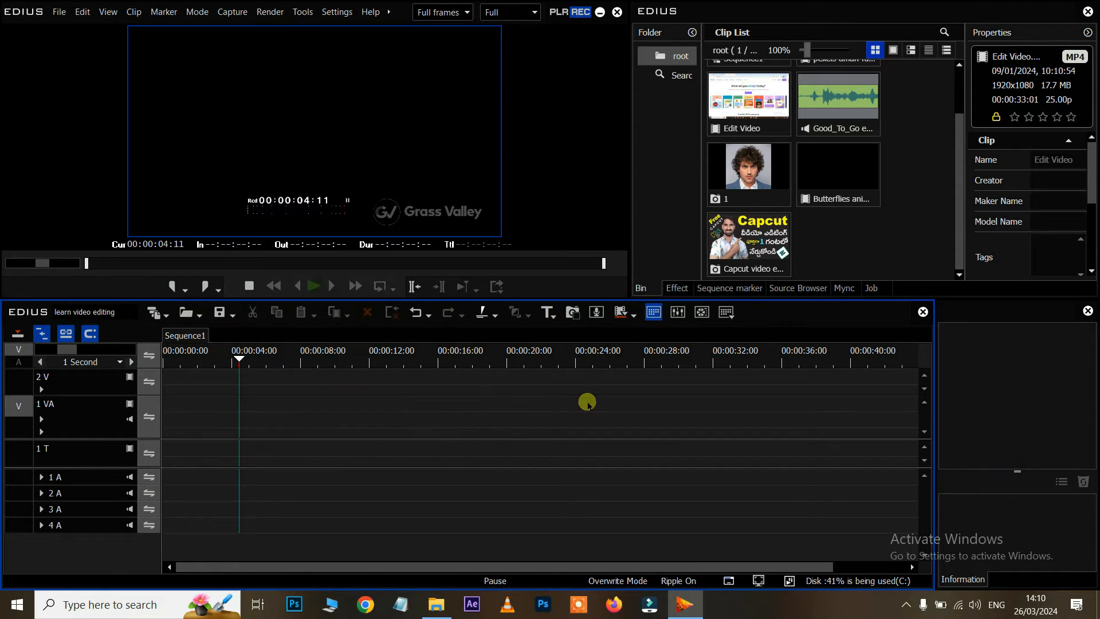
double_click(881, 235)
scroll(865, 153, down, 5)
click(826, 220)
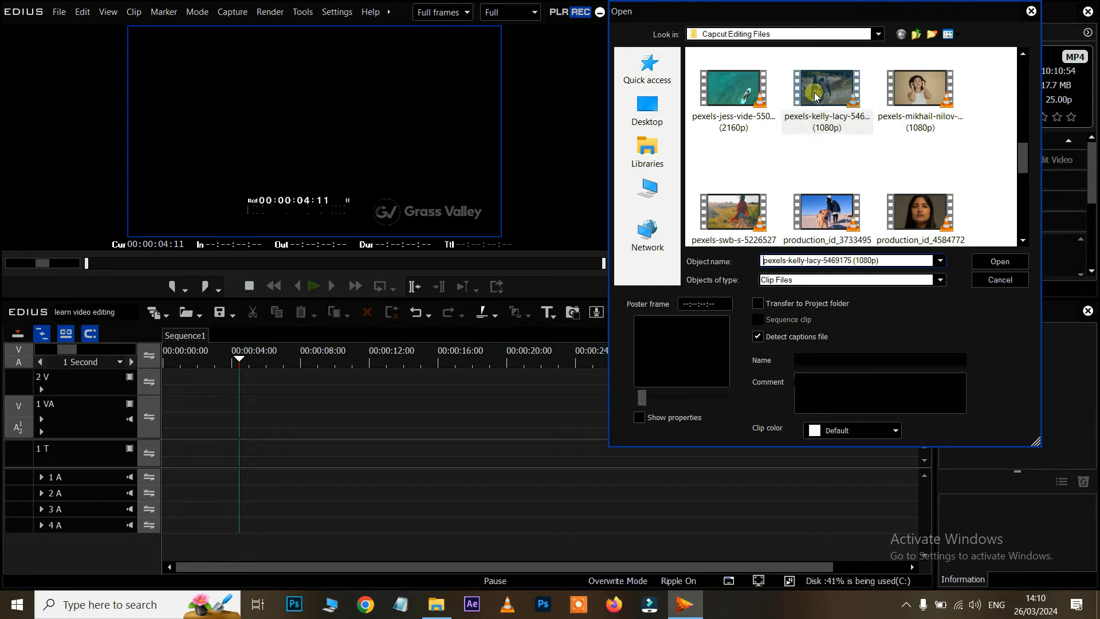
click(1000, 261)
drag(882, 229, 152, 395)
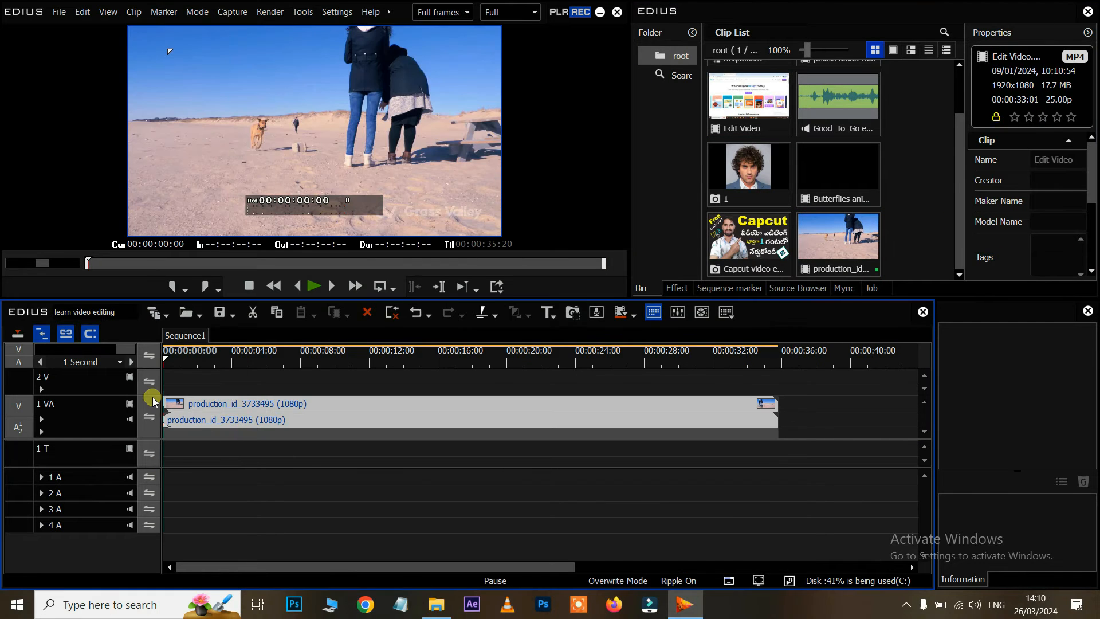
Split the clip at 00:00:04:01 and ripple-delete the later part.
key(space)
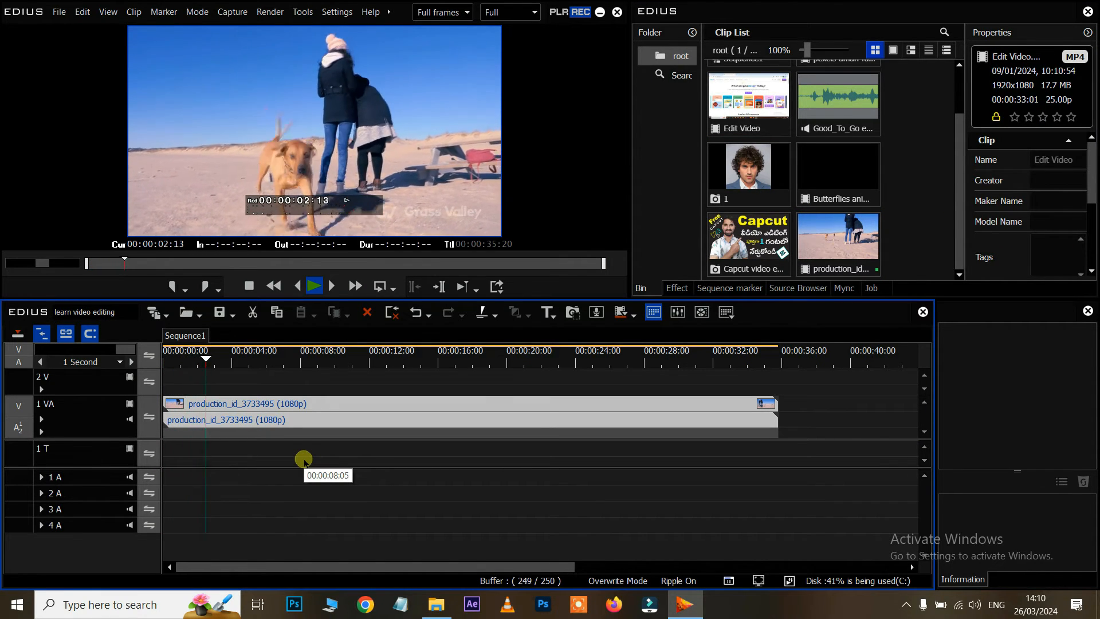
key(space)
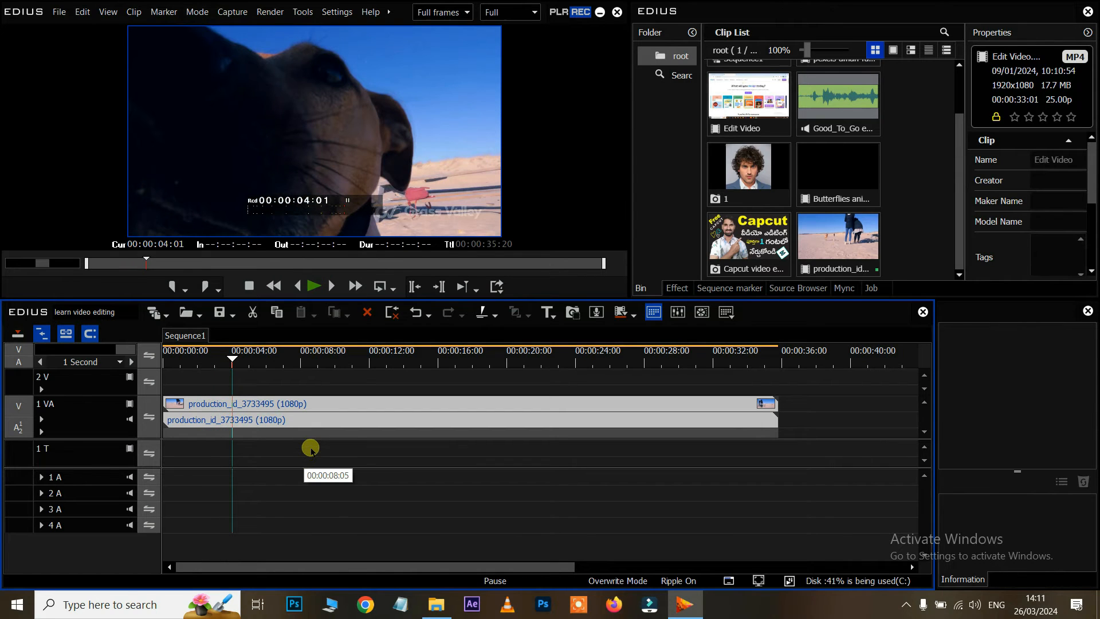
key(c)
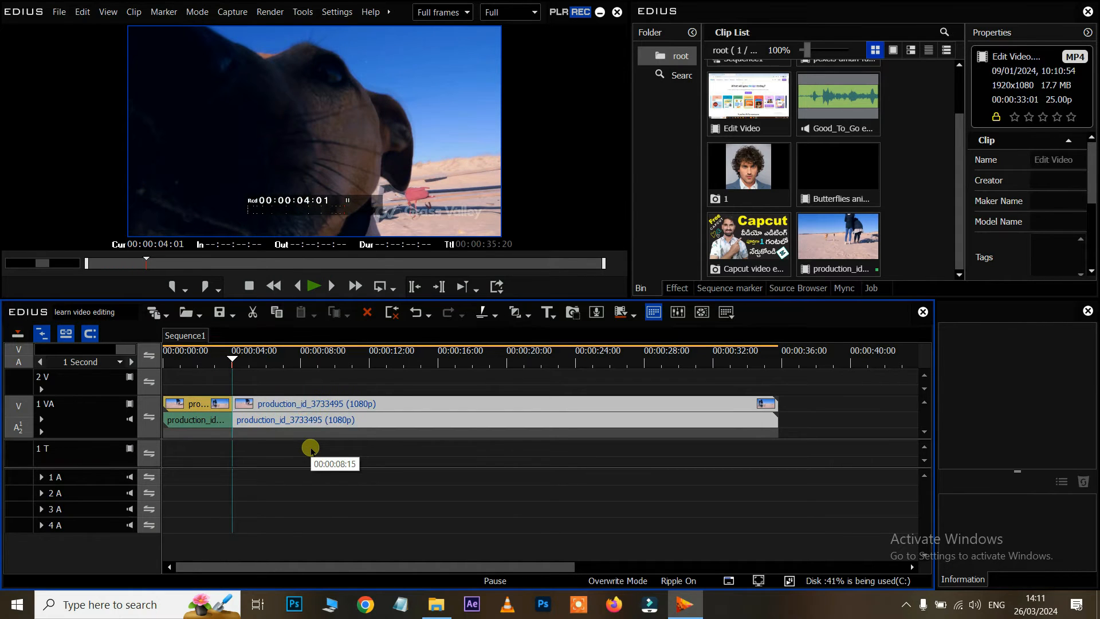
click(304, 404)
key(Delete)
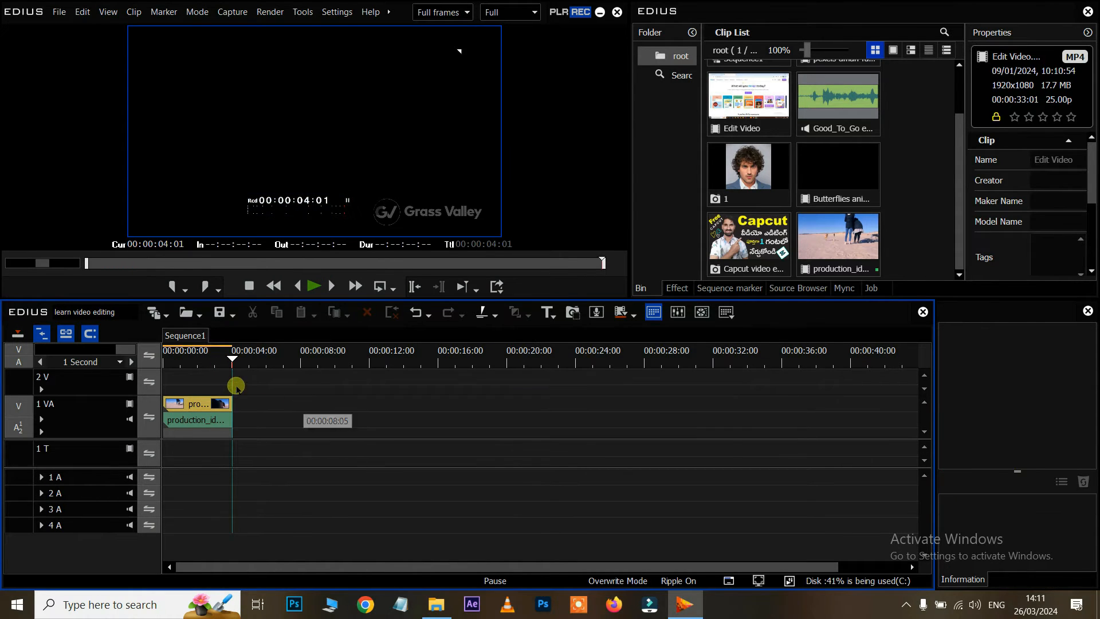
key(Home)
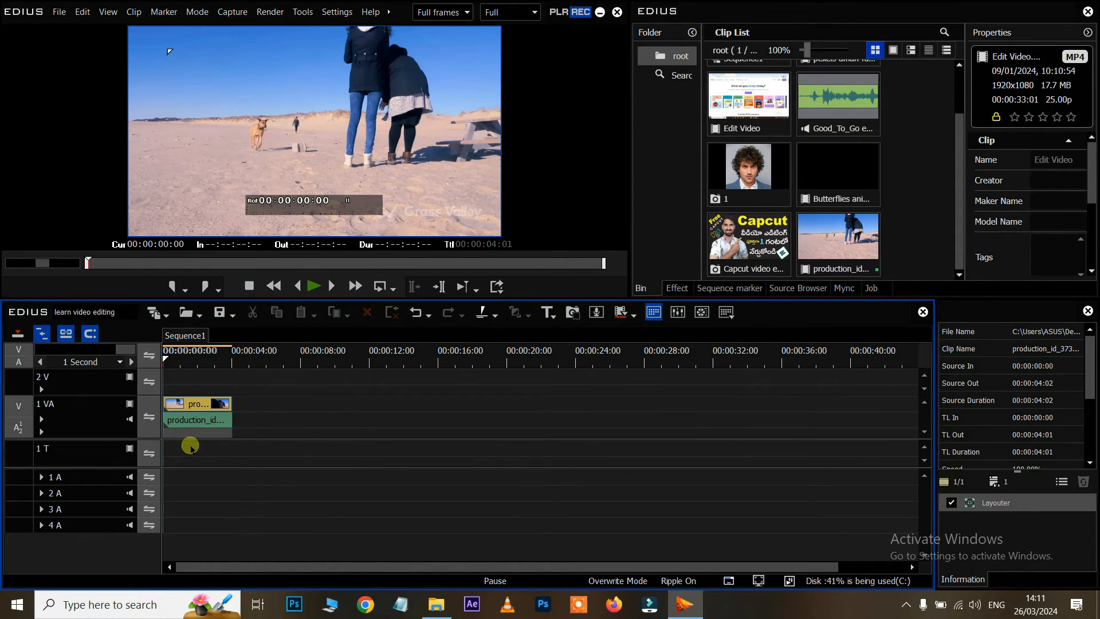
Reverse the production_id_3733495 clip to backward playback and preview it.
right_click(199, 405)
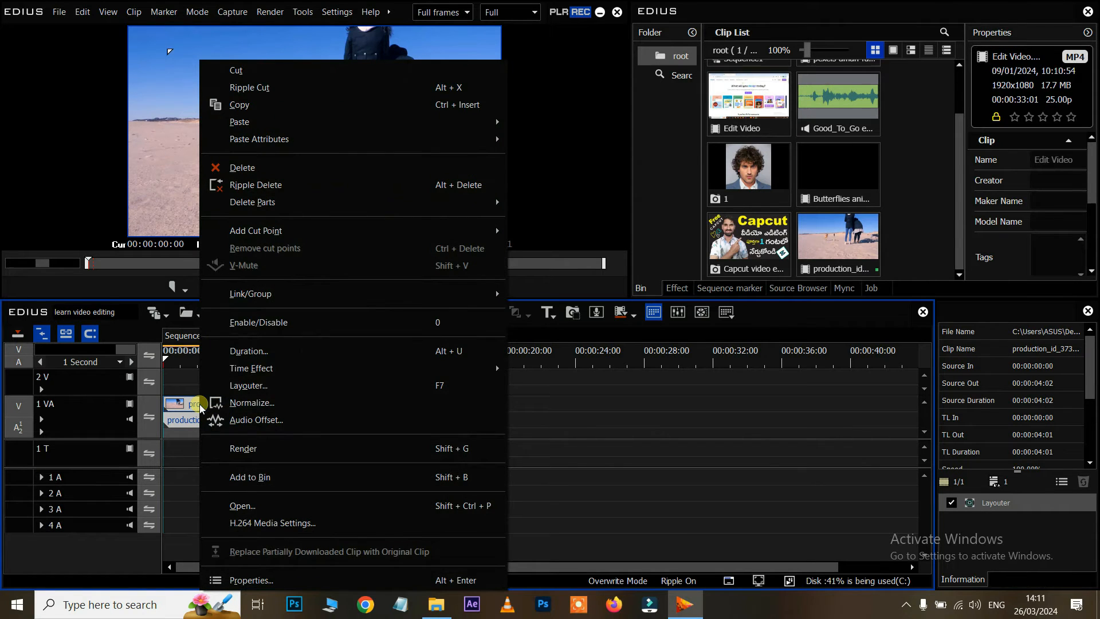
mouse_move(355, 367)
click(548, 367)
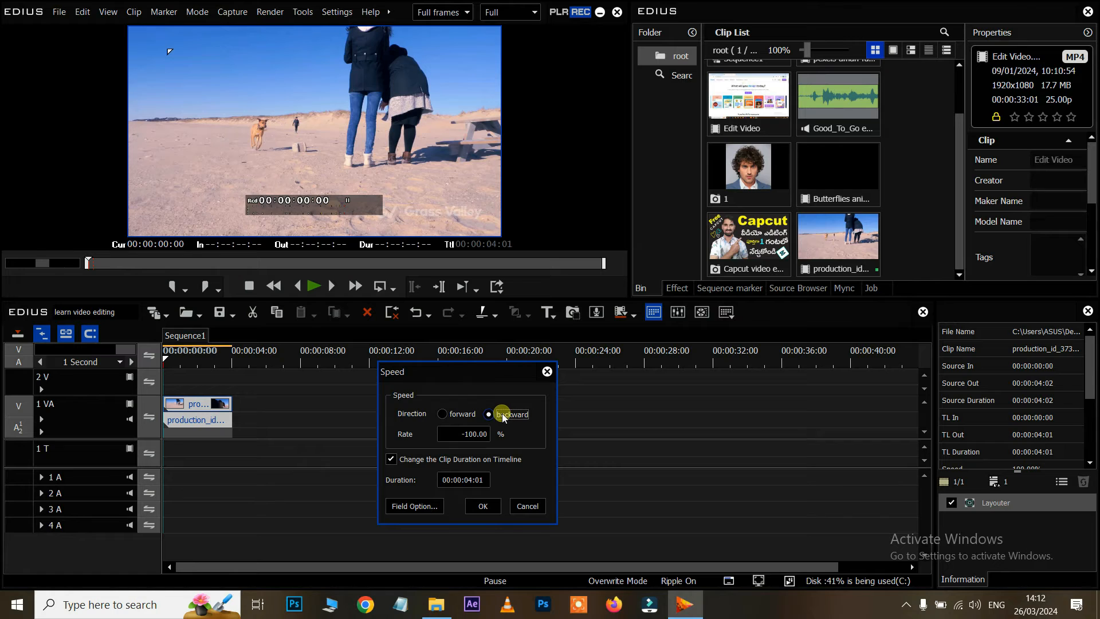
click(483, 506)
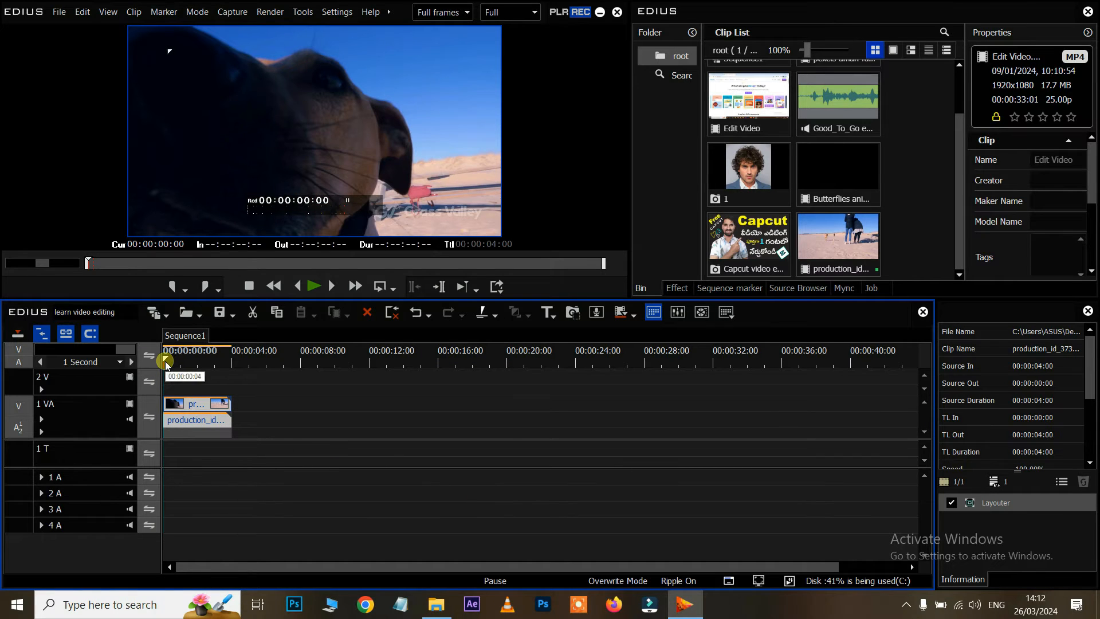
key(space)
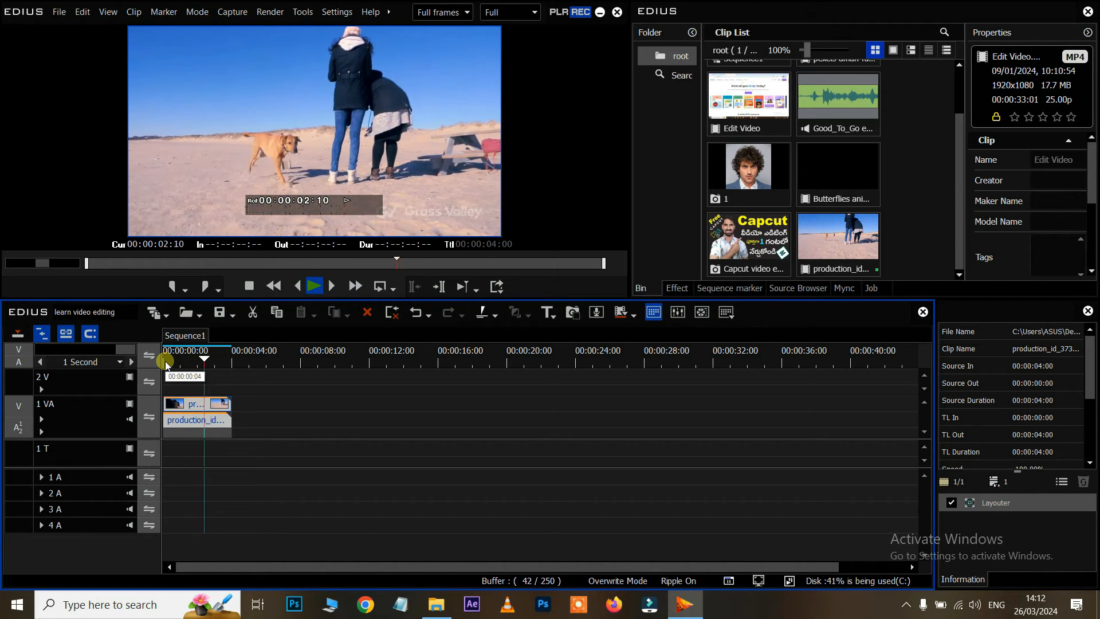
click(166, 362)
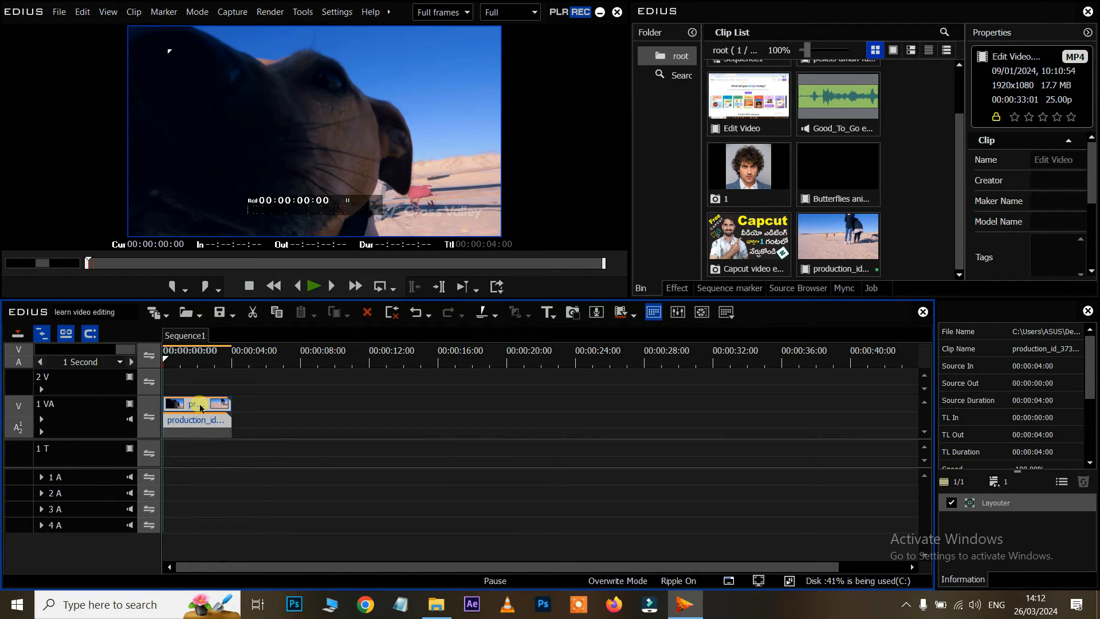
Set the clip's speed direction back to forward.
right_click(199, 404)
mouse_move(243, 374)
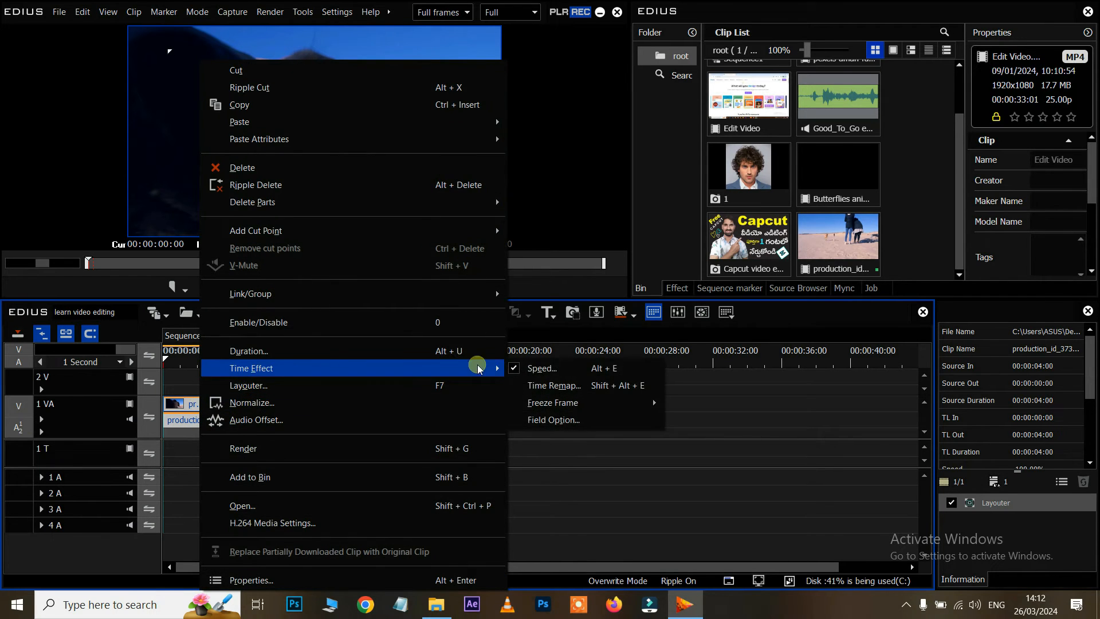
click(547, 368)
click(441, 413)
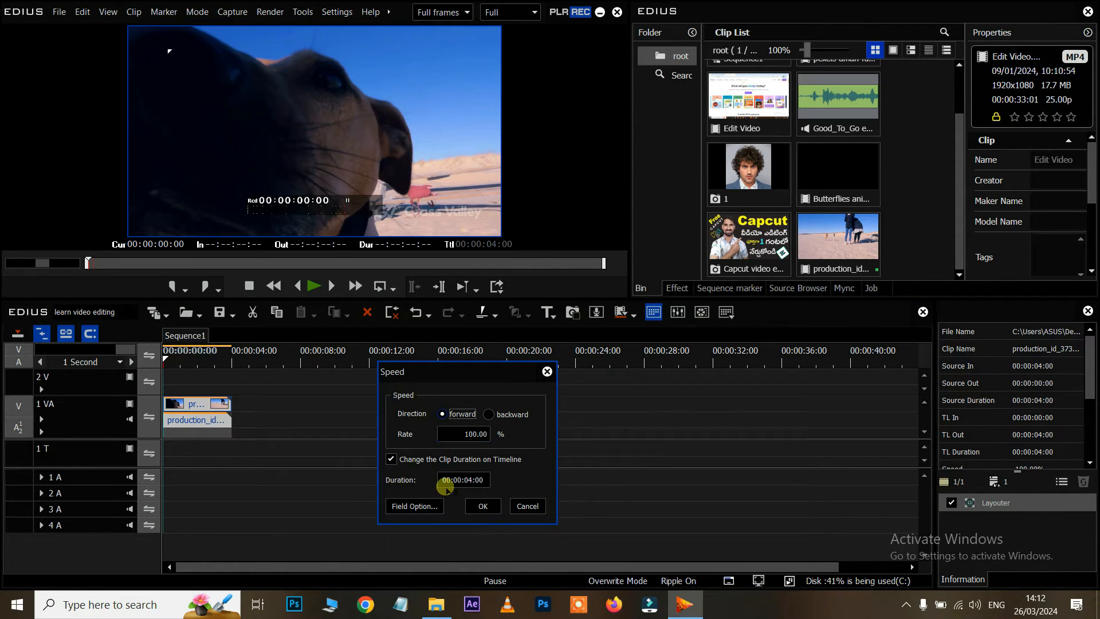
click(484, 506)
Apply Freeze Frame Before Cursor to the clip and play back the result.
right_click(205, 404)
mouse_move(274, 367)
mouse_move(548, 406)
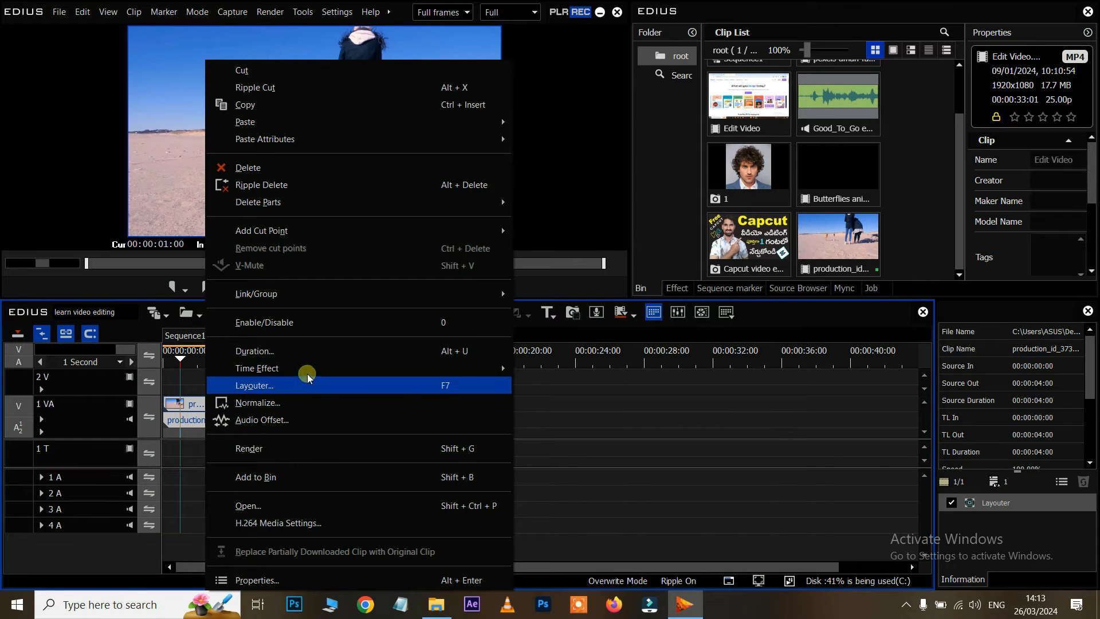
mouse_move(331, 368)
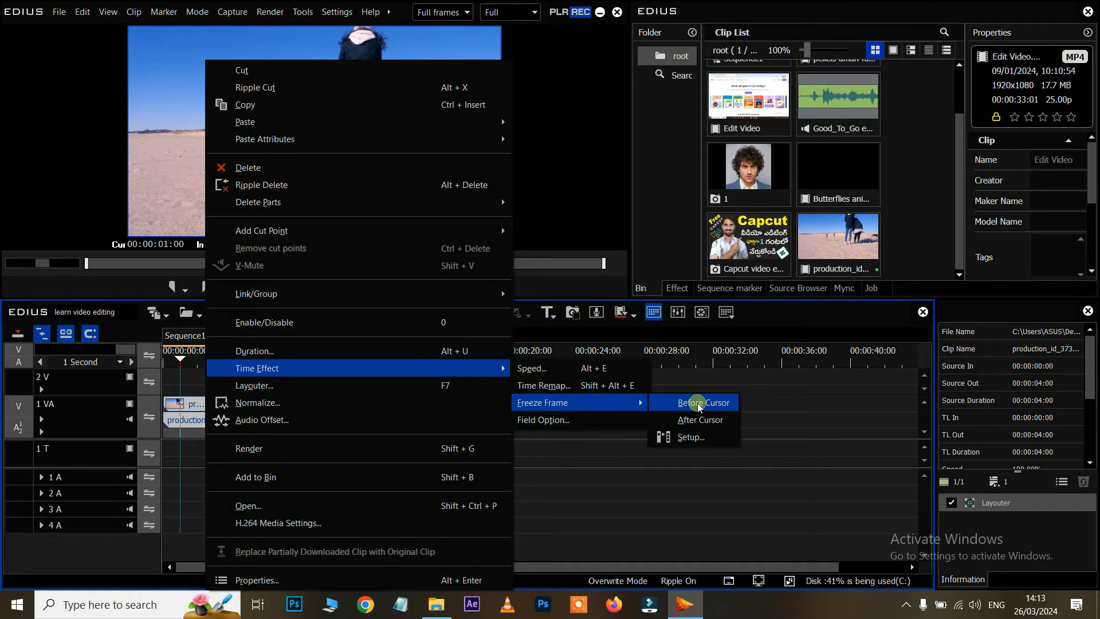
click(699, 404)
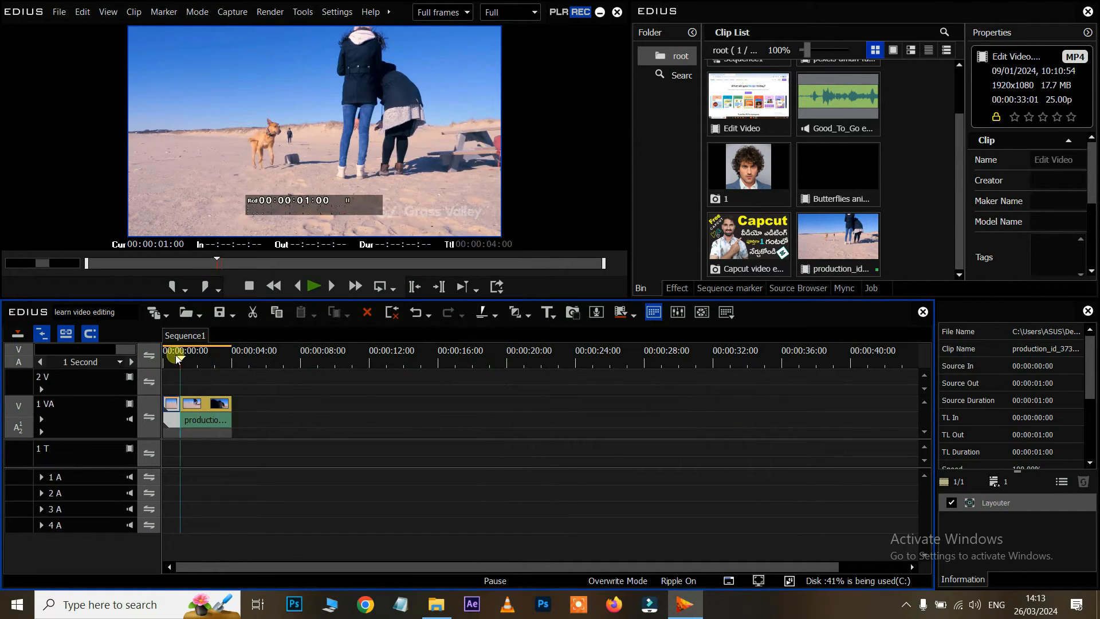
drag(180, 361, 164, 361)
key(space)
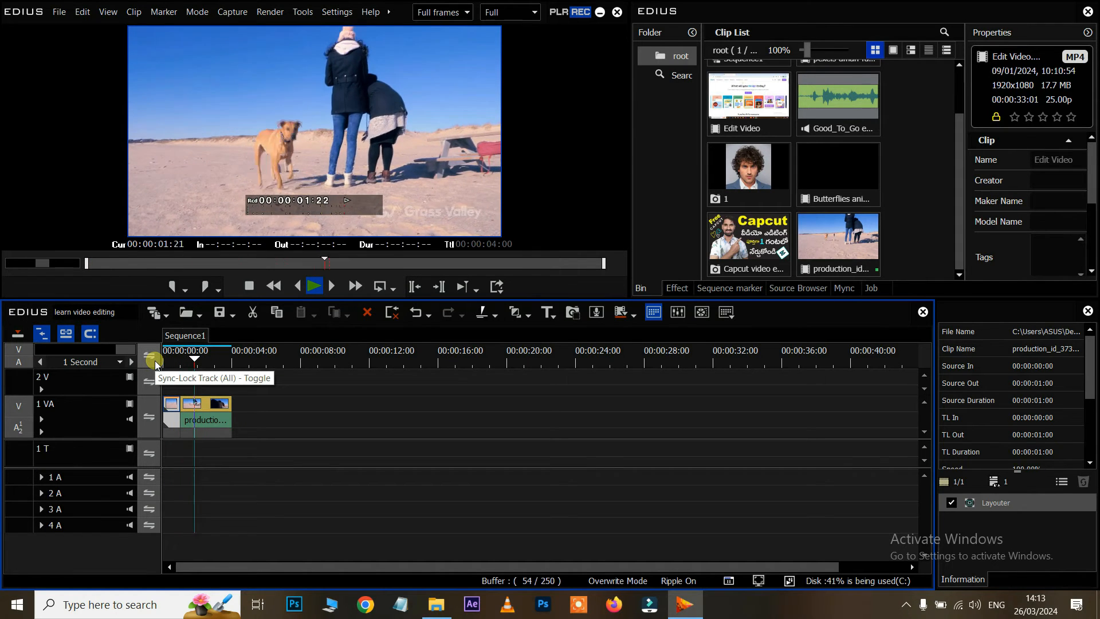
key(space)
Try Freeze Frame After Cursor at 00:00:02:00, preview it, then undo the freeze.
drag(160, 362, 196, 366)
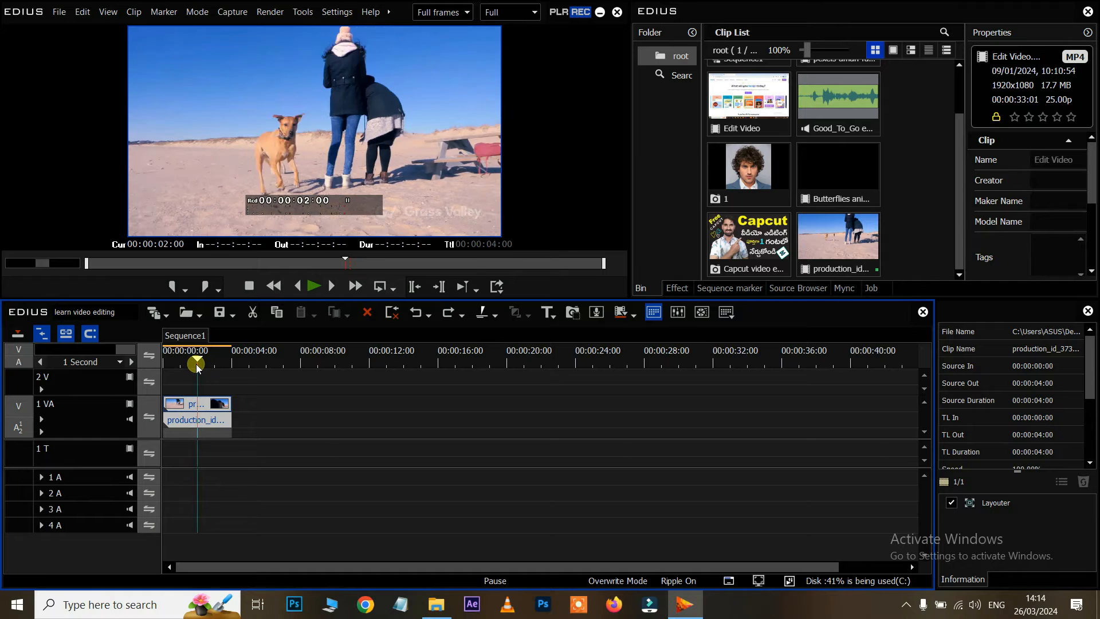
right_click(209, 408)
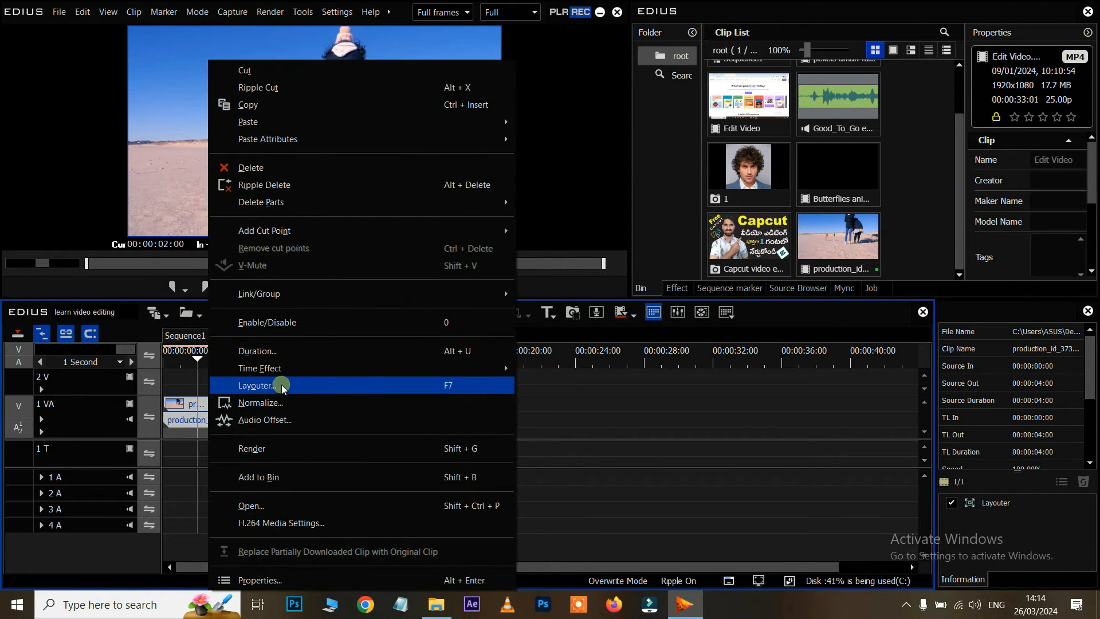
mouse_move(277, 368)
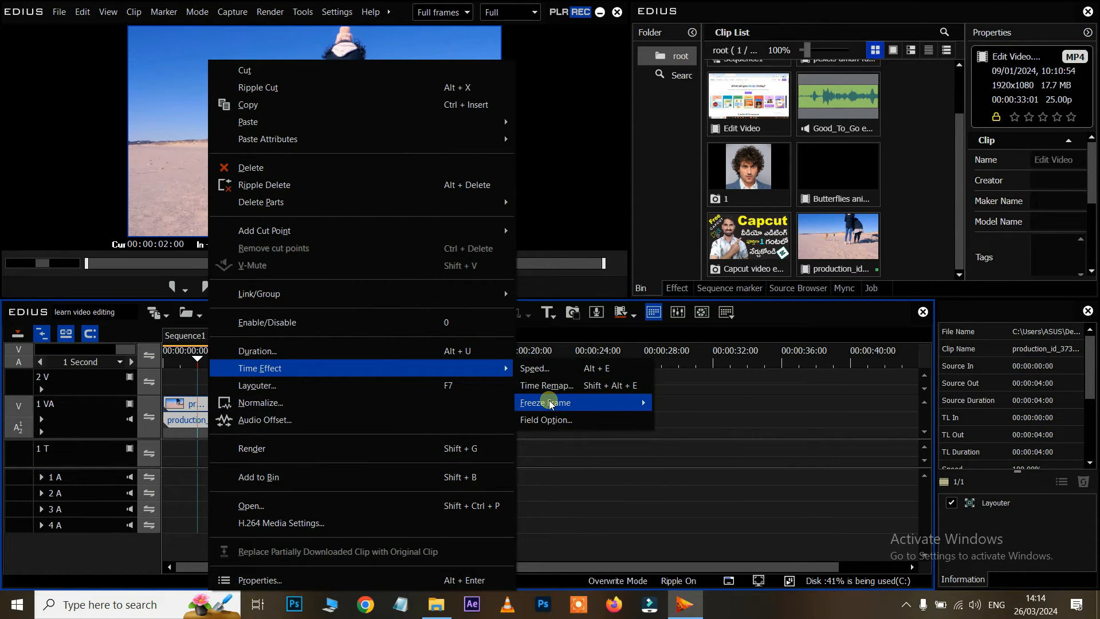
click(699, 417)
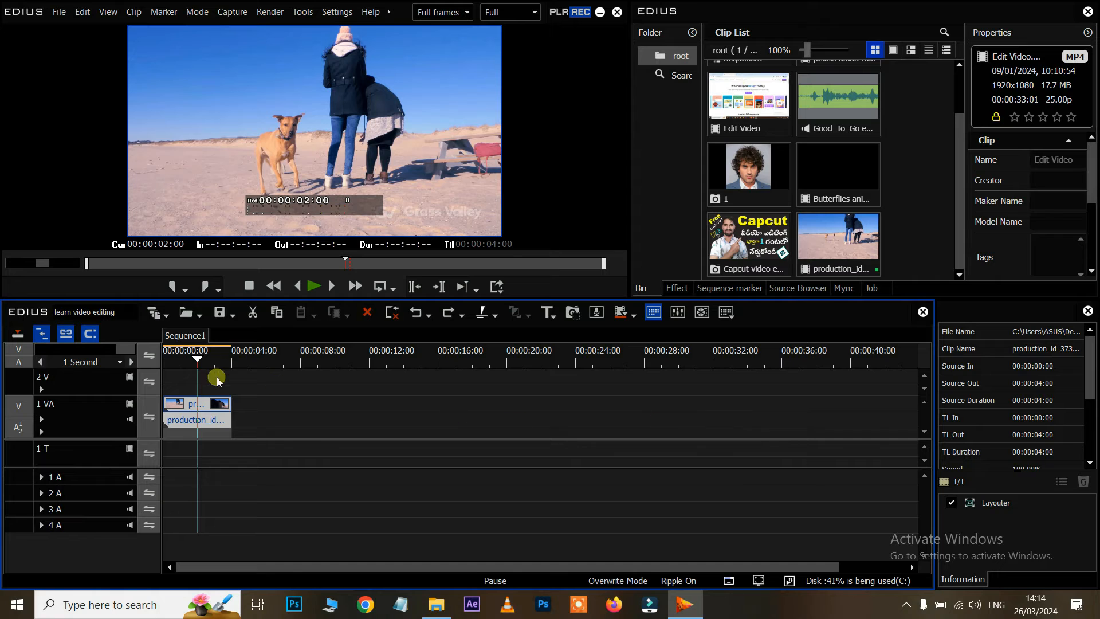
click(182, 355)
key(space)
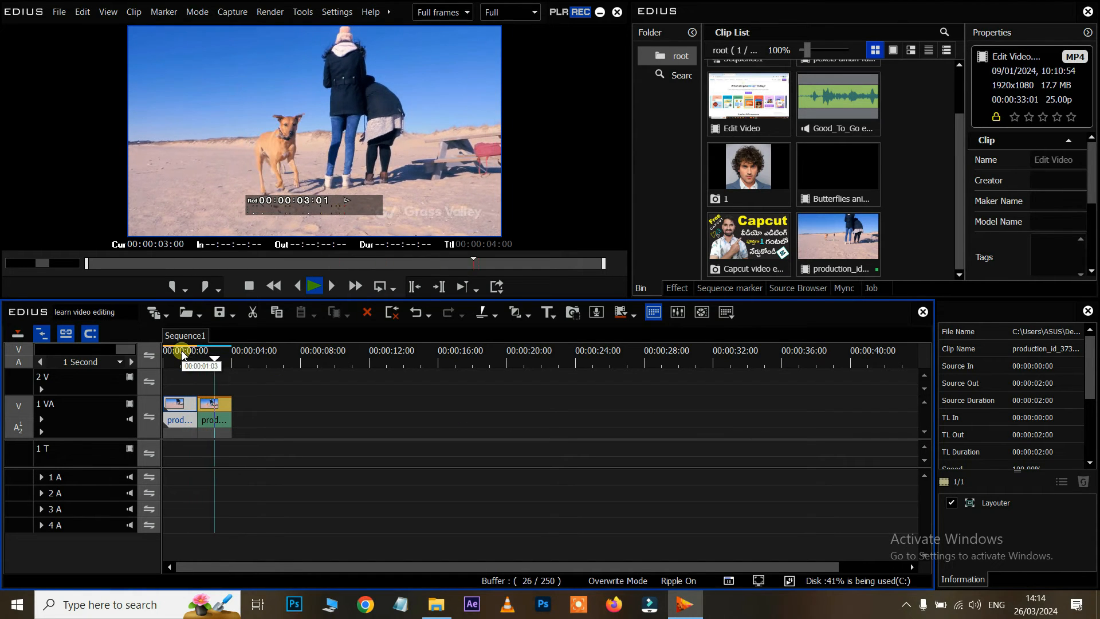
key(ctrl+z)
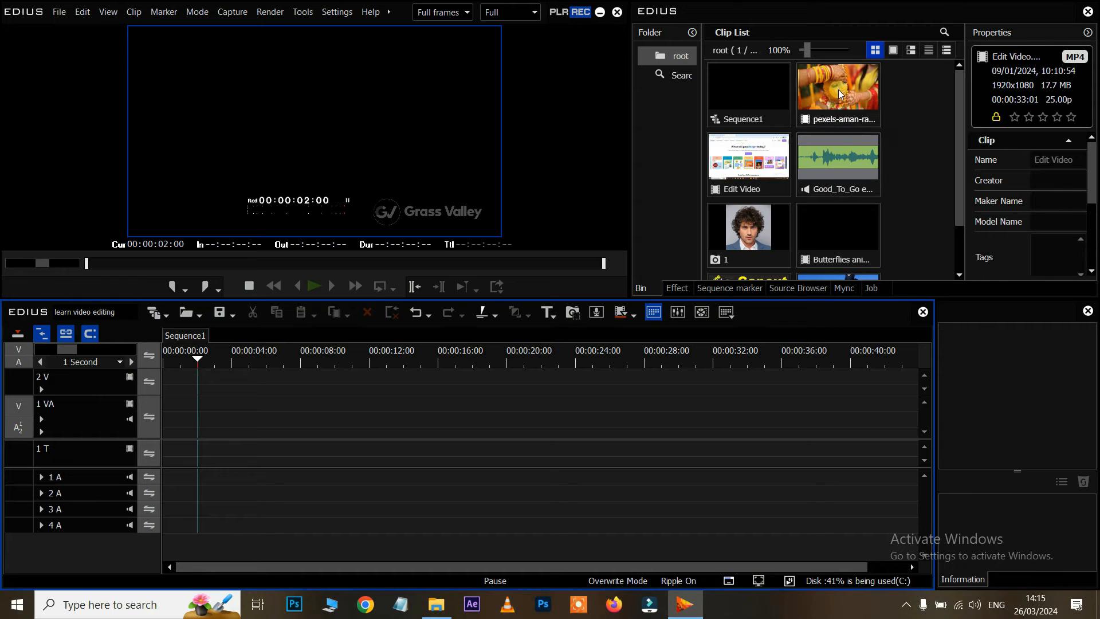
Place the wedding clip on 1 VA with Good_To_Go audio and split the video at 00:00:09:16.
drag(838, 89, 158, 420)
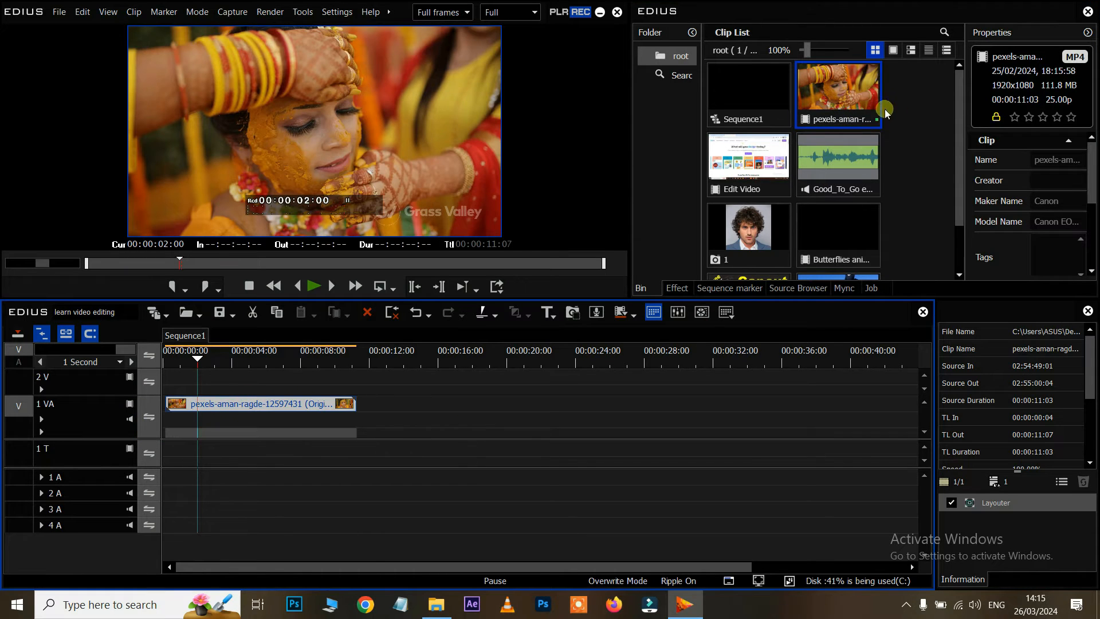
drag(847, 168, 167, 482)
drag(197, 387, 329, 387)
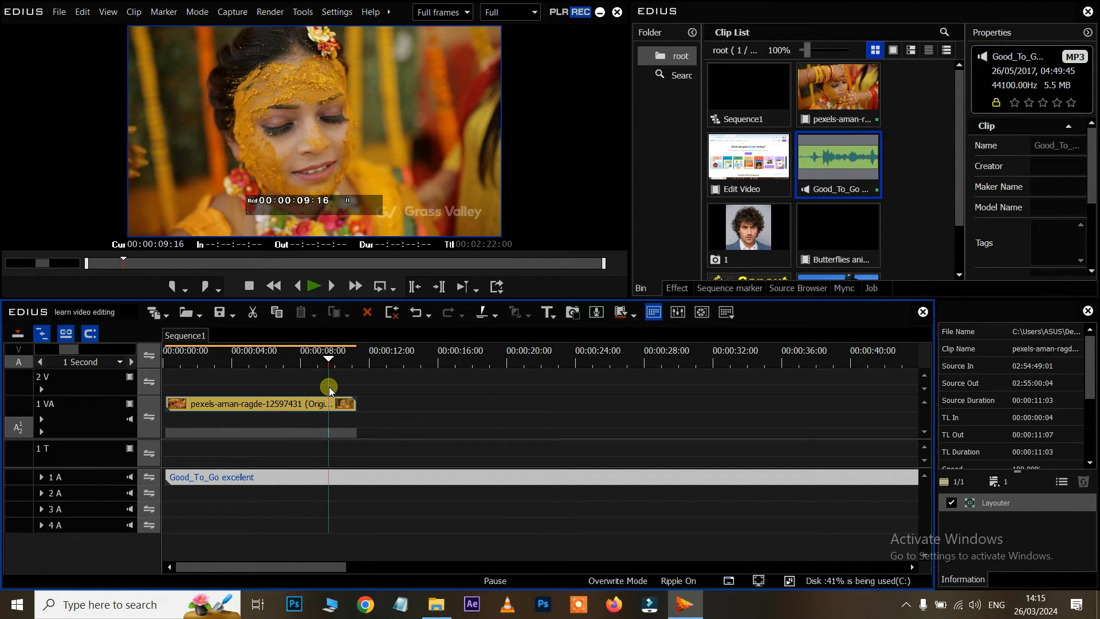
click(314, 407)
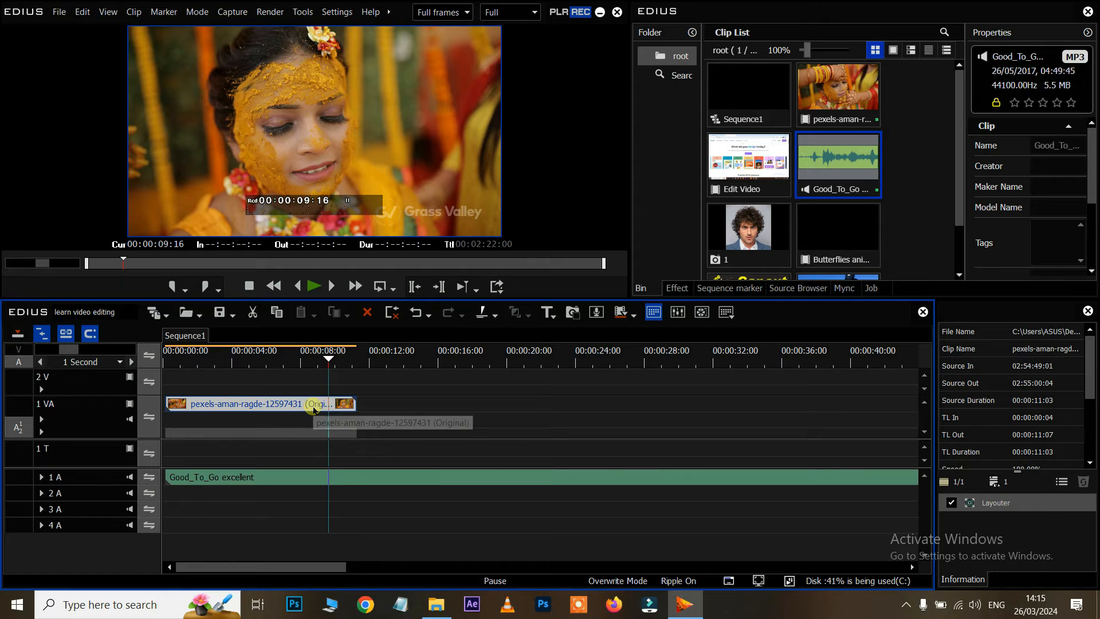
key(c)
click(337, 405)
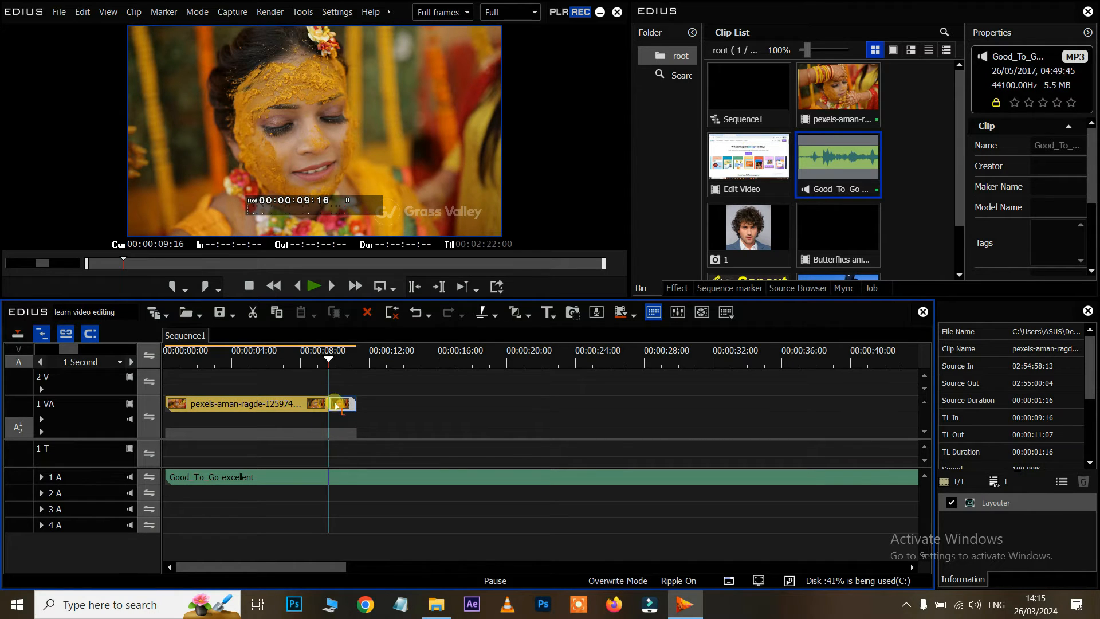
Split both clips at 00:00:09:16 and ripple-delete the trailing pieces.
click(347, 479)
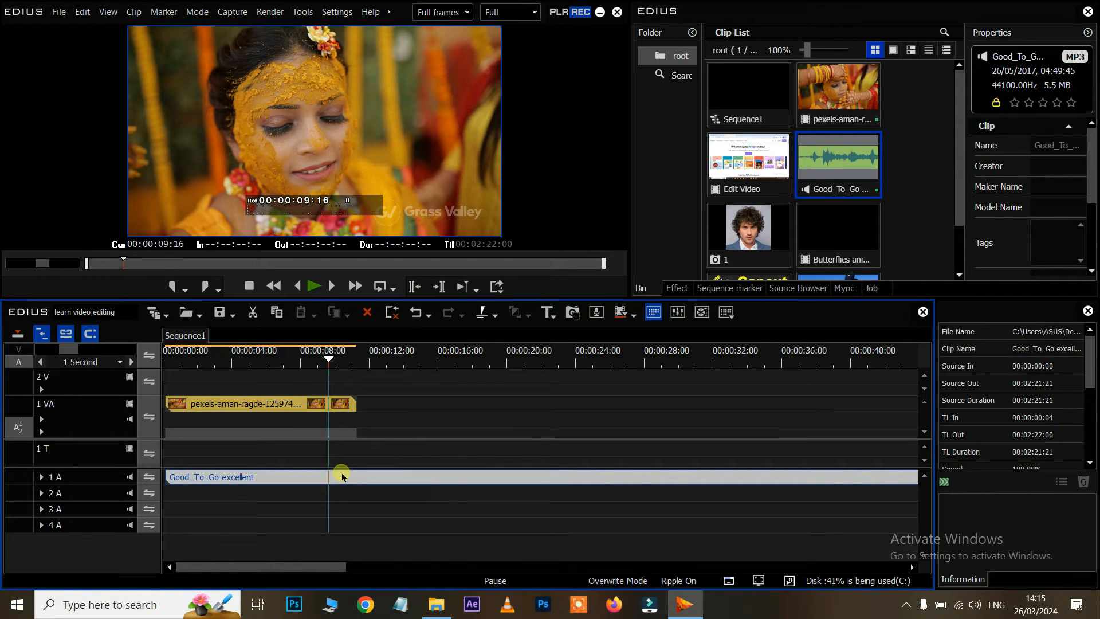
click(330, 412)
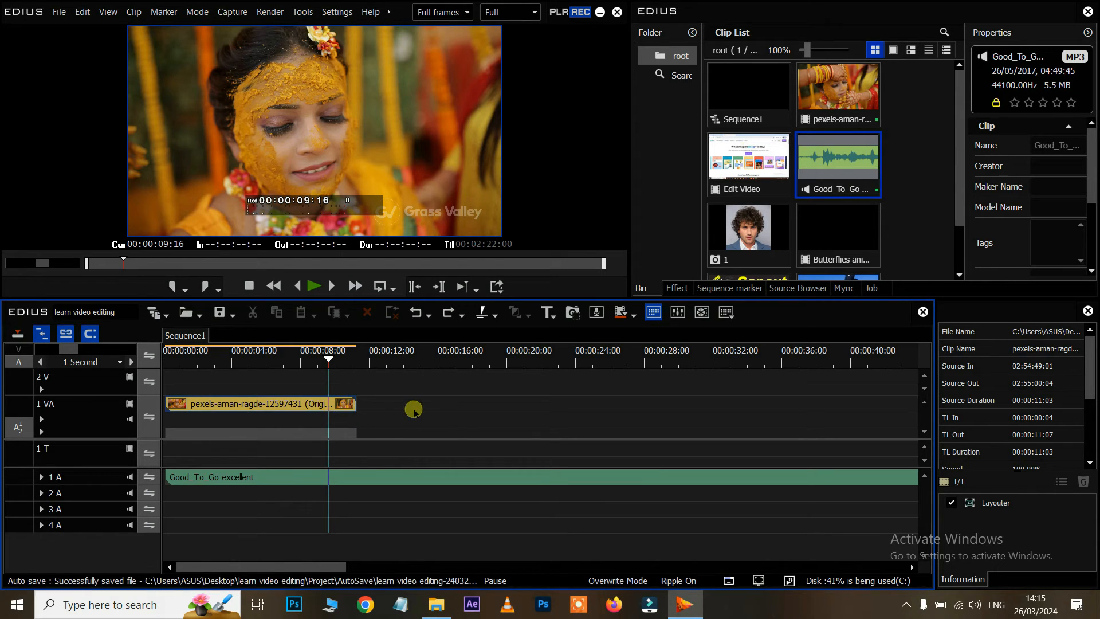
key(c)
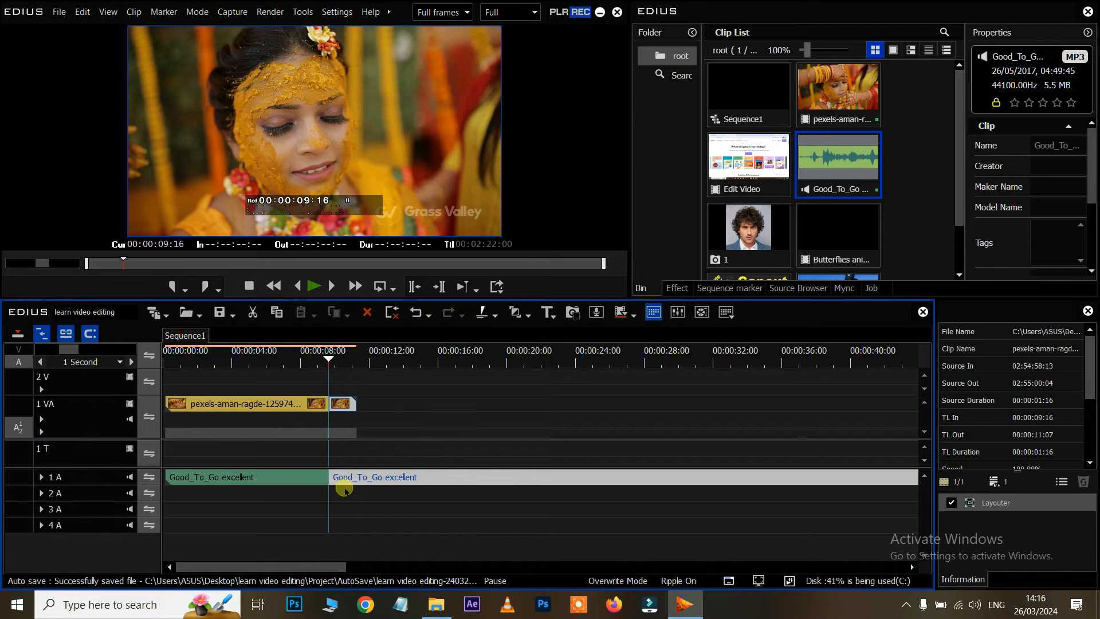
drag(339, 383, 359, 500)
key(Delete)
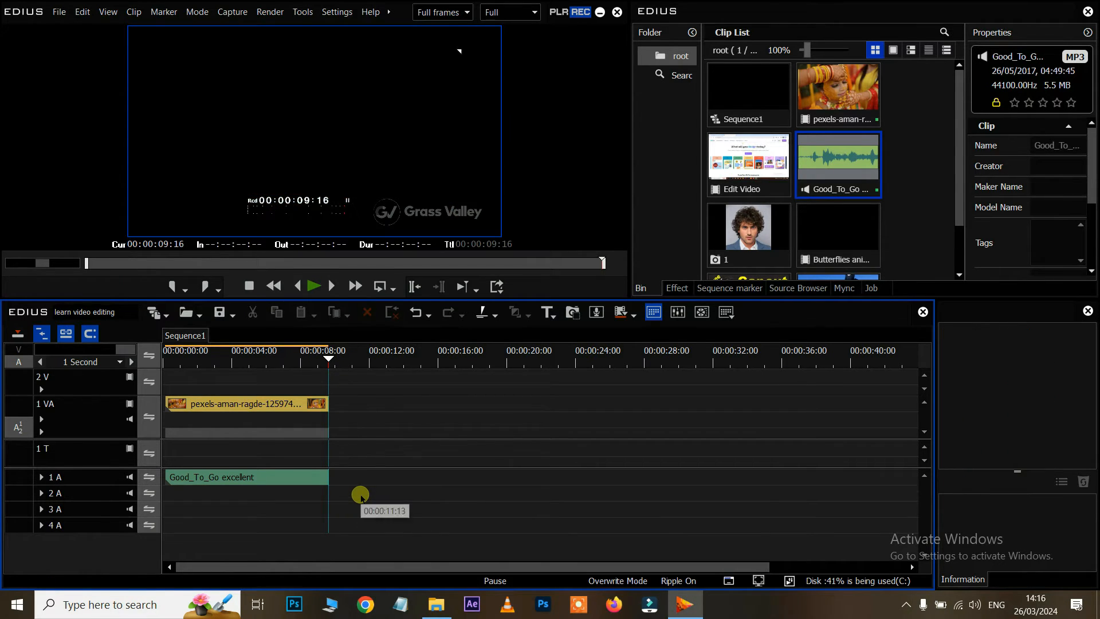
key(Home)
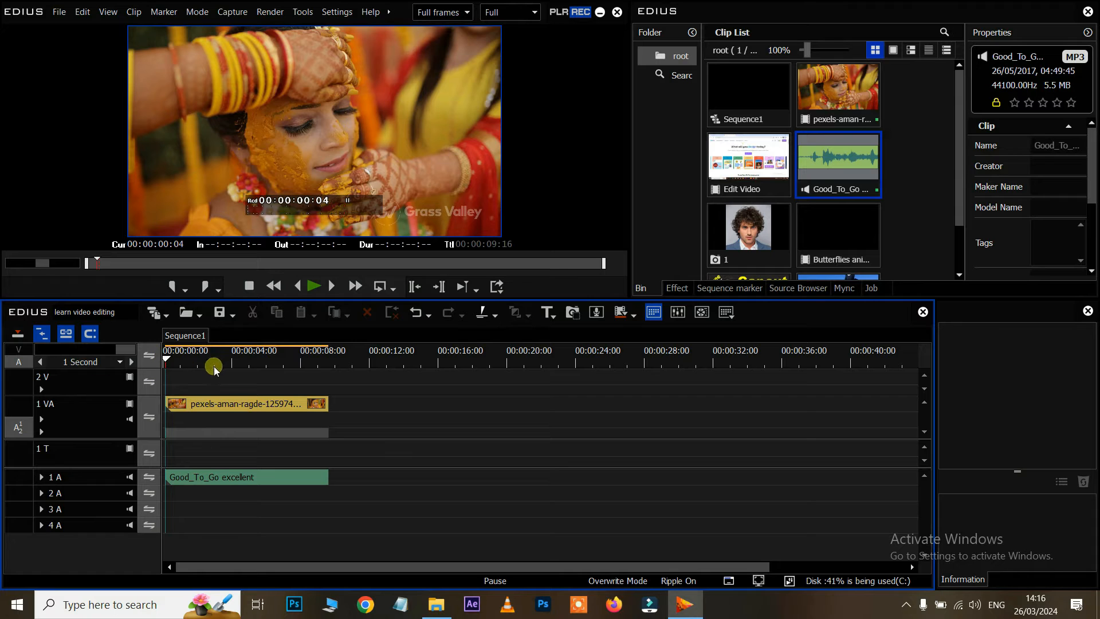
Move the wedding clip to 2 V and keyframe its opacity line to start at 0%.
click(184, 404)
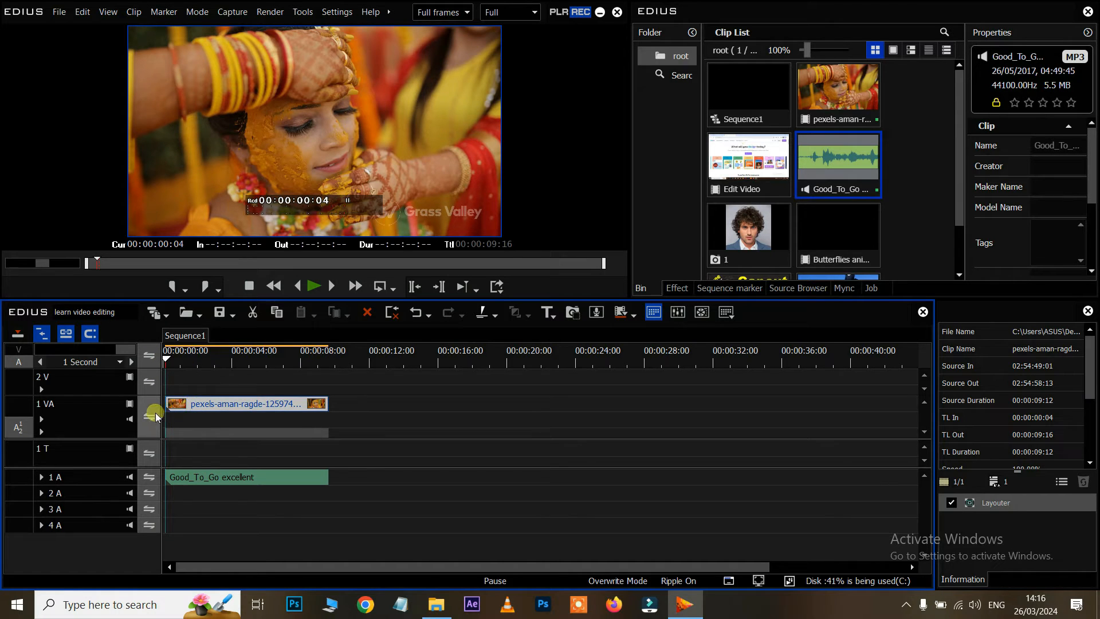
drag(286, 405, 288, 379)
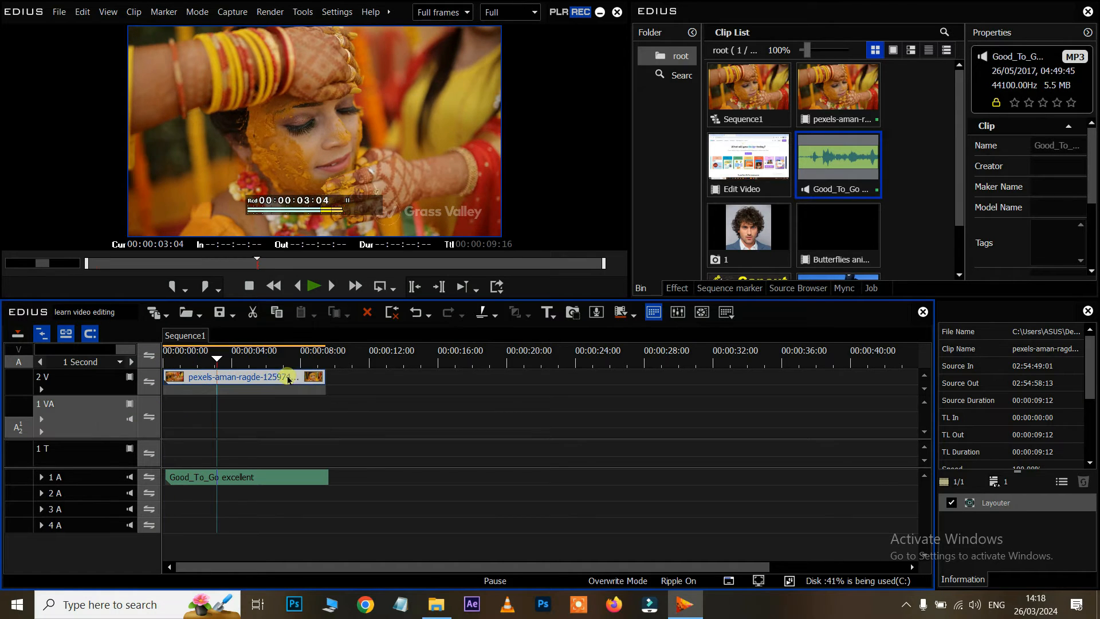
click(42, 390)
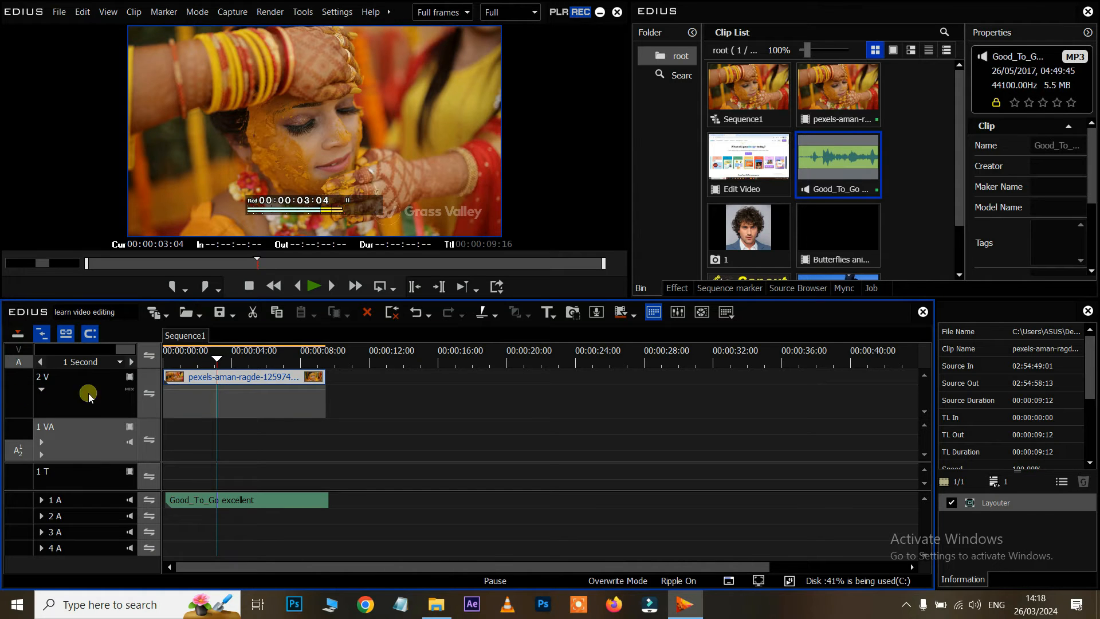
click(129, 391)
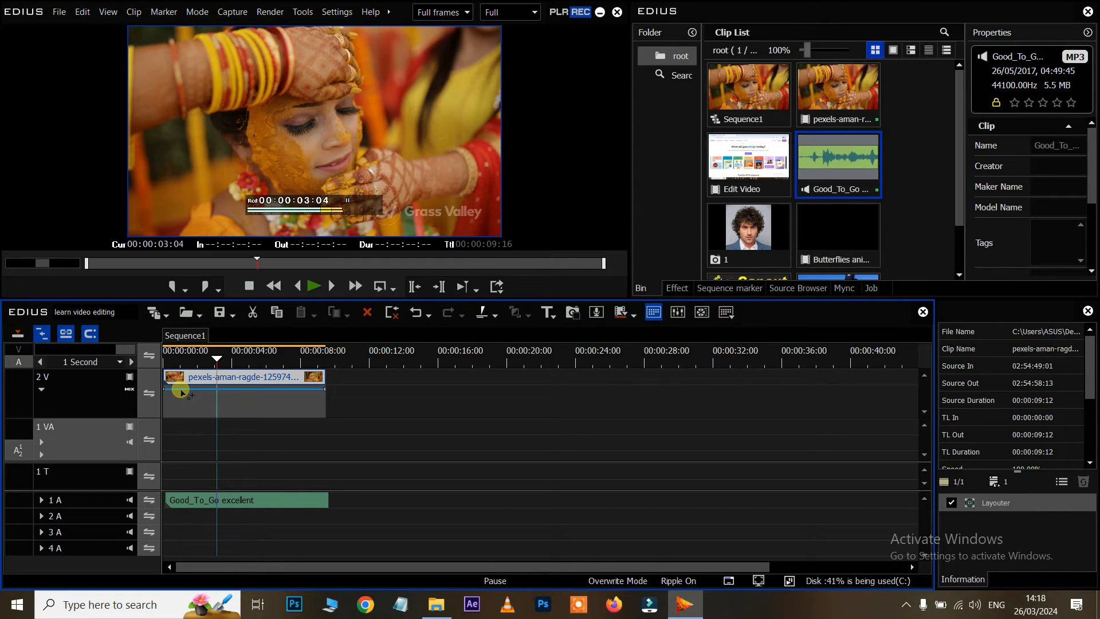
click(181, 392)
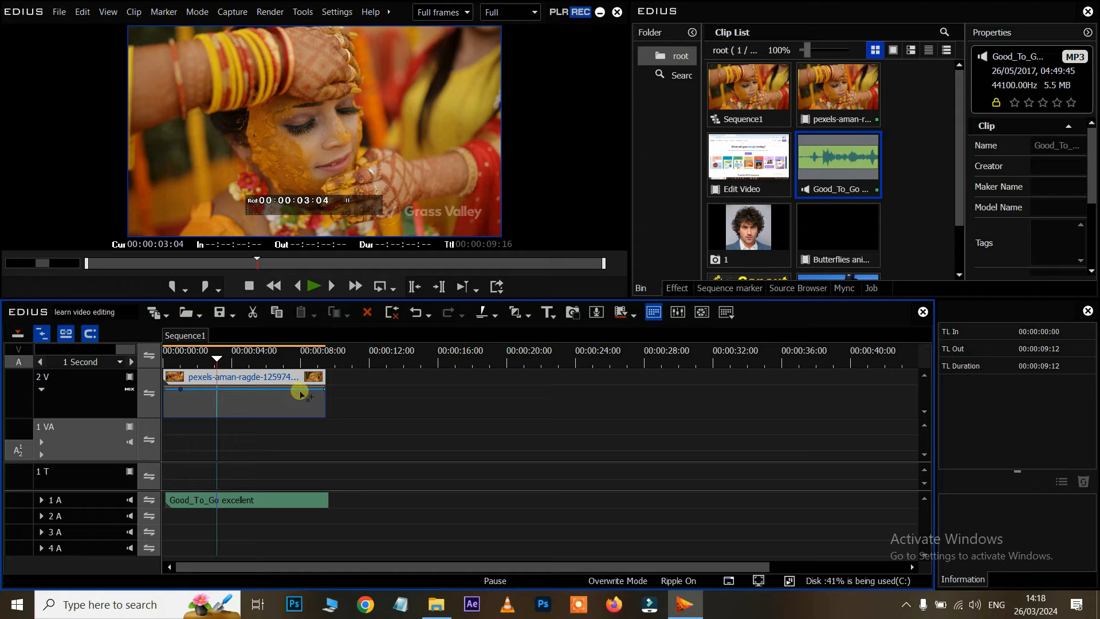
click(304, 389)
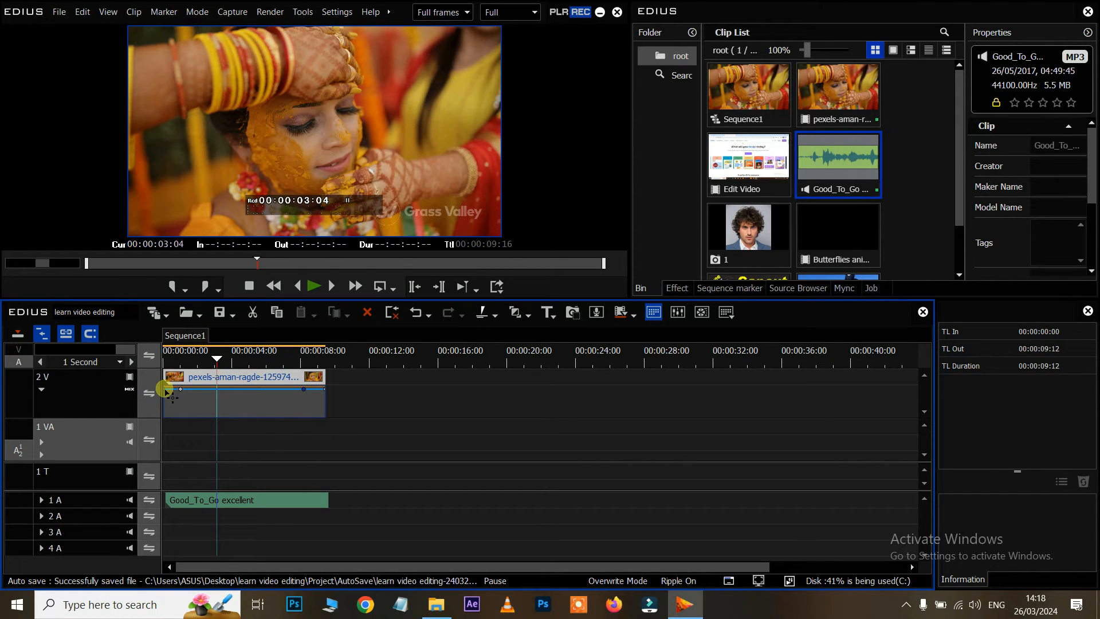
drag(165, 390, 161, 415)
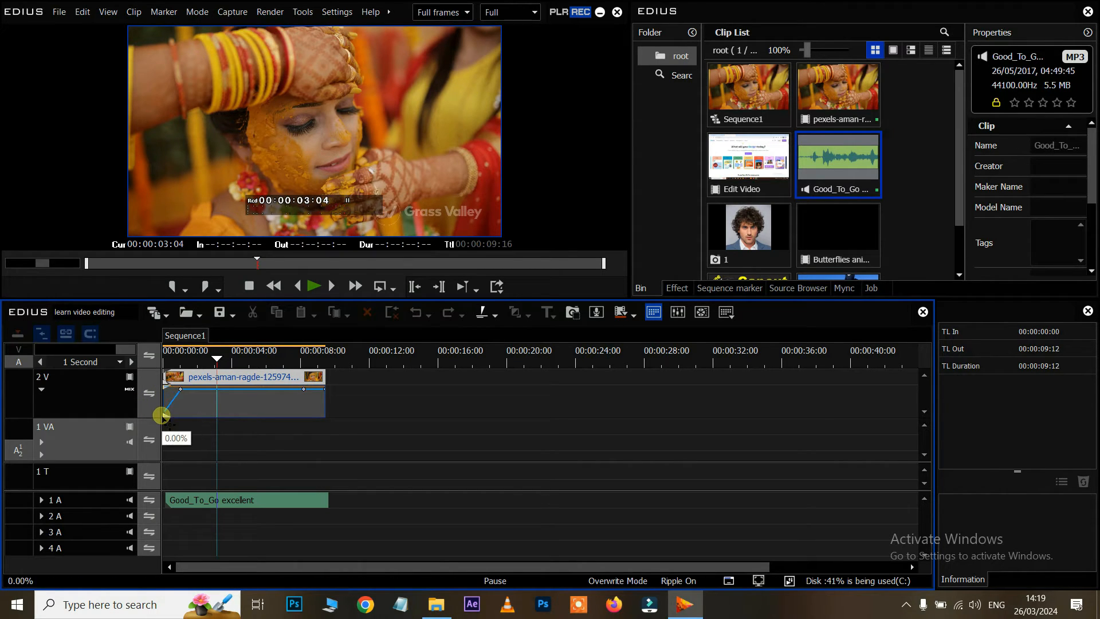
drag(216, 359, 325, 425)
drag(318, 363, 180, 361)
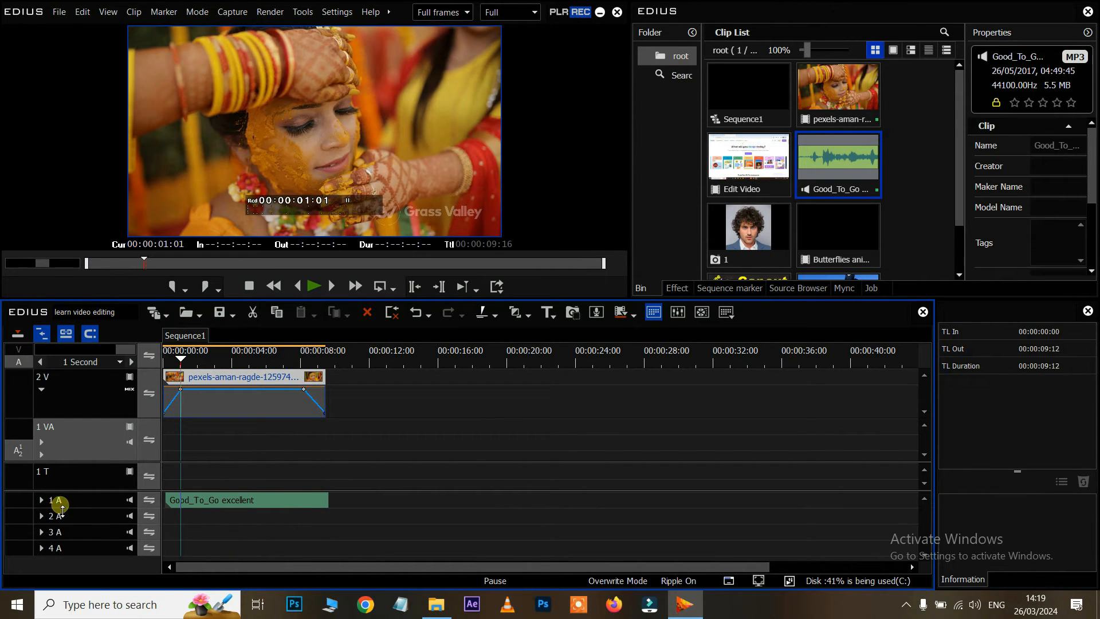
Keyframe Good_To_Go's volume at 00:00:07:20 and pull the end down to silence.
click(215, 507)
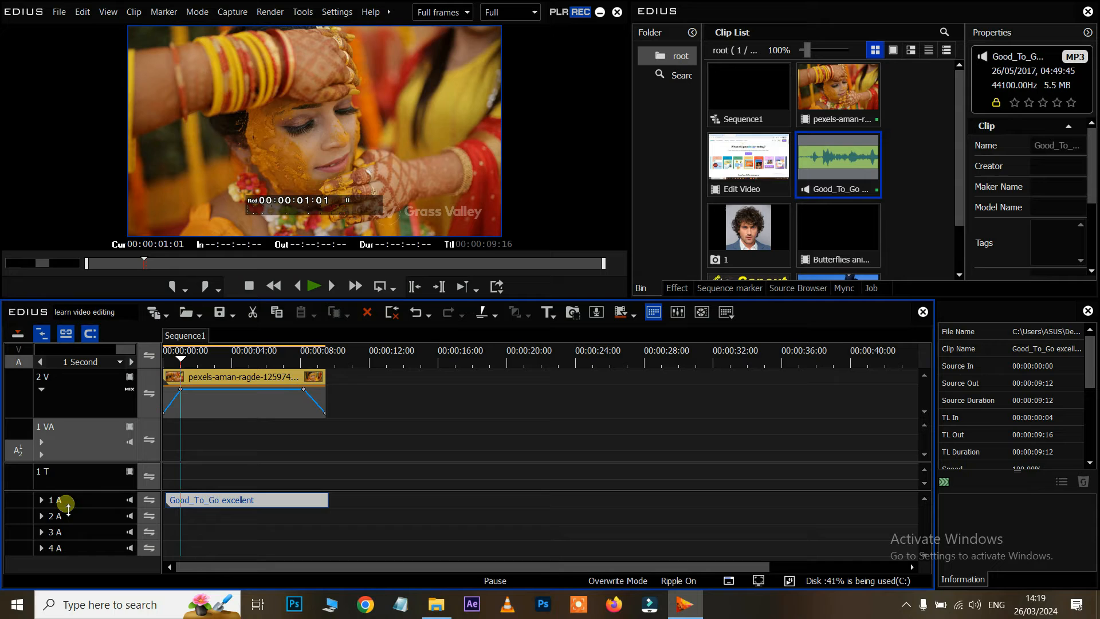
click(42, 499)
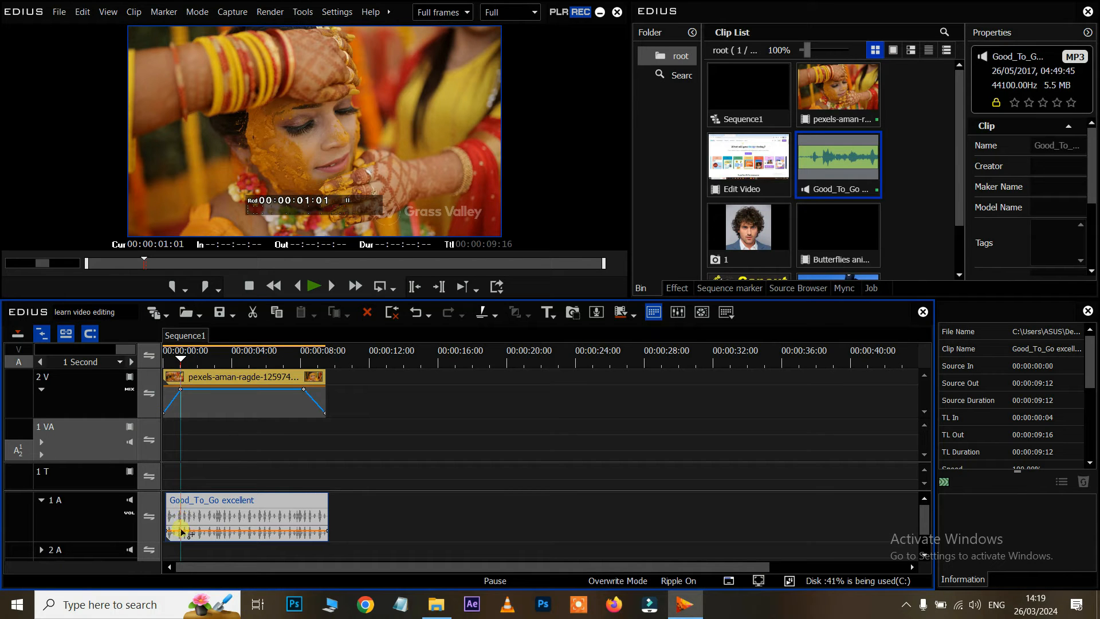
drag(185, 364, 305, 533)
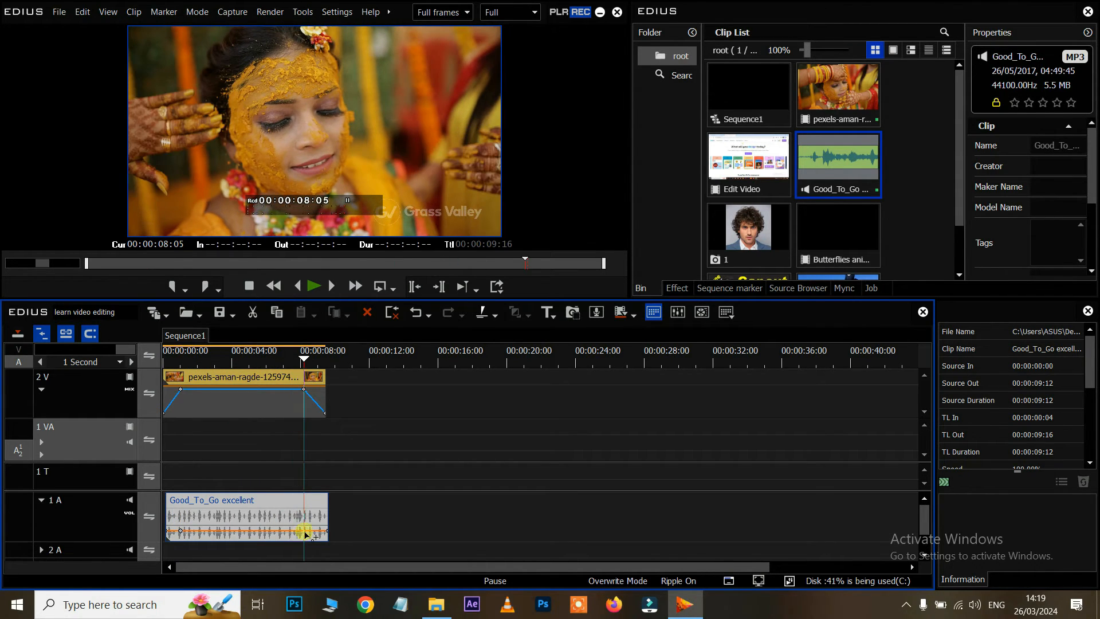
click(305, 531)
drag(326, 531, 327, 542)
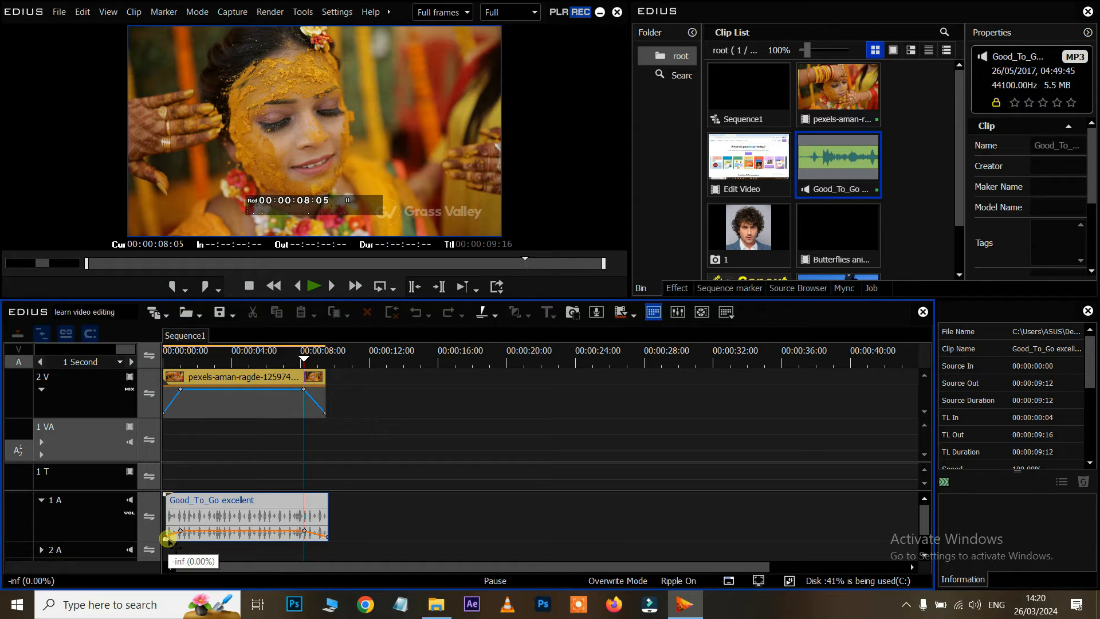
Play back the fade in and fade out, then collapse tracks 2 V and 1 A.
click(172, 379)
key(Home)
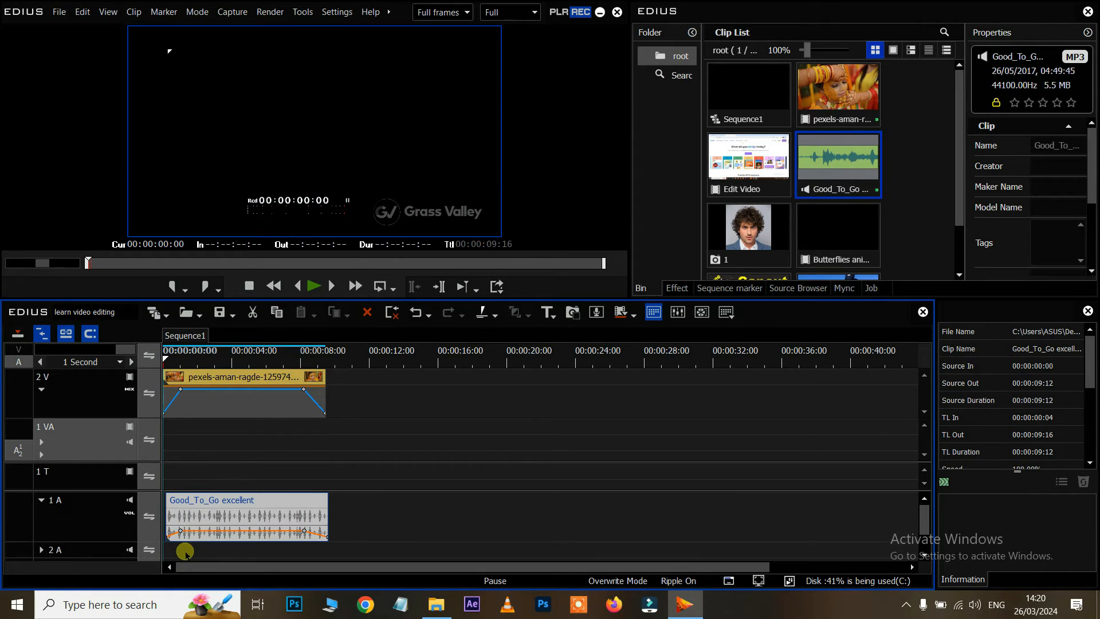
key(space)
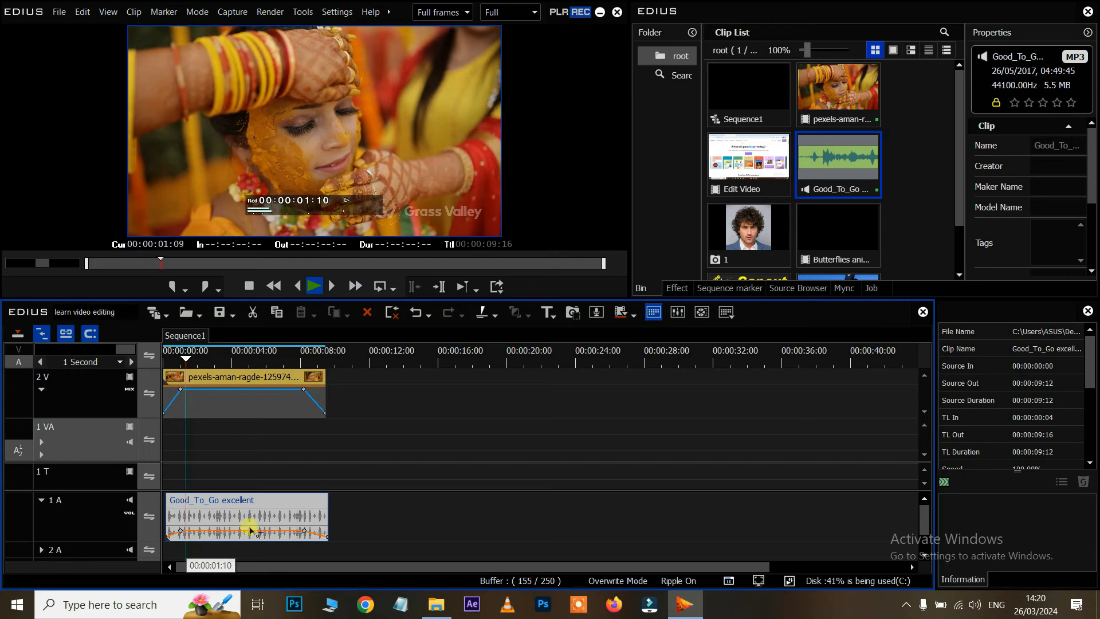
click(298, 358)
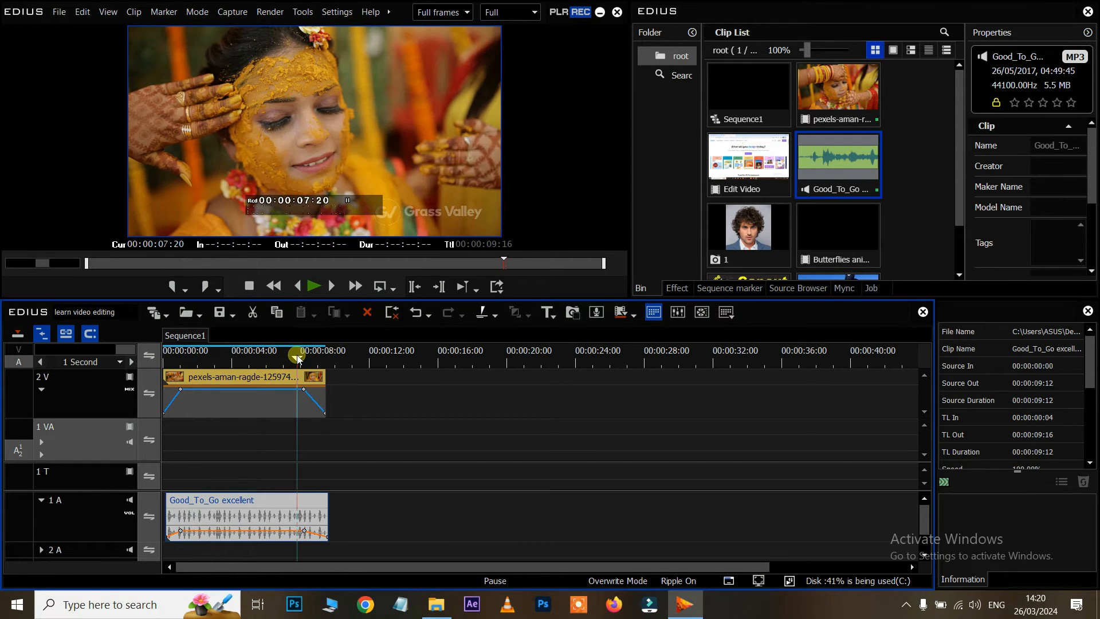
key(space)
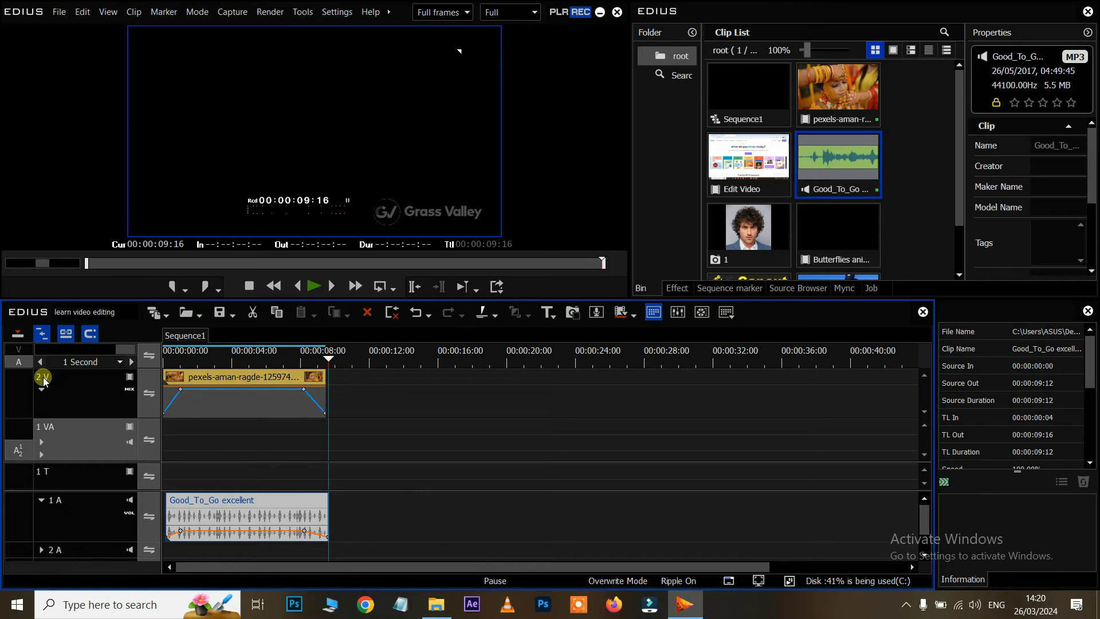
click(41, 387)
click(42, 478)
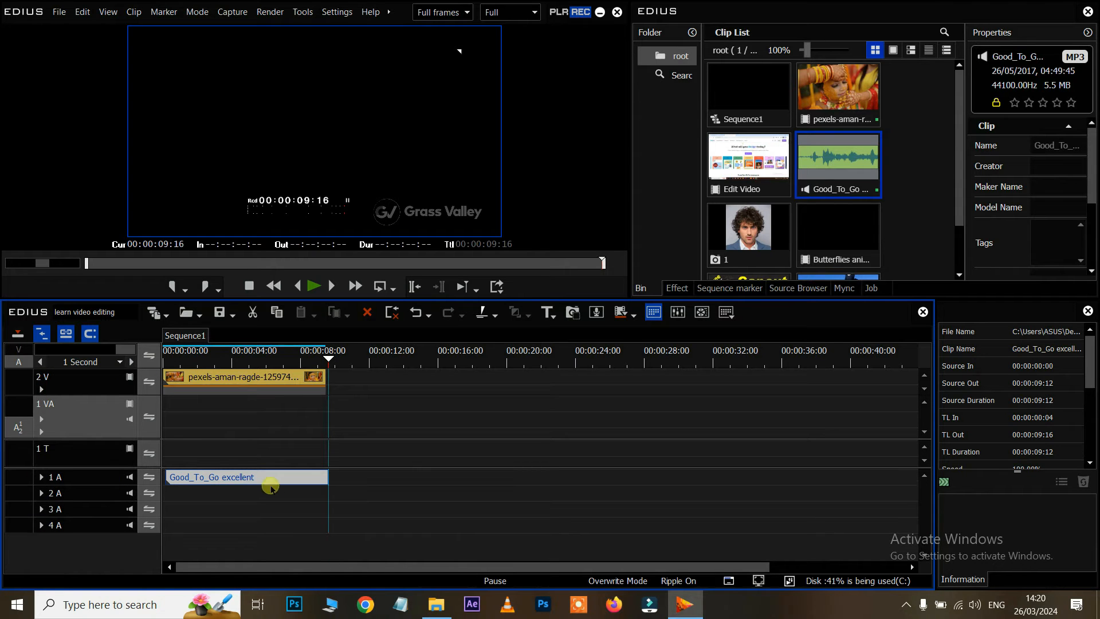
mouse_move(322, 371)
mouse_down()
mouse_move(197, 367)
mouse_move(306, 393)
mouse_move(319, 367)
mouse_up()
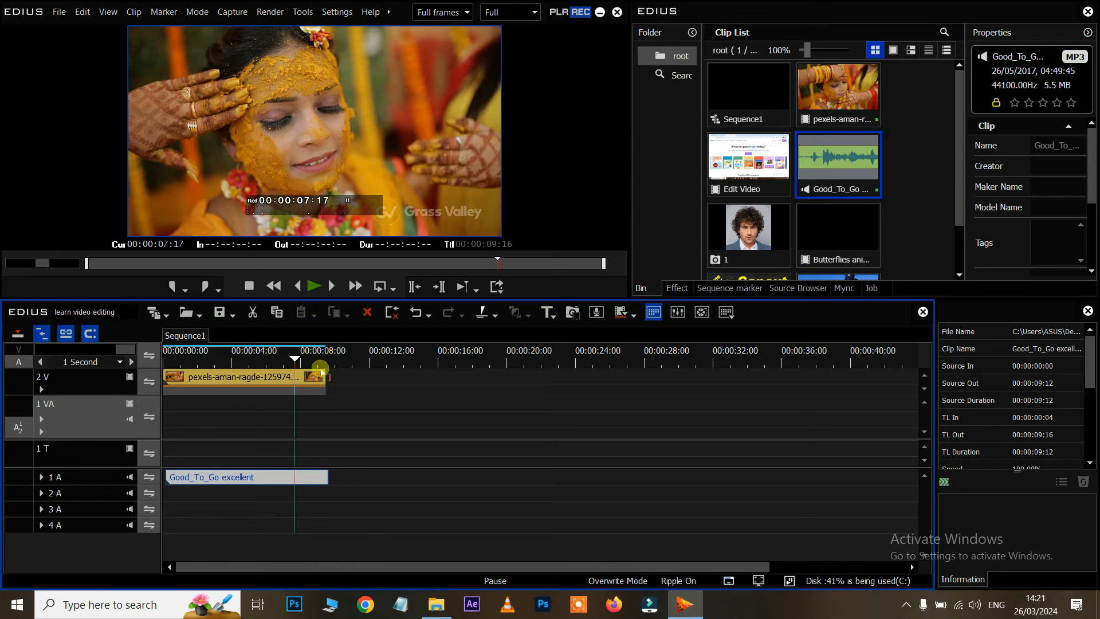
Save the current frame as the PNG still 'snapshot 1' into the bin.
click(573, 312)
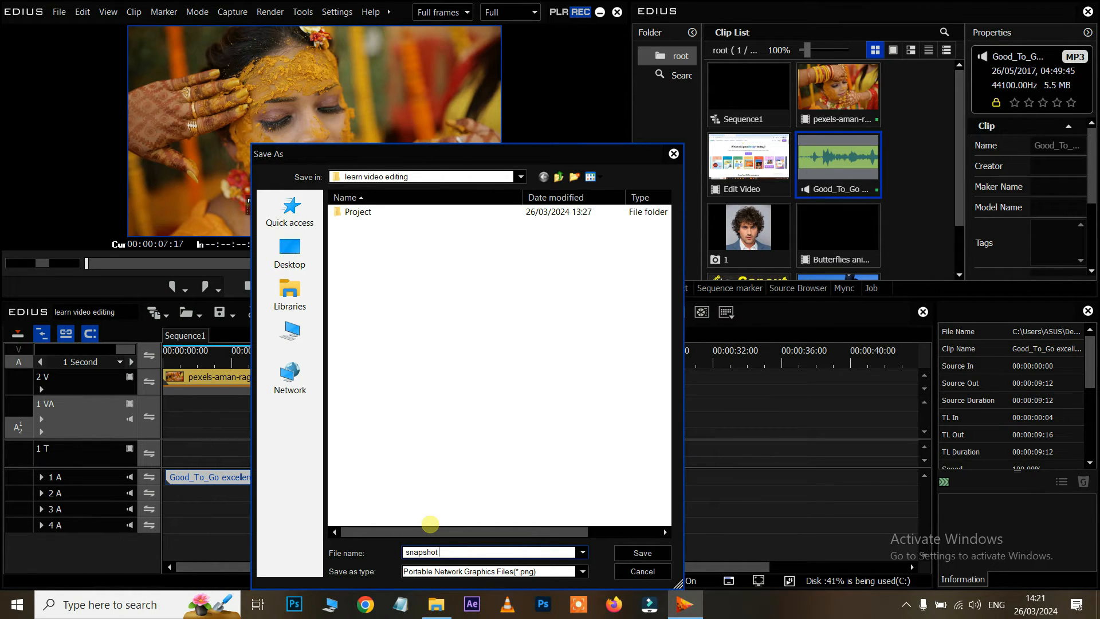
click(632, 553)
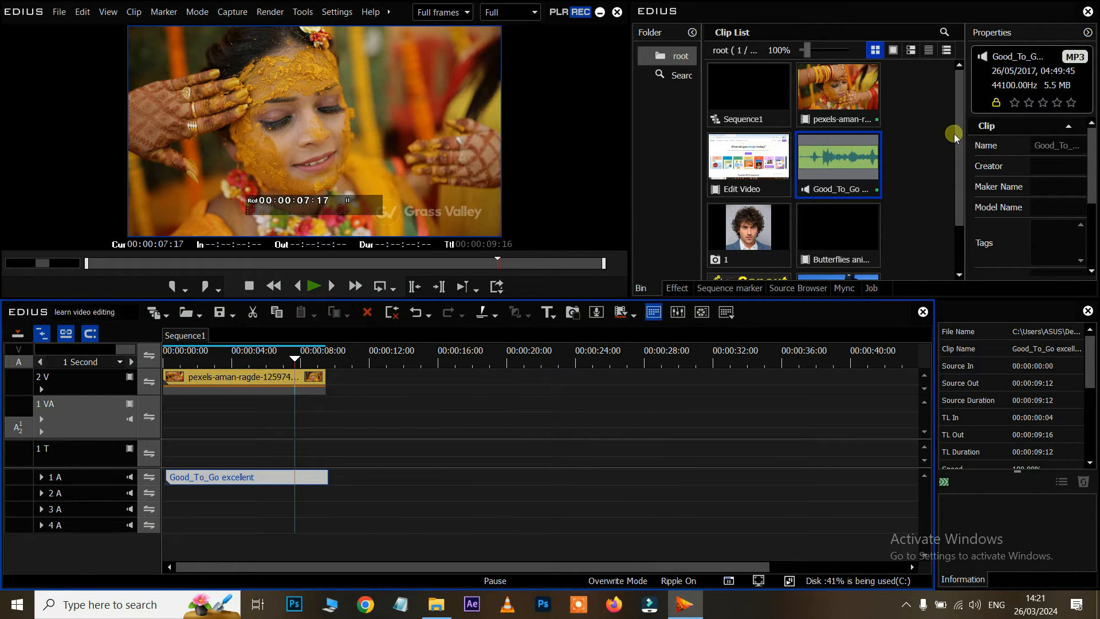
drag(958, 131, 945, 231)
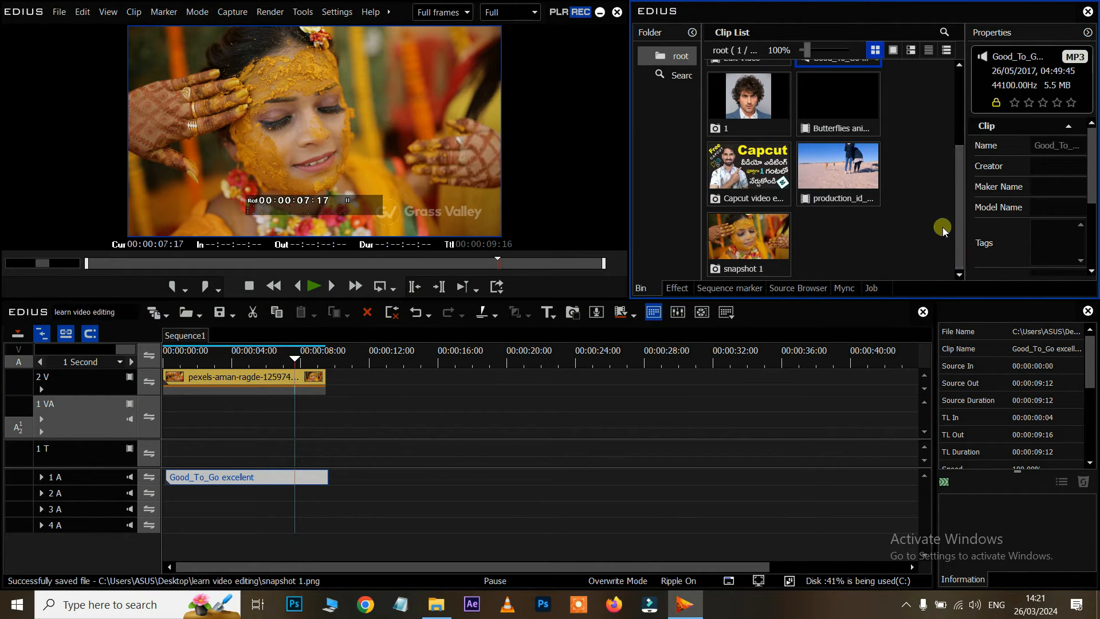
Place snapshot 1 on track 2 V and play the sequence.
drag(752, 238, 352, 433)
click(362, 356)
drag(362, 356, 378, 356)
drag(376, 404, 217, 382)
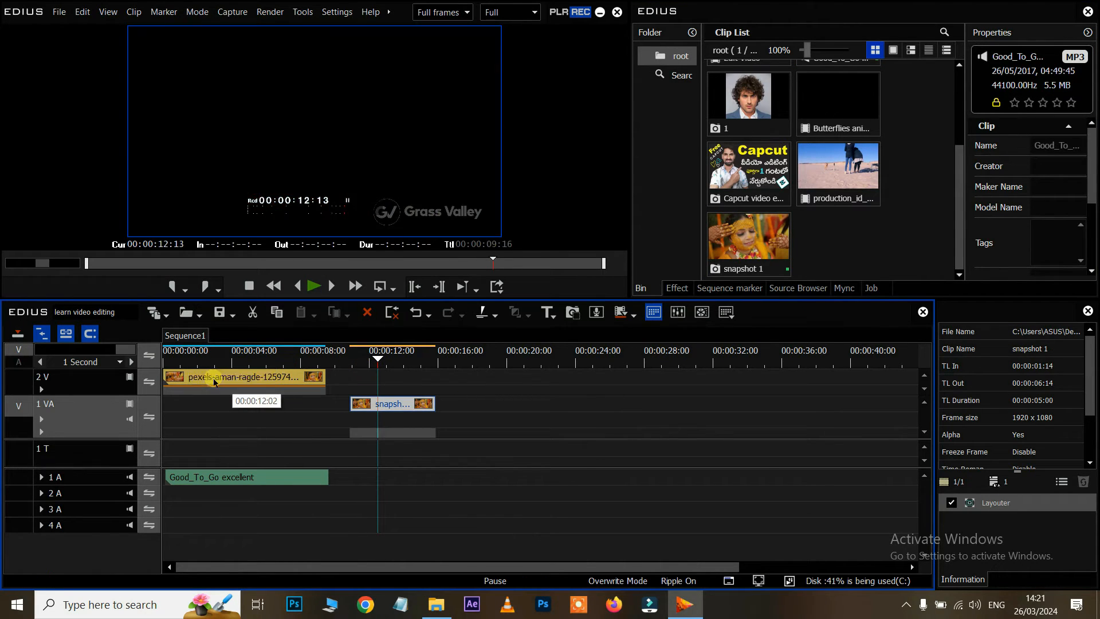
click(180, 355)
key(space)
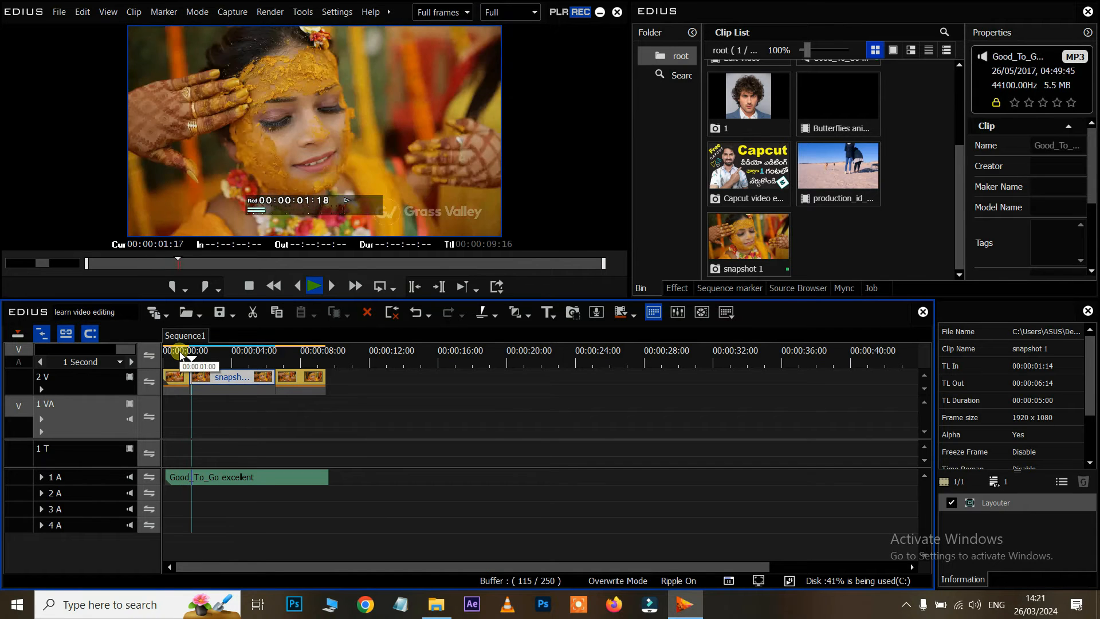
key(space)
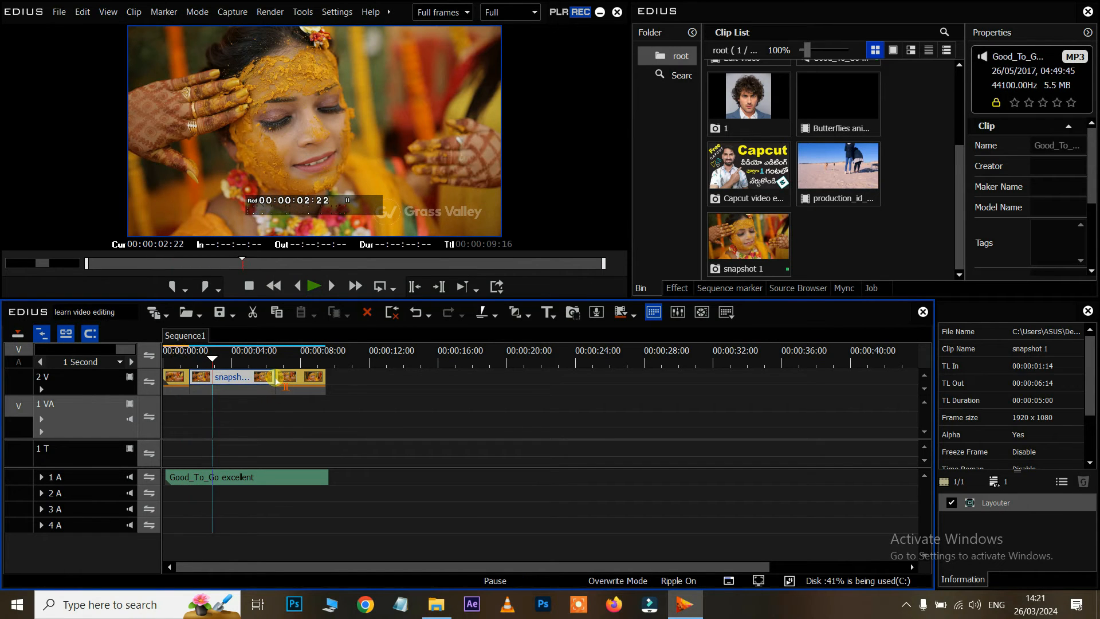
Trim the snapshot shorter, replay it, and create Sequence2.
drag(276, 378, 212, 377)
click(183, 356)
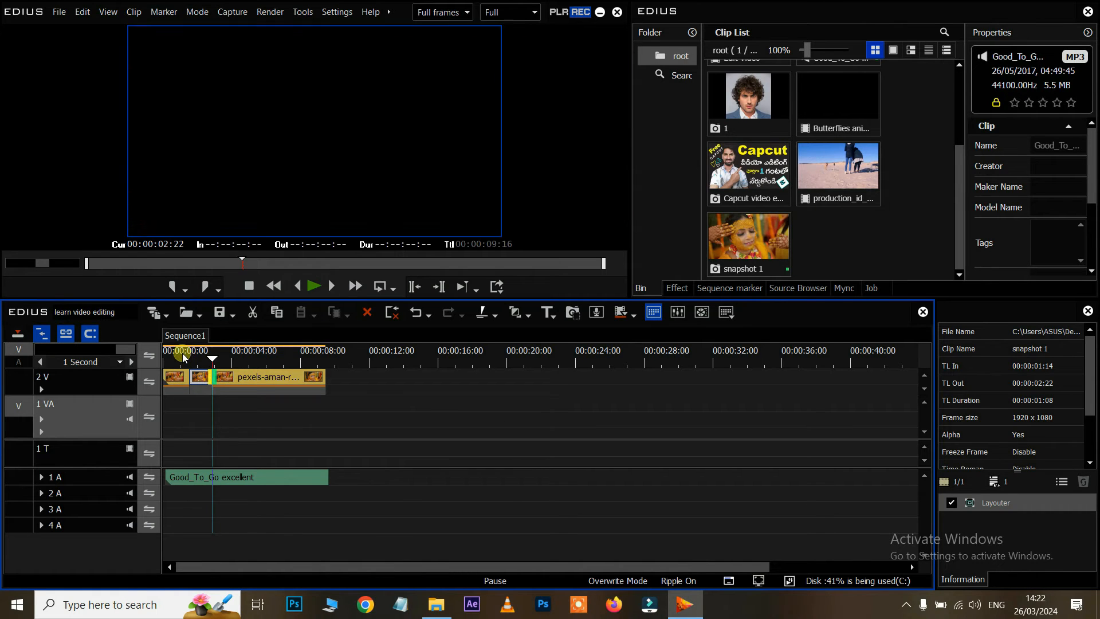
key(space)
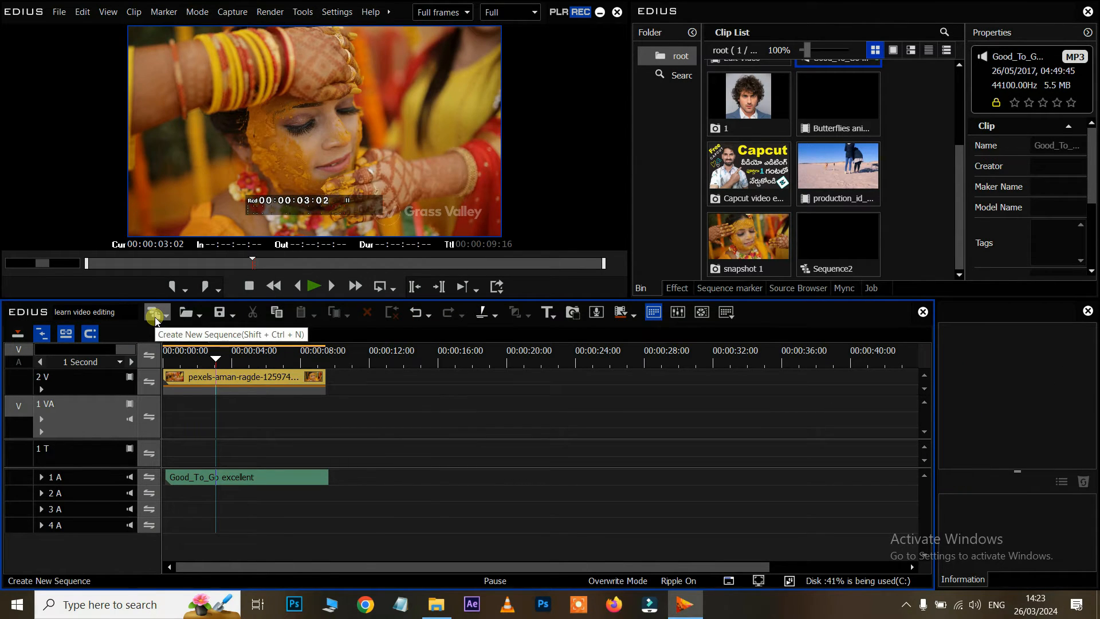
click(155, 317)
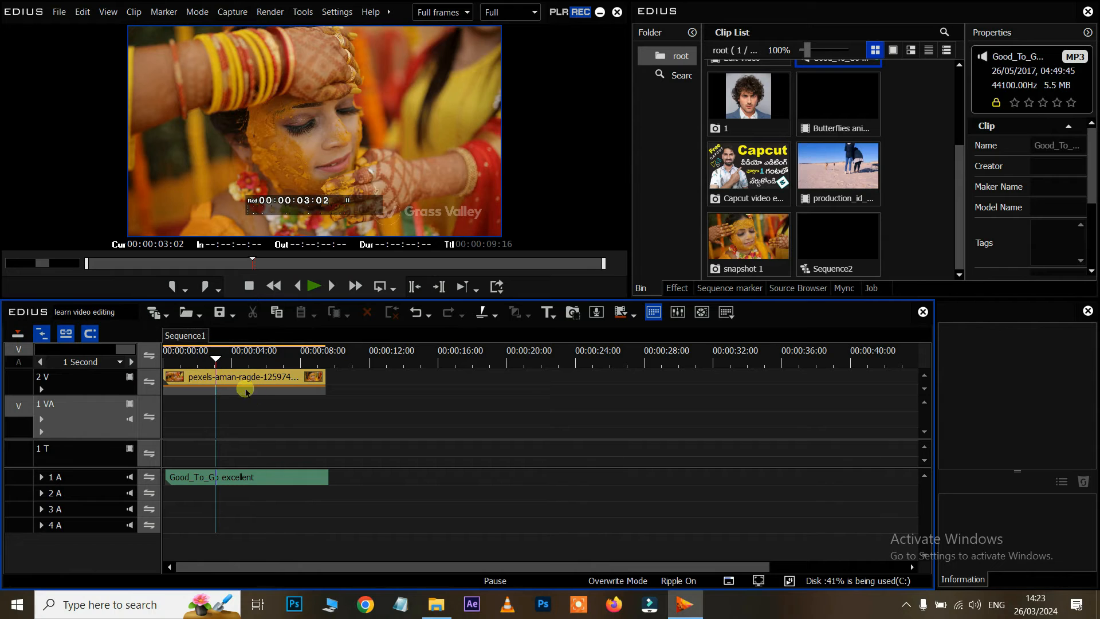
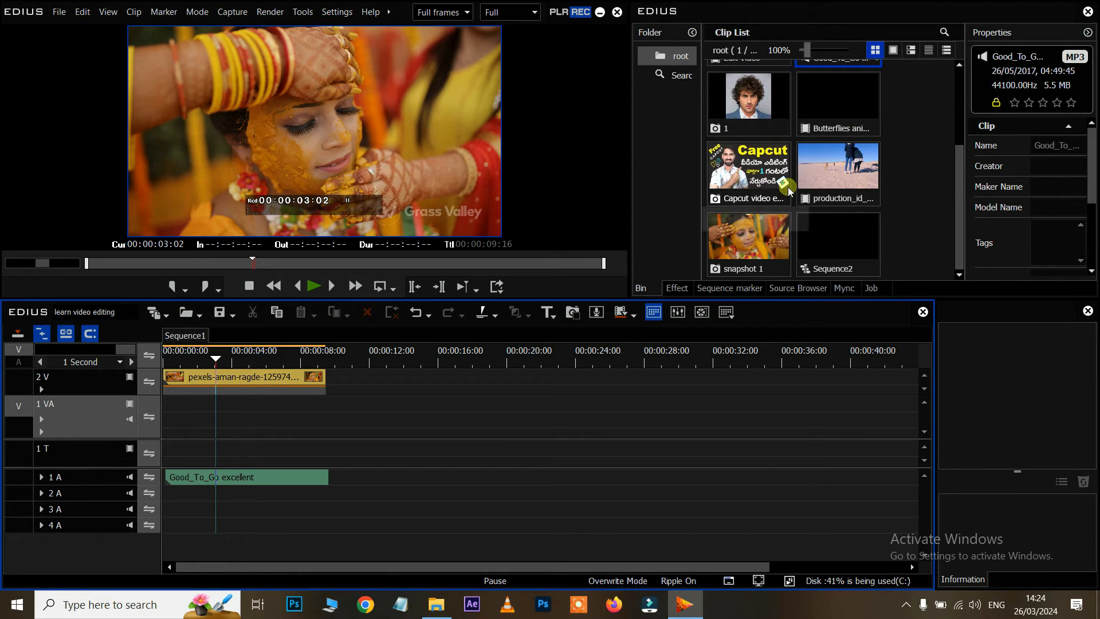
Create Sequence3, drop snapshot 1 into it, then cut it back out.
click(163, 314)
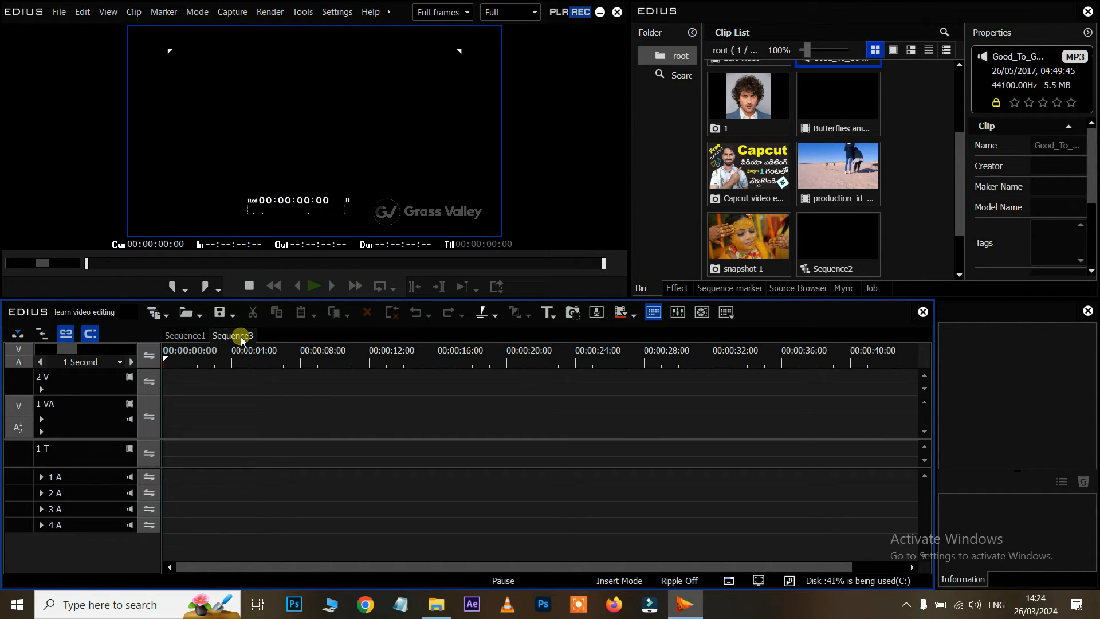
scroll(799, 152, down, 1)
scroll(803, 157, up, 2)
scroll(802, 157, down, 3)
drag(739, 218, 397, 421)
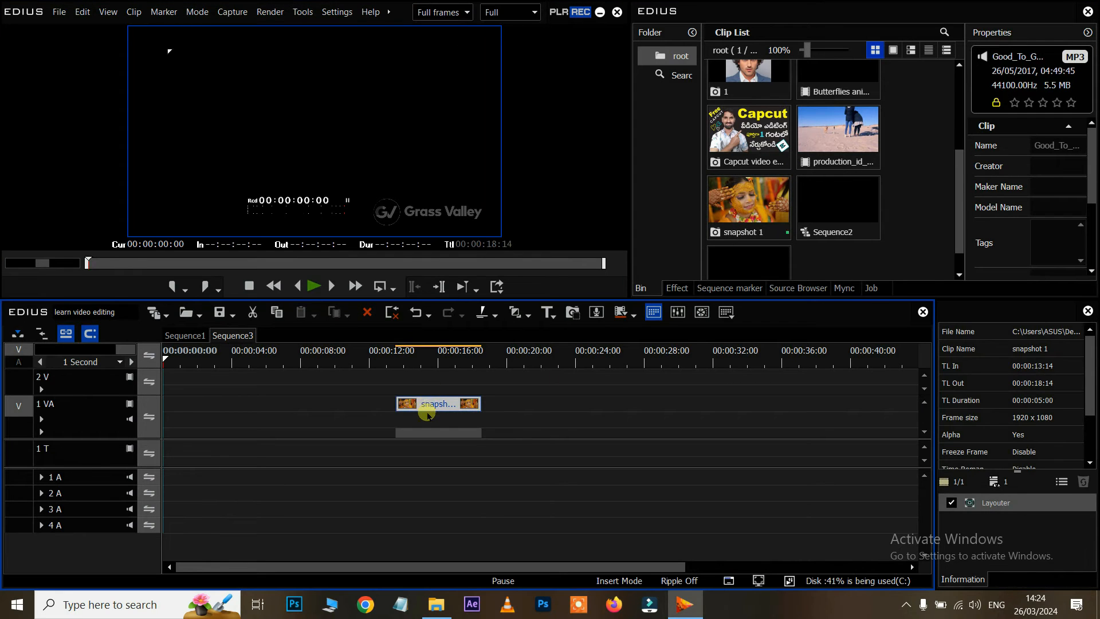
key(Delete)
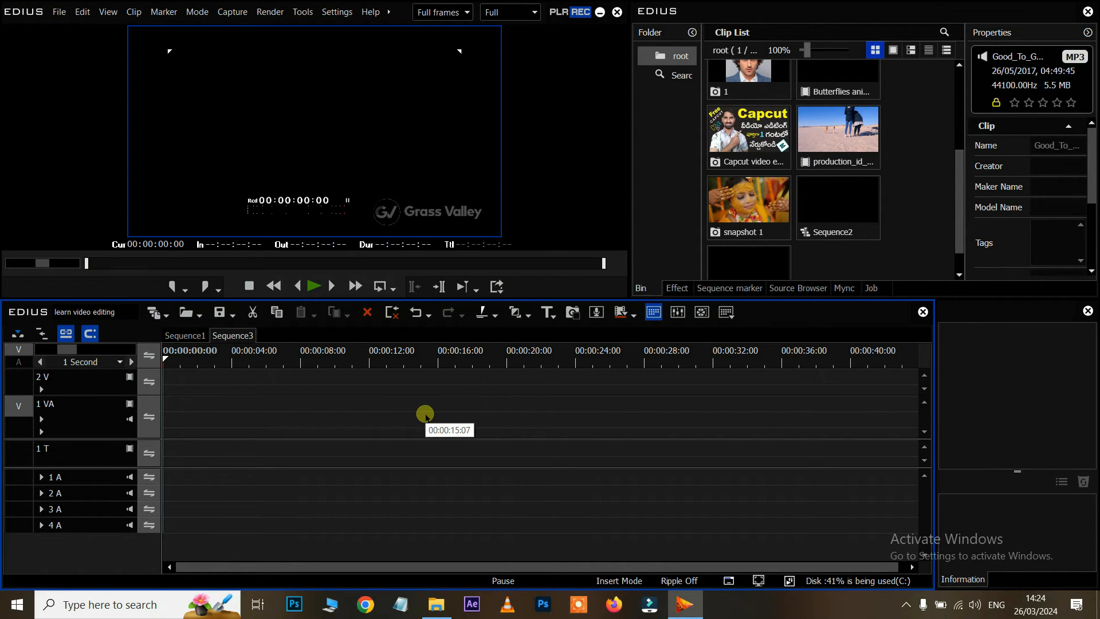
In Sequence1, paste snapshot 1 at 00:00:13:09, then remove it again.
click(185, 335)
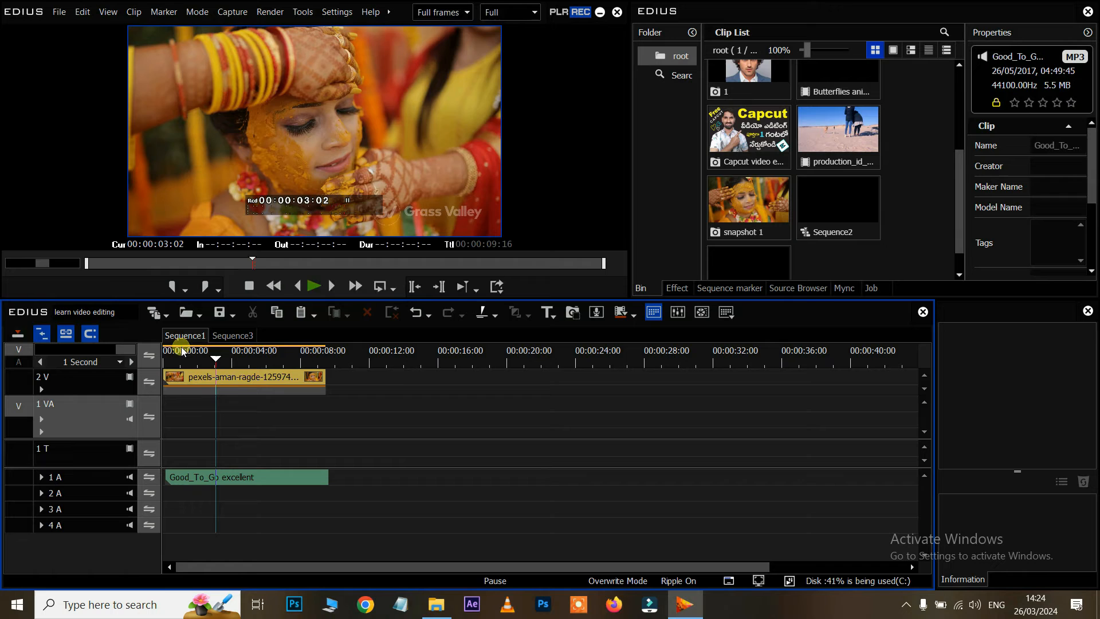
click(392, 356)
key(ctrl+z)
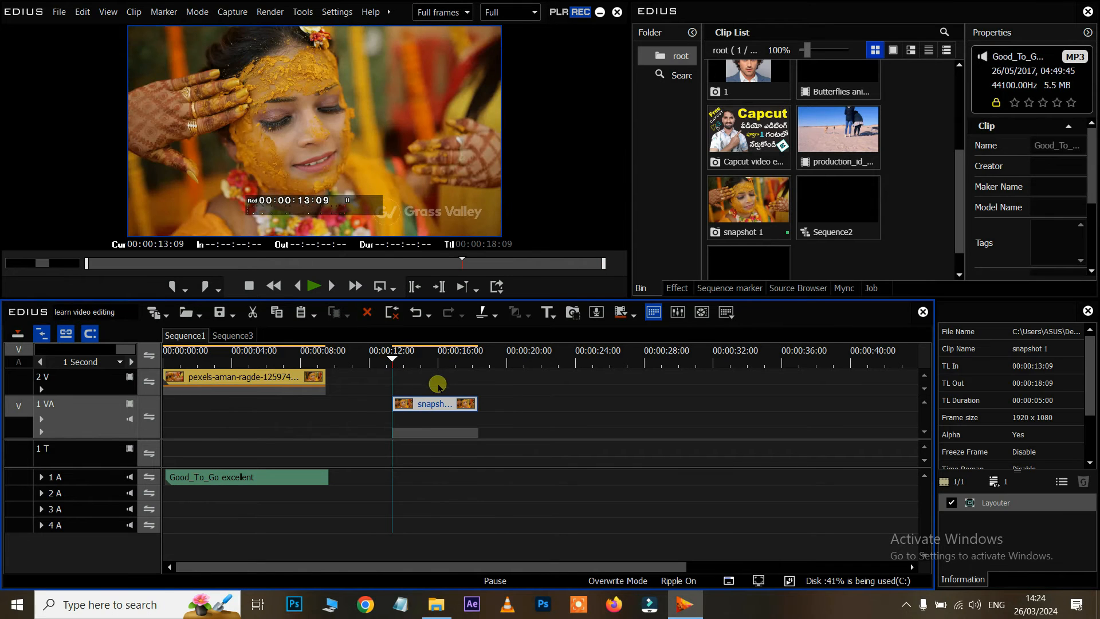
key(Delete)
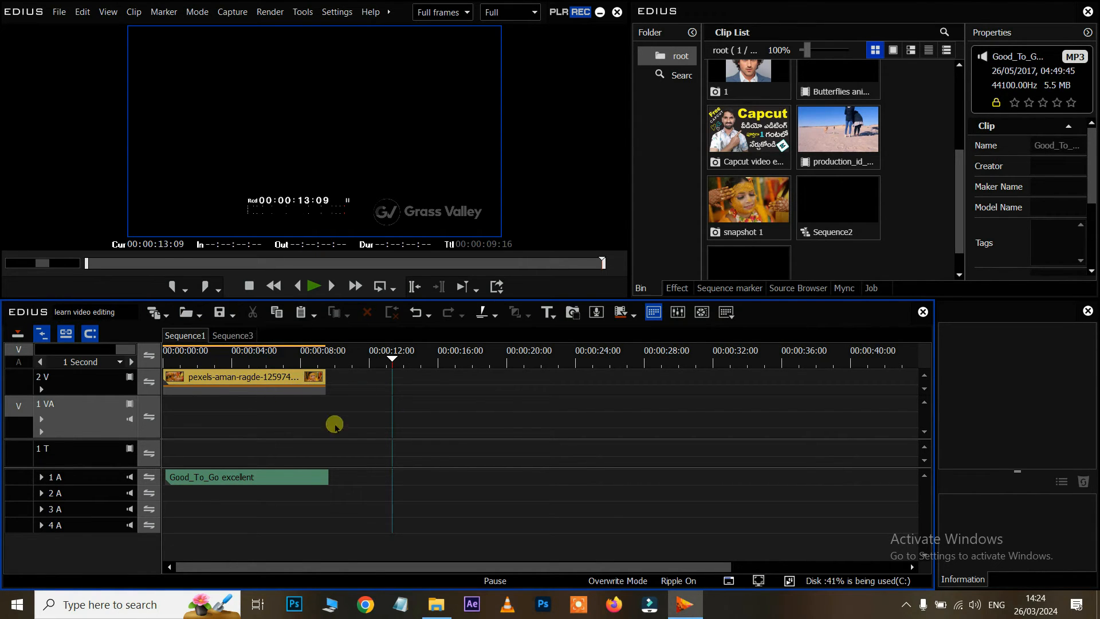
Save the project as learn video editing.ezp.
click(232, 318)
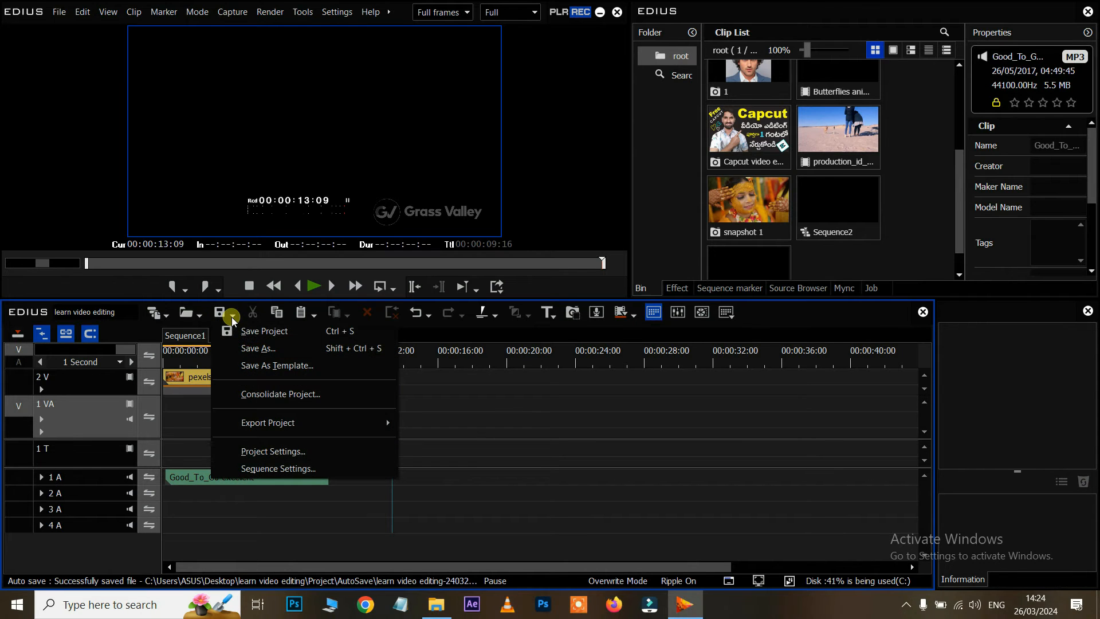
click(264, 332)
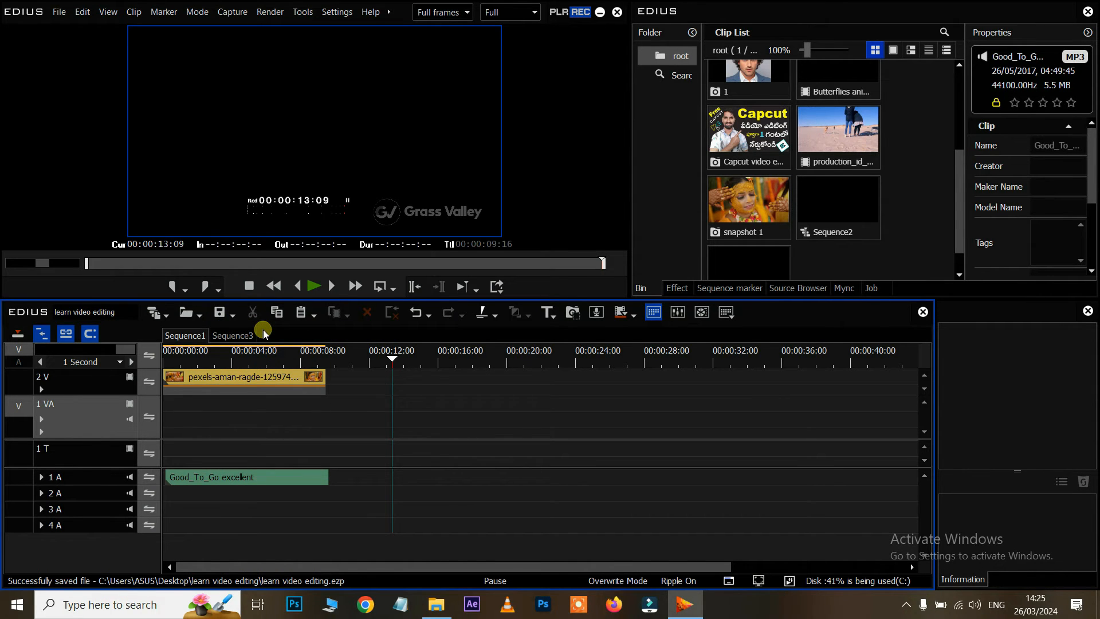
click(427, 408)
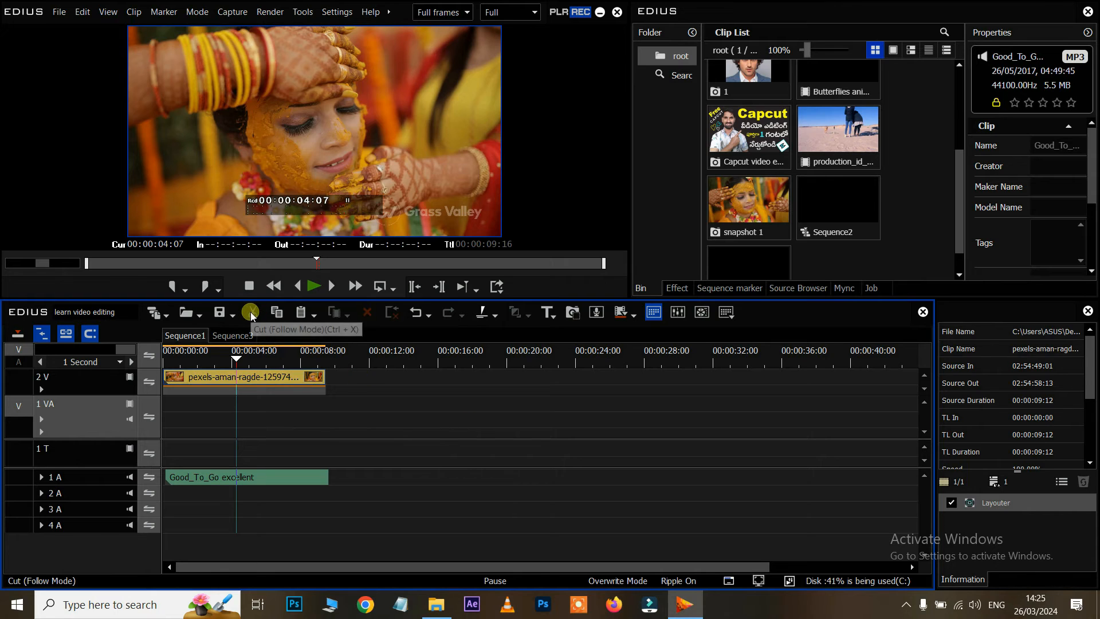
click(255, 380)
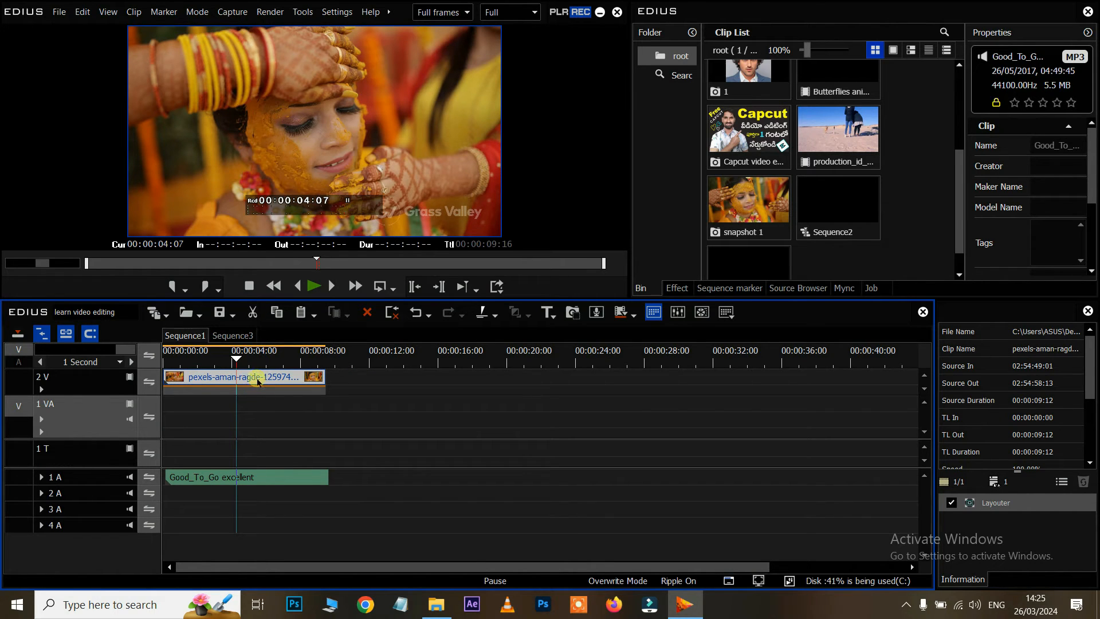
click(251, 312)
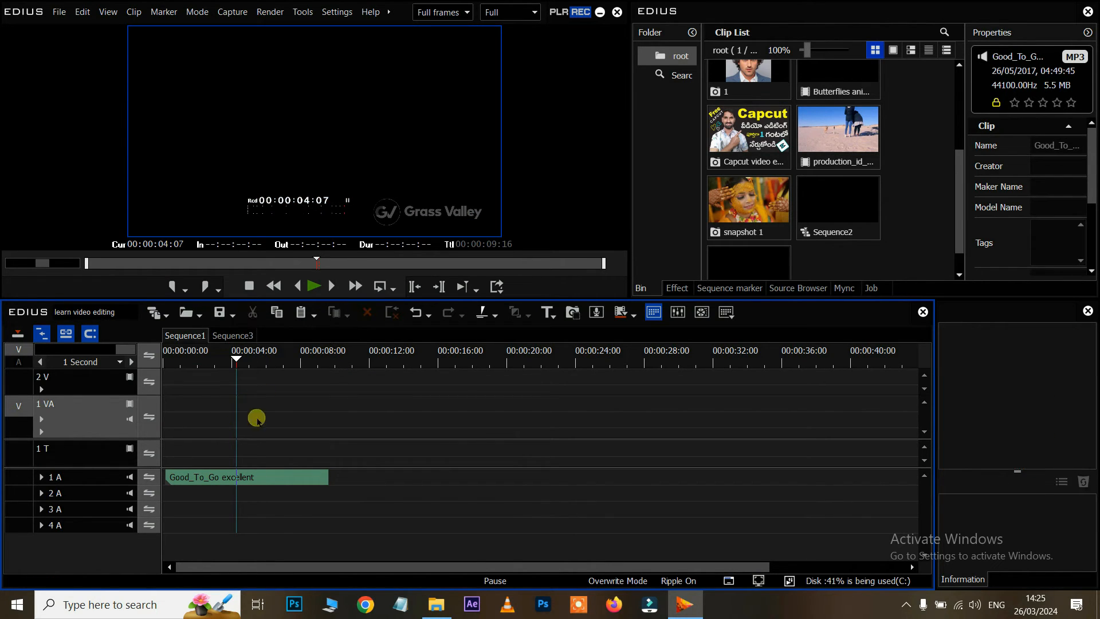
click(572, 357)
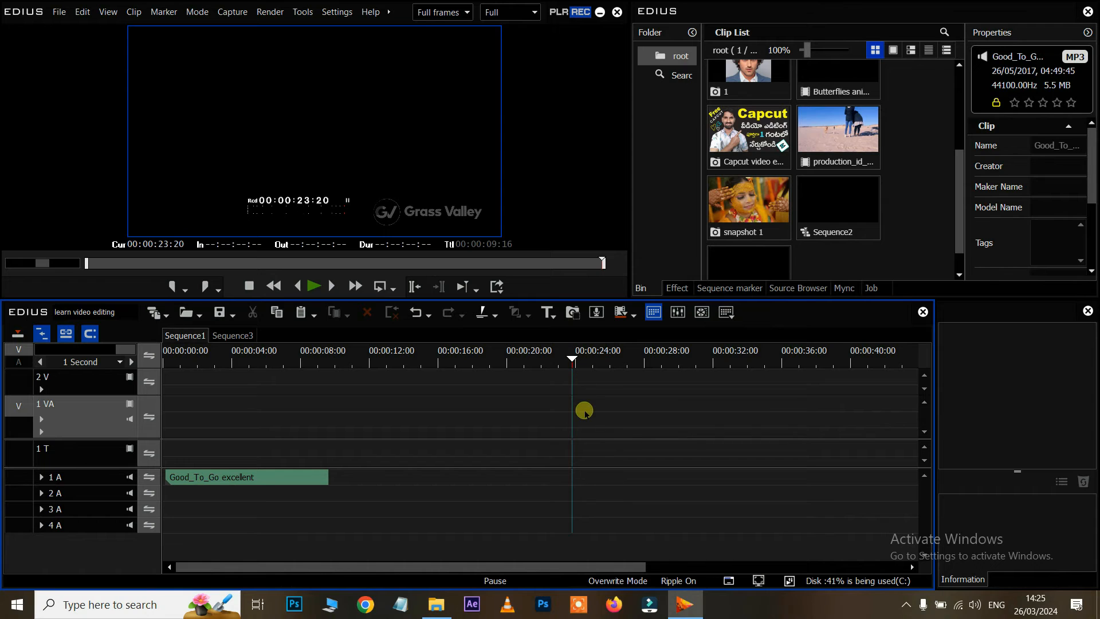
key(ctrl+v)
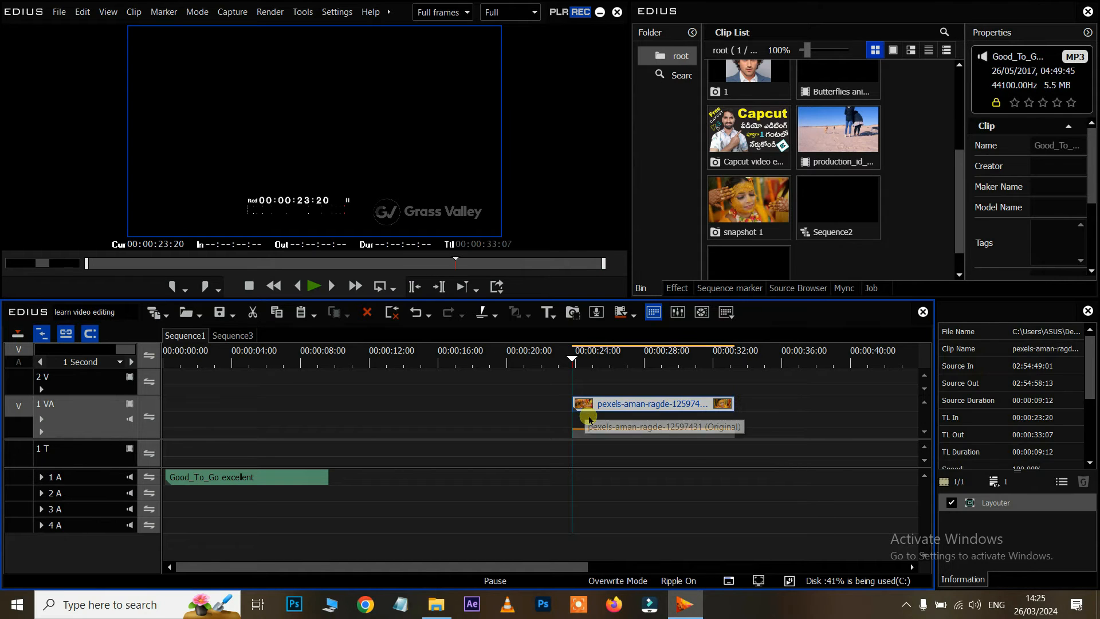
key(ctrl+z)
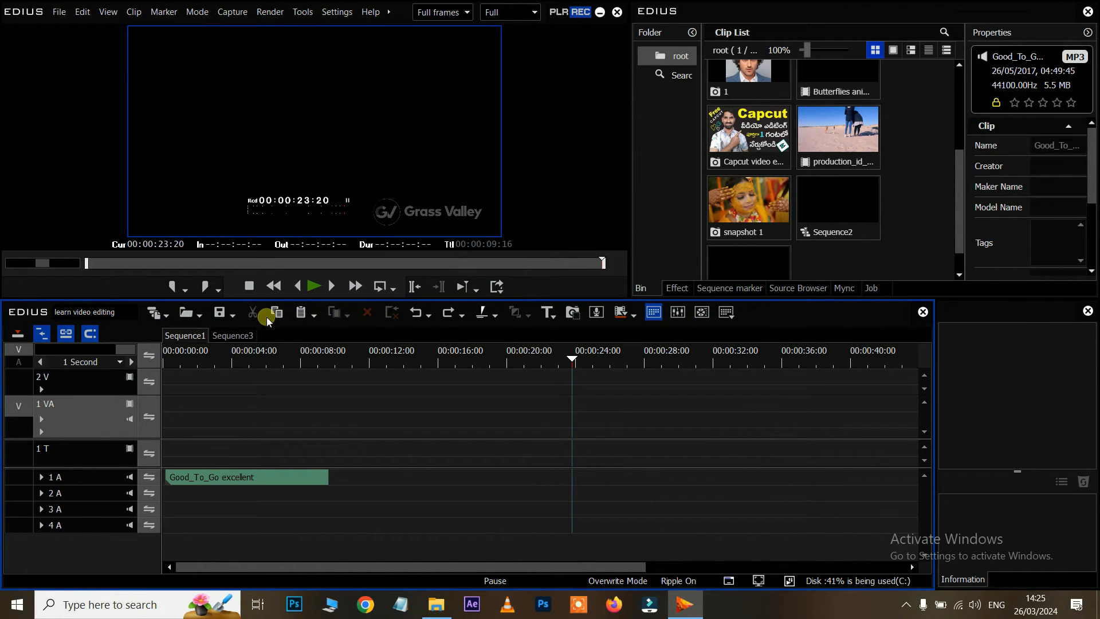
key(ctrl+z)
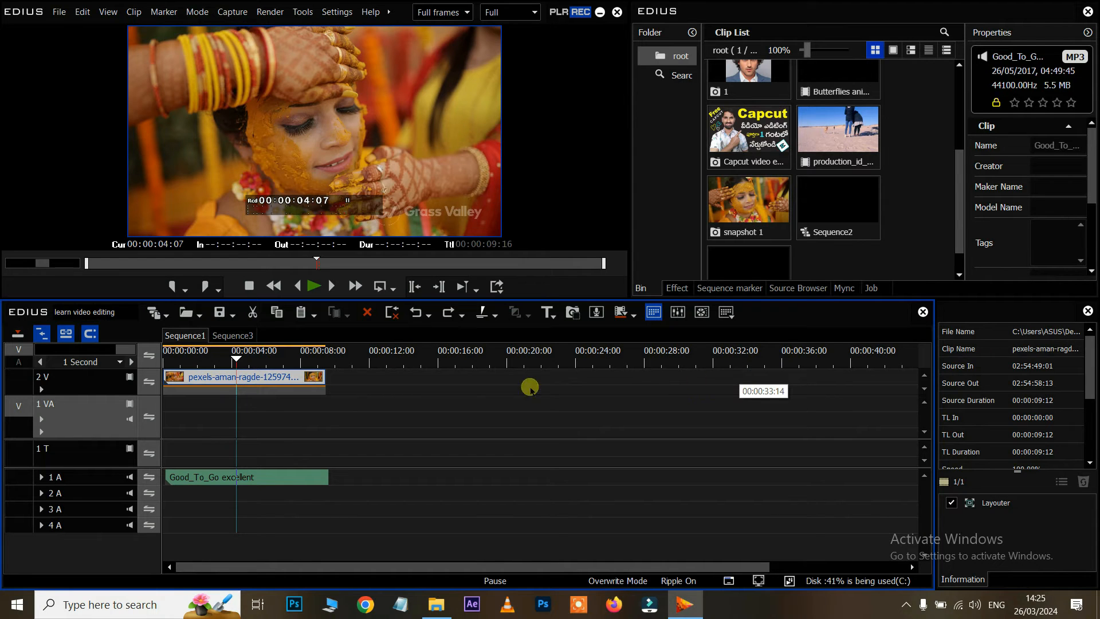
click(277, 311)
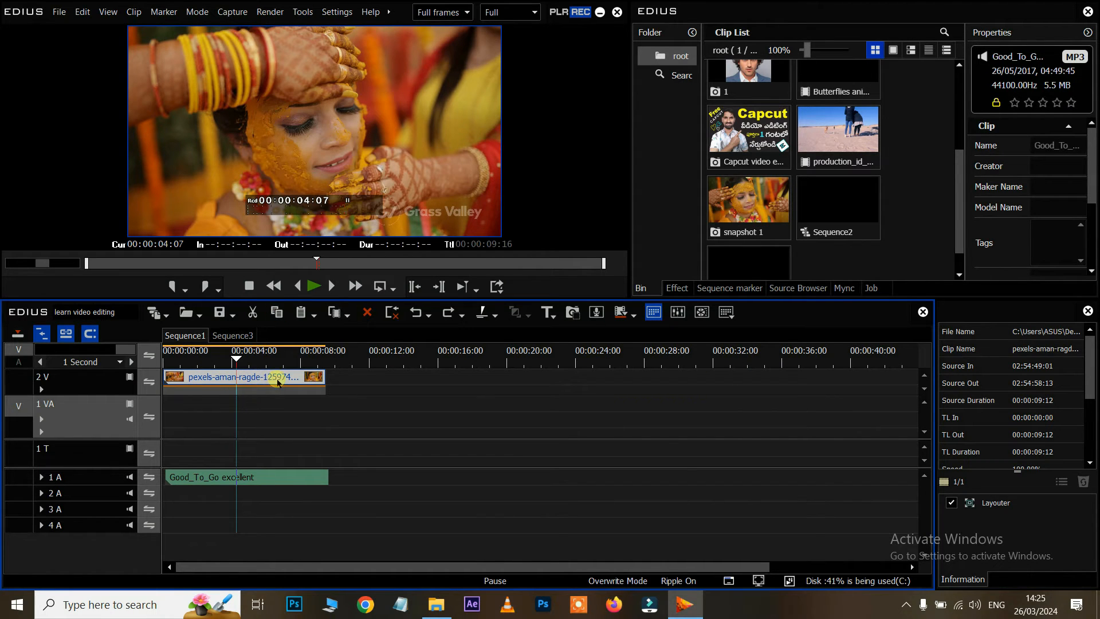
drag(233, 358, 490, 361)
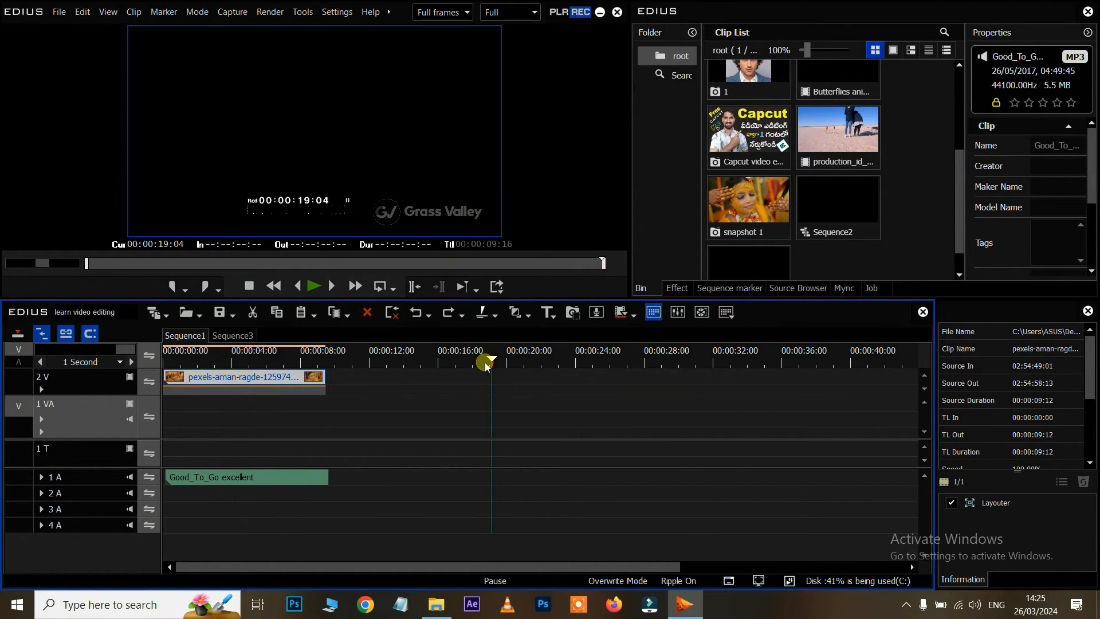
key(ctrl+v)
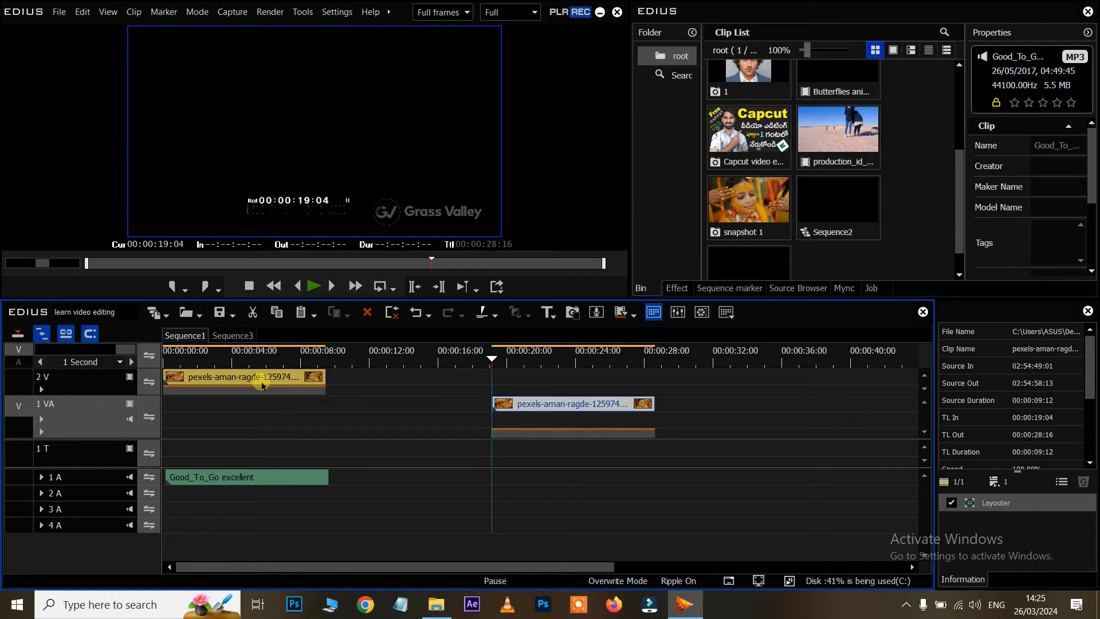
click(256, 378)
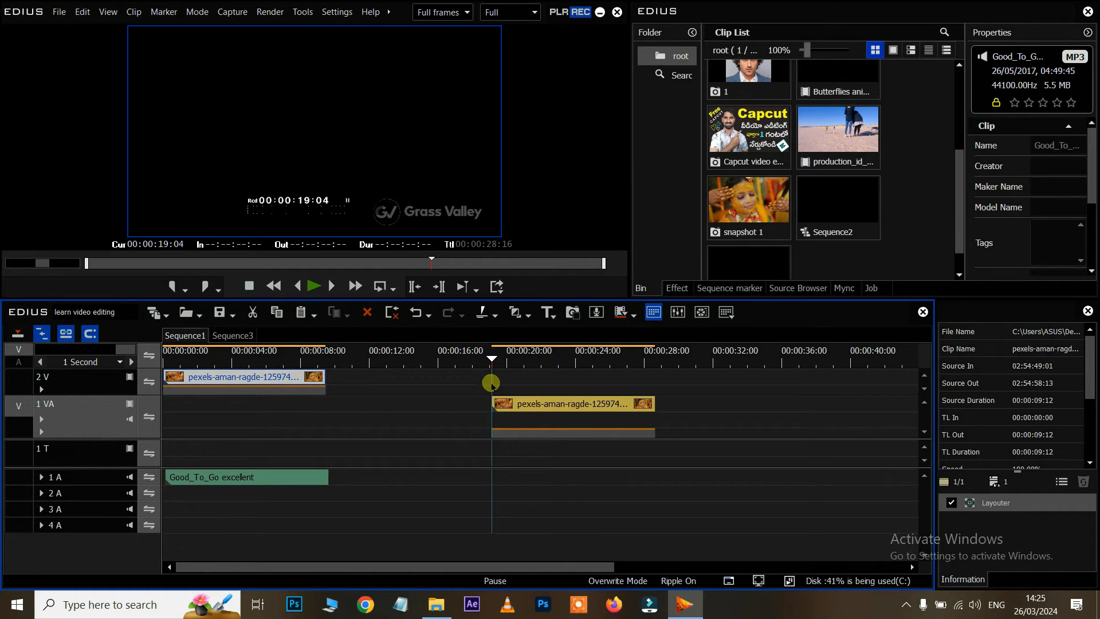
click(577, 405)
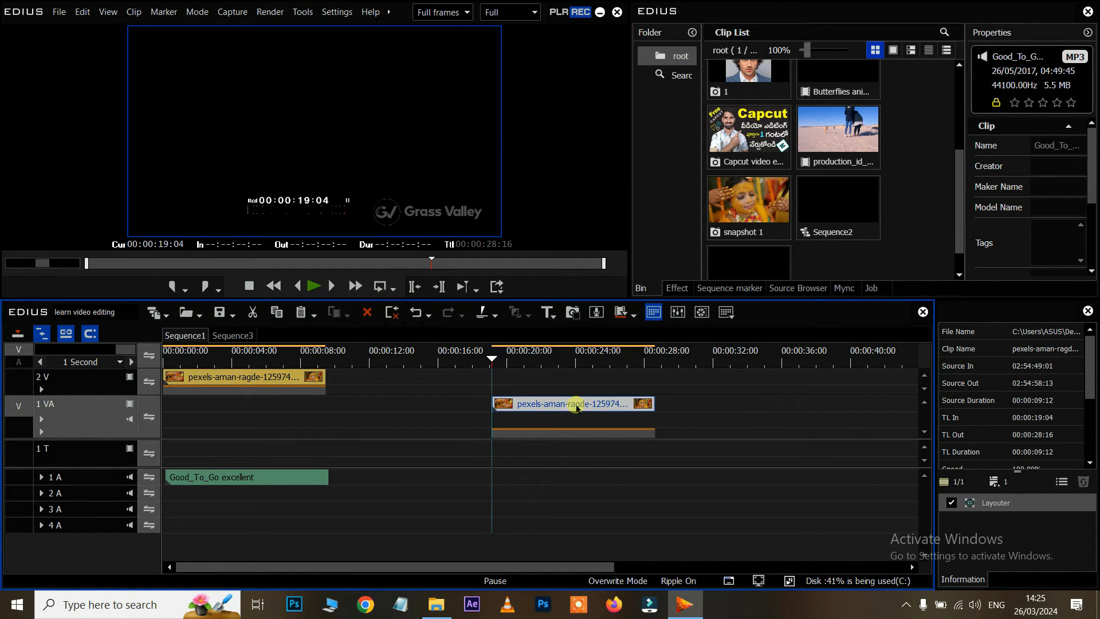
key(Delete)
click(233, 355)
click(211, 378)
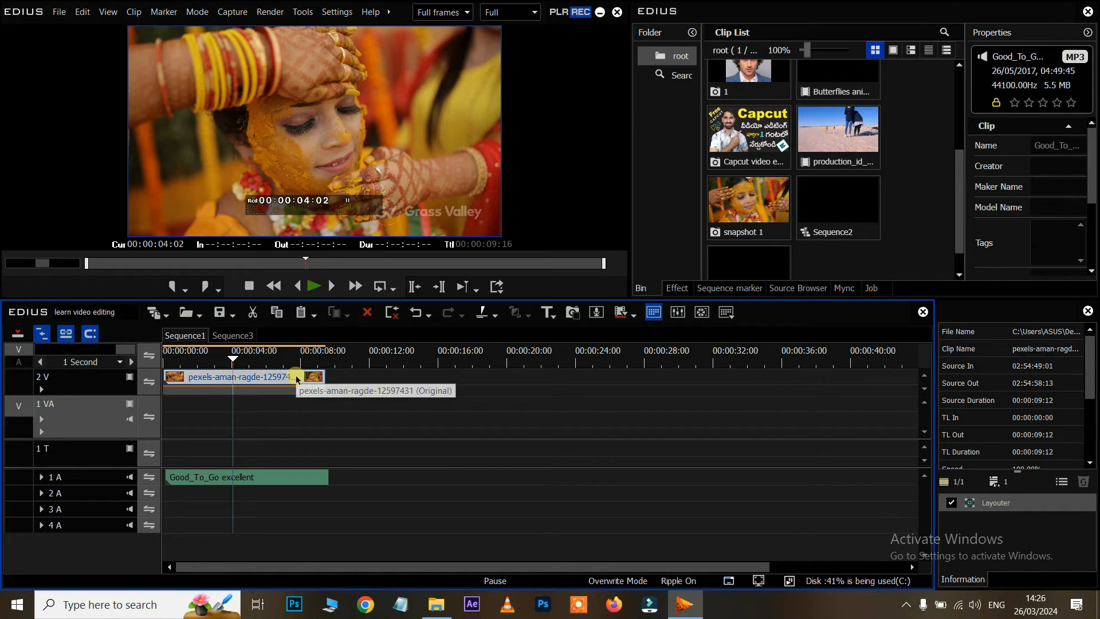
key(Delete)
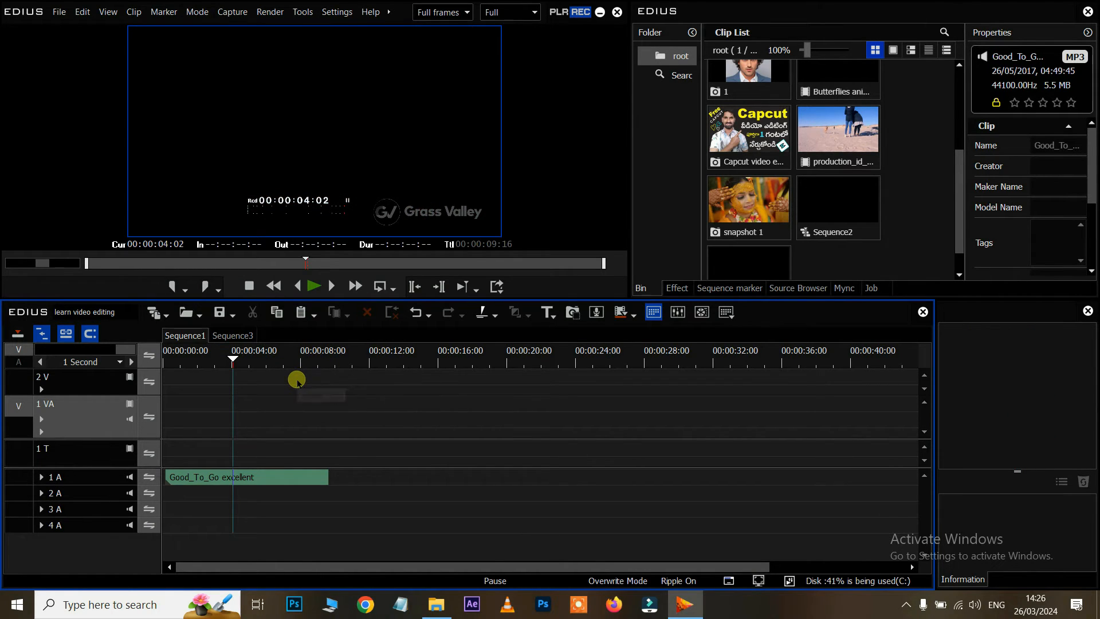
key(ctrl+z)
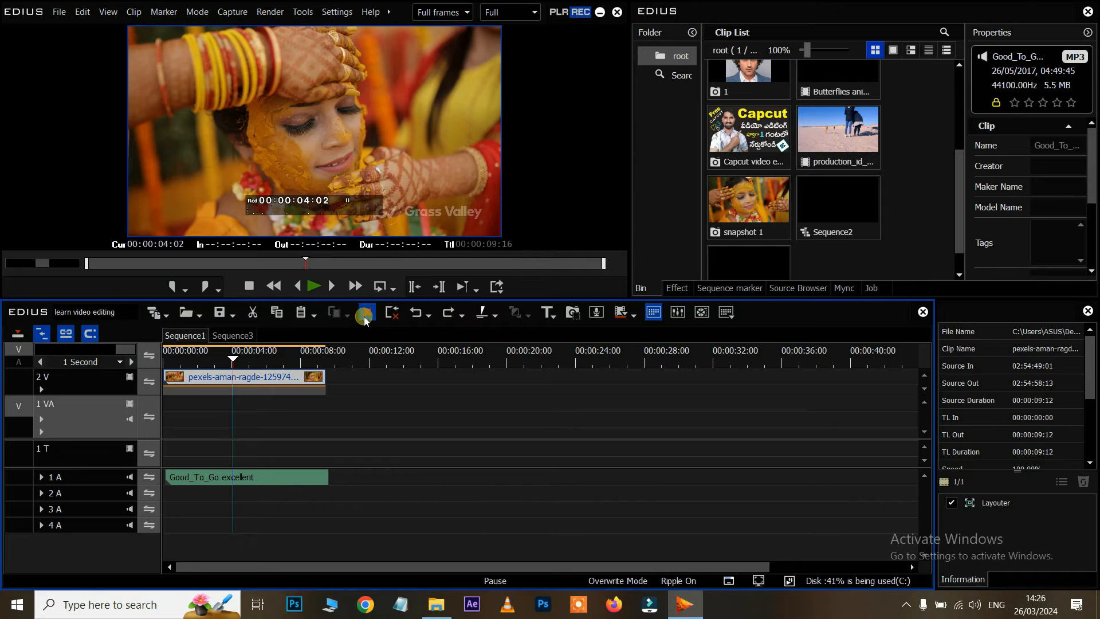
click(365, 313)
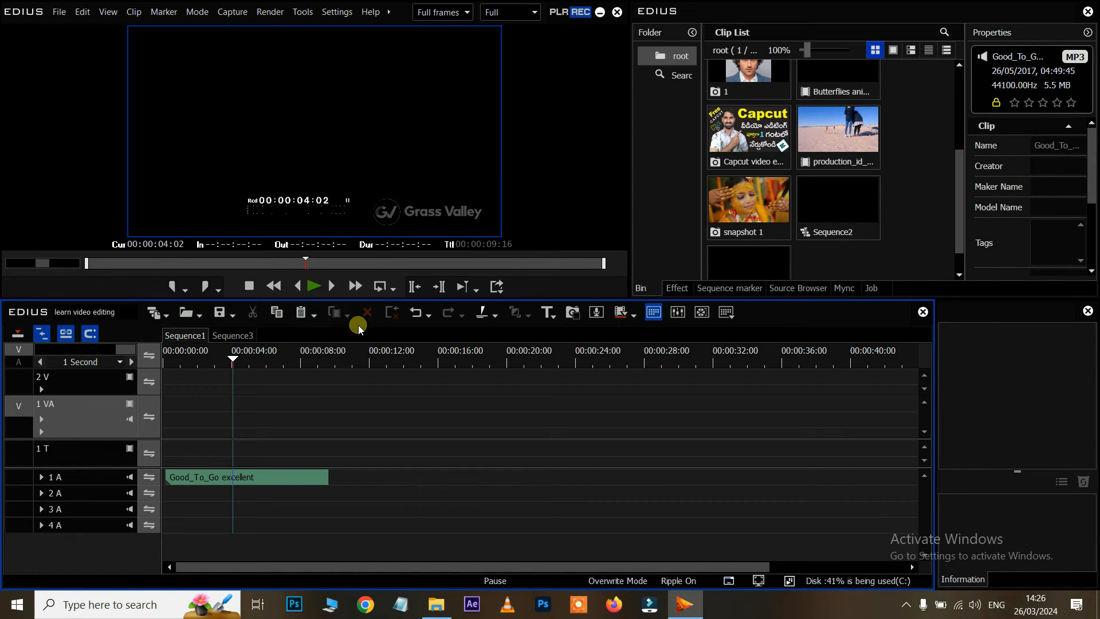
key(ctrl+z)
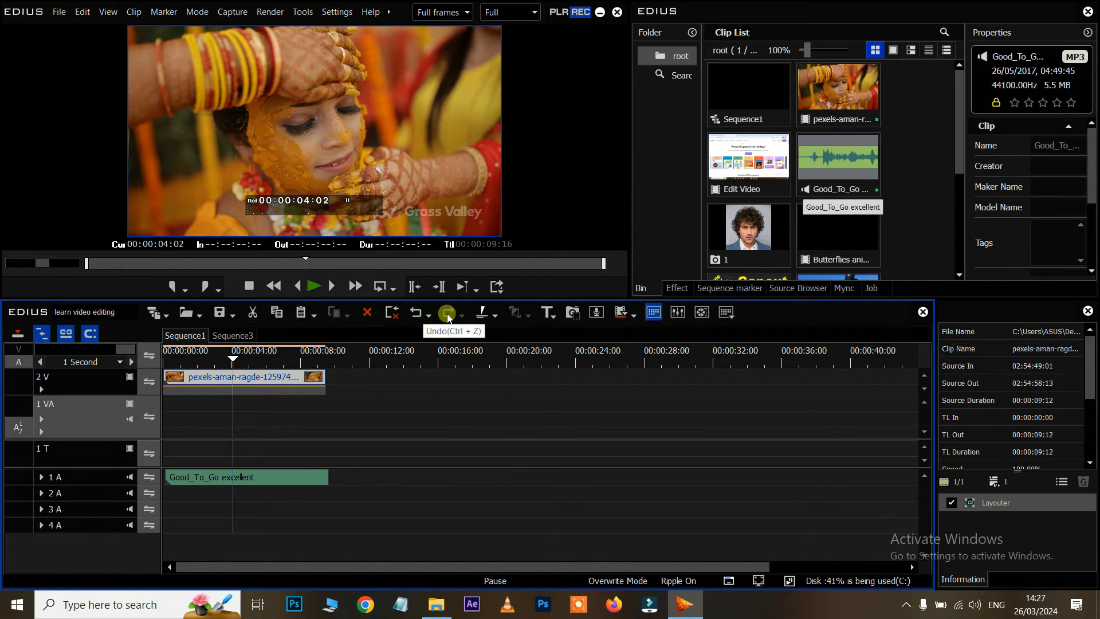
Place the production_id_3733495 clip at 00:00:09:12 on 2 V, after the pexels clip.
click(496, 318)
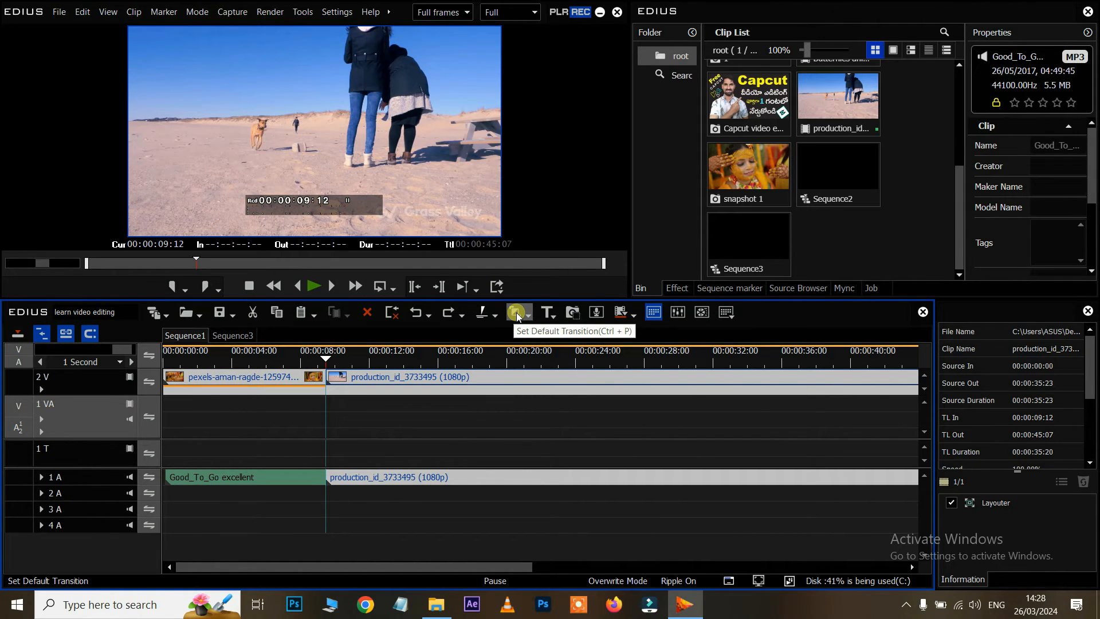
click(552, 318)
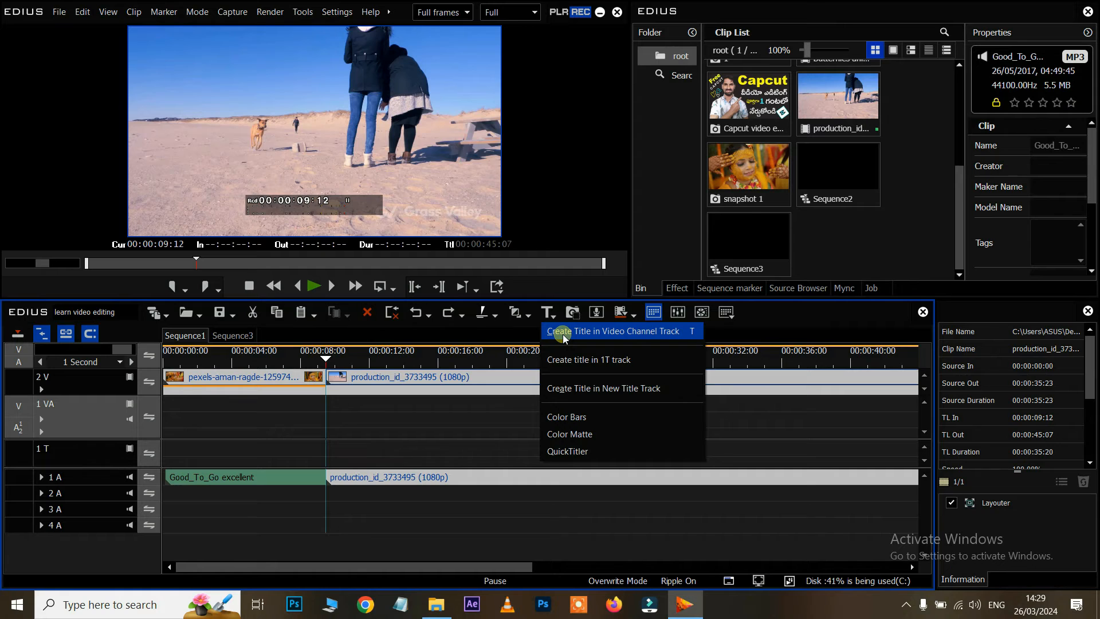
Create a new title and type 'prathap varma'.
click(563, 334)
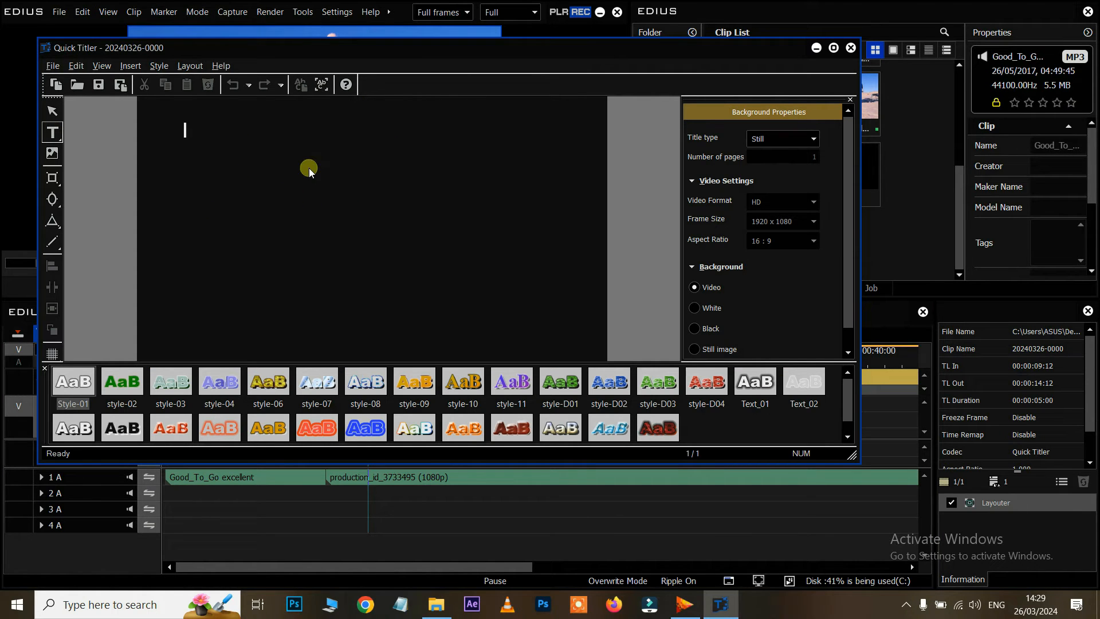
text(prathap)
key(Escape)
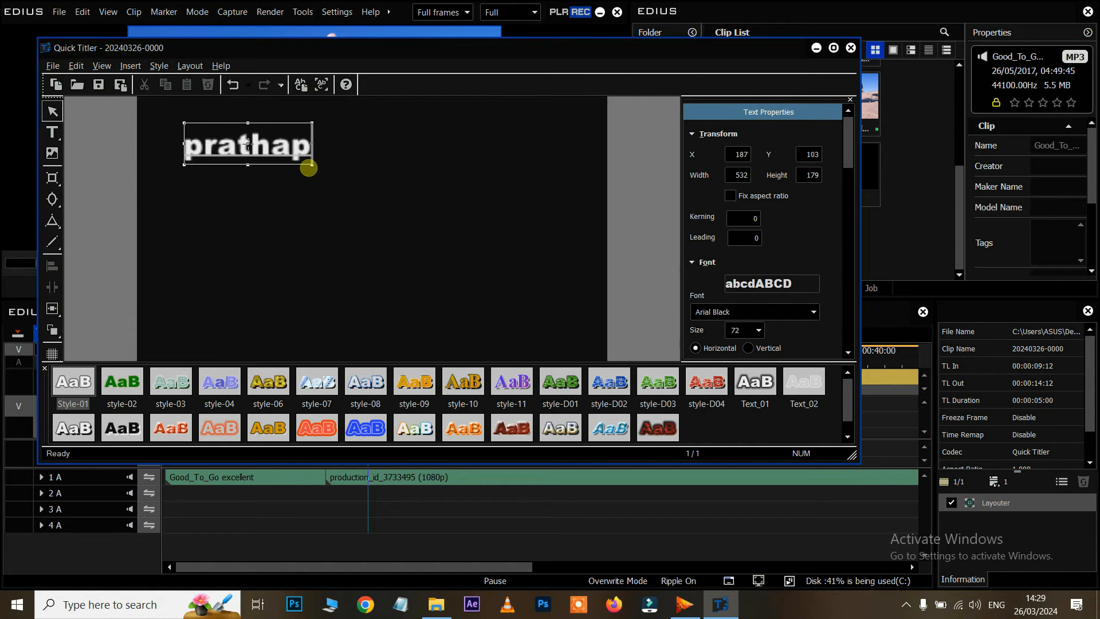
text(varma)
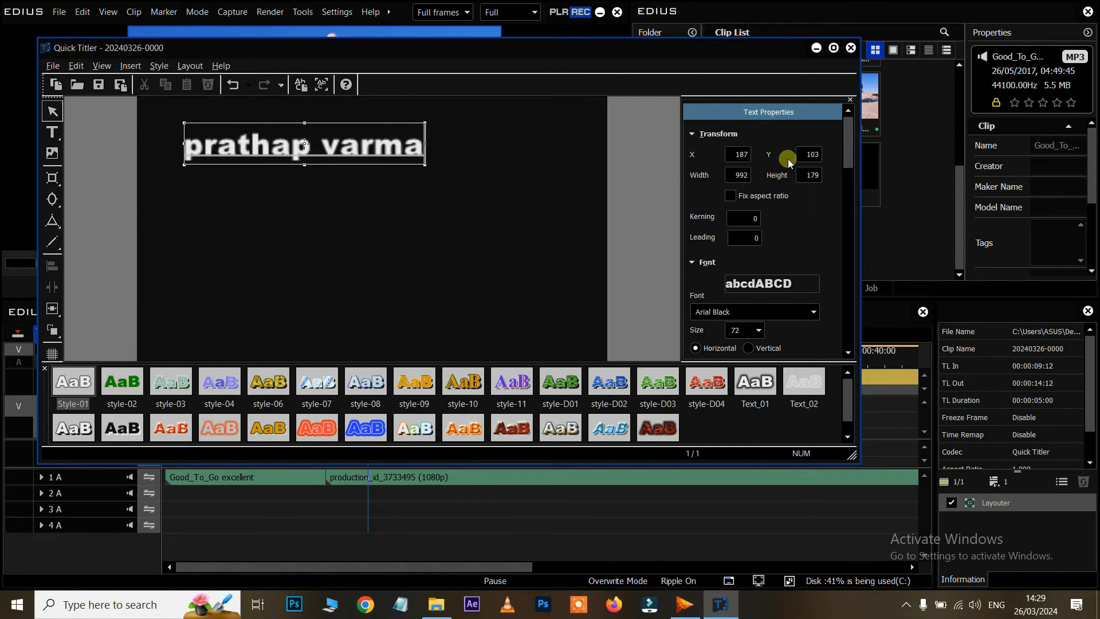
Try several fonts for the title, settling on Arial Transparent.
scroll(775, 198, down, 1)
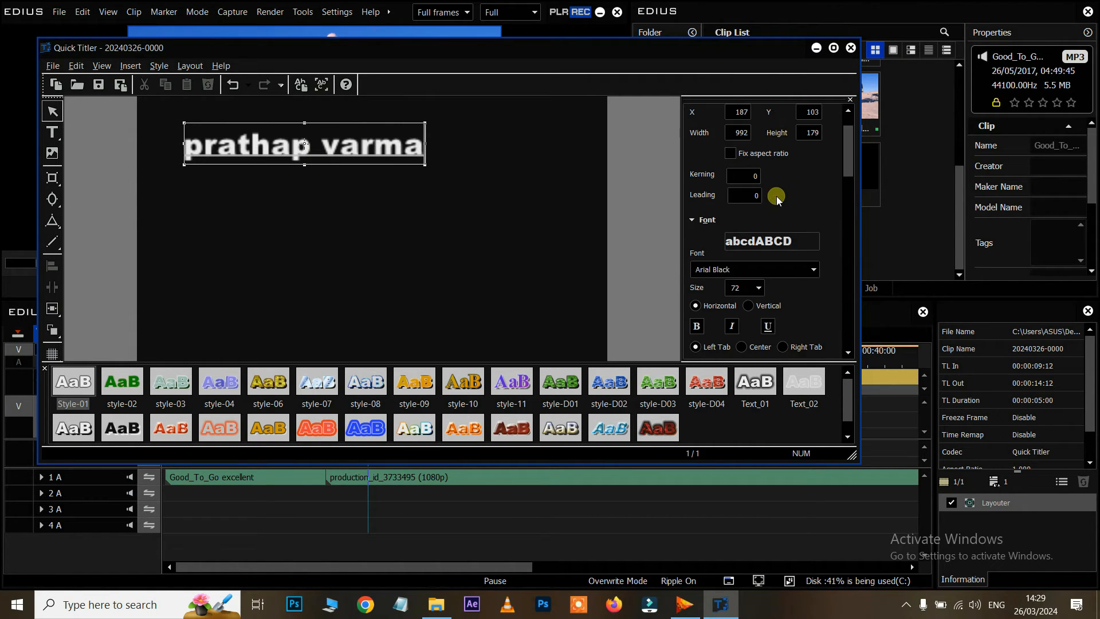
click(754, 270)
click(745, 510)
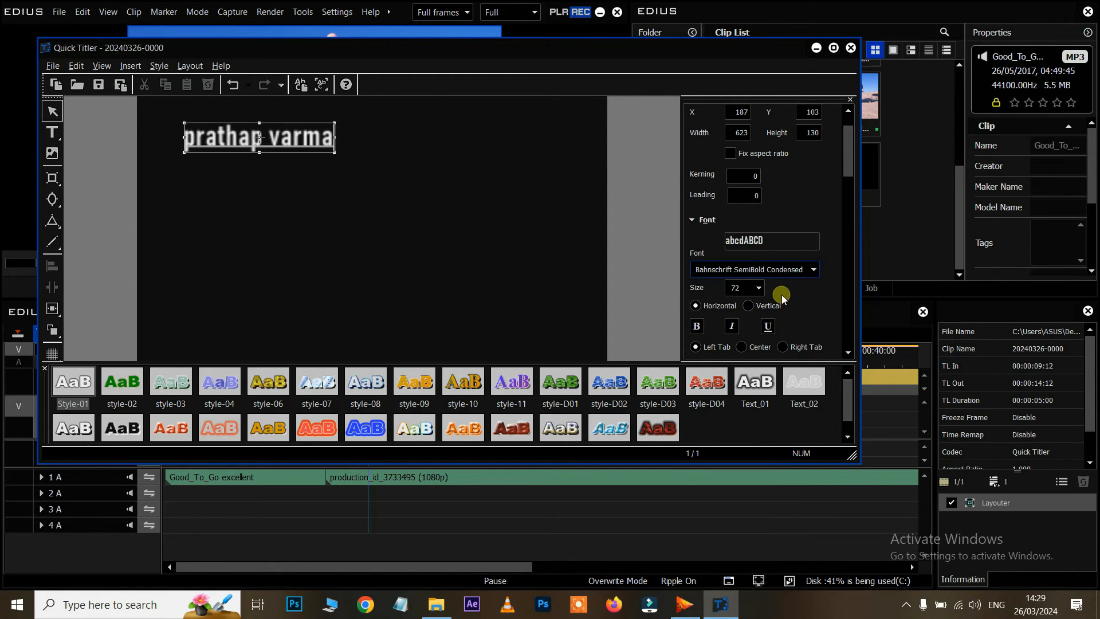
click(751, 272)
scroll(745, 284, up, 10)
click(733, 288)
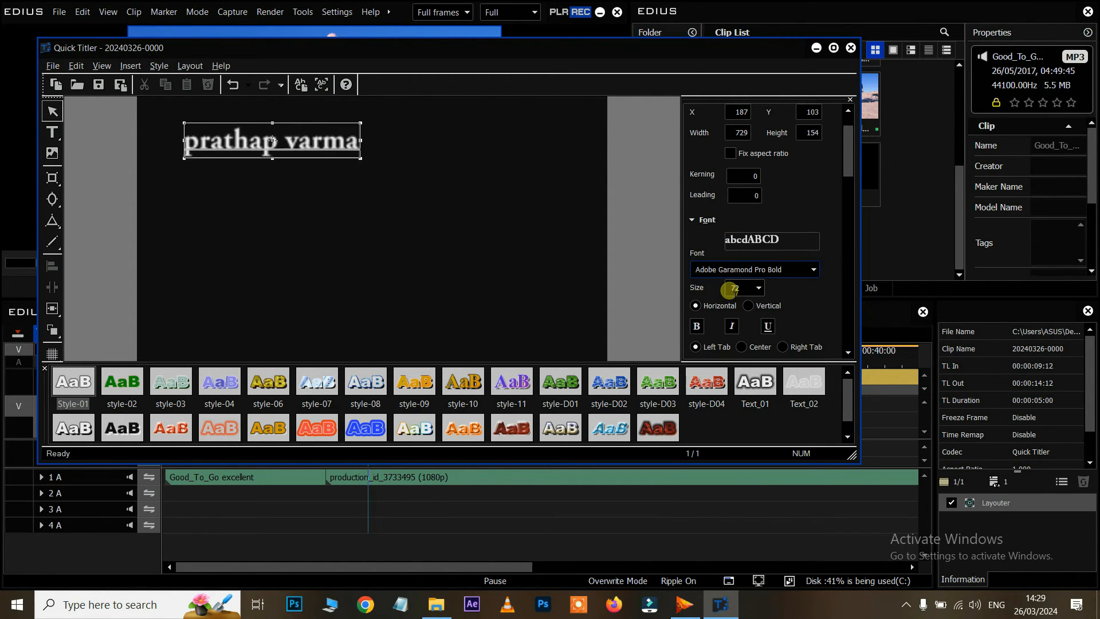
click(739, 269)
scroll(739, 325, up, 4)
click(729, 285)
click(734, 269)
scroll(730, 395, down, 5)
click(731, 458)
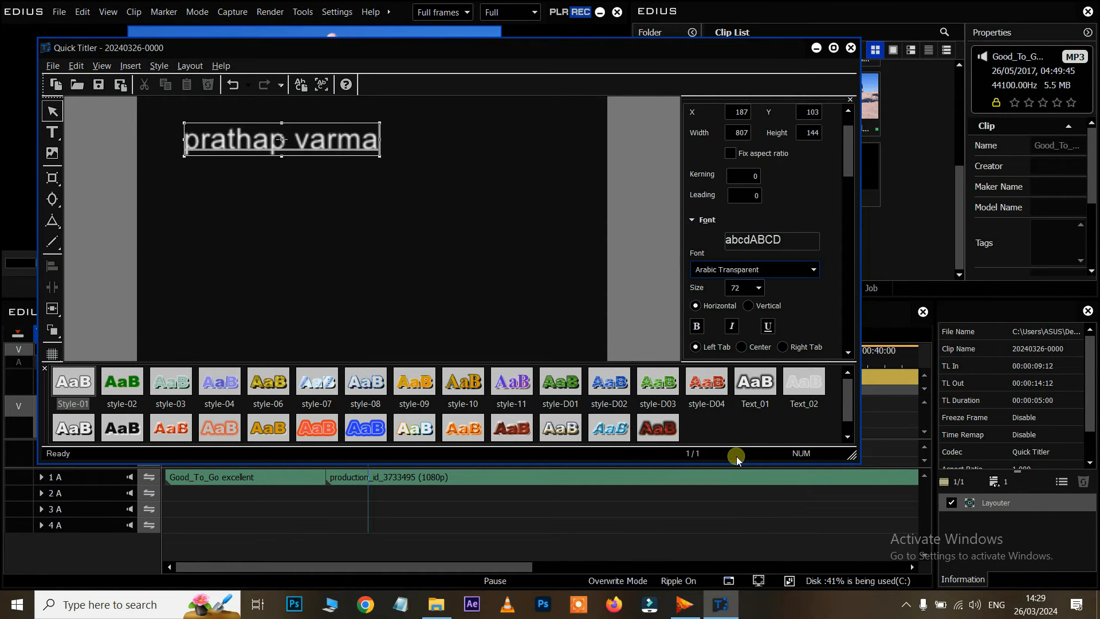
Set the title's font size to 72.
click(759, 288)
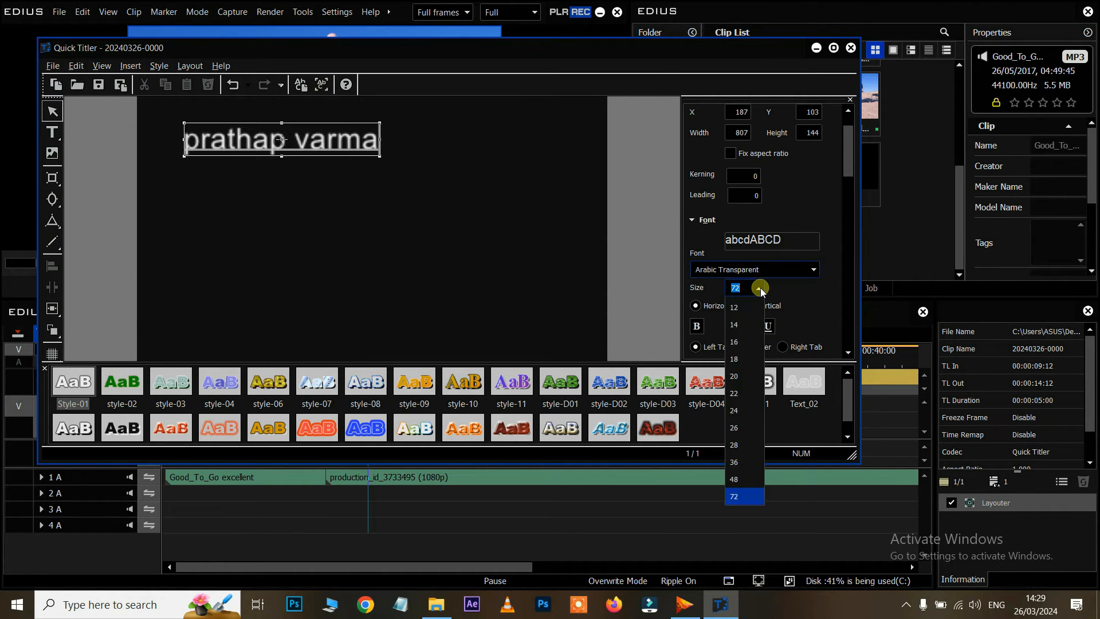
click(751, 431)
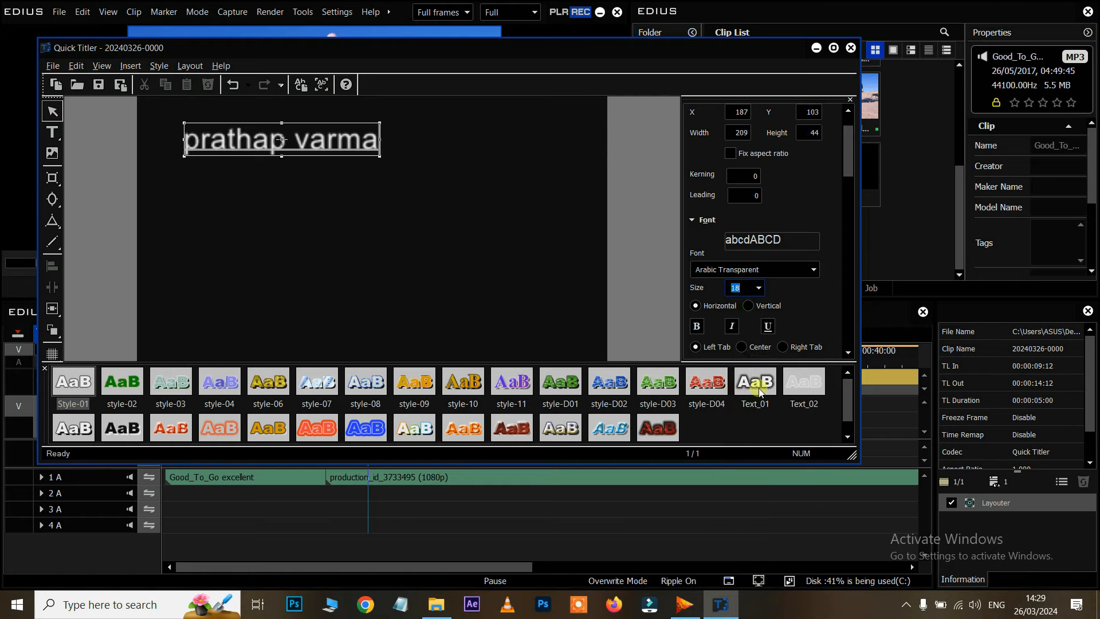
click(759, 288)
click(744, 563)
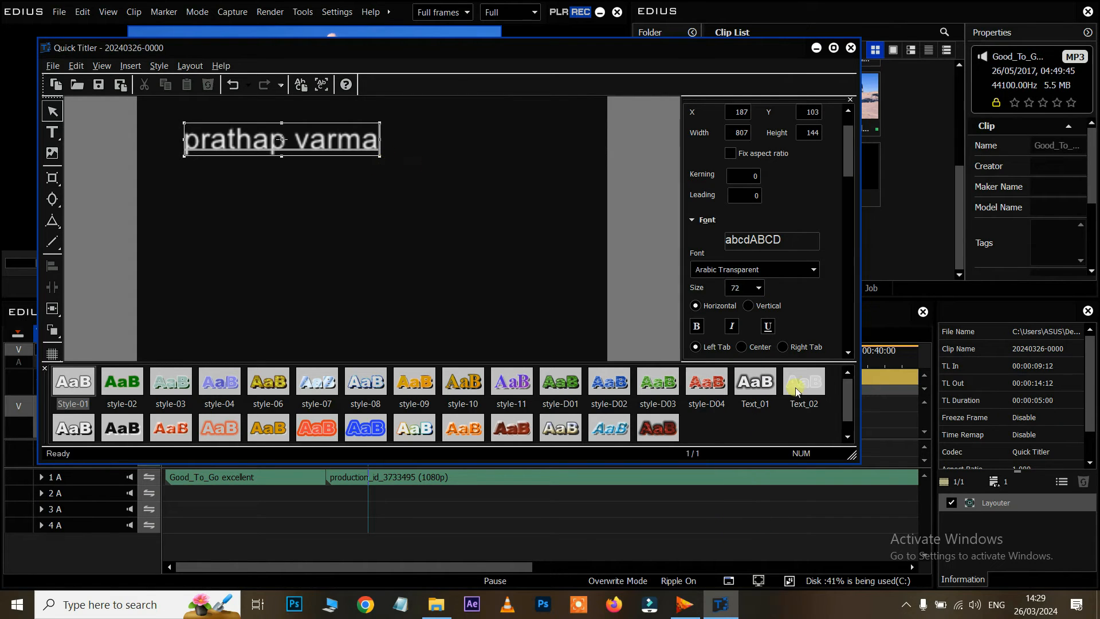
Enlarge the title text box and centre it in the frame.
drag(379, 122, 465, 99)
drag(332, 143, 394, 272)
drag(530, 230, 543, 218)
drag(542, 284, 519, 273)
Make the title bold italic, without underline.
scroll(744, 257, down, 2)
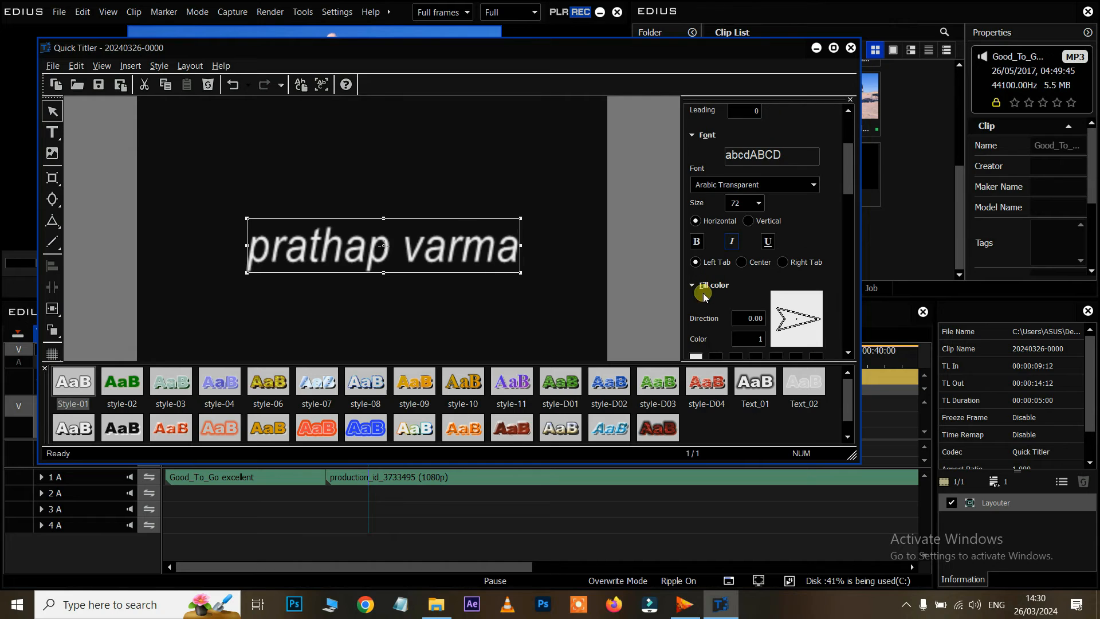
click(696, 242)
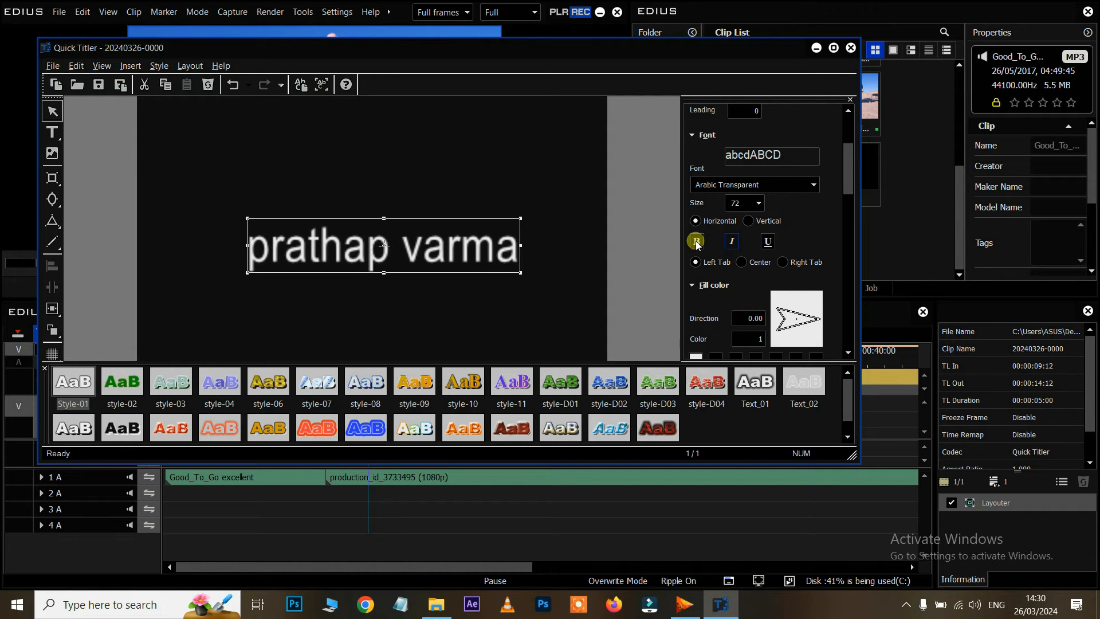
click(732, 243)
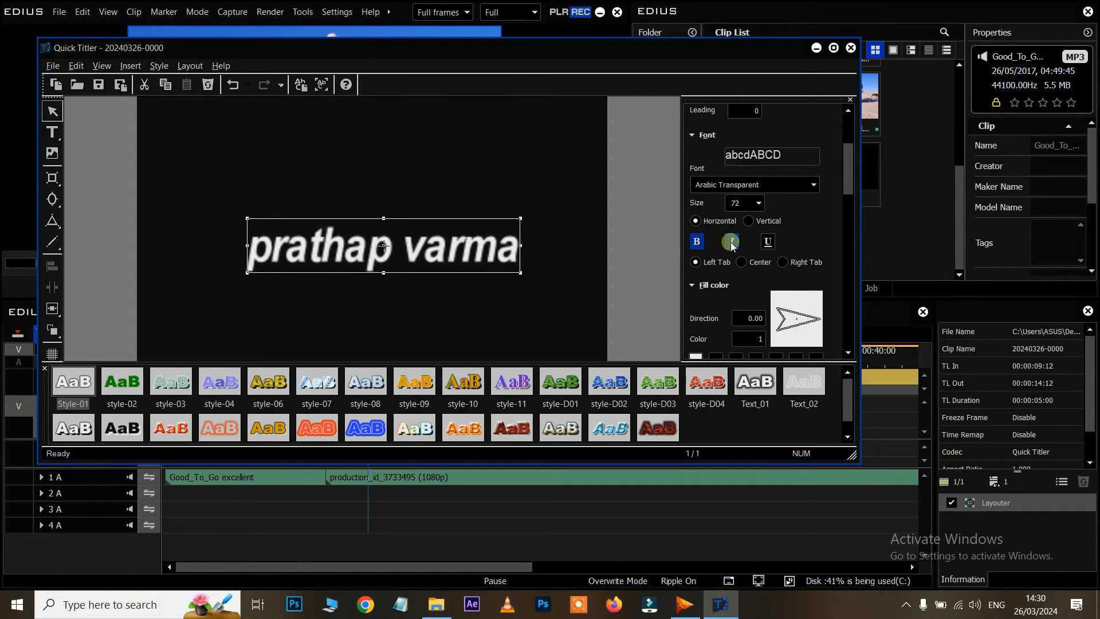
click(767, 243)
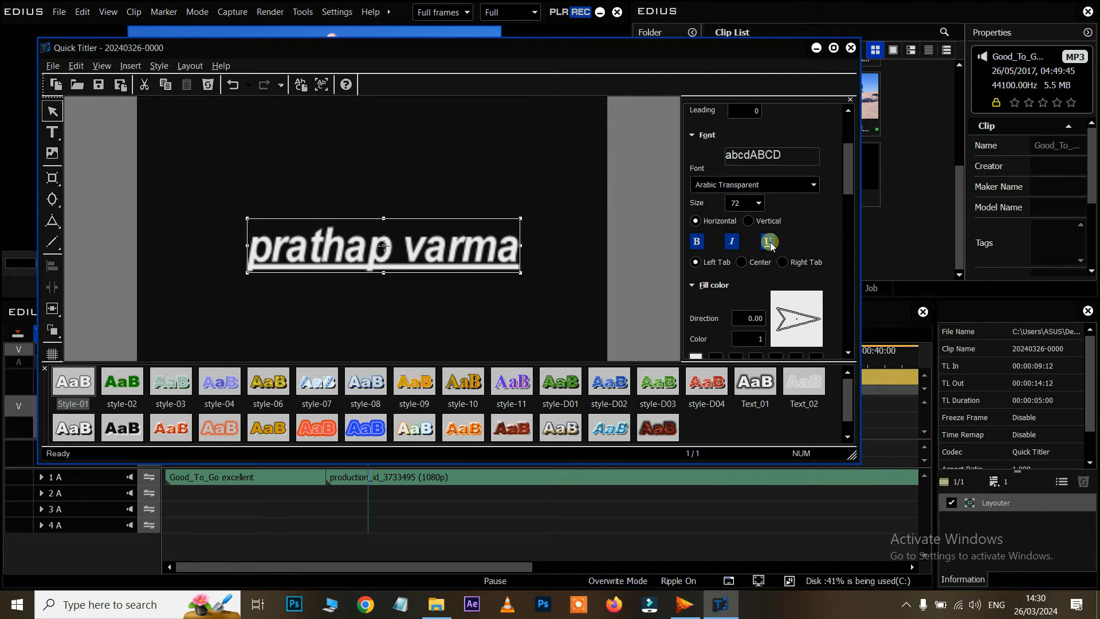
click(770, 242)
scroll(769, 263, down, 2)
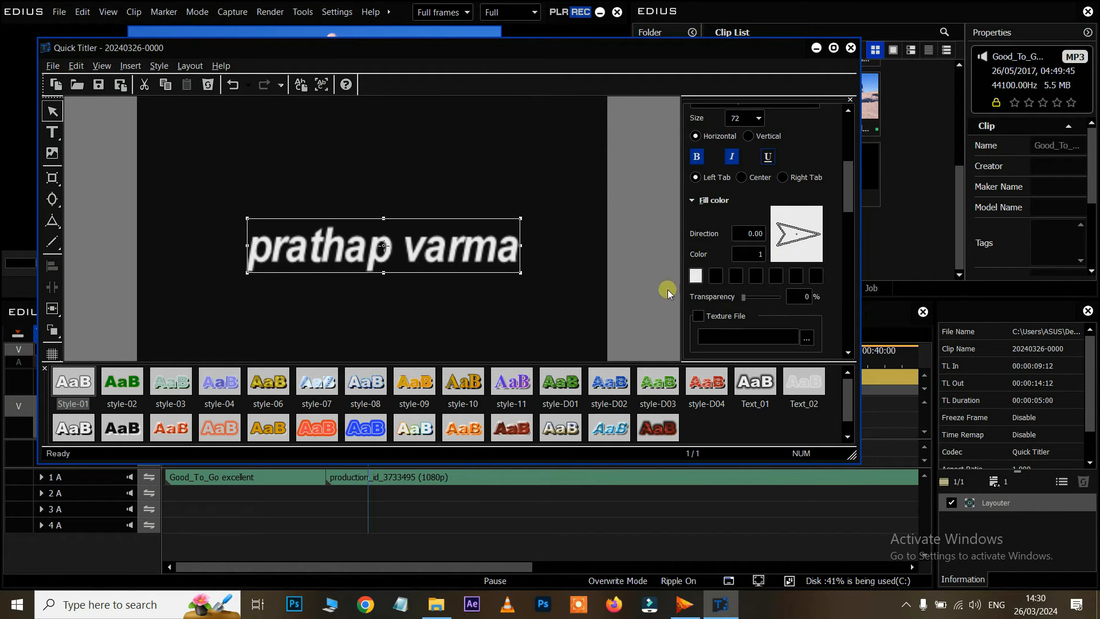
Set the title's text fill to golden yellow.
click(695, 276)
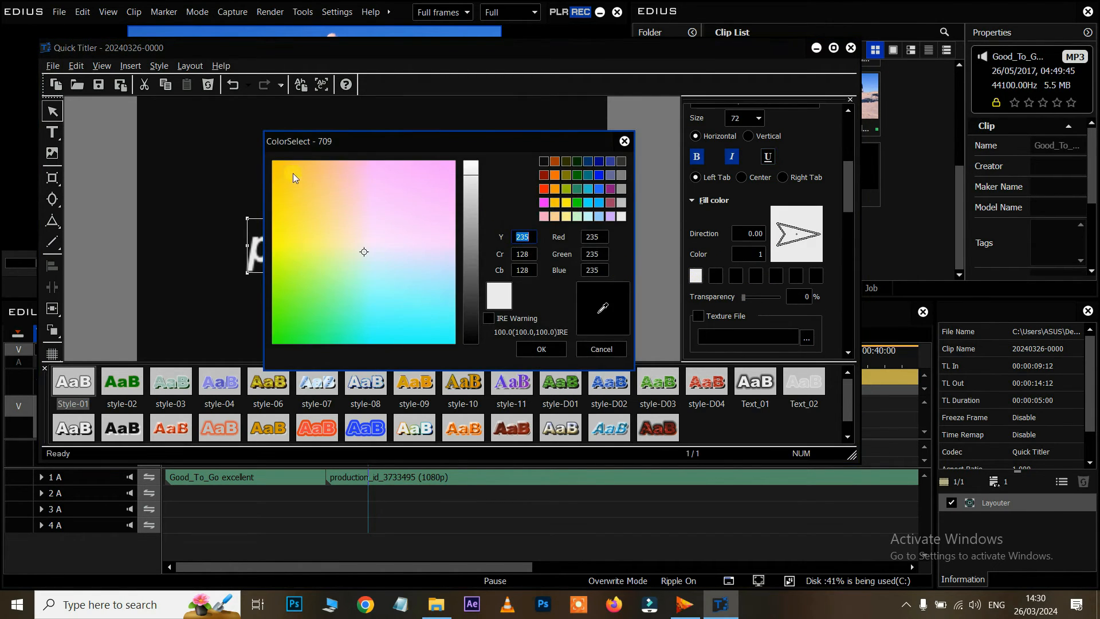
drag(293, 178, 258, 142)
click(542, 349)
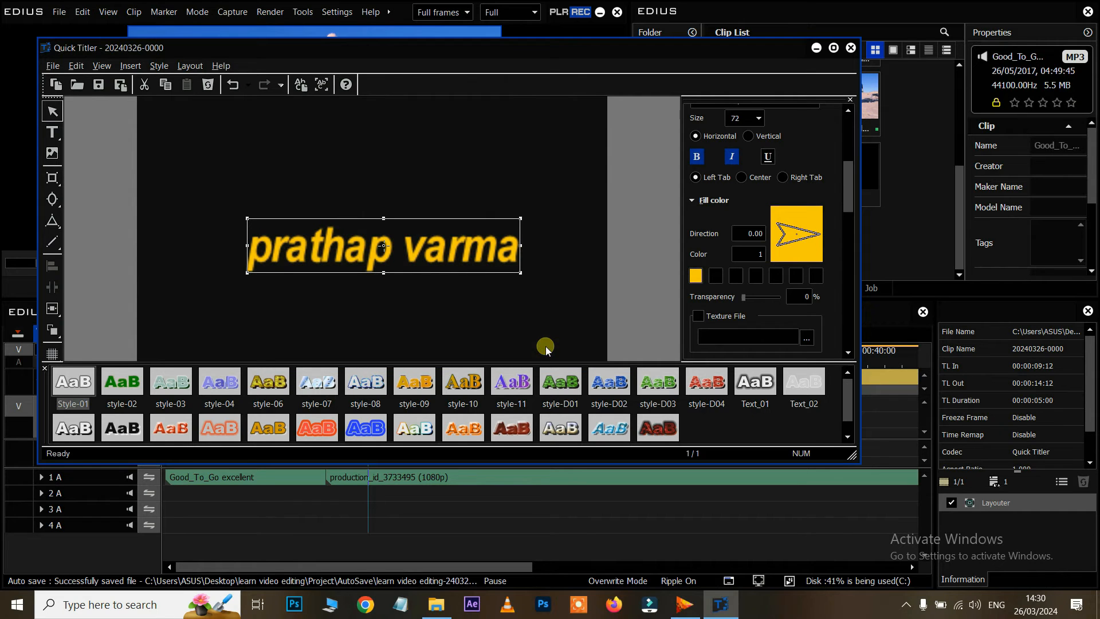
scroll(751, 289, down, 1)
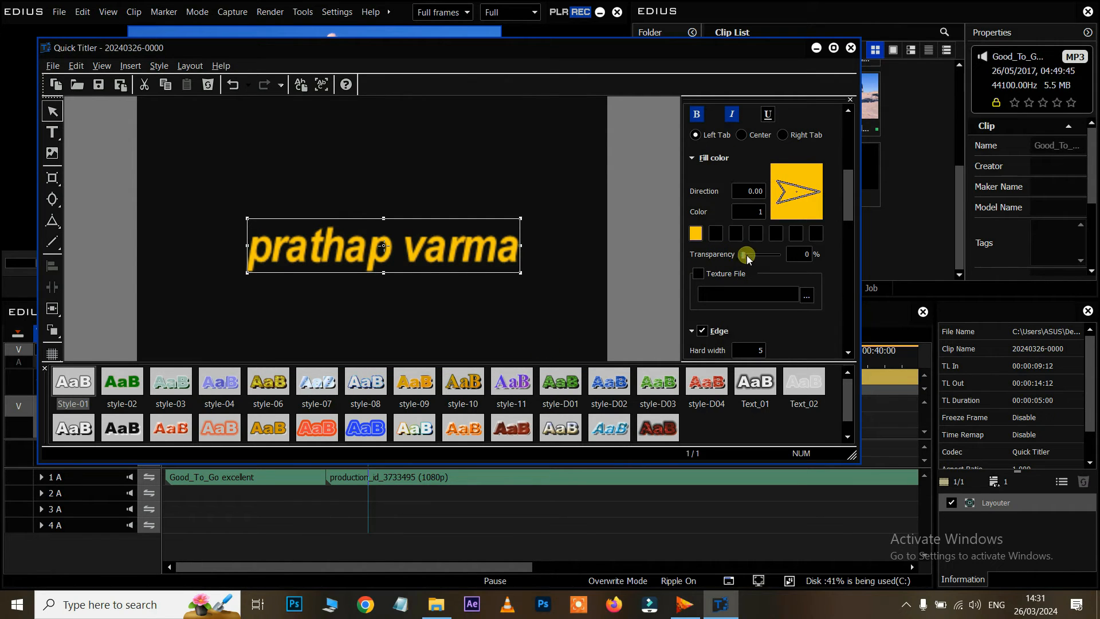
mouse_move(746, 258)
mouse_down()
mouse_move(774, 259)
mouse_move(744, 258)
mouse_up()
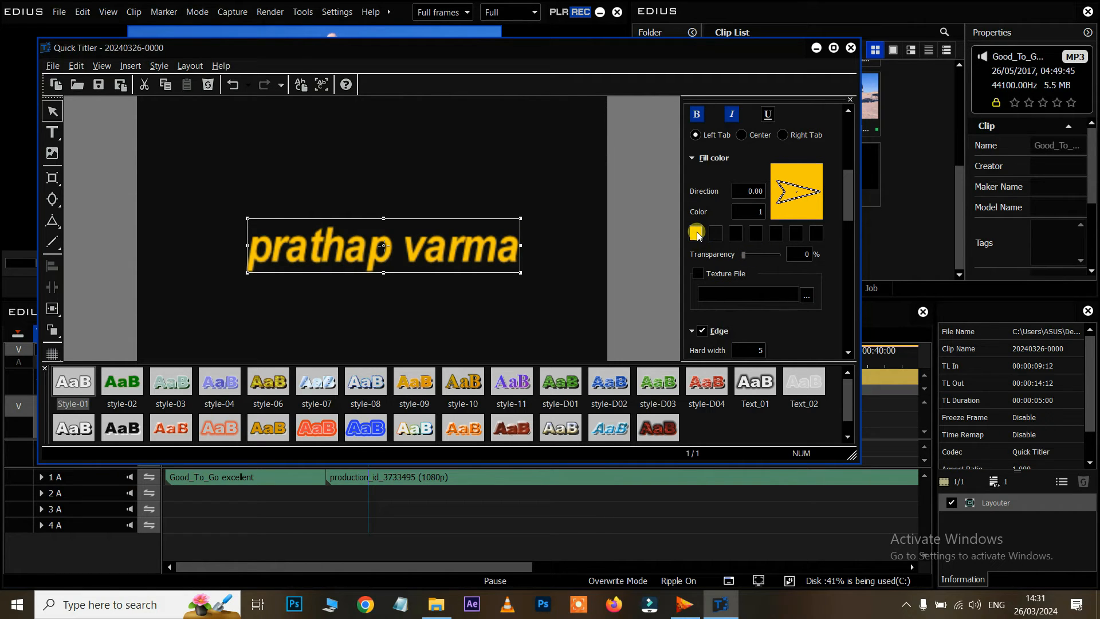
Make the fill a 3-colour gradient, adding magenta and red after yellow.
click(763, 221)
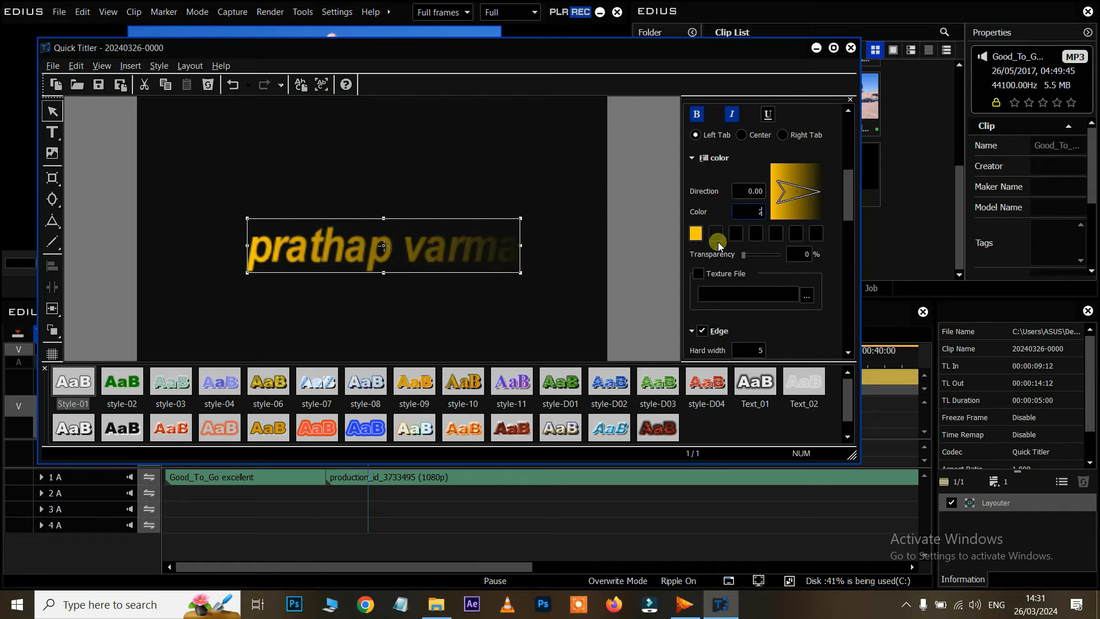
click(715, 239)
drag(419, 194, 495, 126)
click(541, 345)
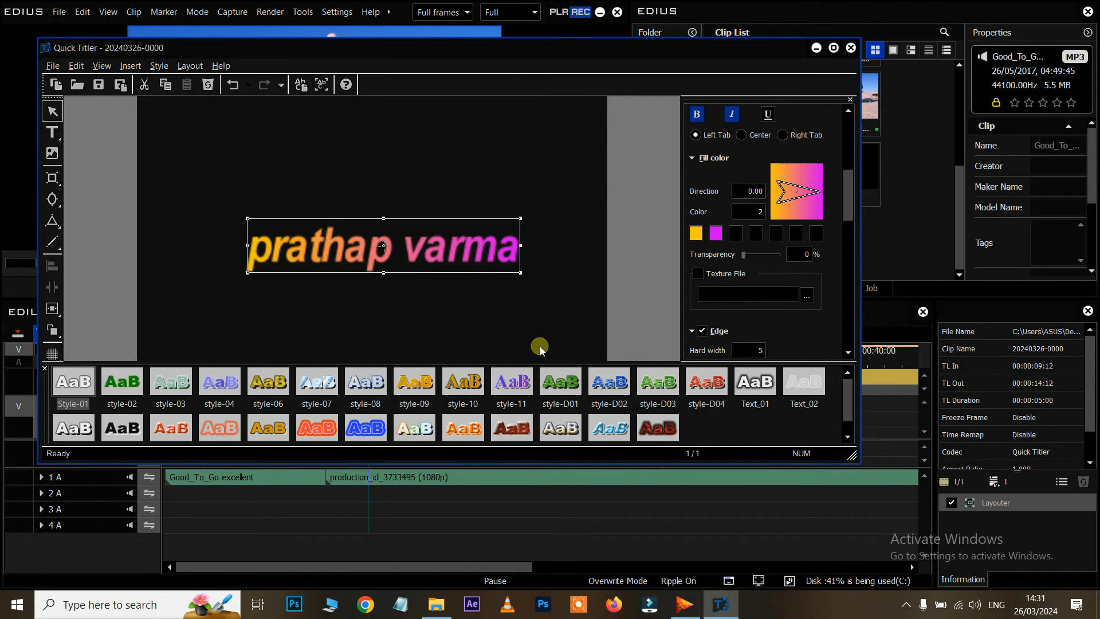
click(760, 212)
text(3)
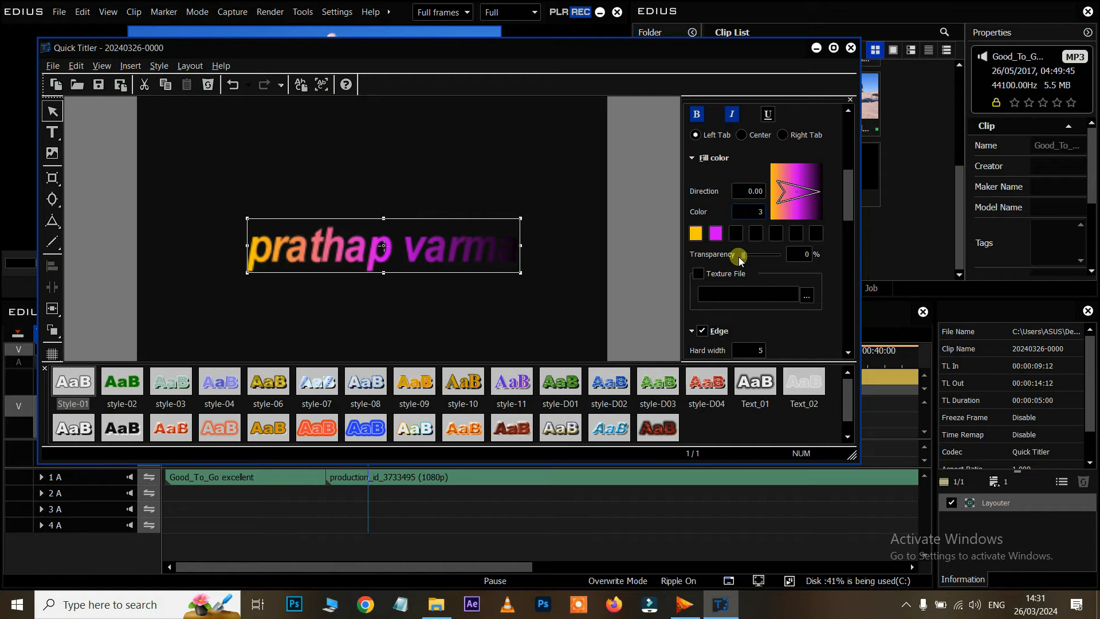
click(737, 235)
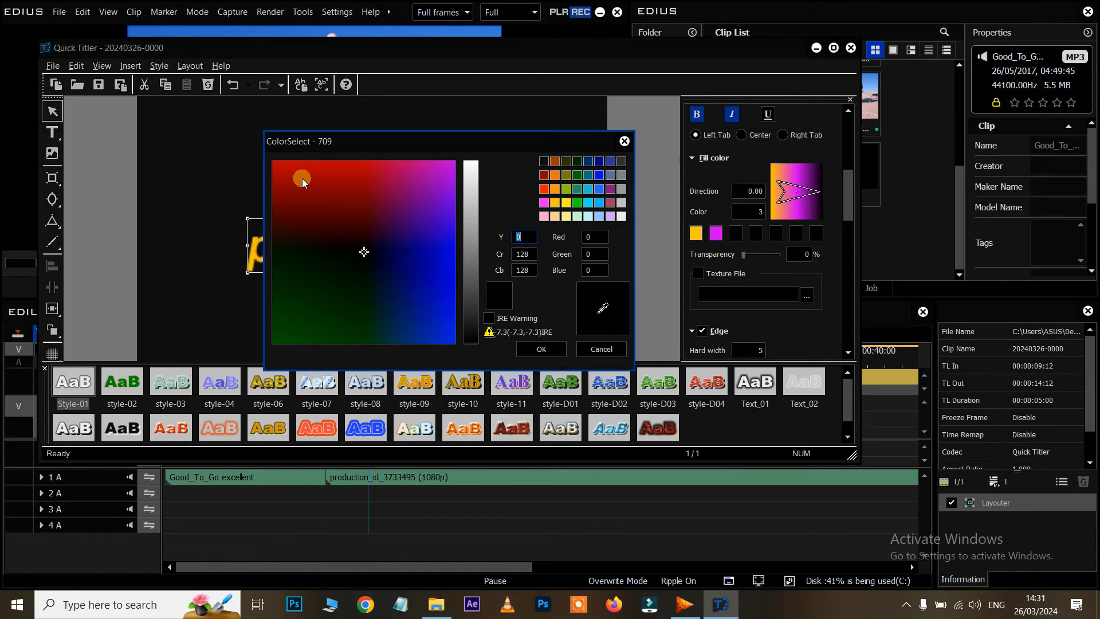
drag(302, 181, 213, 119)
click(539, 356)
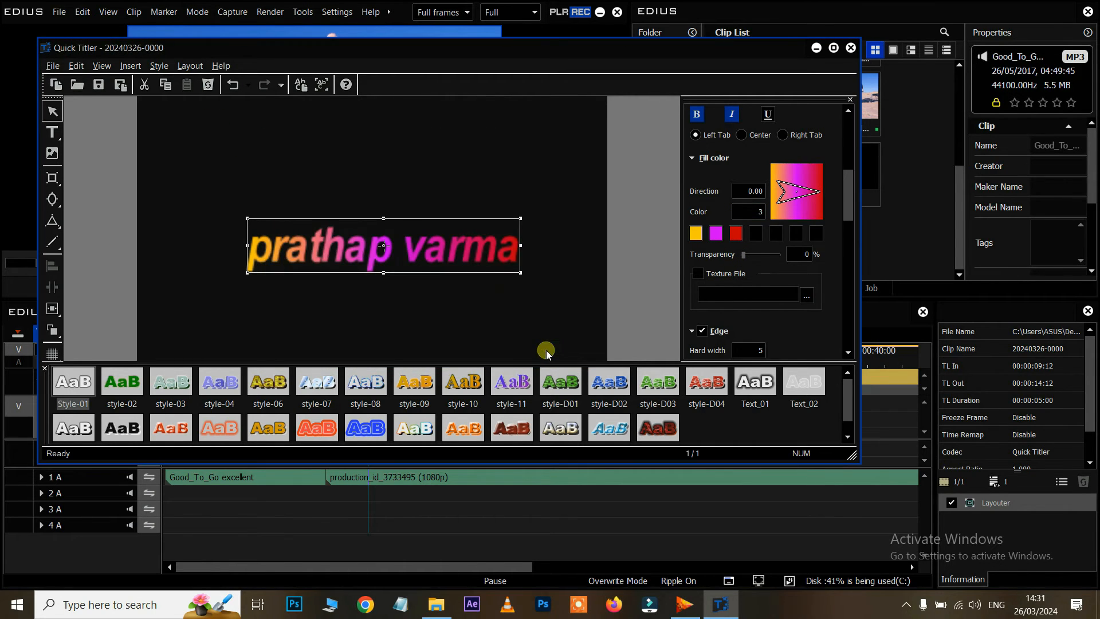
Turn on the title's shadow and colour it green.
scroll(757, 249, down, 5)
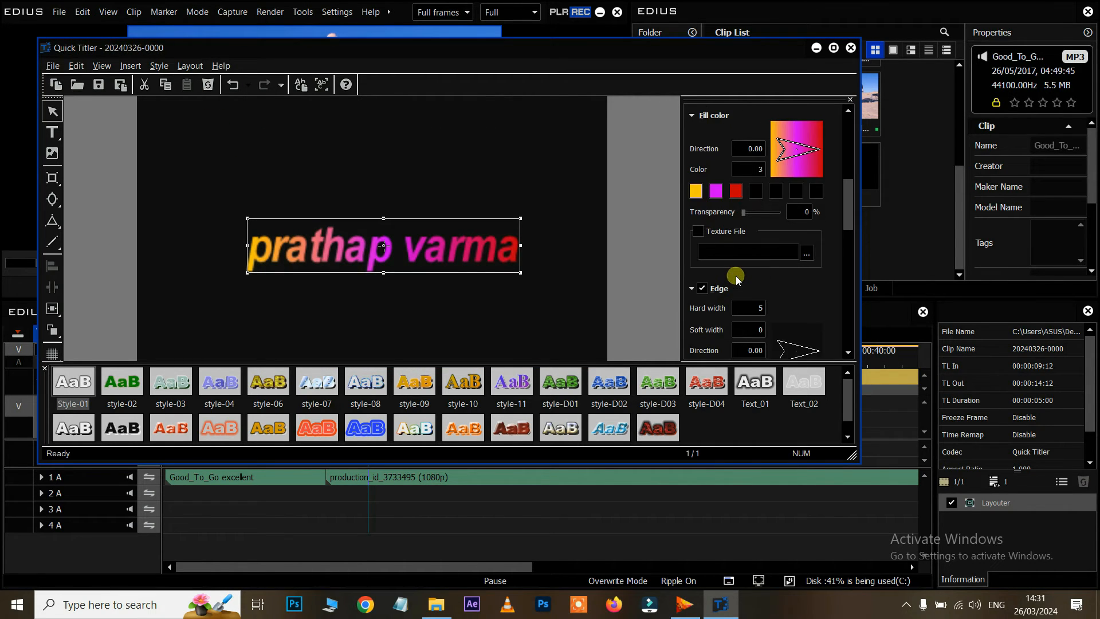
scroll(796, 258, down, 3)
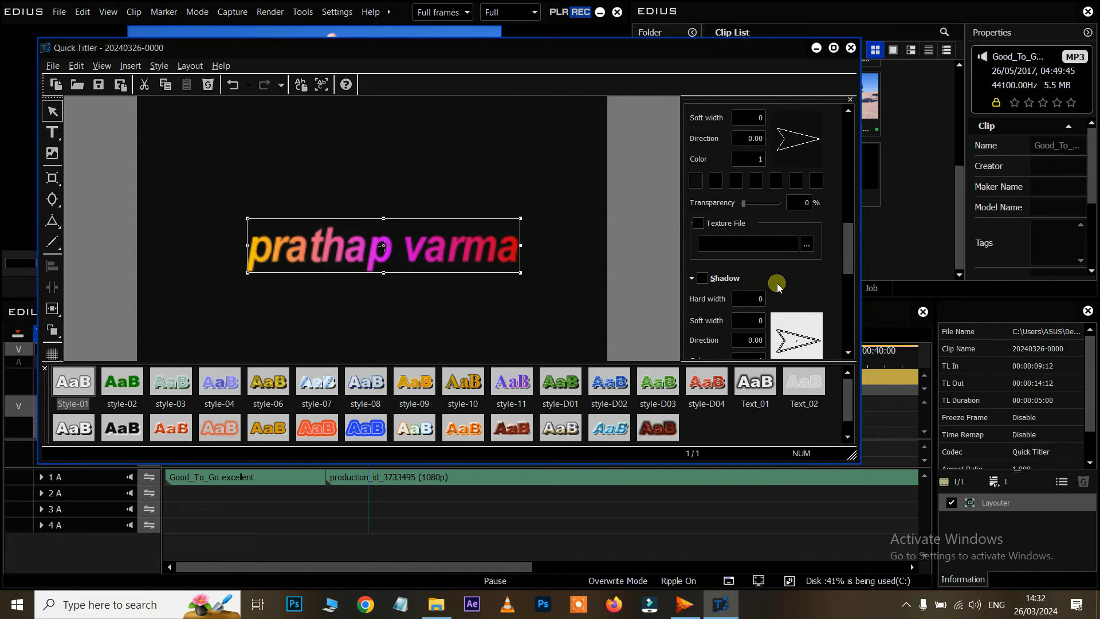
click(702, 278)
scroll(773, 295, down, 1)
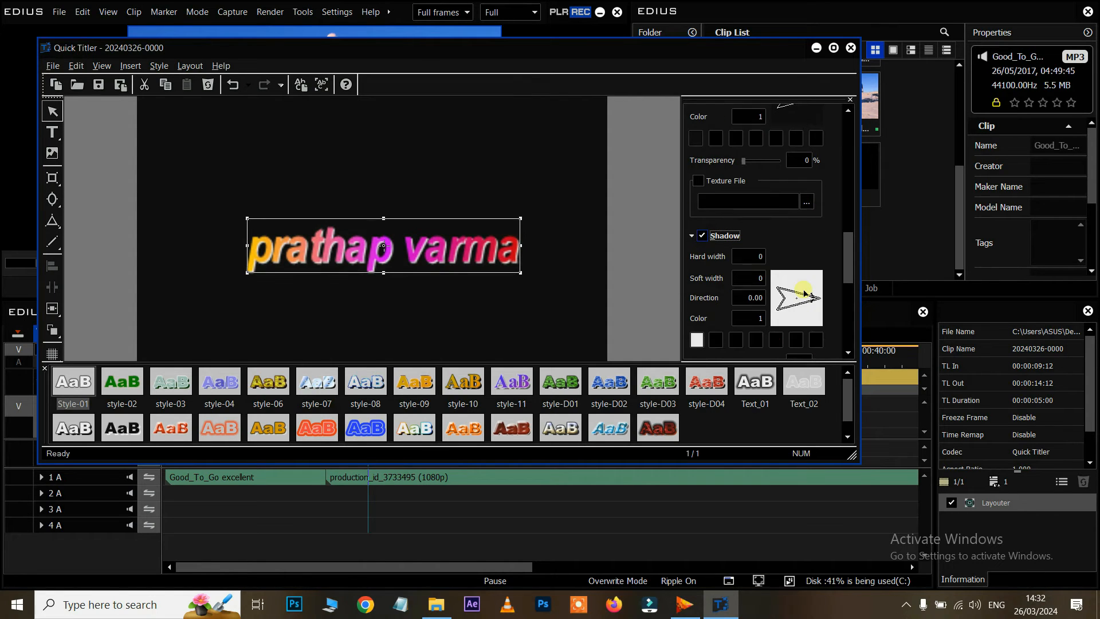
scroll(759, 329, down, 1)
click(697, 297)
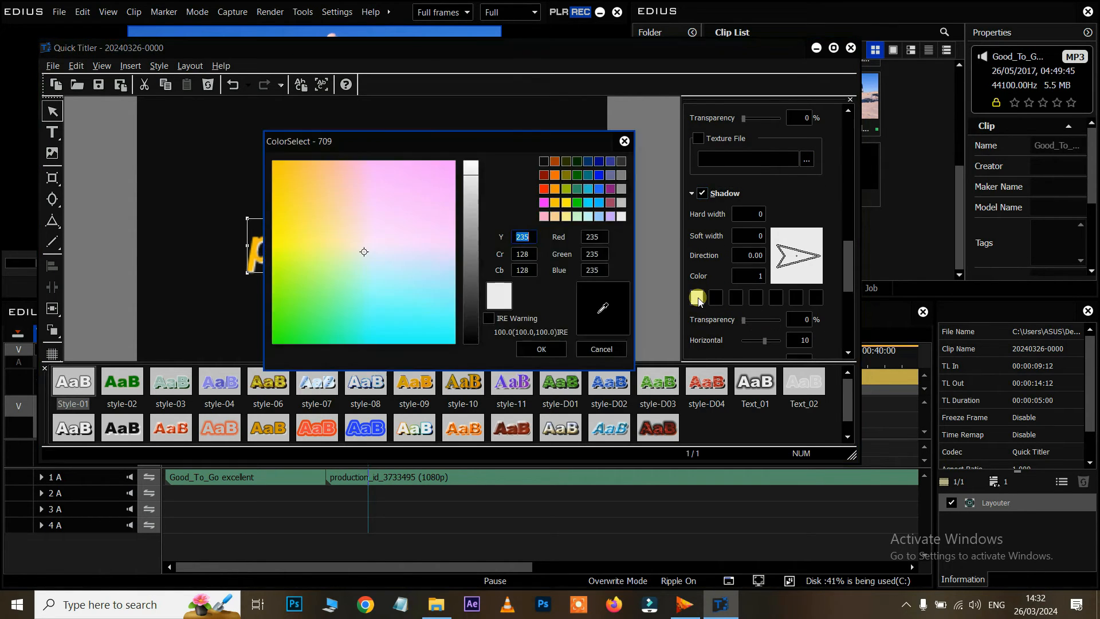
mouse_move(284, 183)
mouse_down()
mouse_move(273, 165)
mouse_move(273, 329)
mouse_up()
click(542, 348)
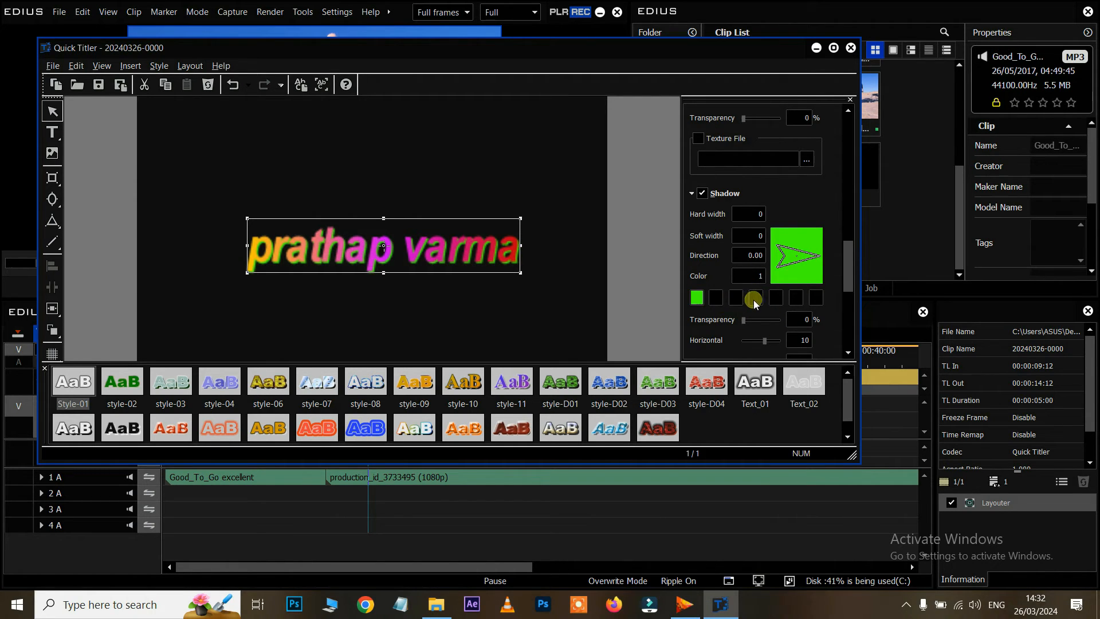
Enable Blur and raise the Text/Edge blur amount slightly.
scroll(818, 334, down, 4)
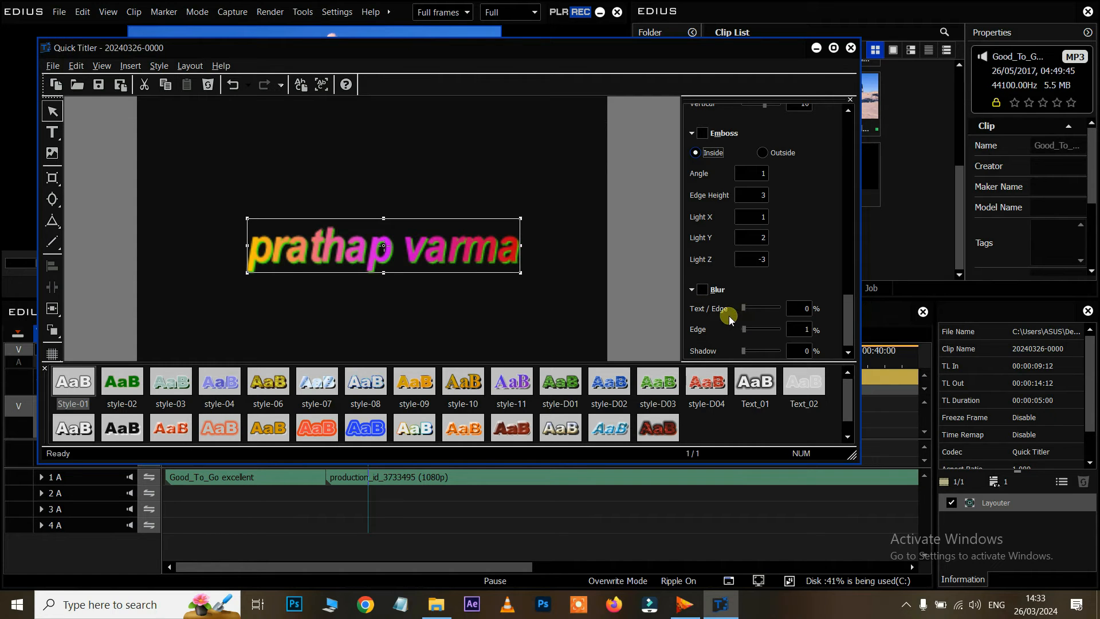
click(702, 289)
mouse_move(745, 308)
mouse_down()
mouse_move(763, 308)
mouse_move(754, 307)
mouse_up()
scroll(832, 215, up, 3)
scroll(831, 215, up, 3)
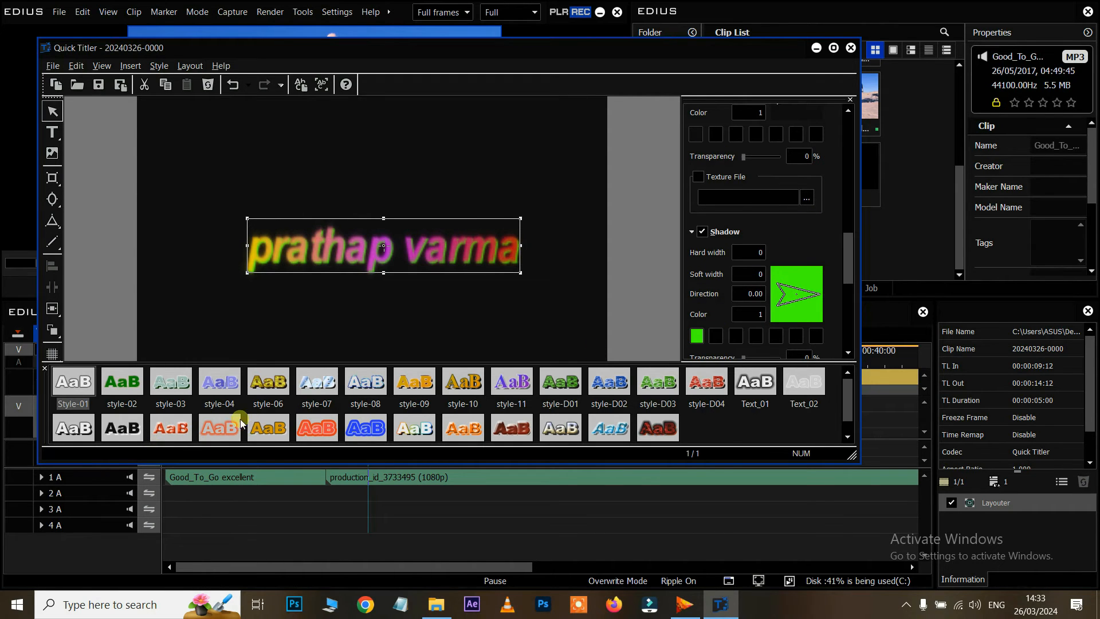
Try several title styles, apply the green textured style-02, and save the title.
double_click(415, 428)
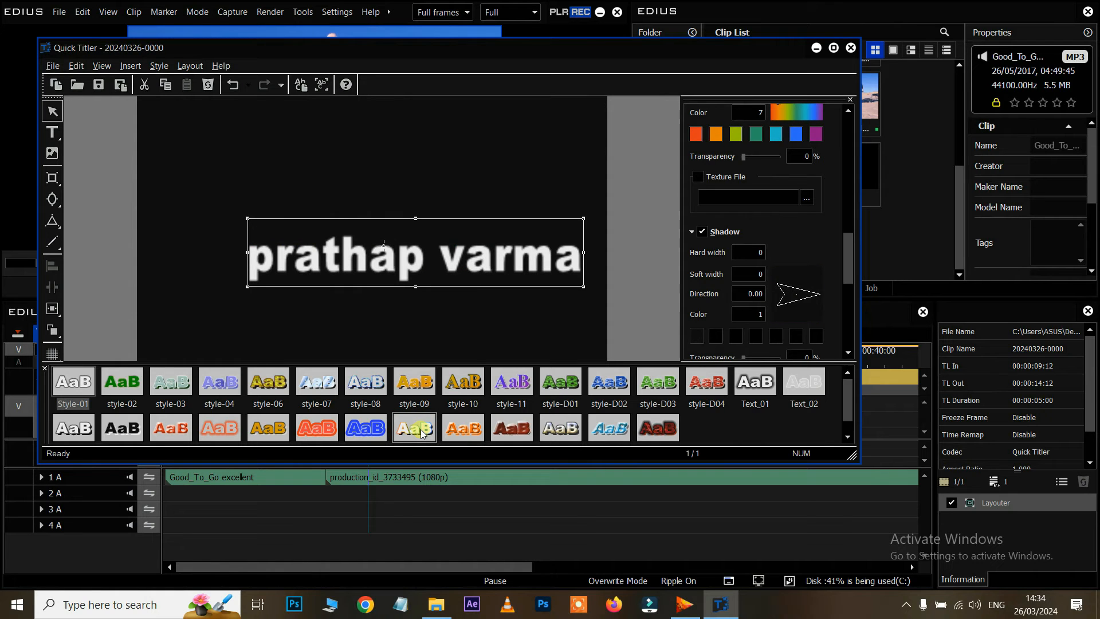
click(520, 435)
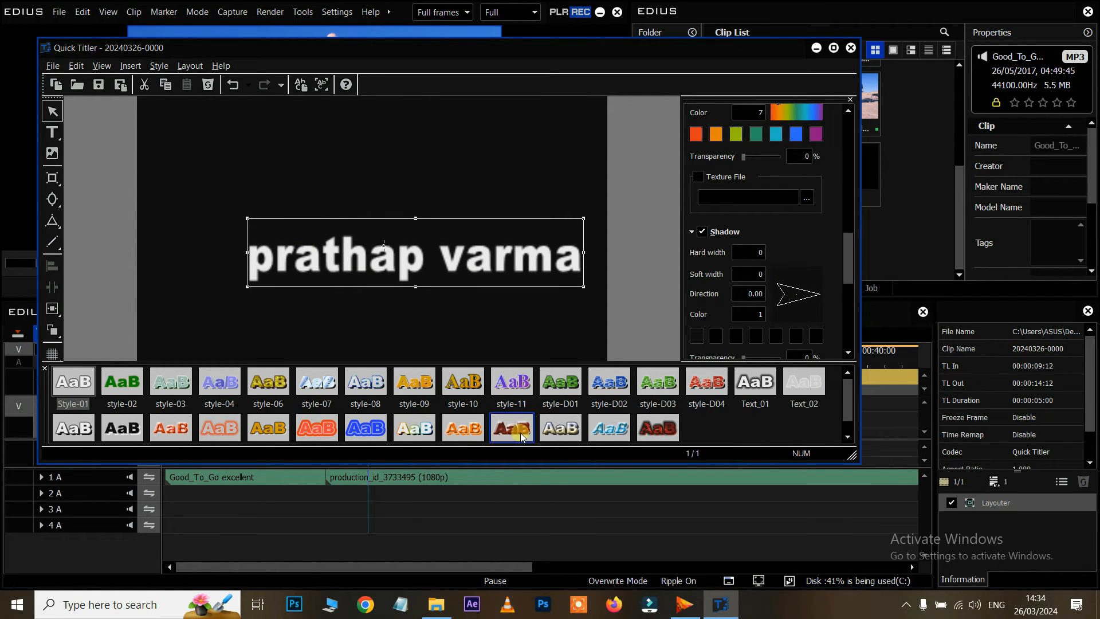
click(463, 383)
click(124, 382)
scroll(636, 421, down, 1)
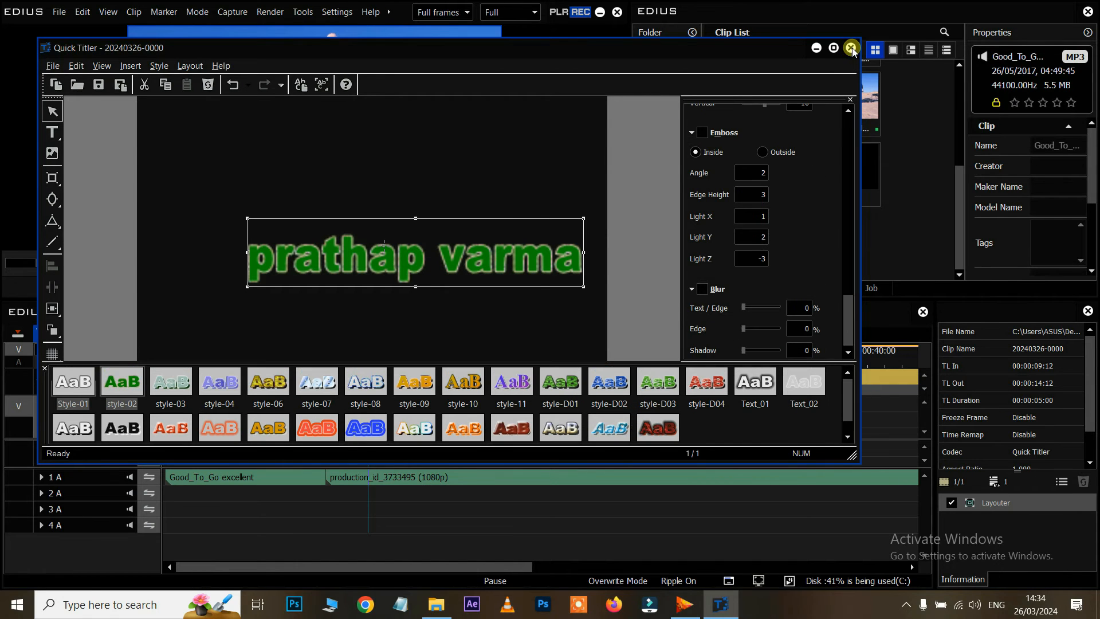
click(852, 48)
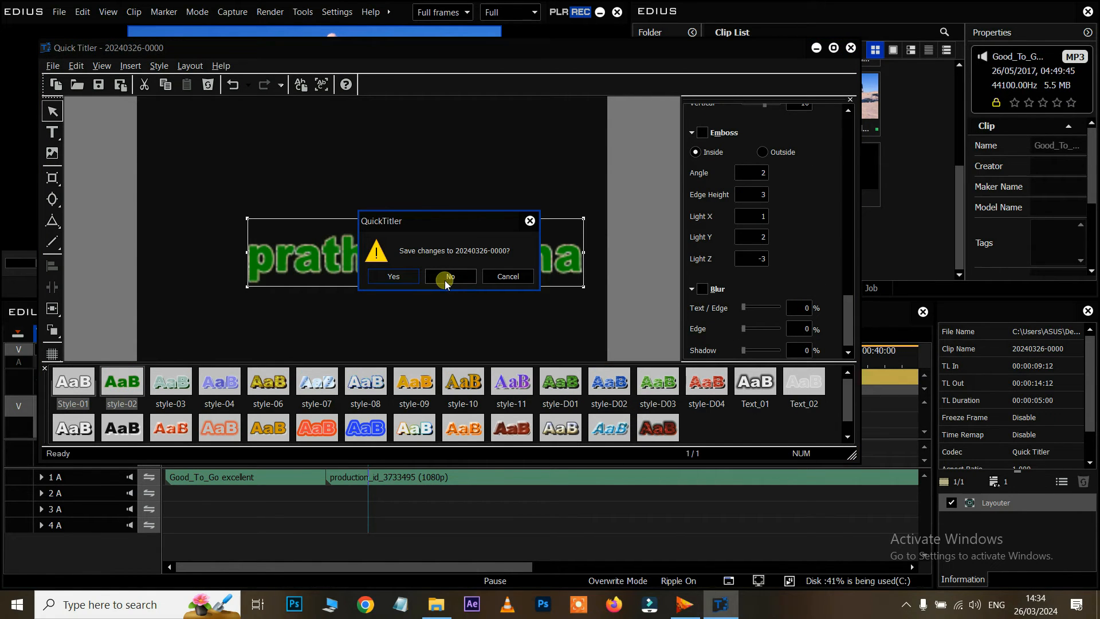
click(393, 278)
Remove the title from 1 VA and place it from the bin on 1 T at 00:00:27:00.
drag(381, 360, 335, 362)
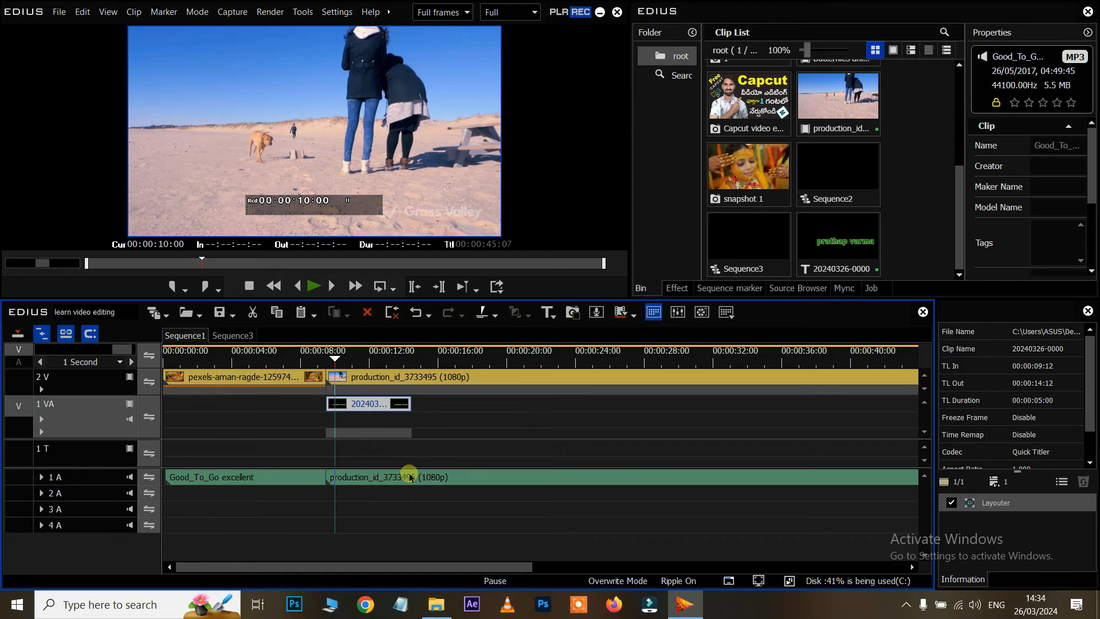
click(374, 431)
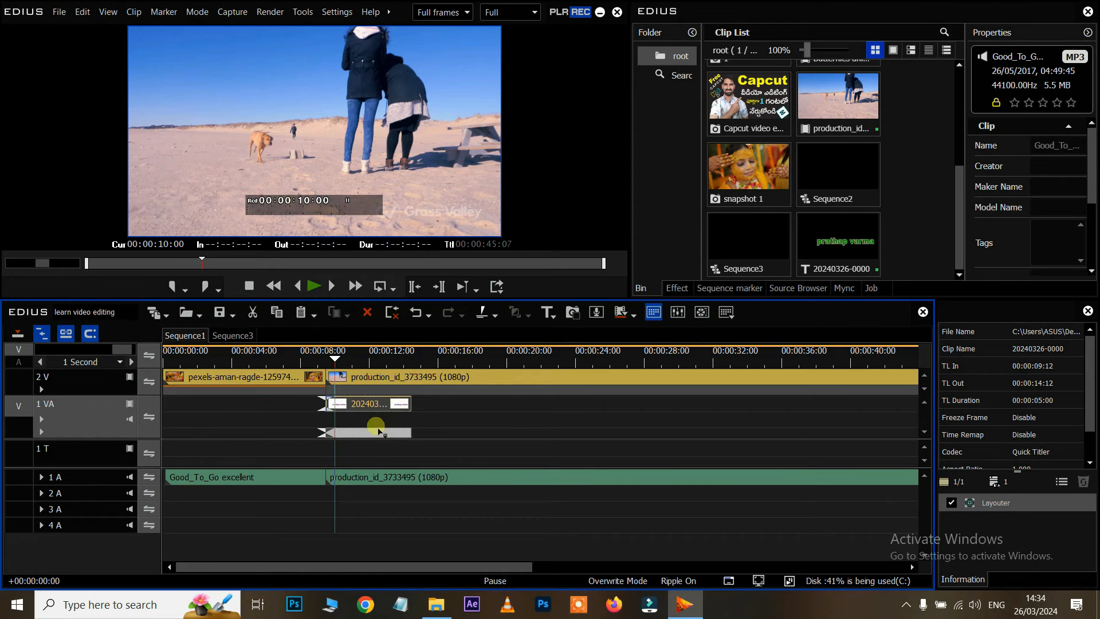
drag(379, 440, 377, 455)
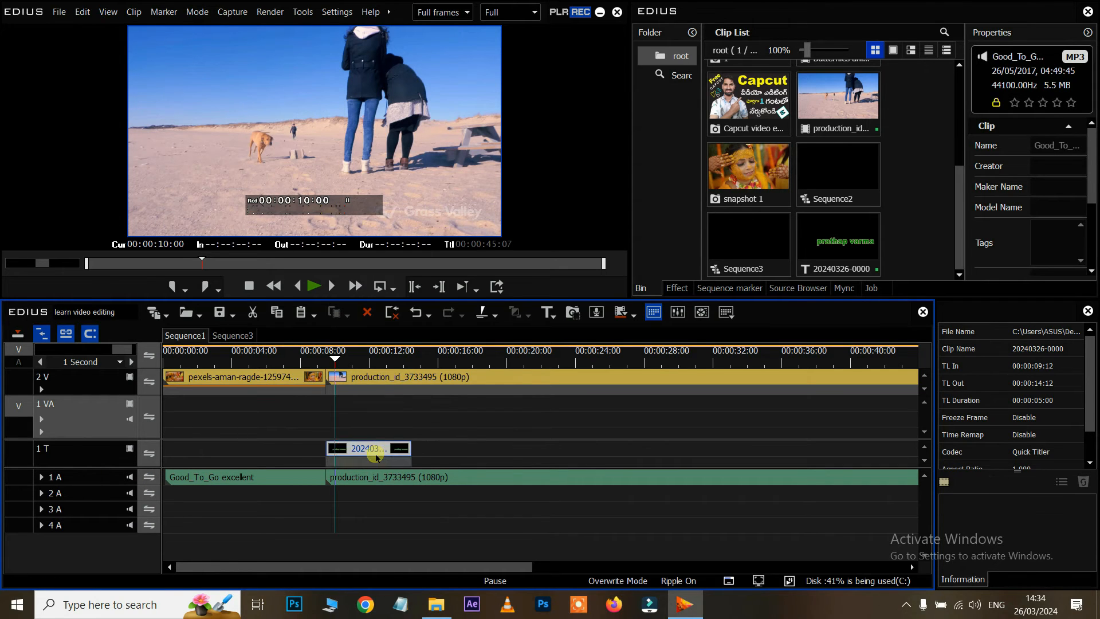
key(space)
key(space)
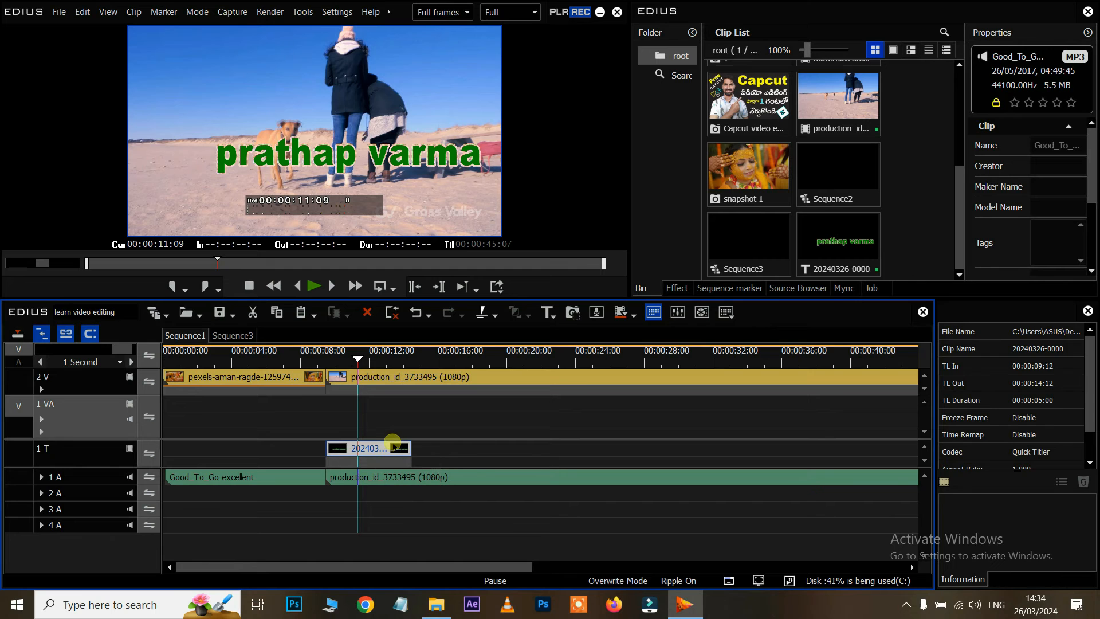
key(Delete)
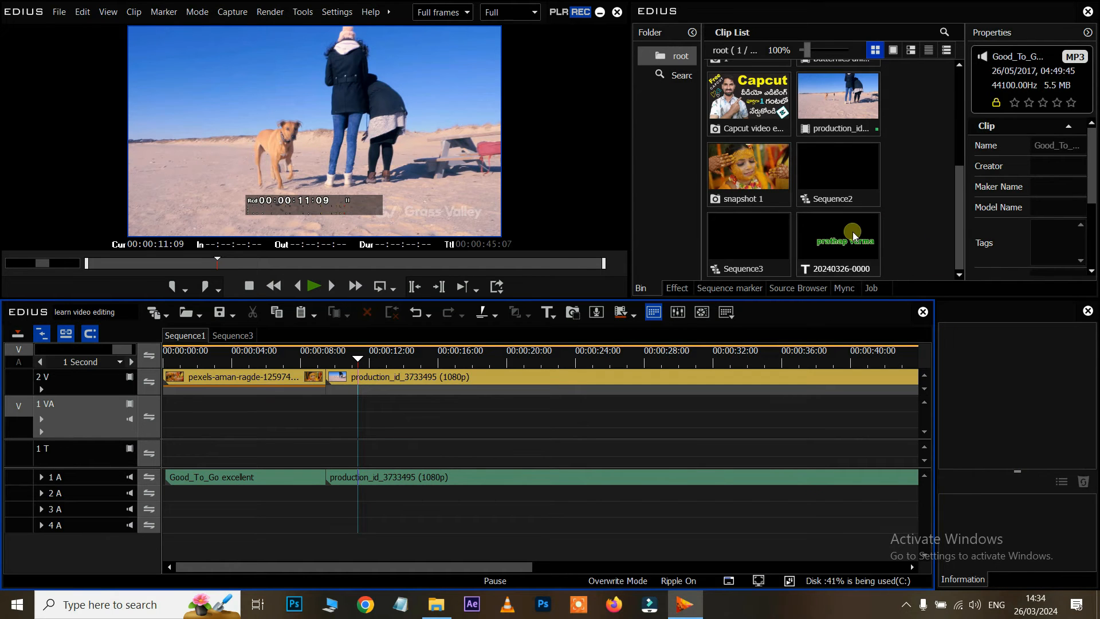
drag(848, 242, 634, 444)
click(651, 448)
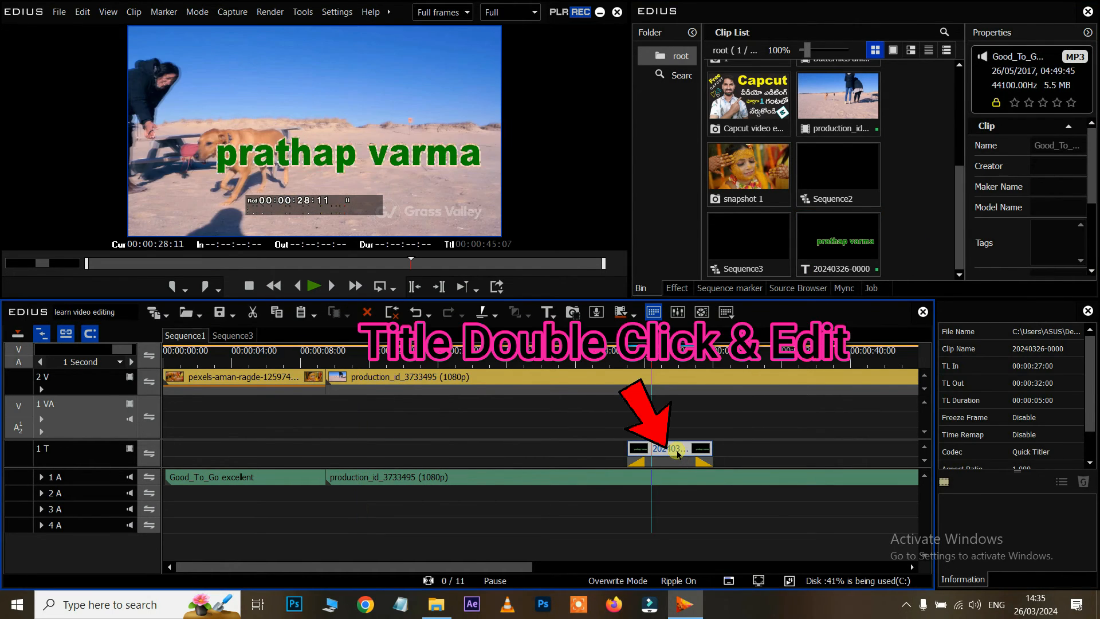
Move the 'prathap varma' text lower in the frame and save the title.
double_click(677, 452)
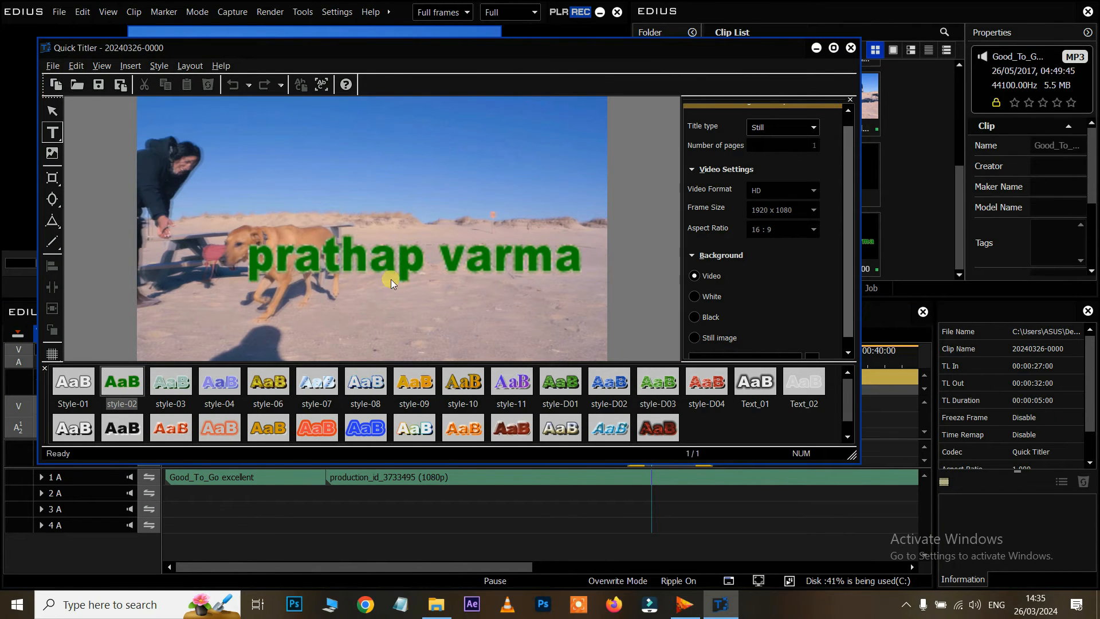
click(54, 114)
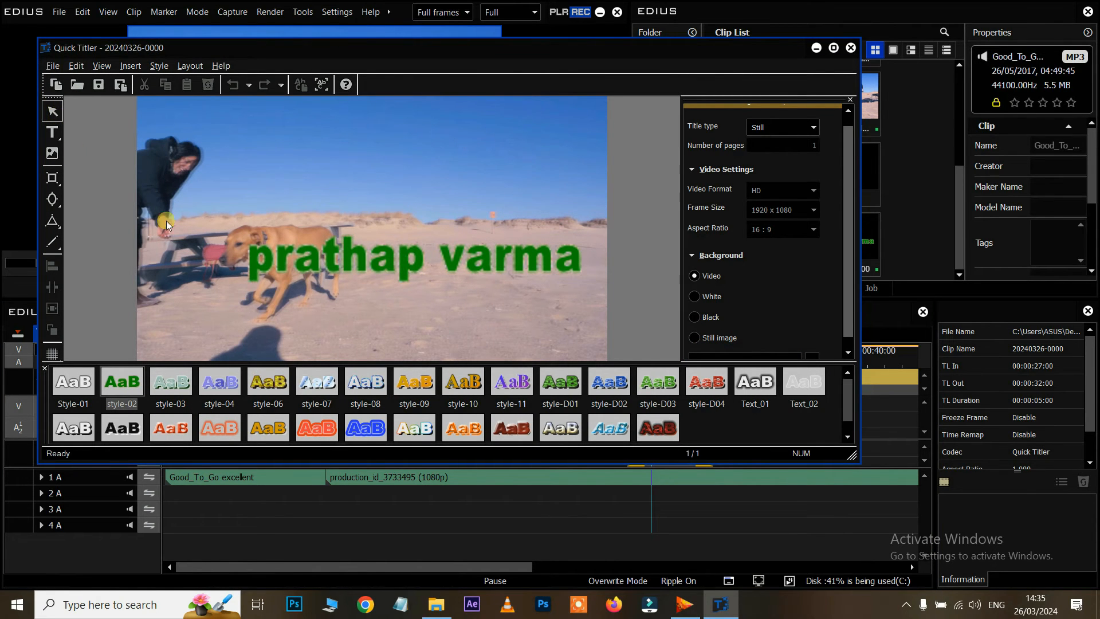
click(393, 264)
drag(456, 255, 429, 333)
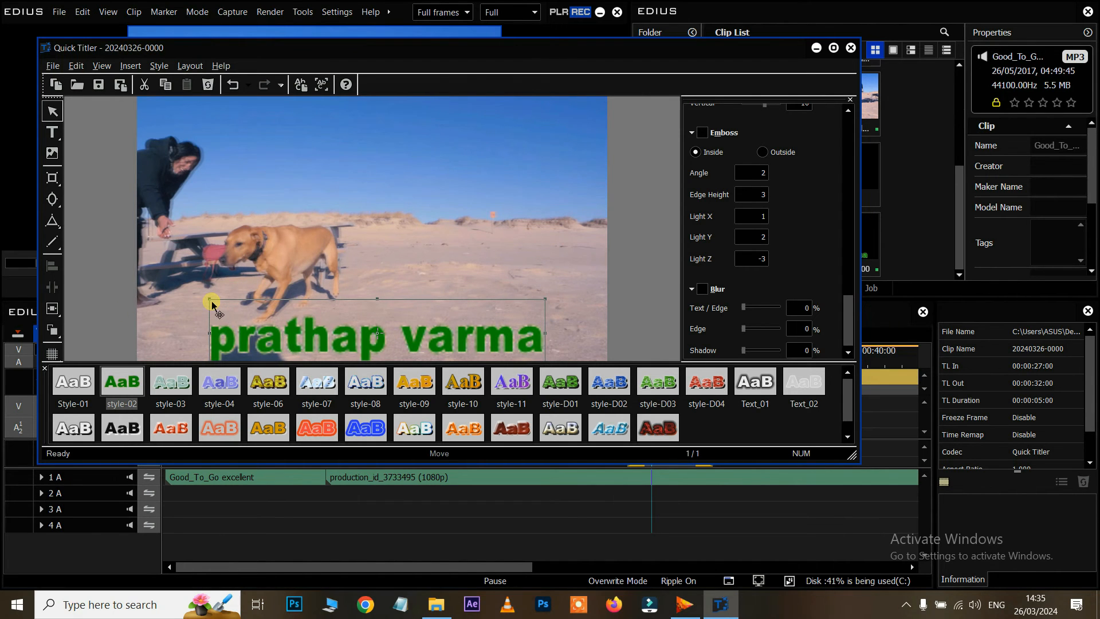
drag(308, 308, 318, 302)
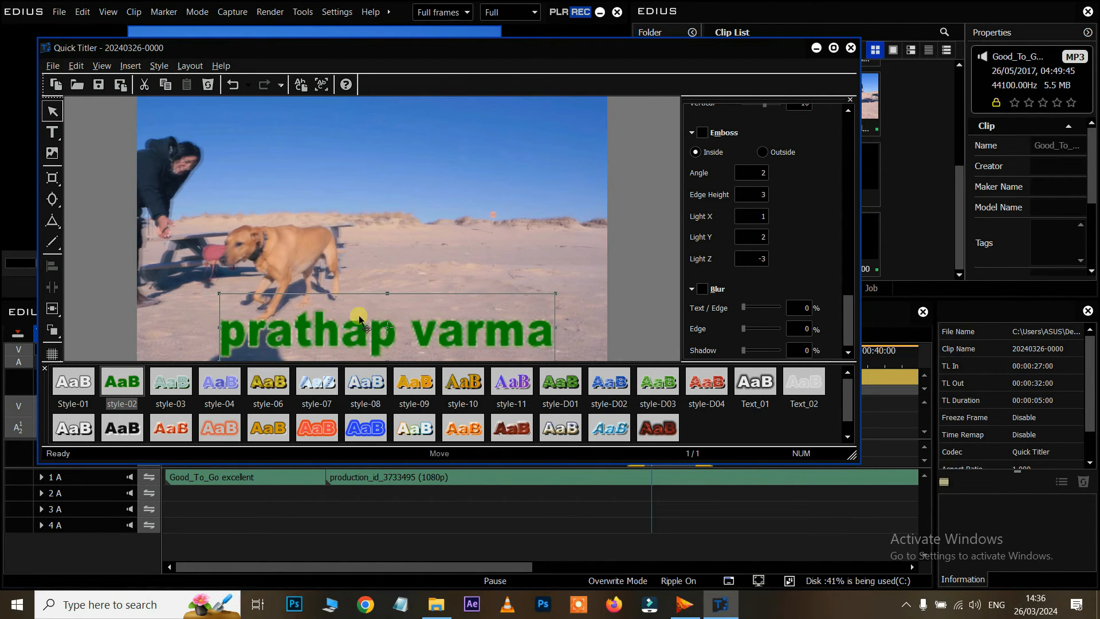
click(851, 47)
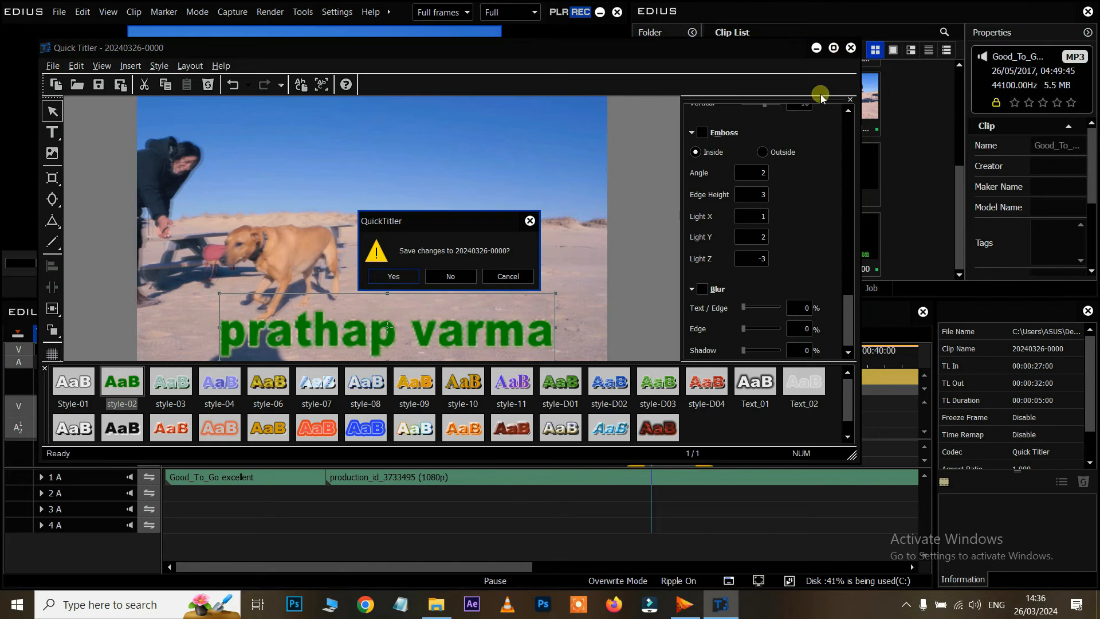
click(388, 280)
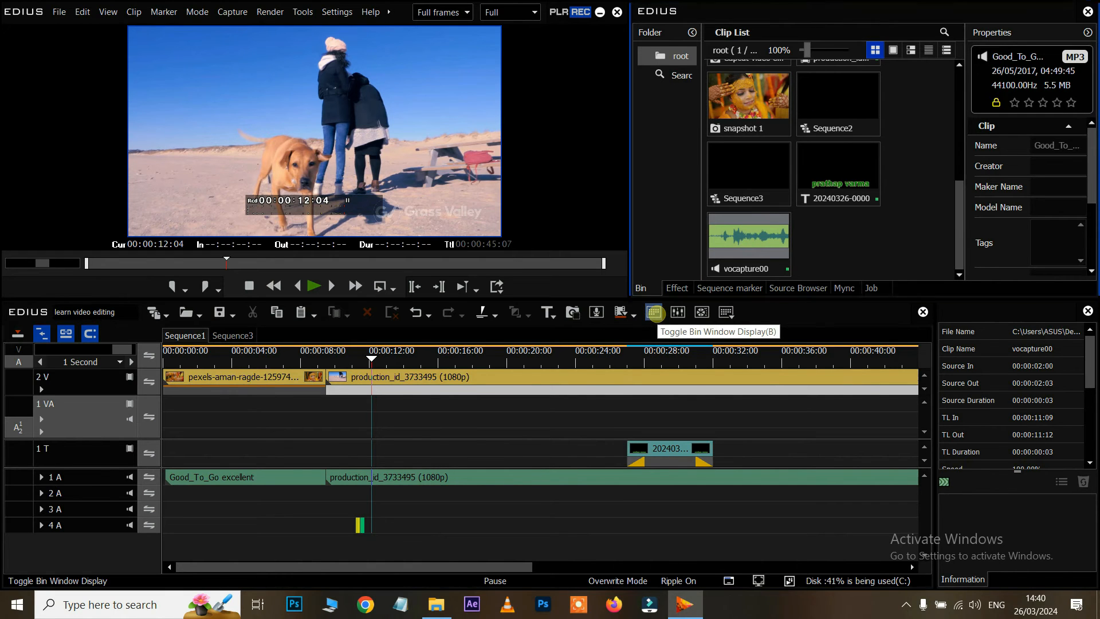
click(655, 313)
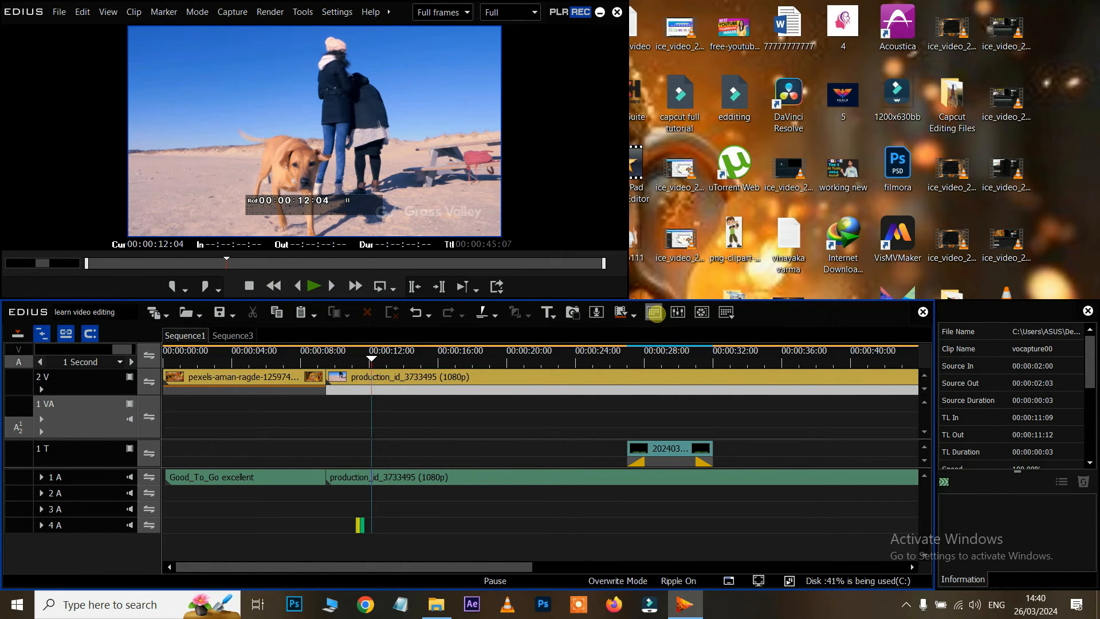
click(654, 312)
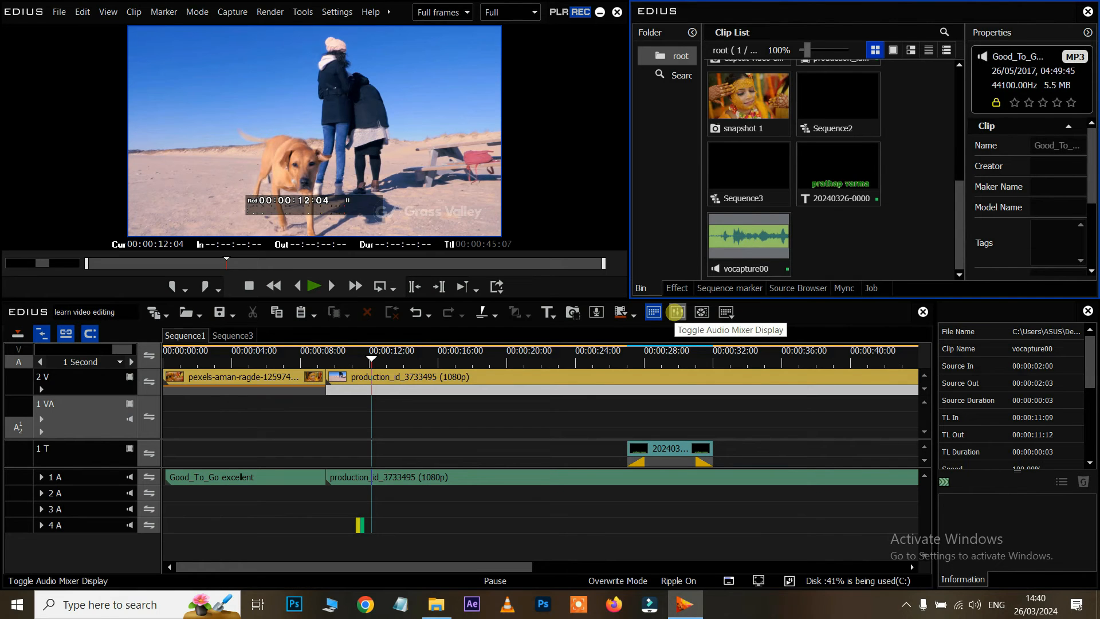
click(676, 311)
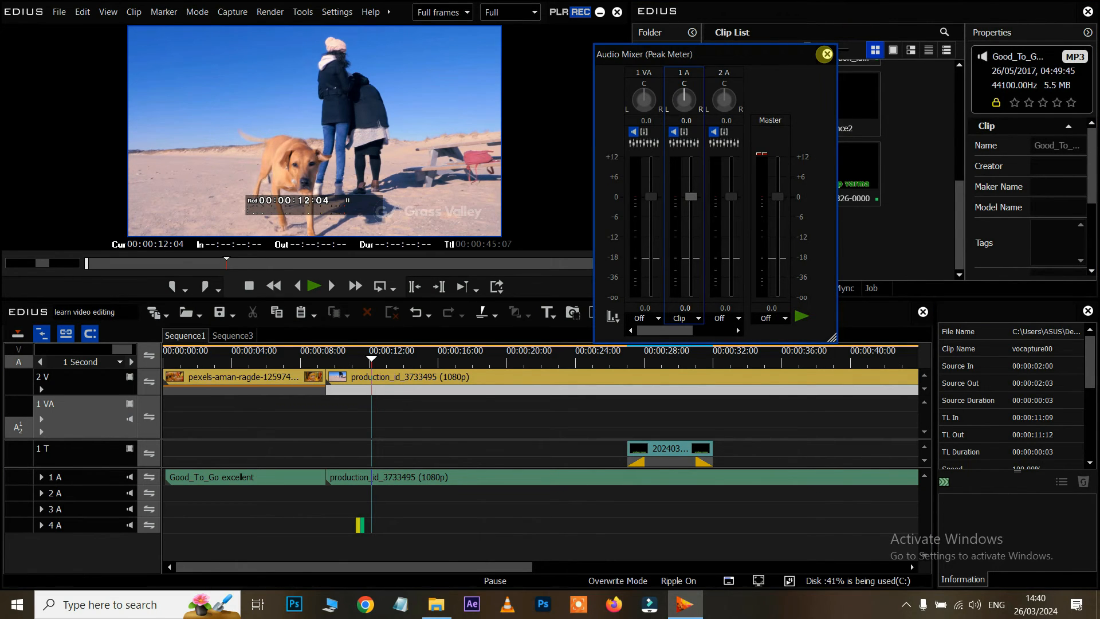
click(826, 54)
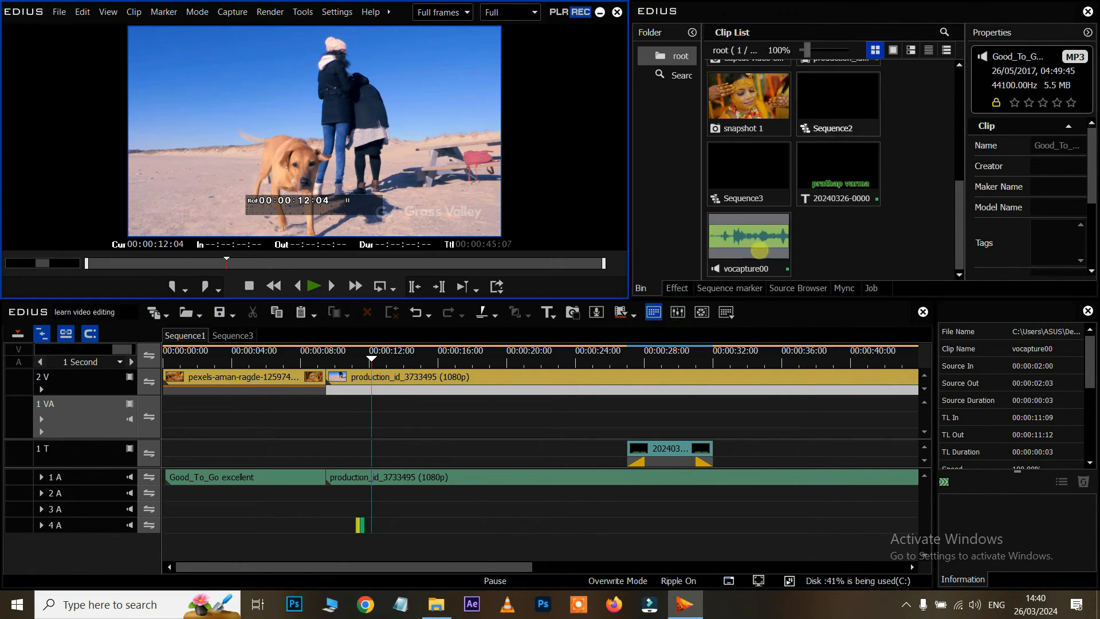
click(702, 311)
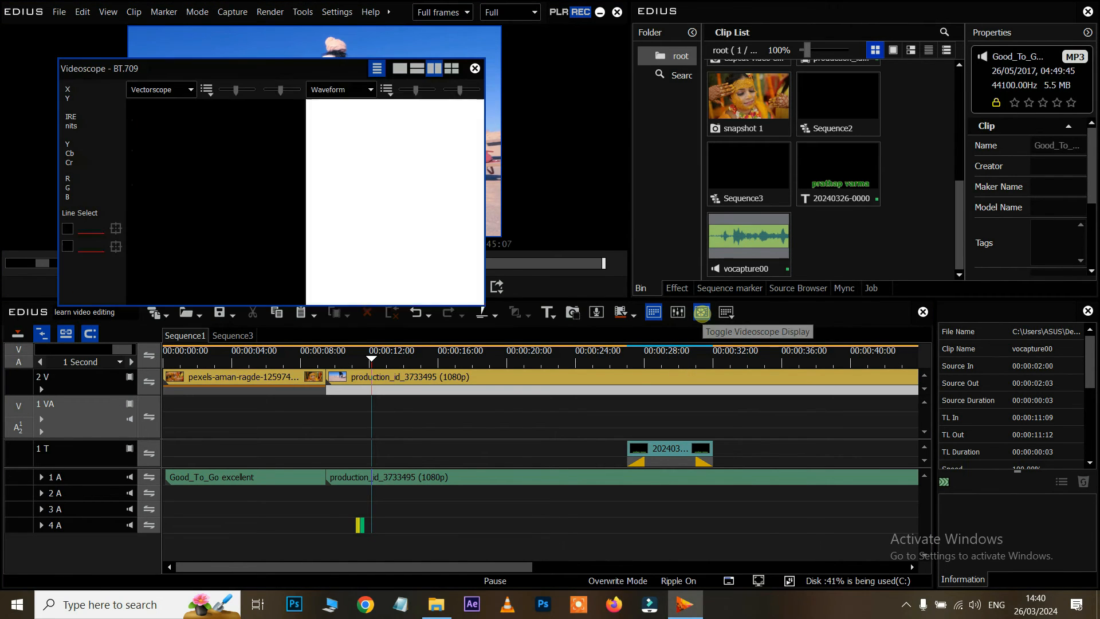
click(475, 68)
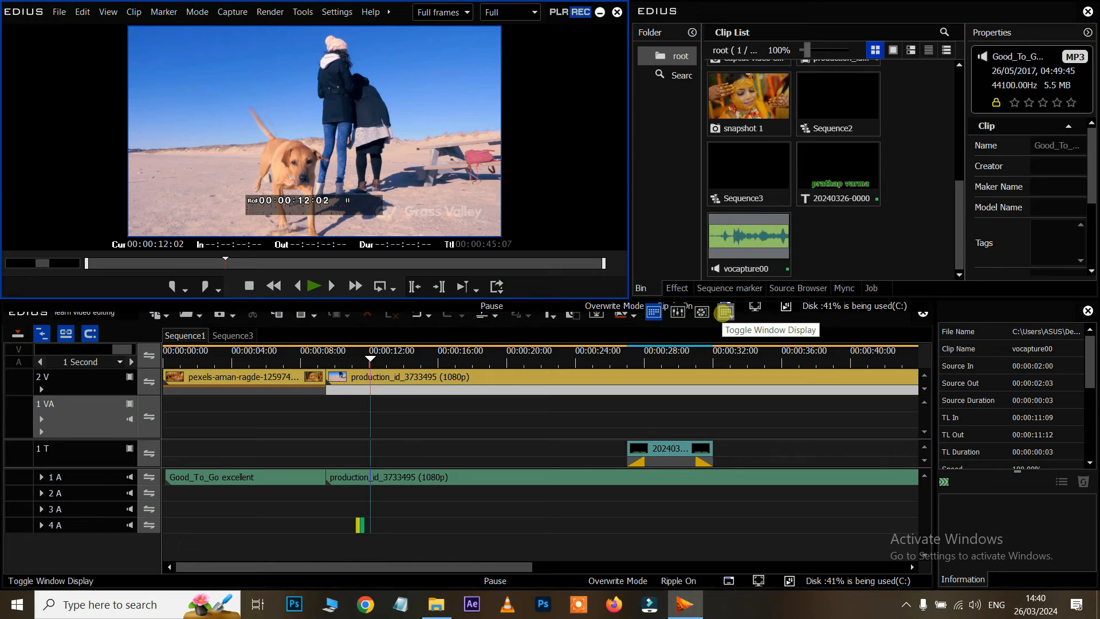
click(726, 313)
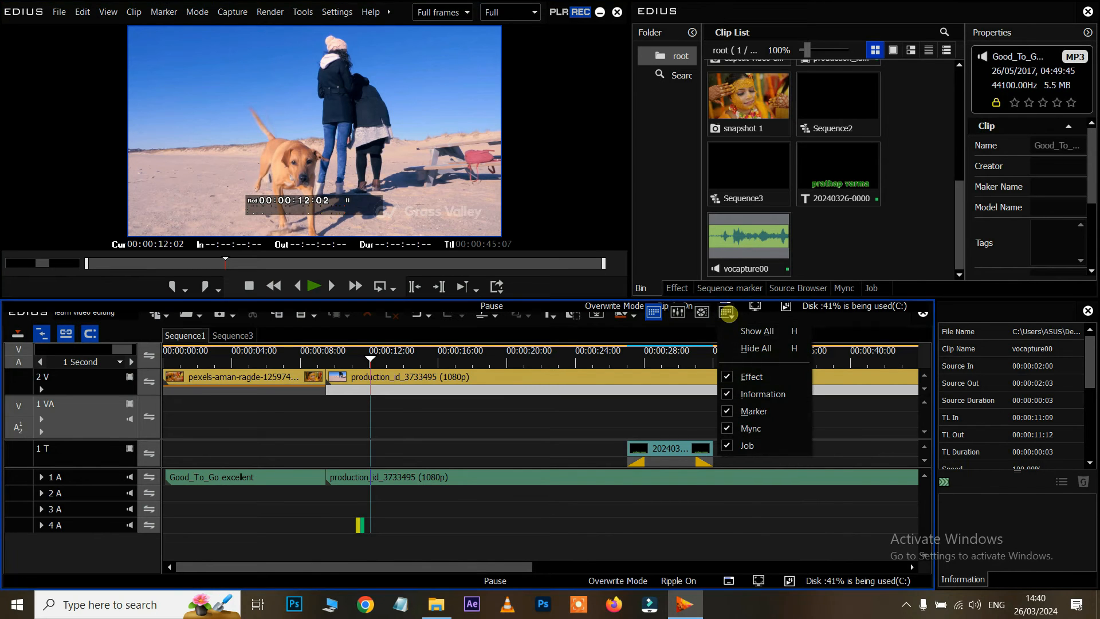
click(755, 331)
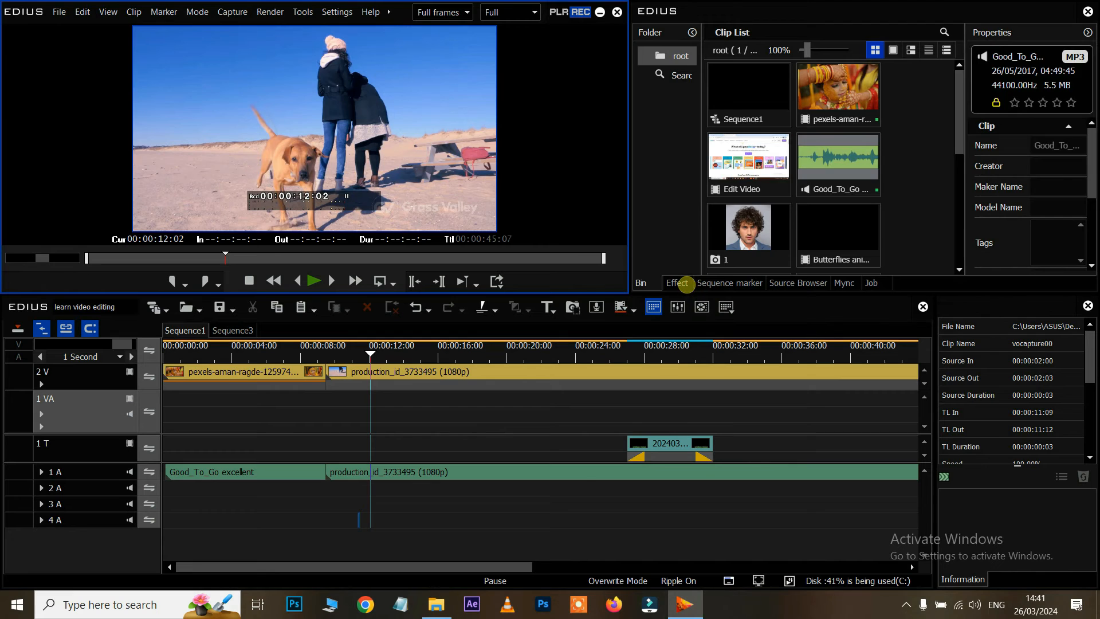
Apply 3-Way Color Correction from VideoFilters > Color Correction to the pexels-dazzle-n-click-studio-14988161 clip.
click(677, 283)
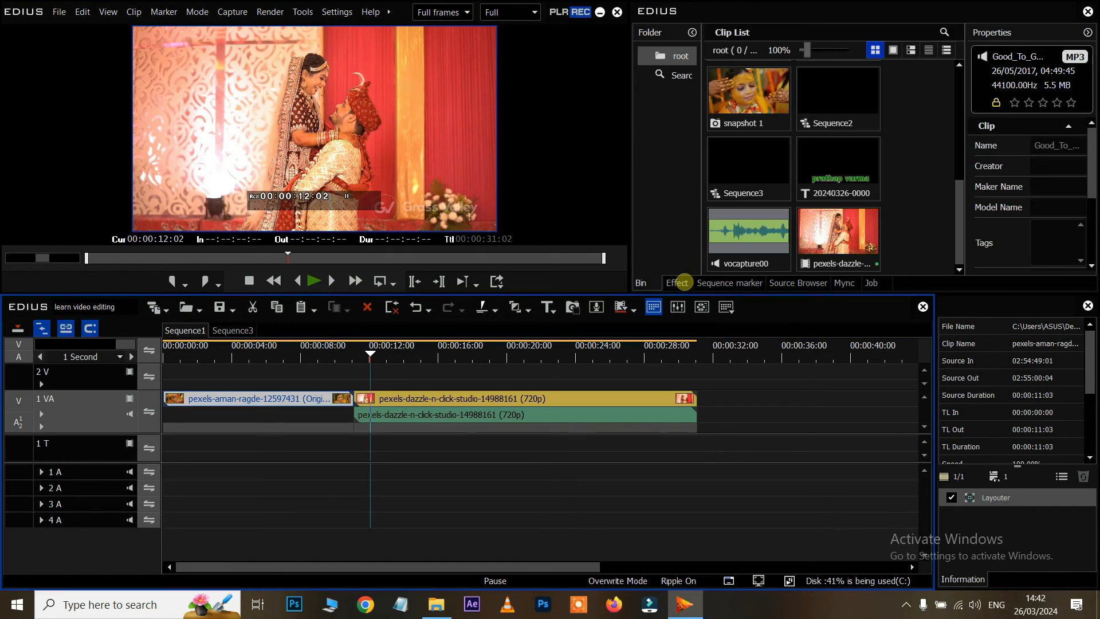
click(683, 280)
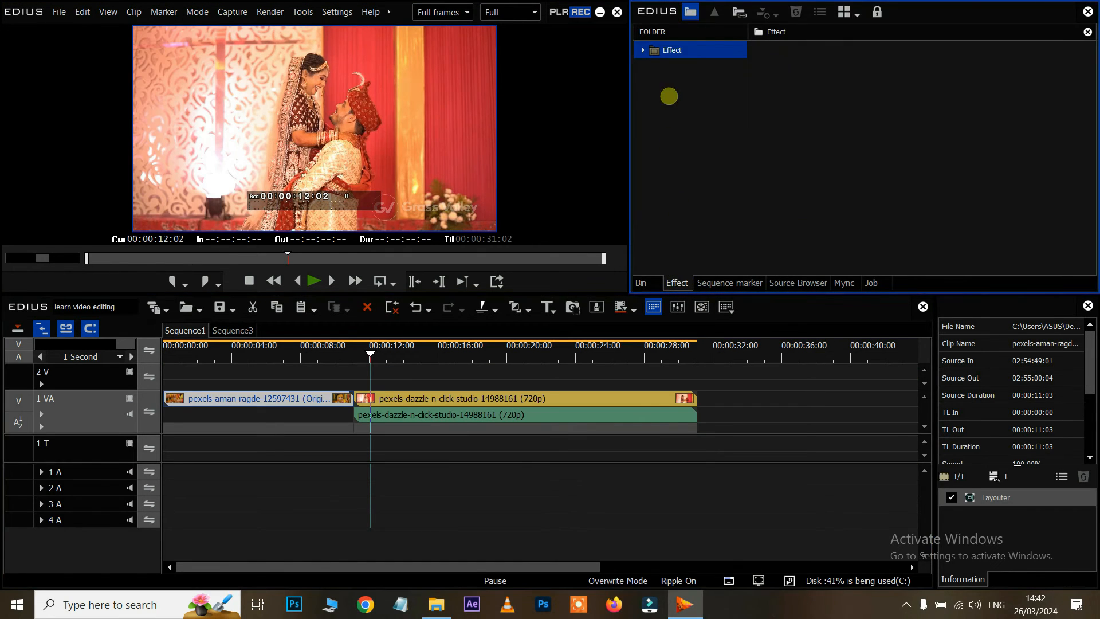
click(643, 49)
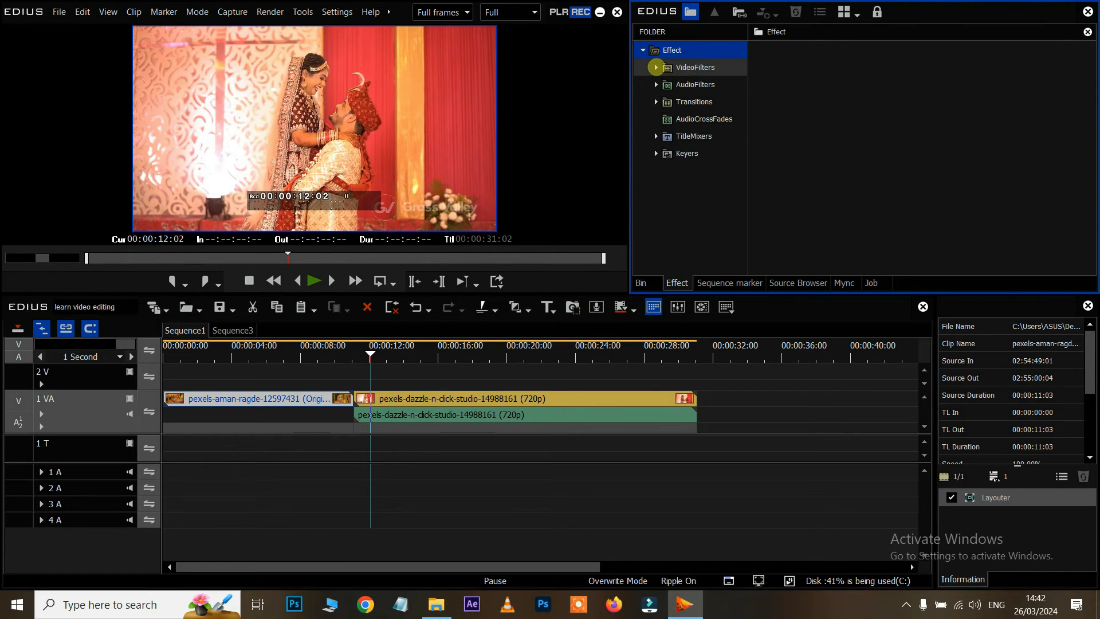
double_click(671, 67)
click(715, 84)
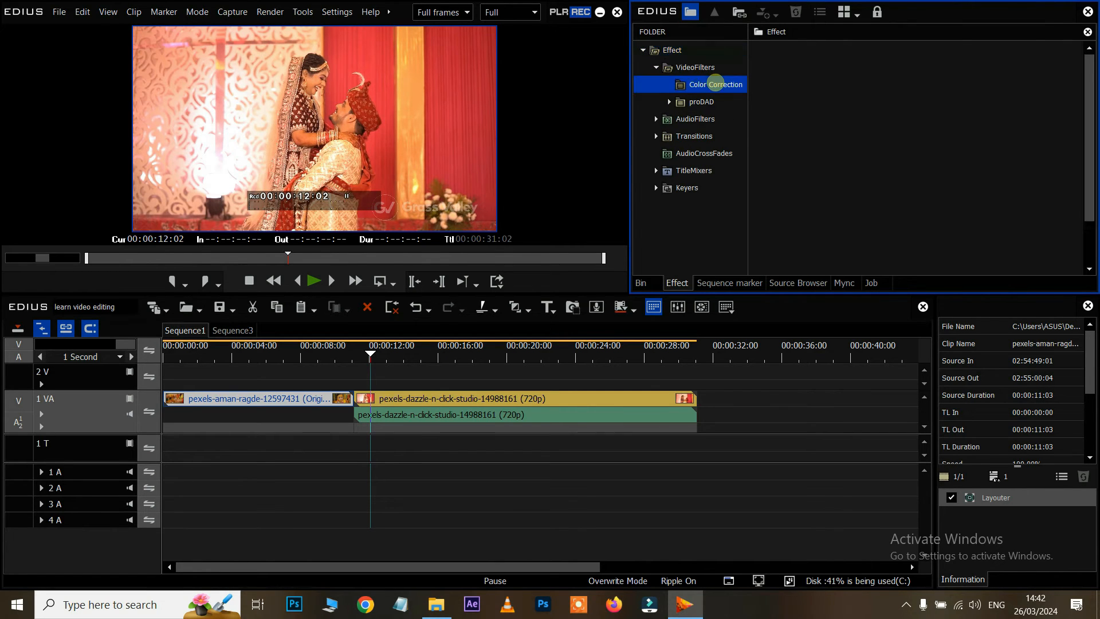
click(452, 400)
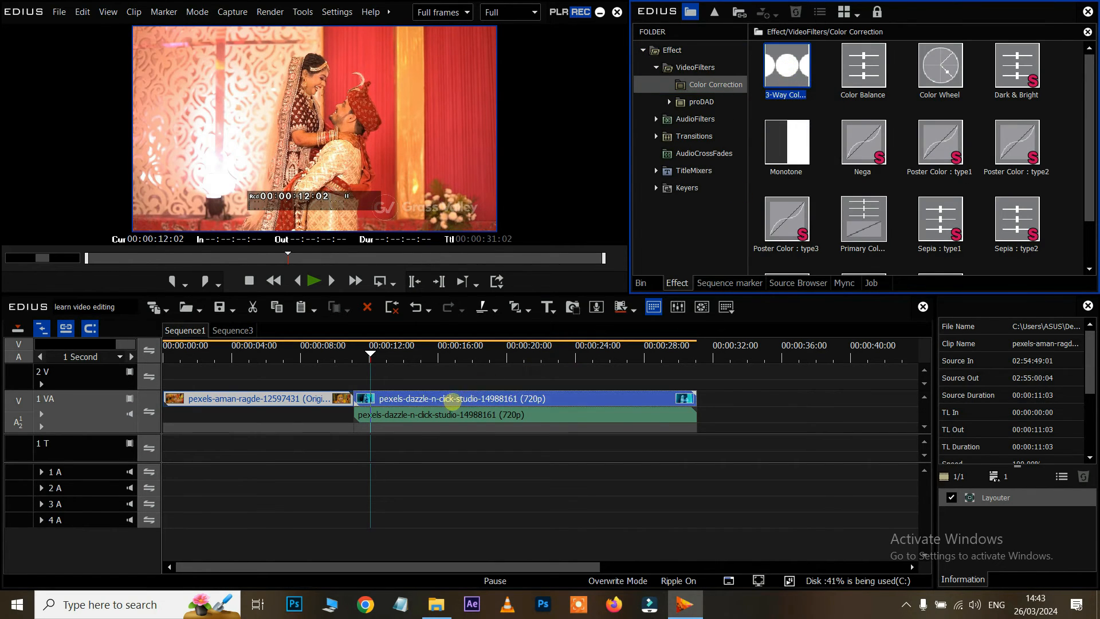
drag(448, 398, 448, 397)
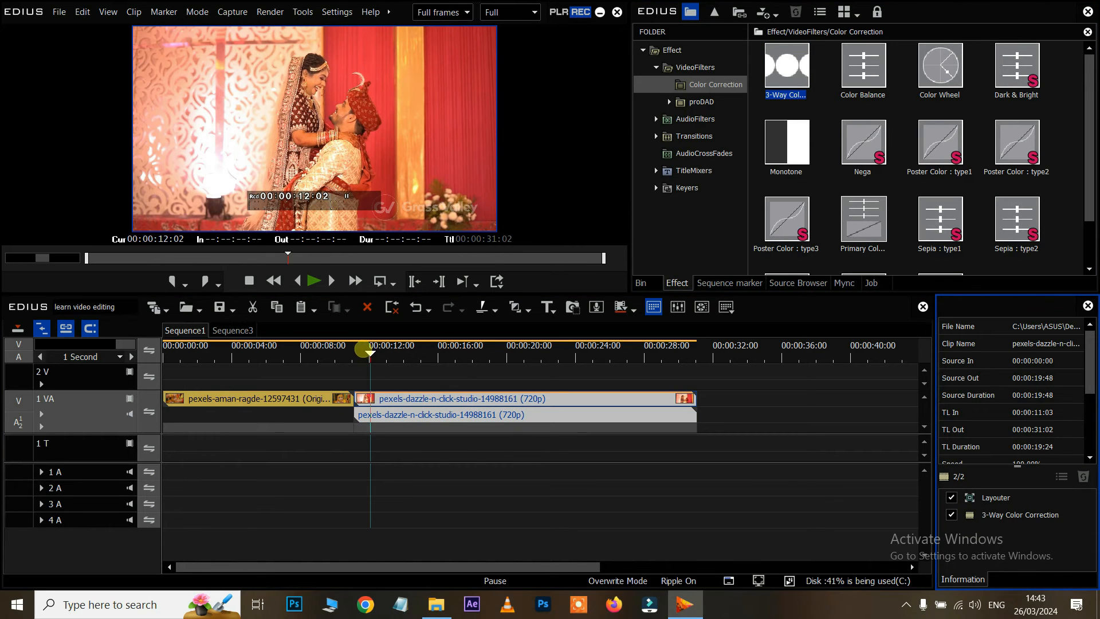
drag(373, 348, 389, 387)
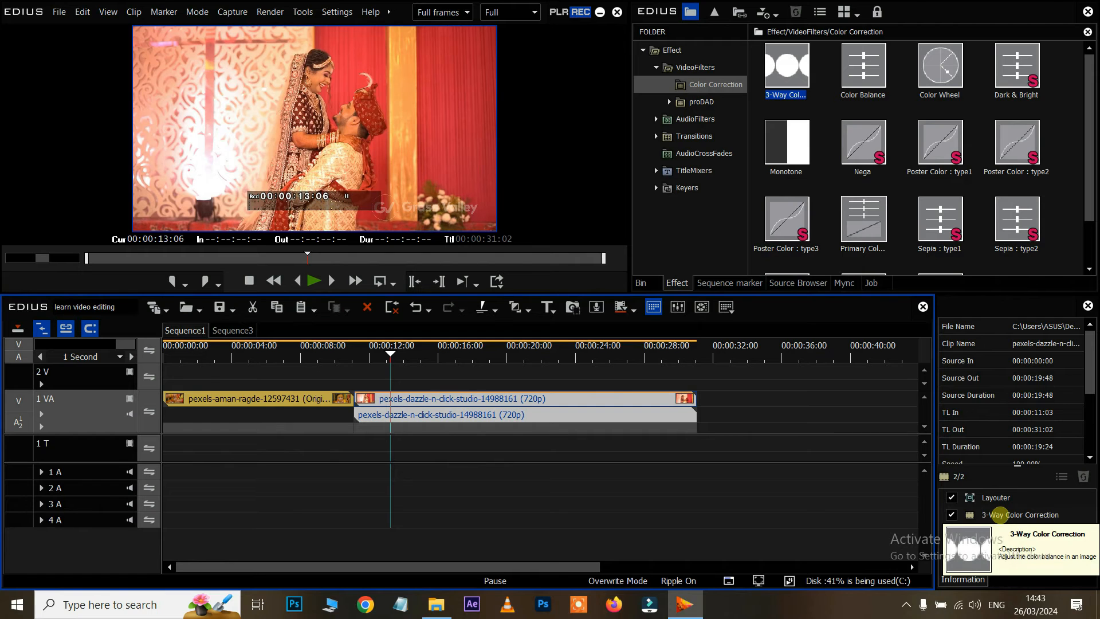
Grade the clip: boost shadow colour, lower midtone and highlight saturation, add highlight contrast.
double_click(1000, 514)
drag(651, 387, 684, 417)
mouse_move(641, 340)
mouse_down()
mouse_move(624, 342)
mouse_move(650, 325)
mouse_up()
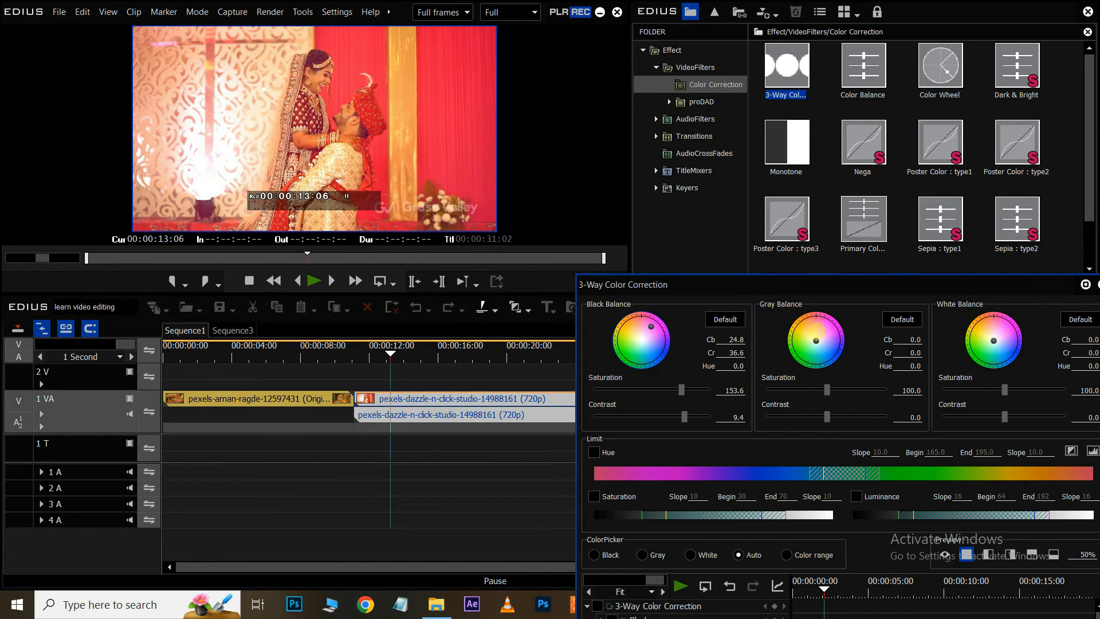
drag(816, 340, 819, 338)
drag(826, 389, 805, 390)
drag(826, 416, 810, 417)
drag(1004, 389, 1029, 419)
drag(854, 288, 711, 103)
click(882, 527)
Play the corrected clip and toggle the filter off and on to compare.
key(space)
key(space)
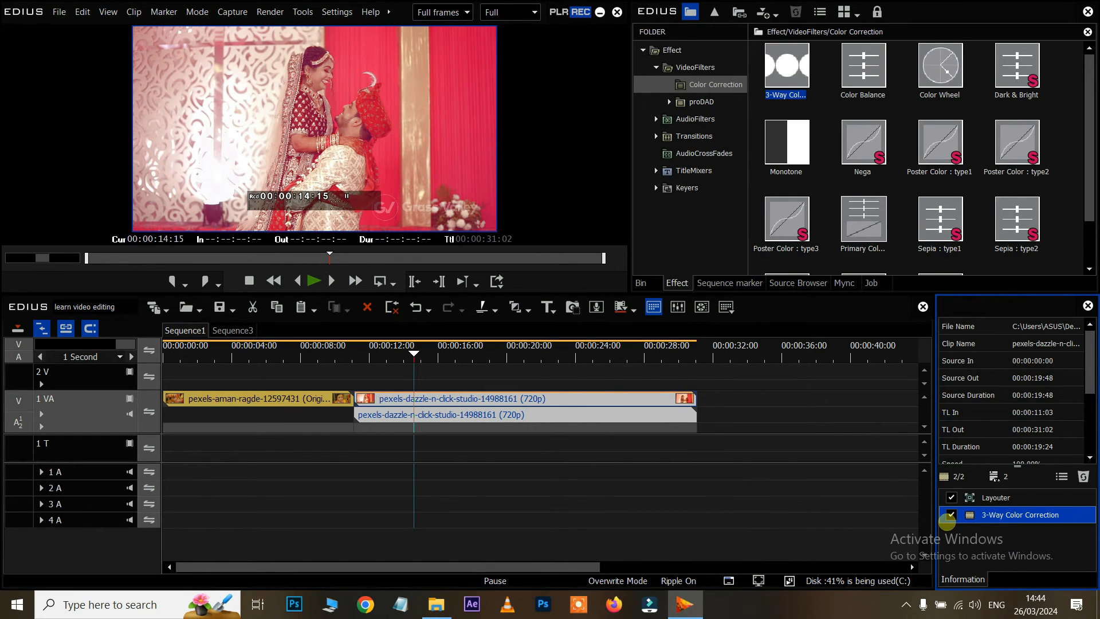
click(951, 515)
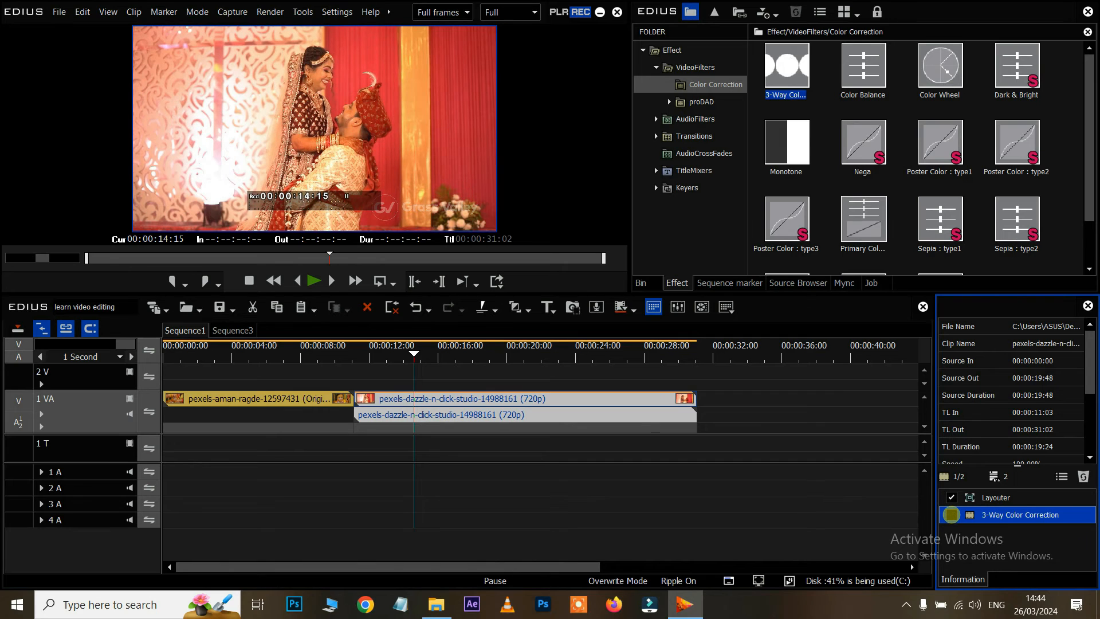
click(951, 514)
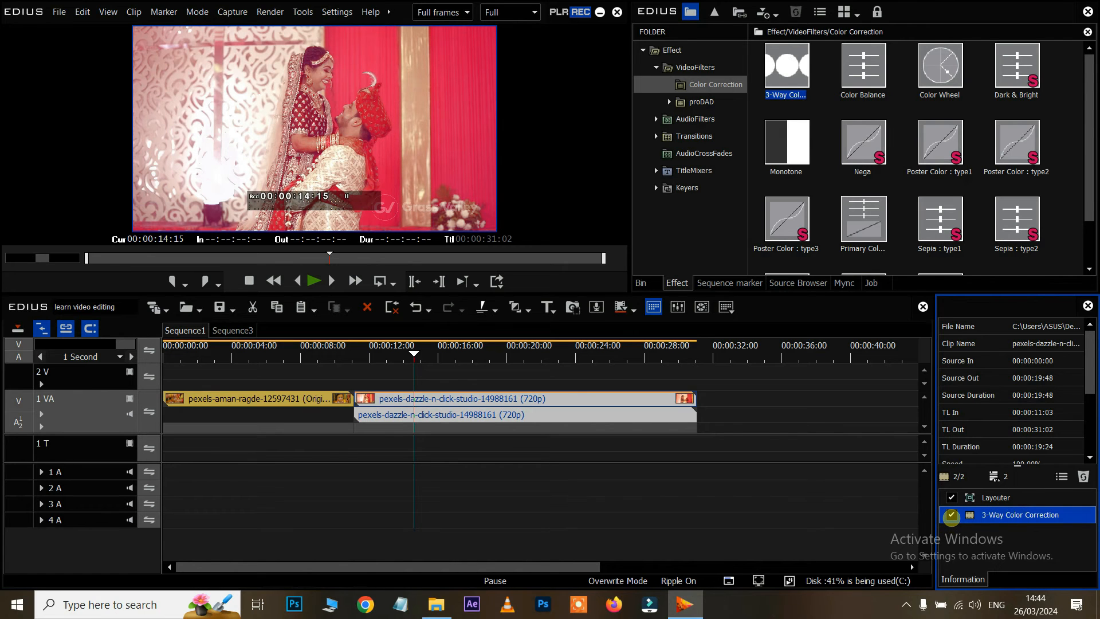
Select the first clip and open proDAD > Vitascene V5 > Art Look > Blur presets in the effect tree.
click(950, 516)
scroll(941, 140, up, 2)
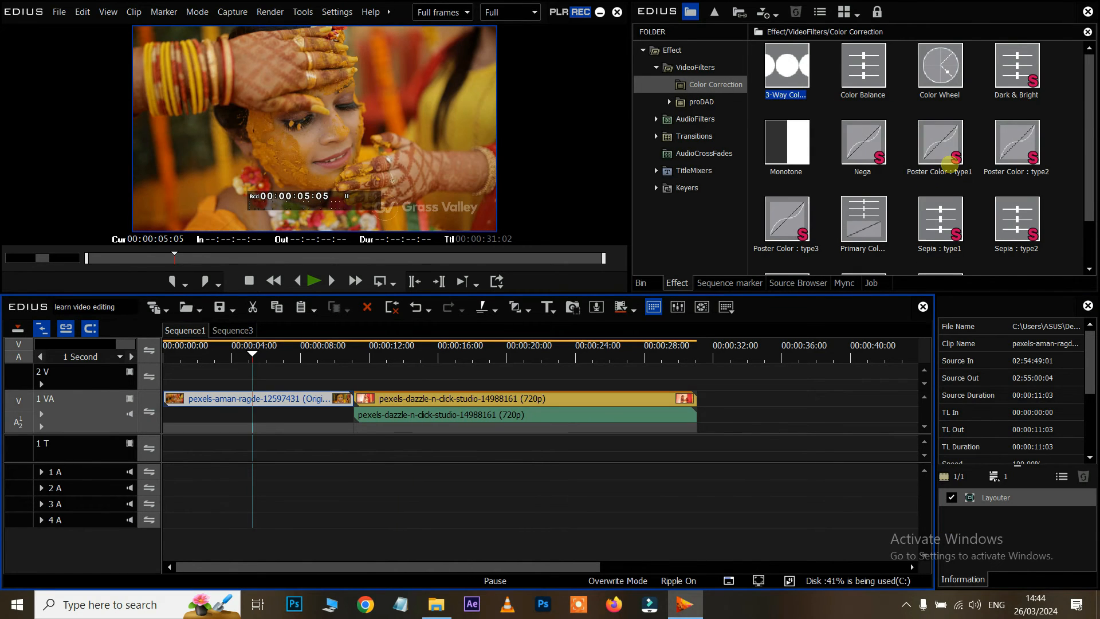
click(668, 102)
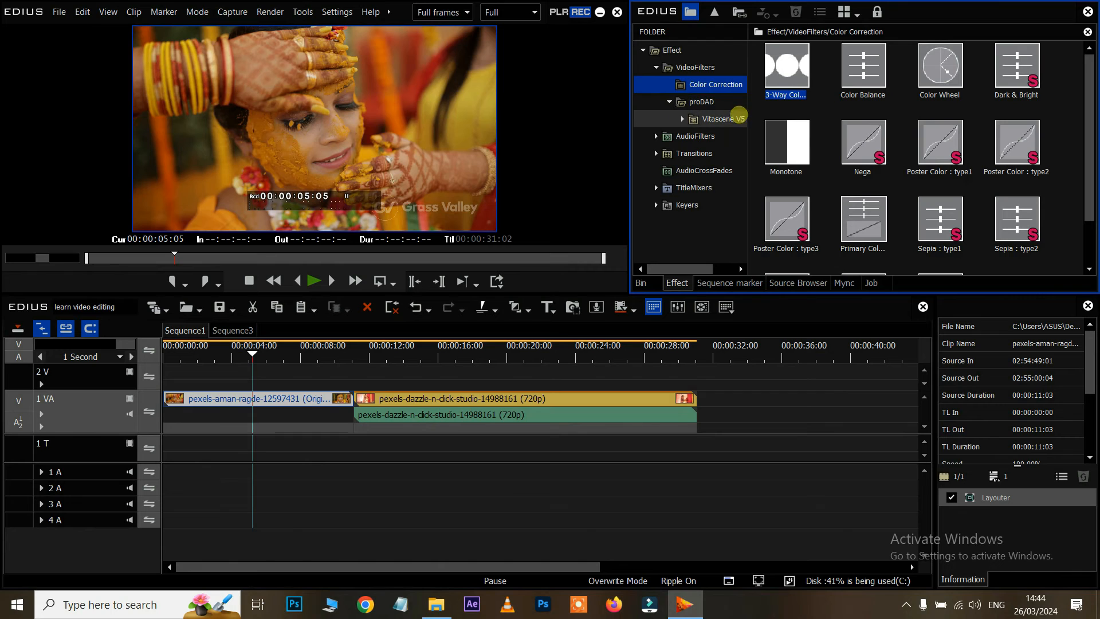
click(668, 102)
click(668, 101)
click(681, 119)
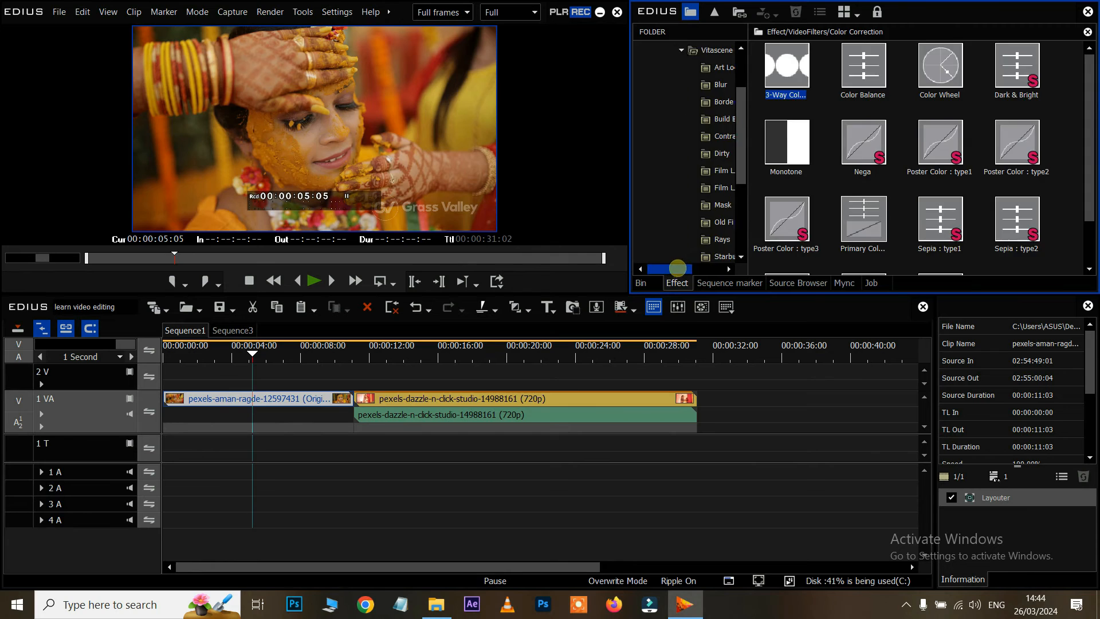
drag(678, 268, 708, 268)
click(662, 67)
click(655, 85)
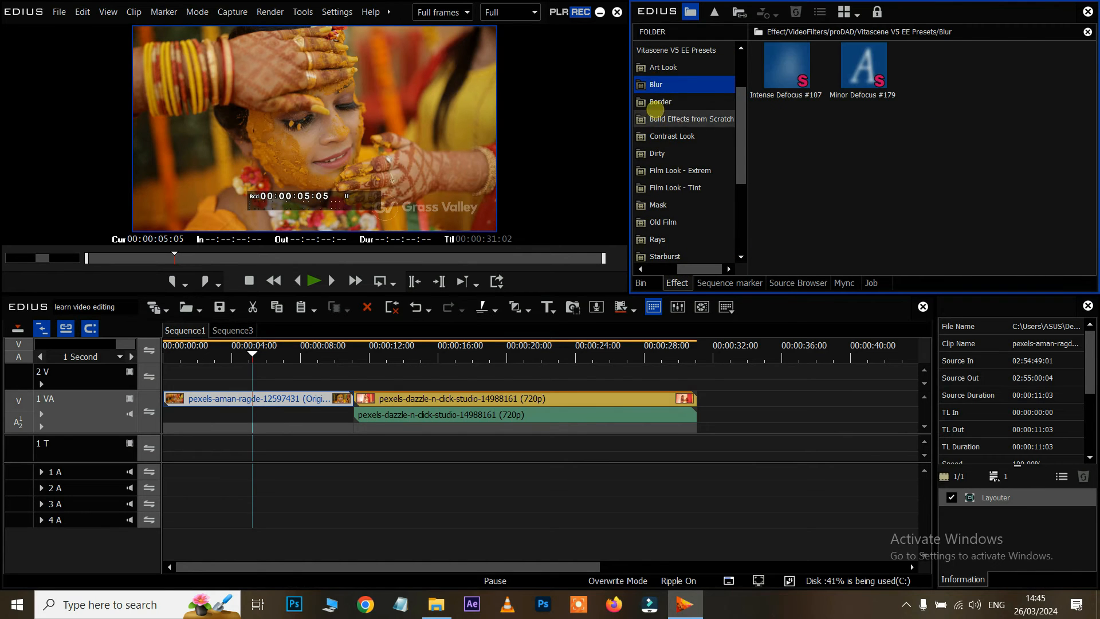
Try Aged Border #325 and Basic Defocus Spark on the first clip, previewing and undoing each.
click(655, 102)
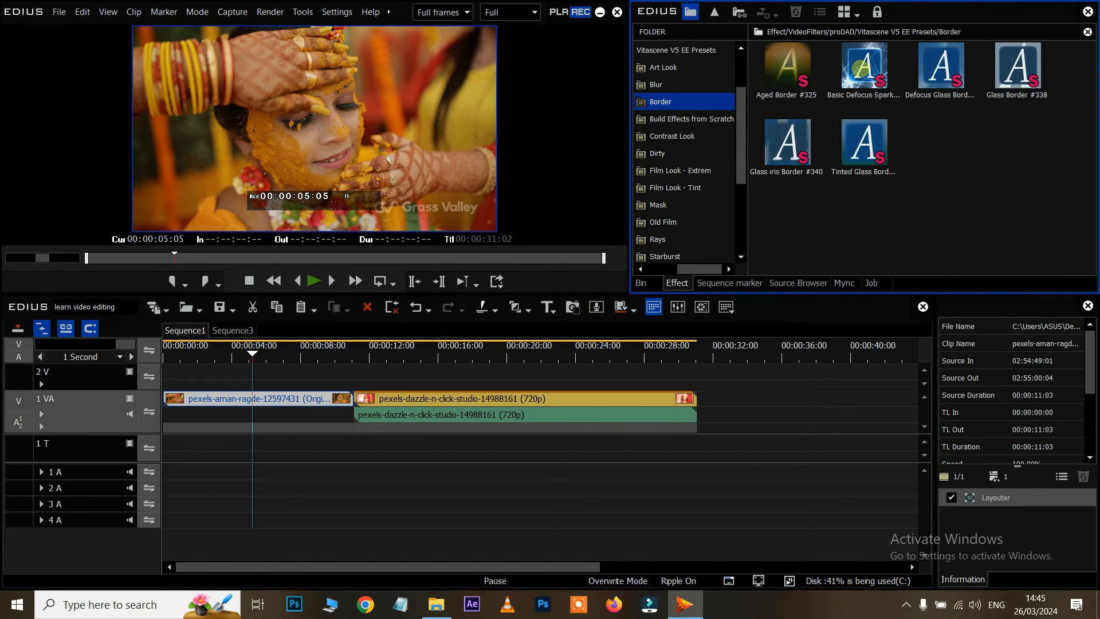
drag(786, 66, 217, 398)
click(253, 358)
key(Home)
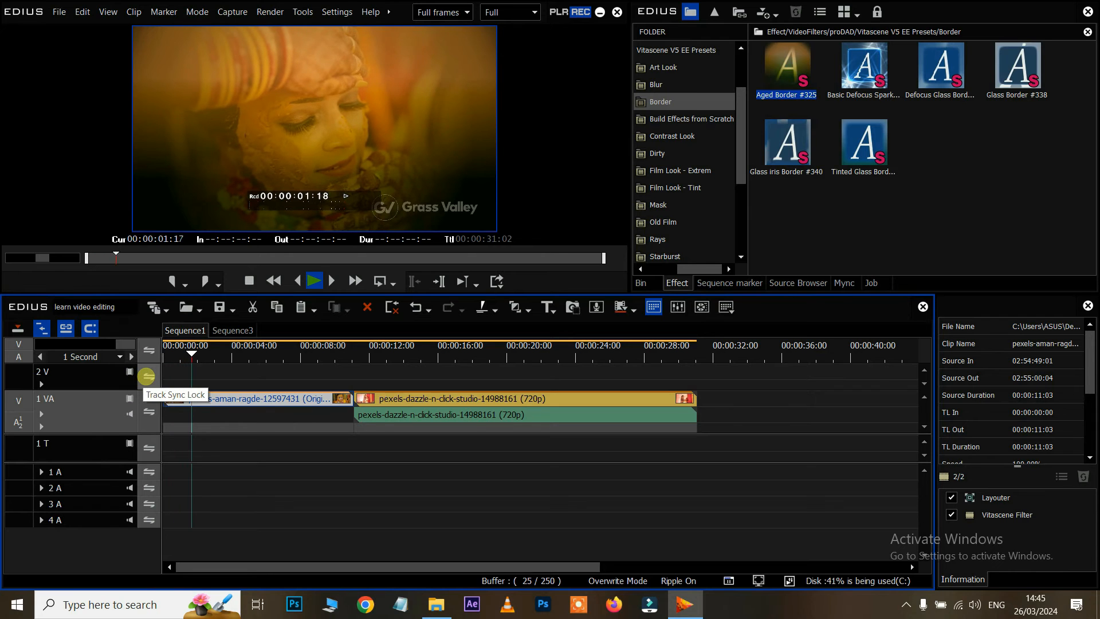
key(space)
key(ctrl+z)
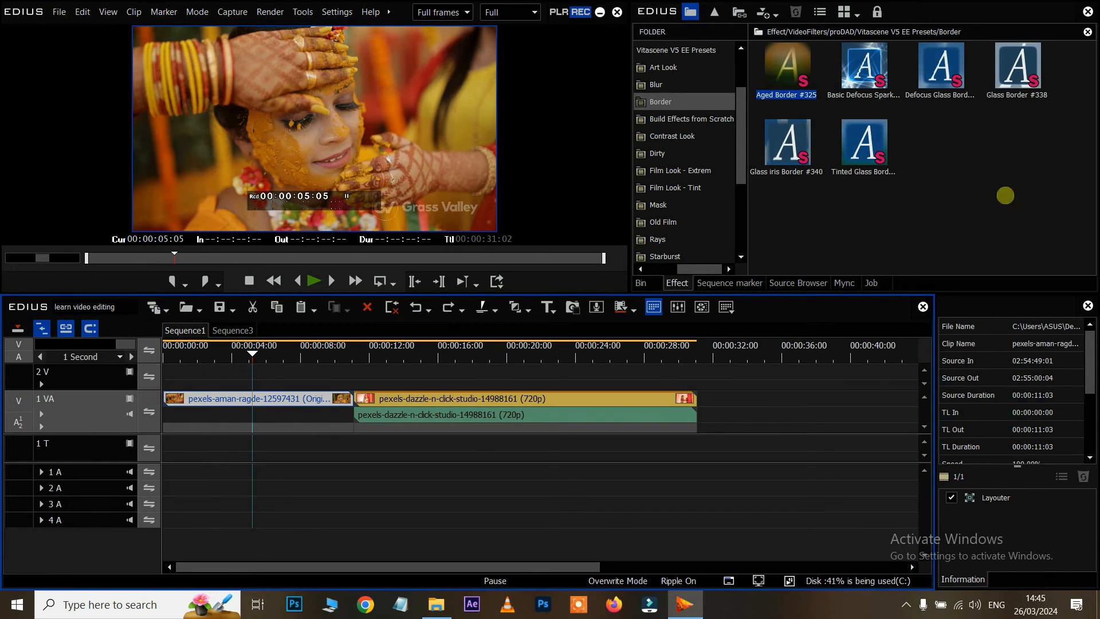
drag(865, 74, 280, 401)
drag(253, 352, 149, 372)
key(space)
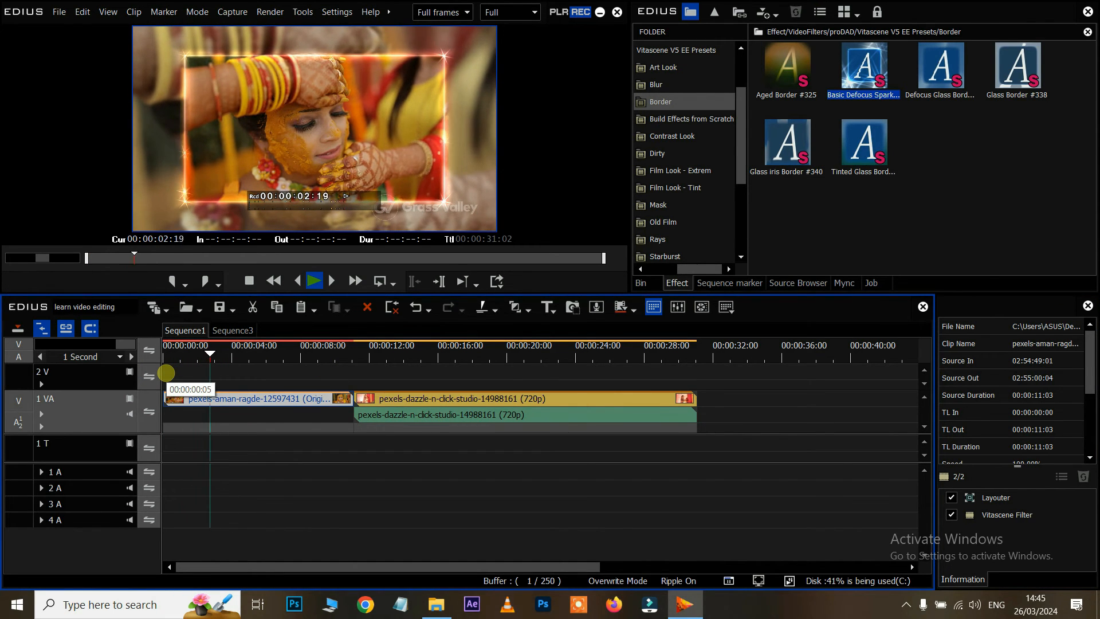
key(space)
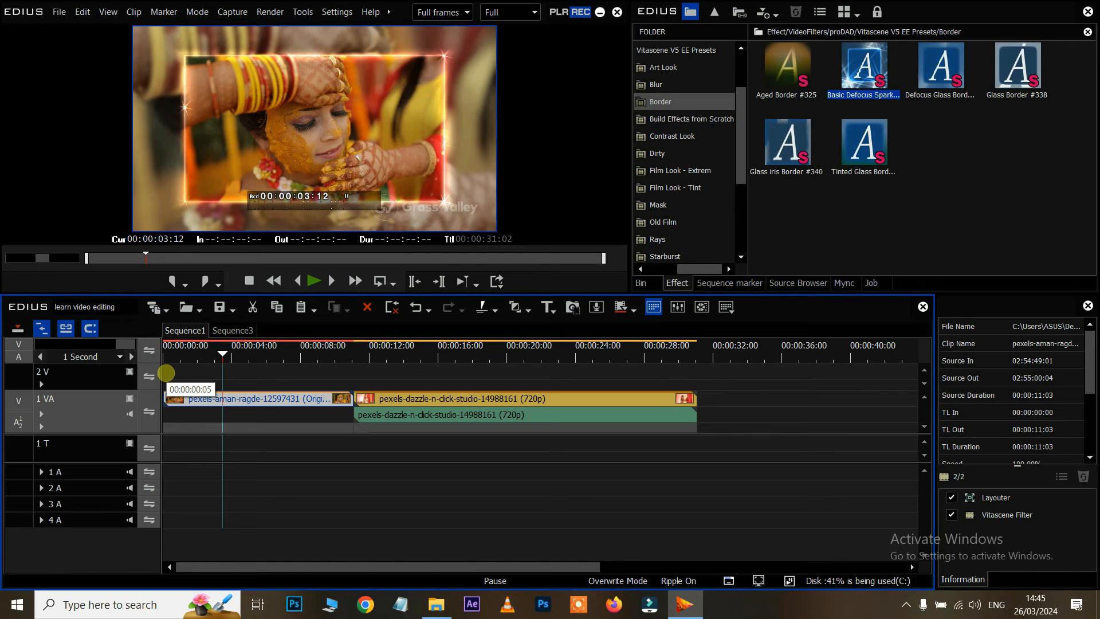
key(ctrl+z)
Try Defocus Glass Border and Glass Border #338 on the first clip, undoing both.
drag(937, 71, 262, 398)
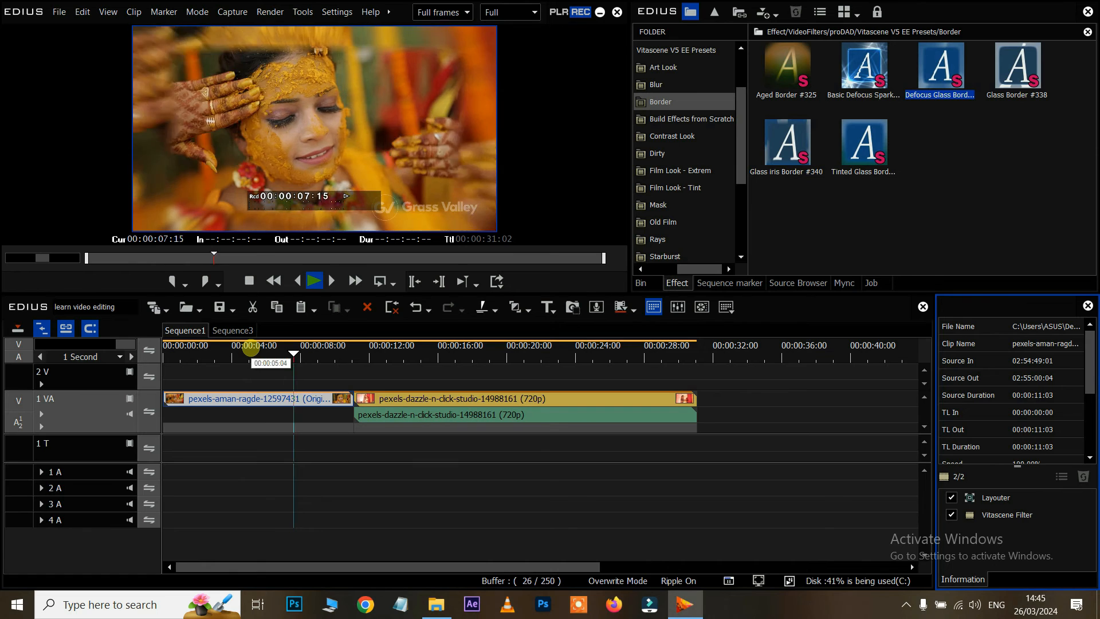
key(ctrl+z)
drag(1001, 69, 259, 396)
key(space)
key(space)
key(ctrl+z)
Keep Glass iris Border #340 on the first clip and add New PIP from Build Effects from Scratch.
drag(788, 160, 256, 397)
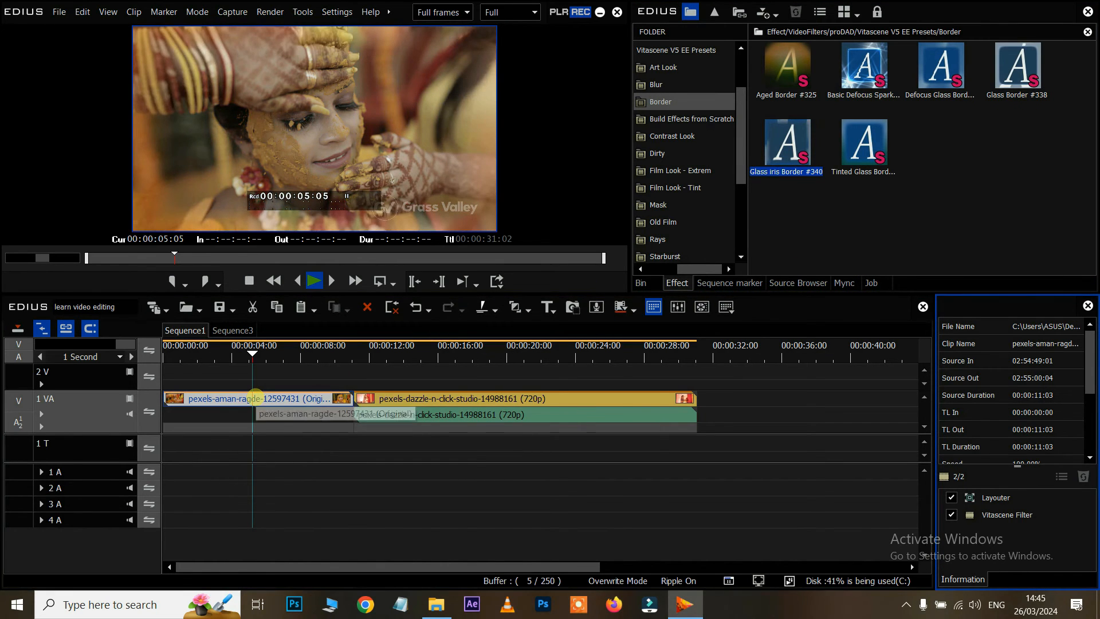
key(space)
key(space)
click(678, 120)
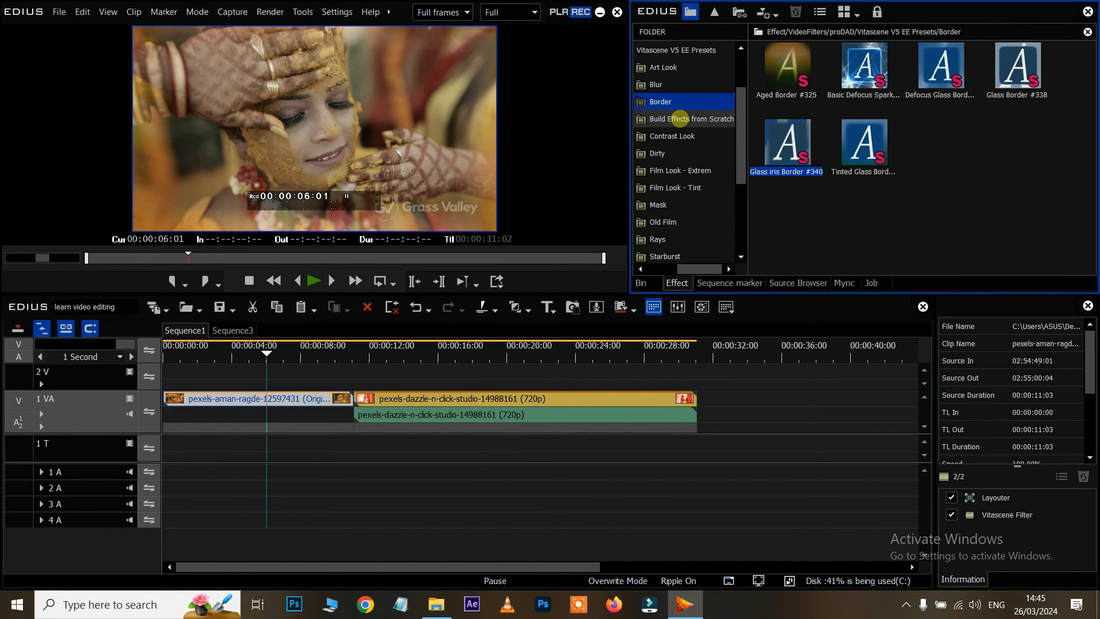
drag(862, 66, 245, 398)
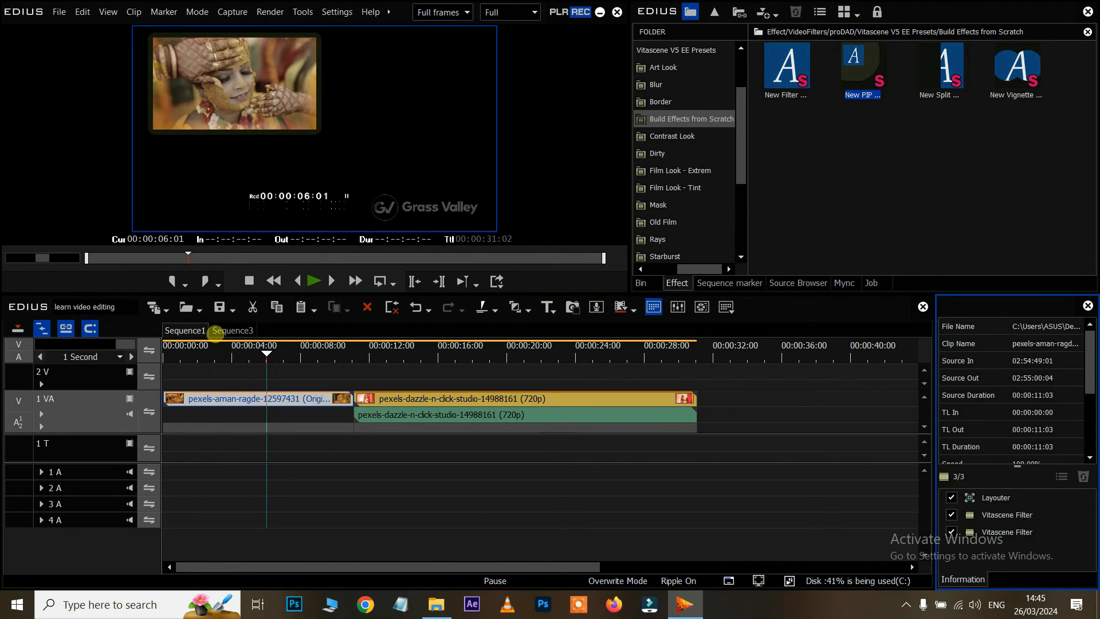
Preview the picture-in-picture effect, then disable both Vitascene filters on the first clip.
click(217, 349)
key(space)
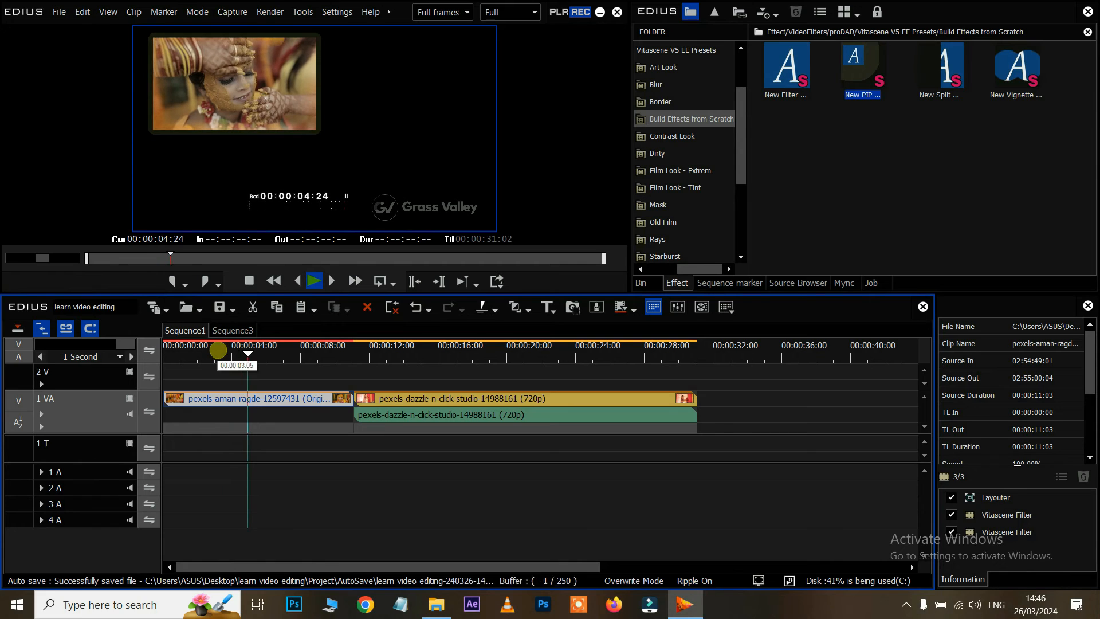
key(space)
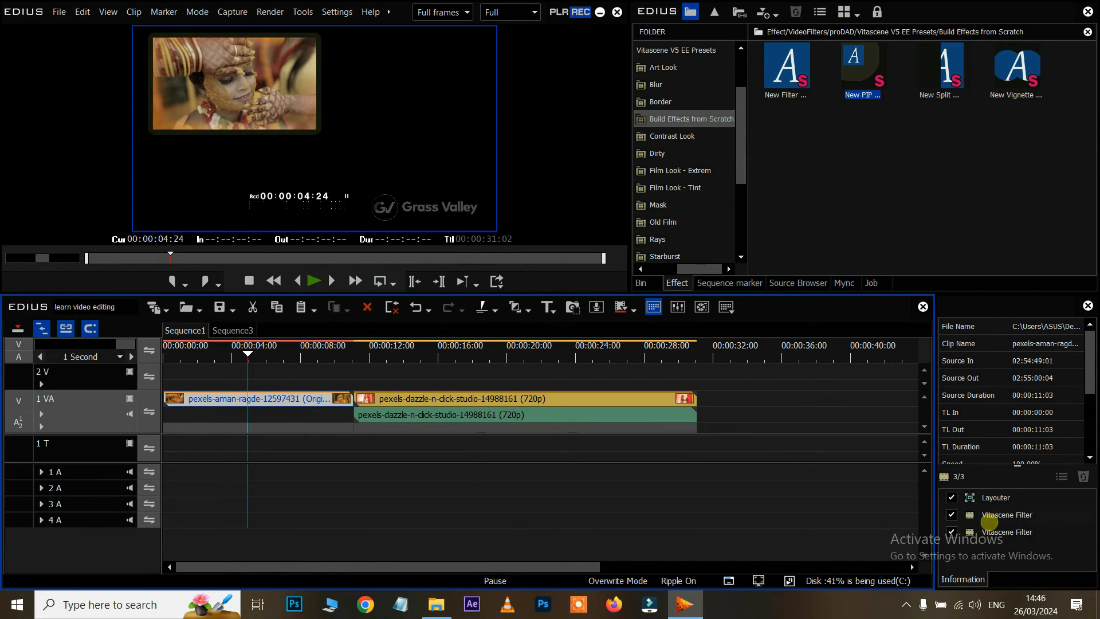
click(951, 515)
key(space)
key(space)
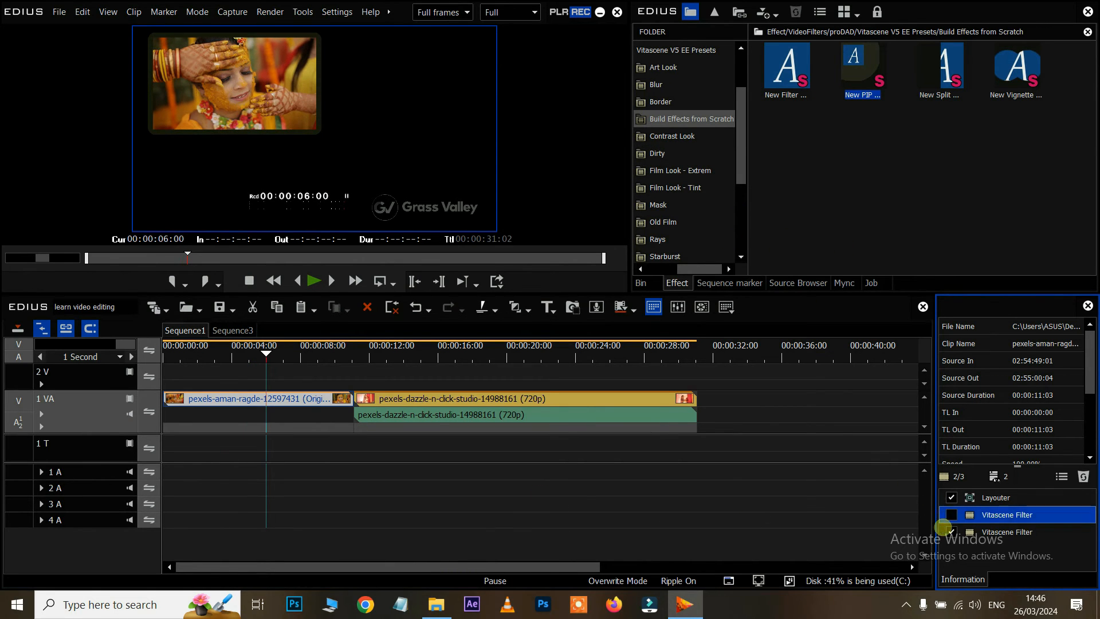
click(951, 531)
Try the Dirty preset Rainbow Vignette on the first clip, then disable it.
click(659, 153)
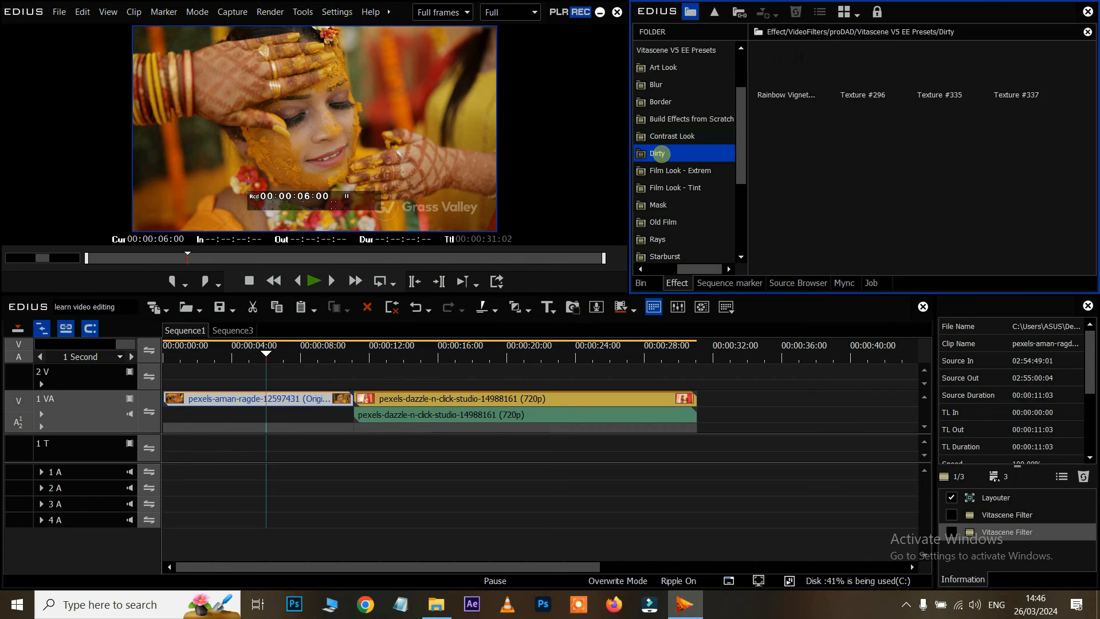
drag(788, 65, 258, 395)
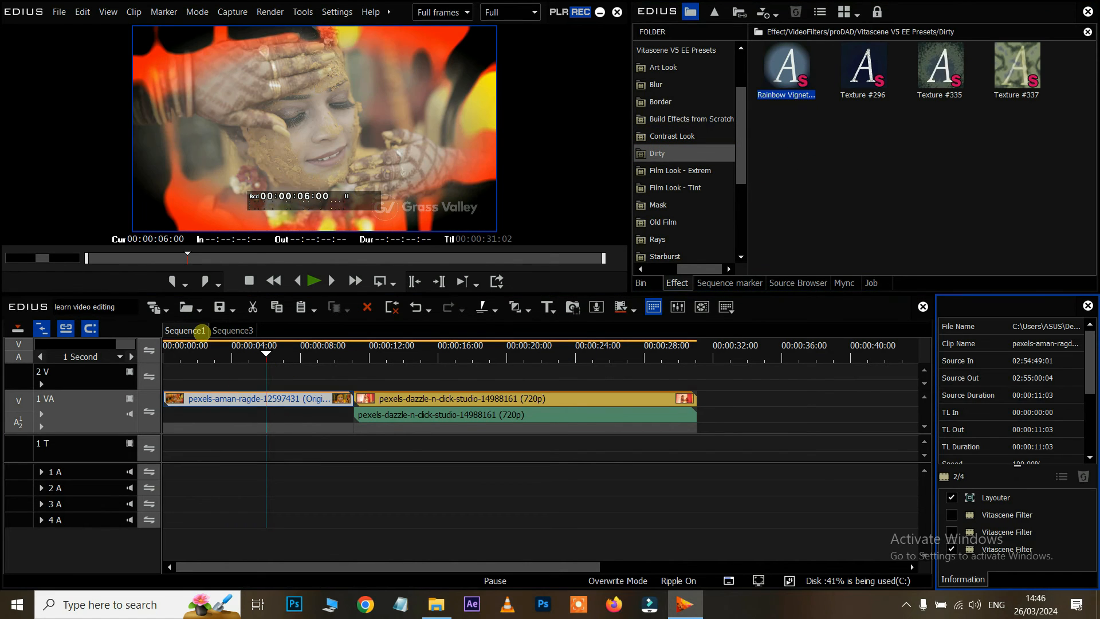
key(space)
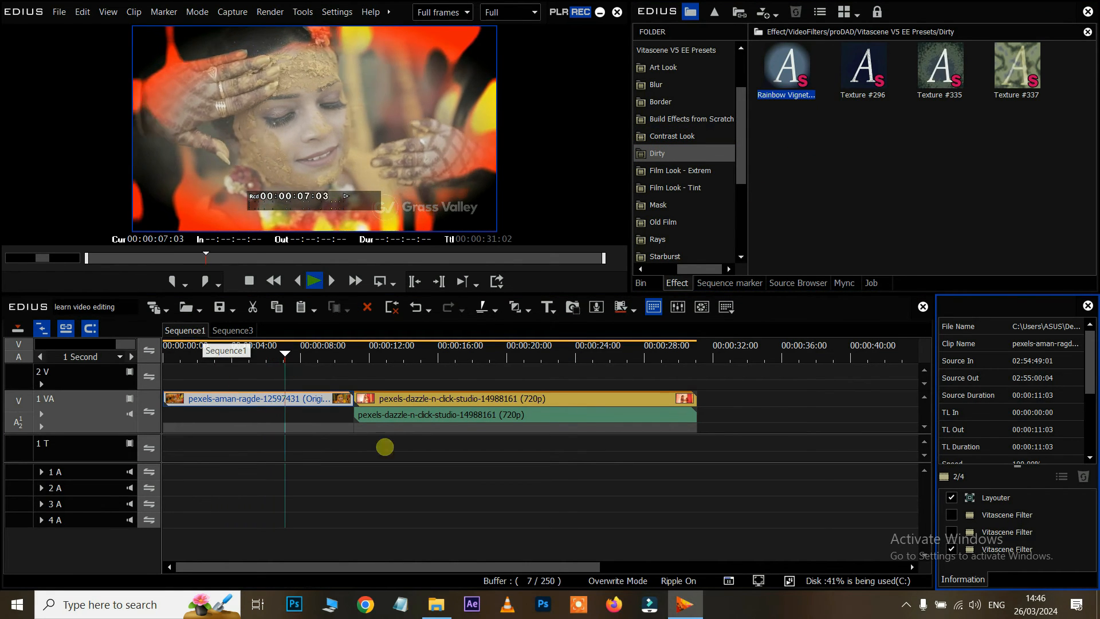
key(space)
click(950, 550)
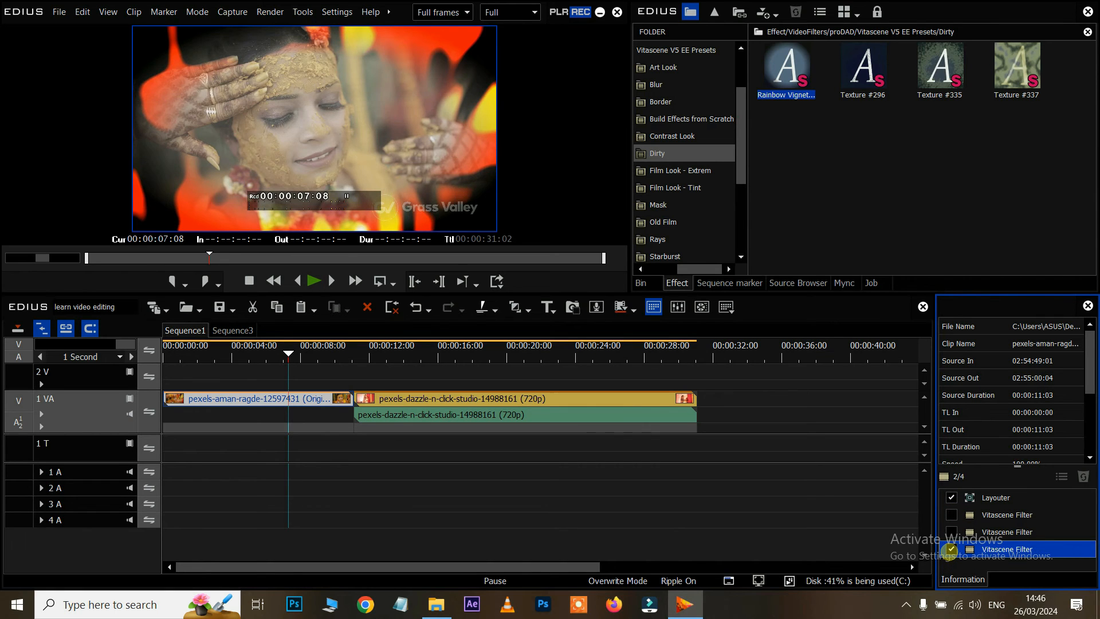
Apply Texture #296 to the first clip, undo it, and scrub back through the clip.
click(839, 97)
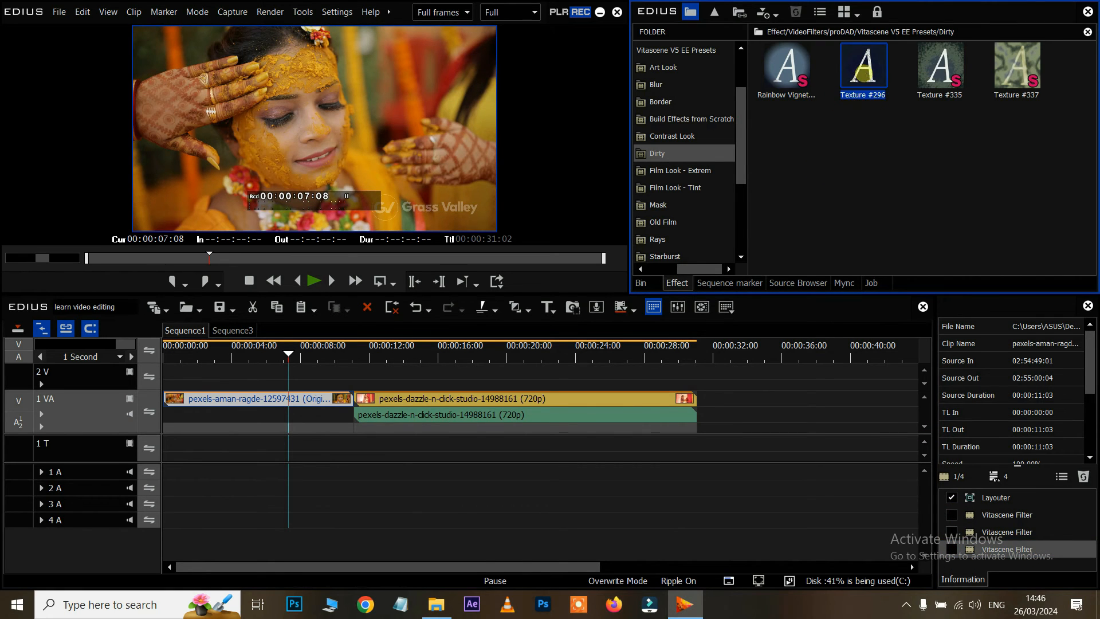
drag(251, 377, 228, 400)
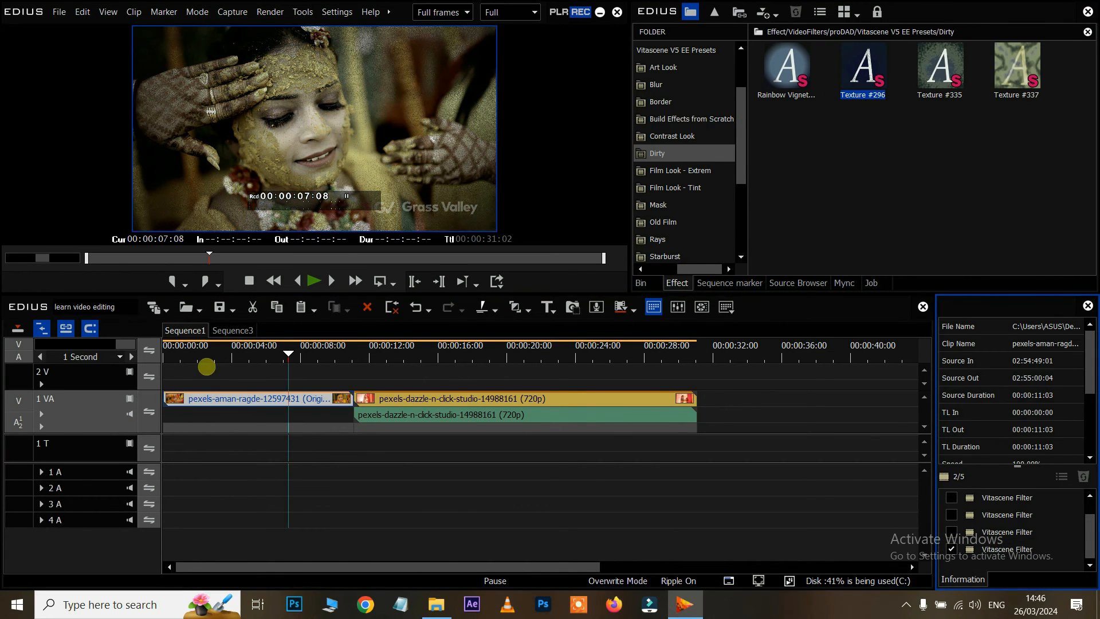
click(205, 356)
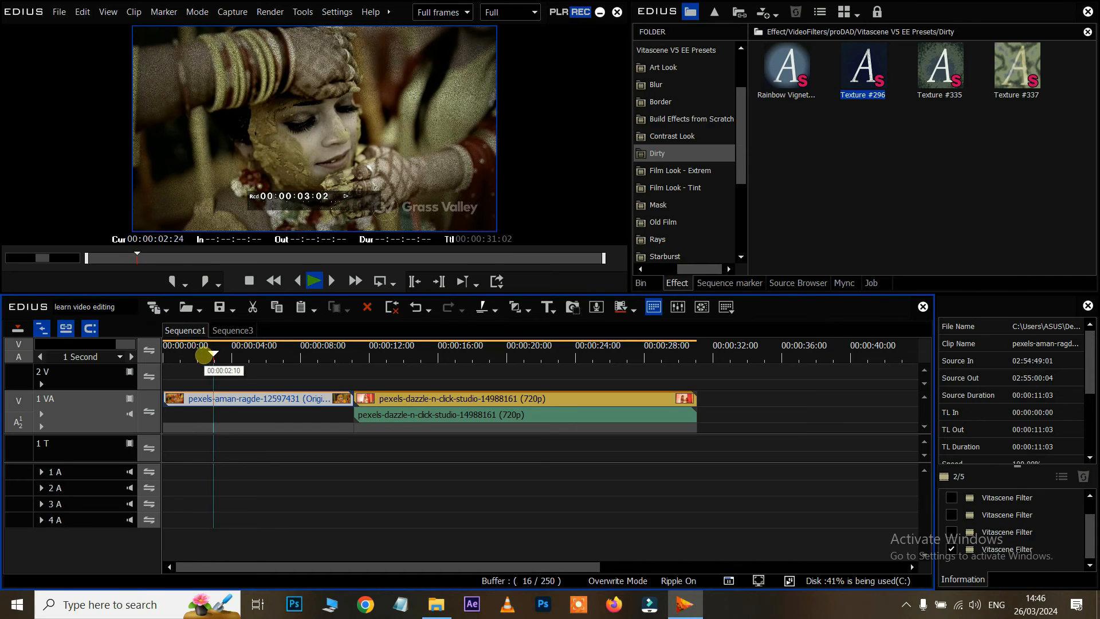
key(ctrl+z)
drag(284, 356, 235, 356)
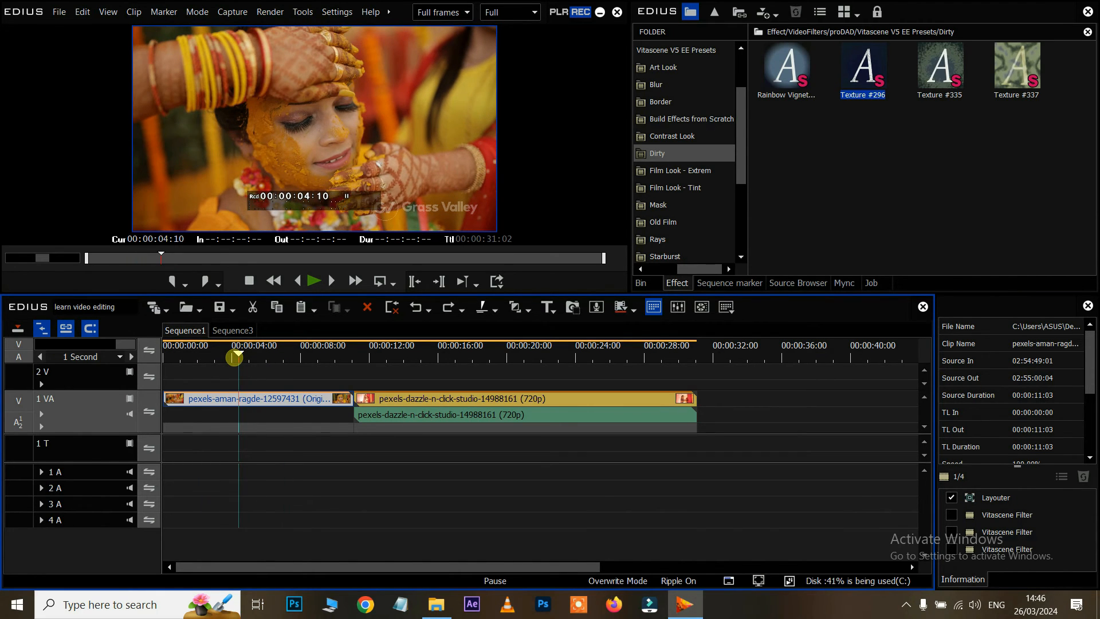
Split the first clip at 00:00:04:10 and 00:00:06:09 and select the short middle piece.
key(c)
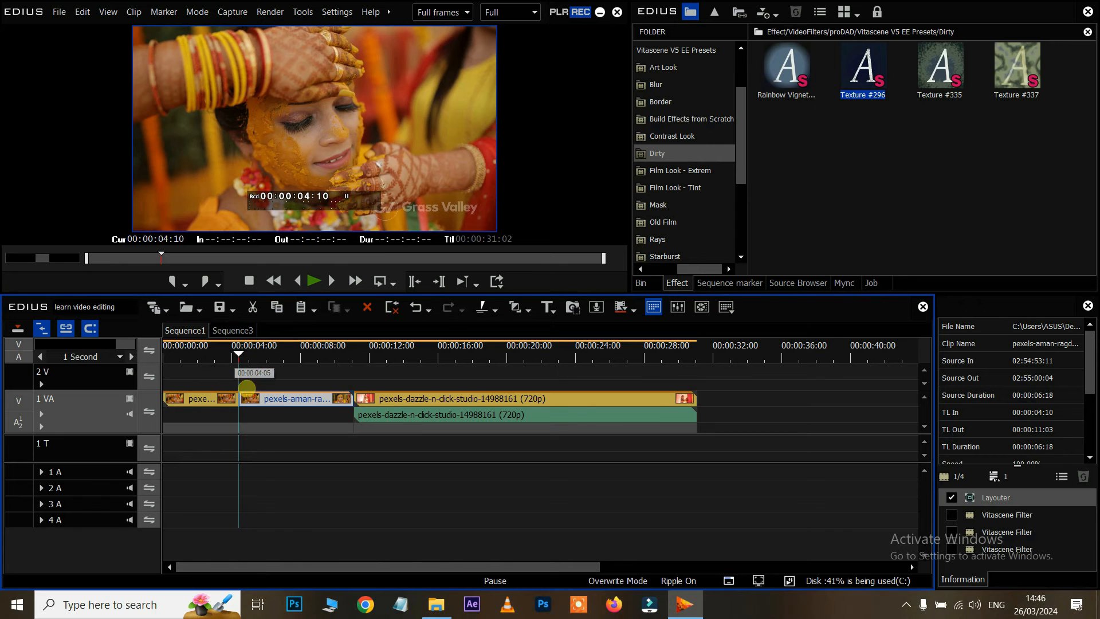
drag(240, 349, 272, 358)
key(c)
click(256, 396)
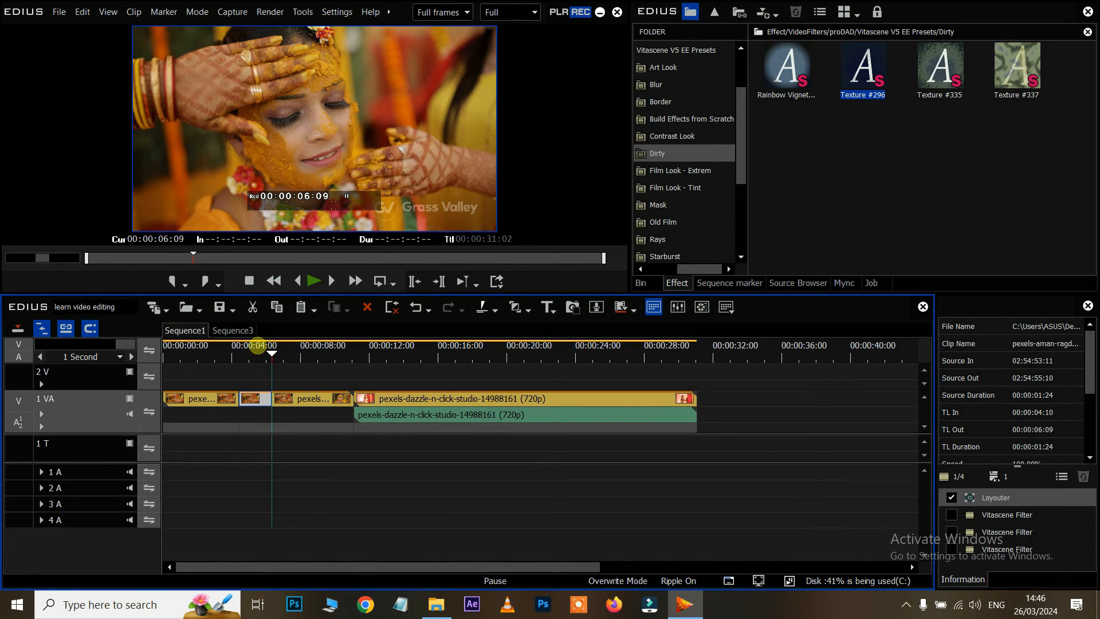
click(257, 346)
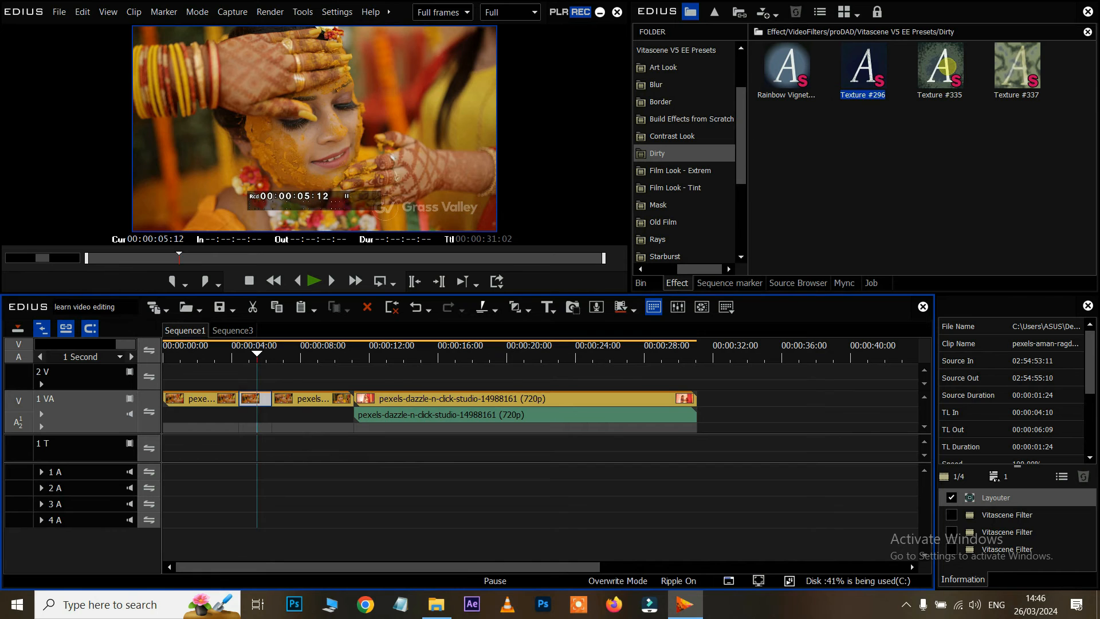
Try Texture #335 on the short clip, preview it, and undo it.
drag(945, 66, 253, 441)
drag(265, 395, 265, 396)
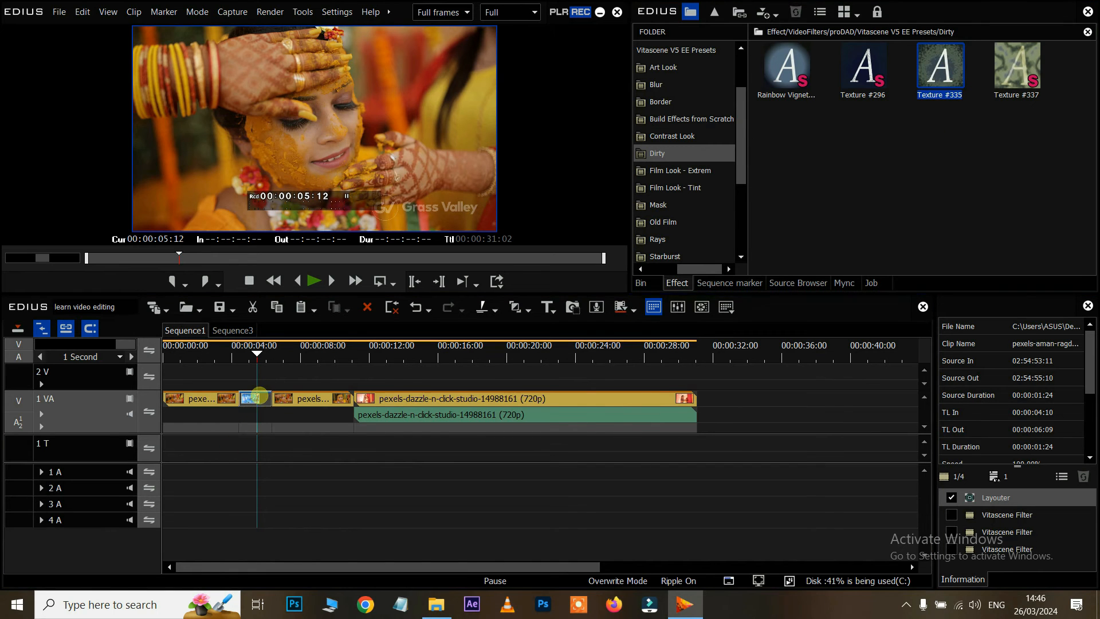
click(216, 354)
key(space)
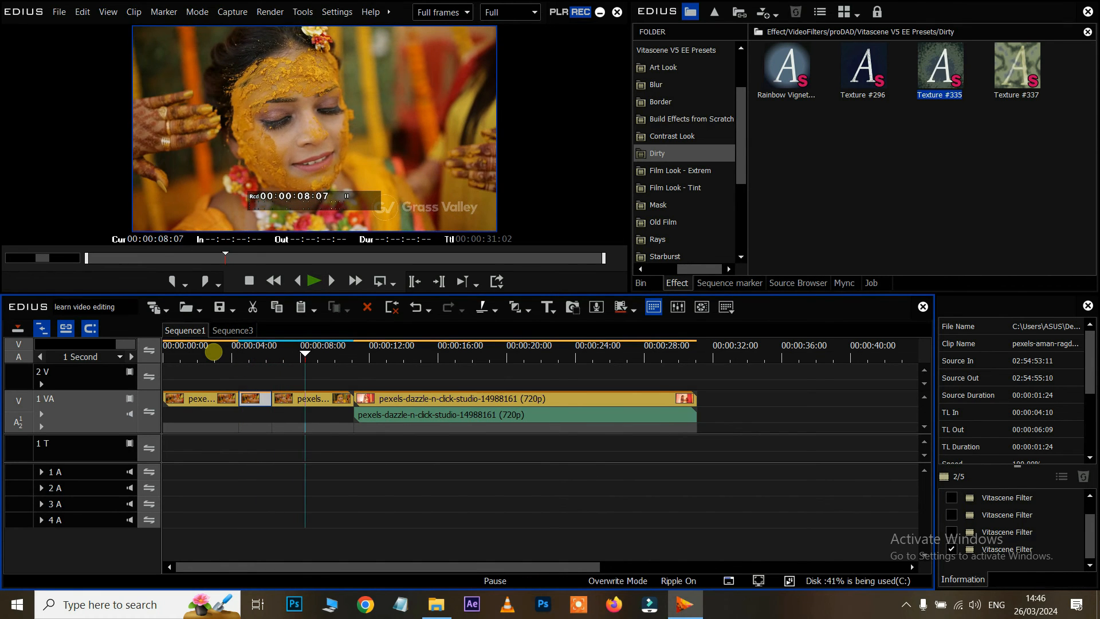
key(ctrl+z)
Apply Color Smear #307 from Film Look - Extrem to the short clip and preview it.
click(680, 169)
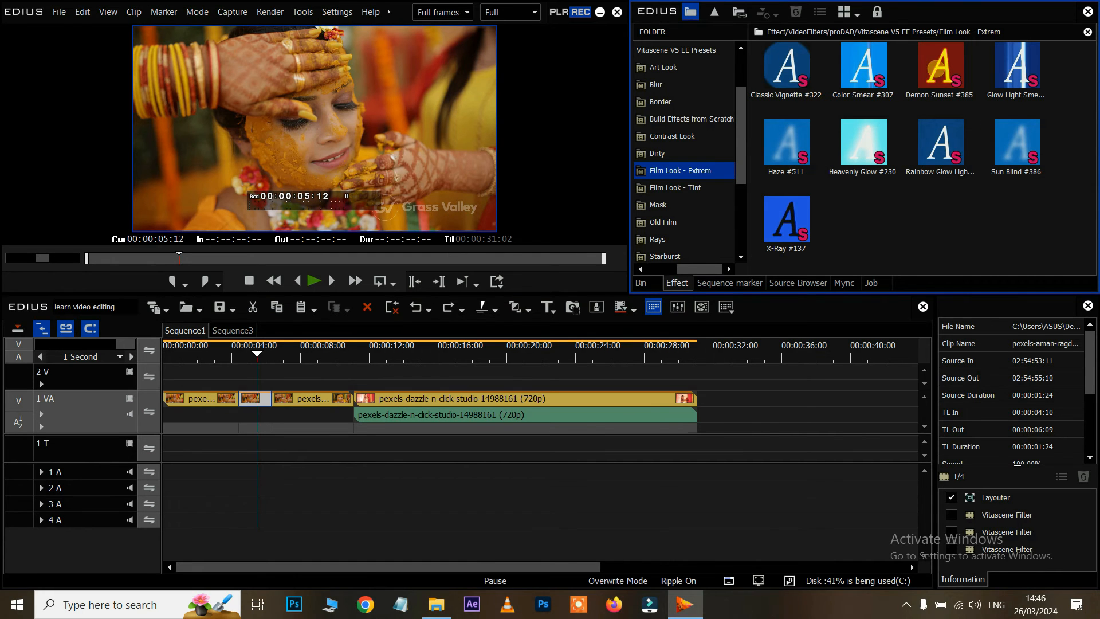
click(863, 65)
drag(250, 398, 249, 399)
click(232, 348)
key(space)
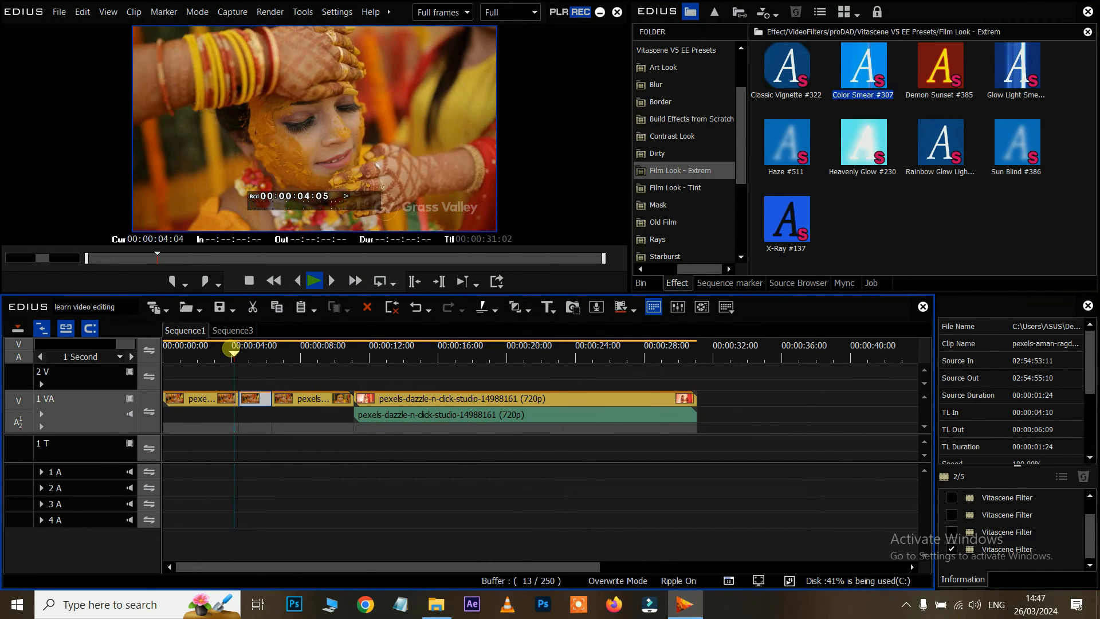
click(257, 346)
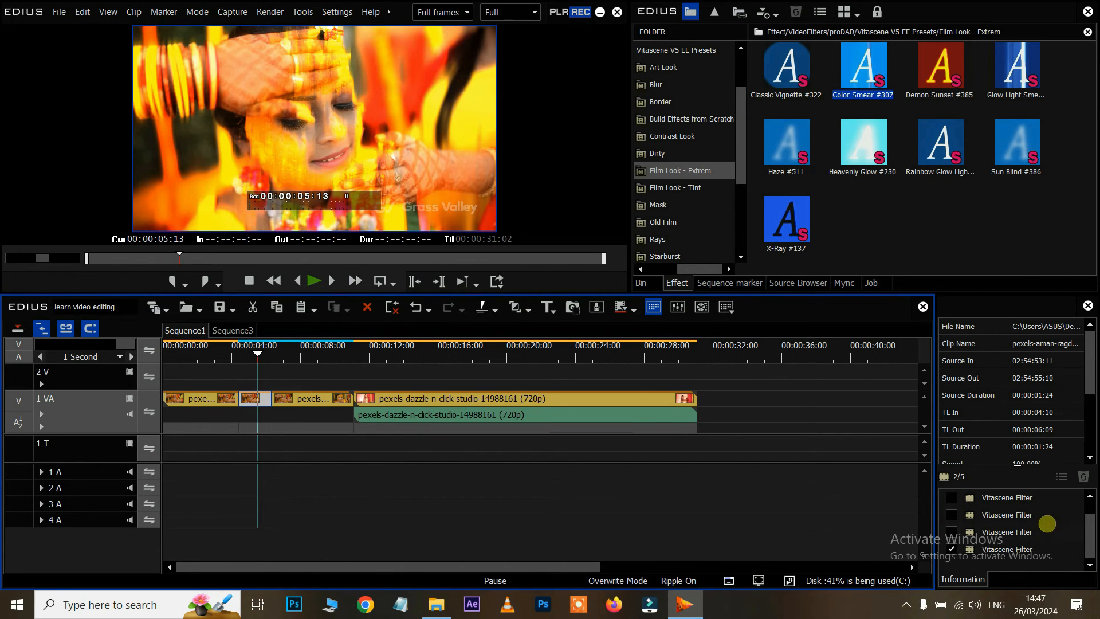
click(1002, 548)
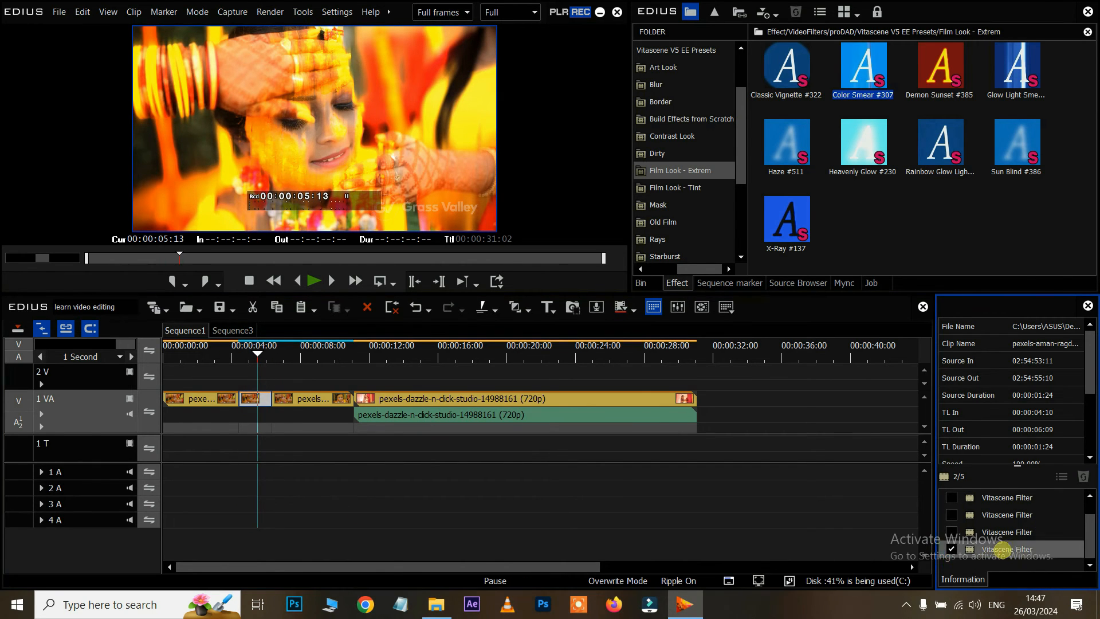
Set the Color Smear filter to Length 13, Threshold 72% and Opacity 28%, and save the changes.
double_click(1002, 549)
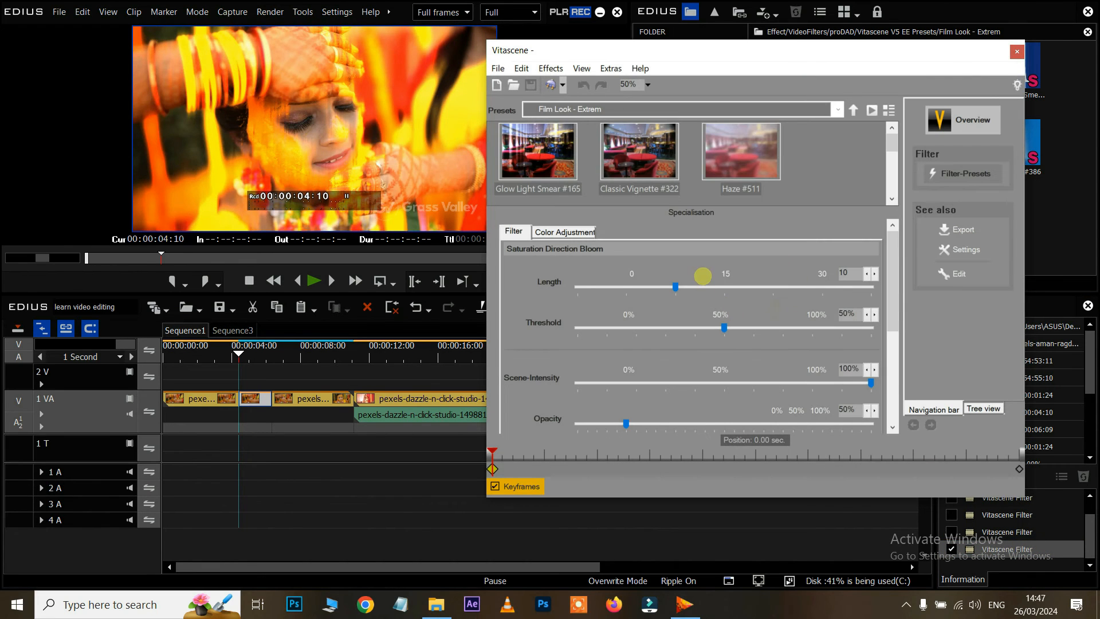
drag(676, 286, 644, 294)
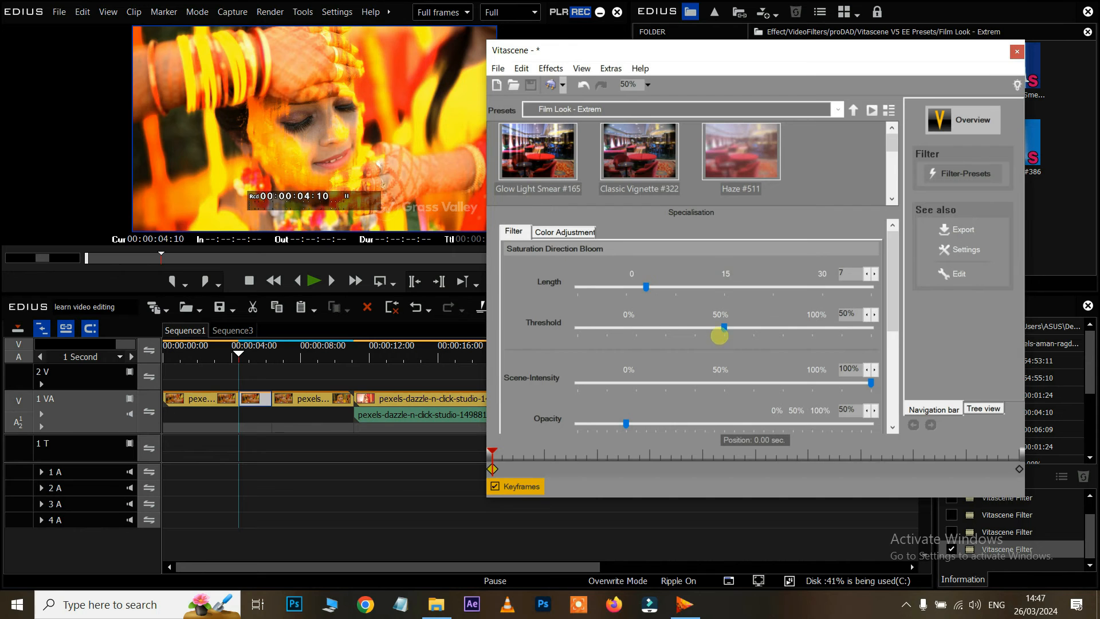
drag(686, 335, 773, 325)
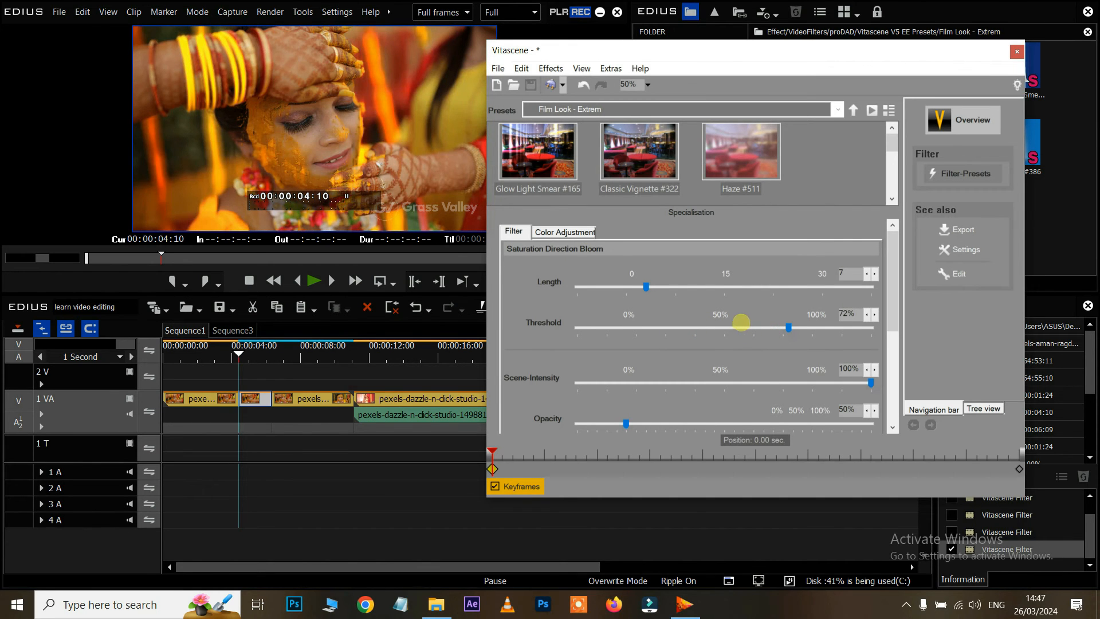
mouse_move(625, 423)
mouse_down()
mouse_move(697, 422)
mouse_move(604, 424)
mouse_up()
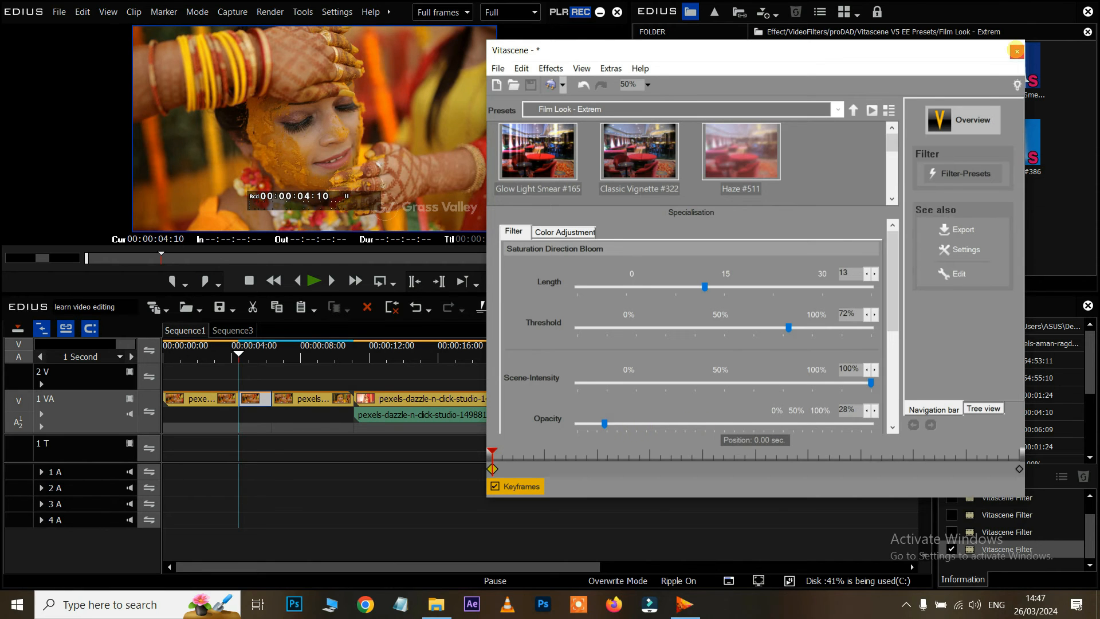
click(1016, 52)
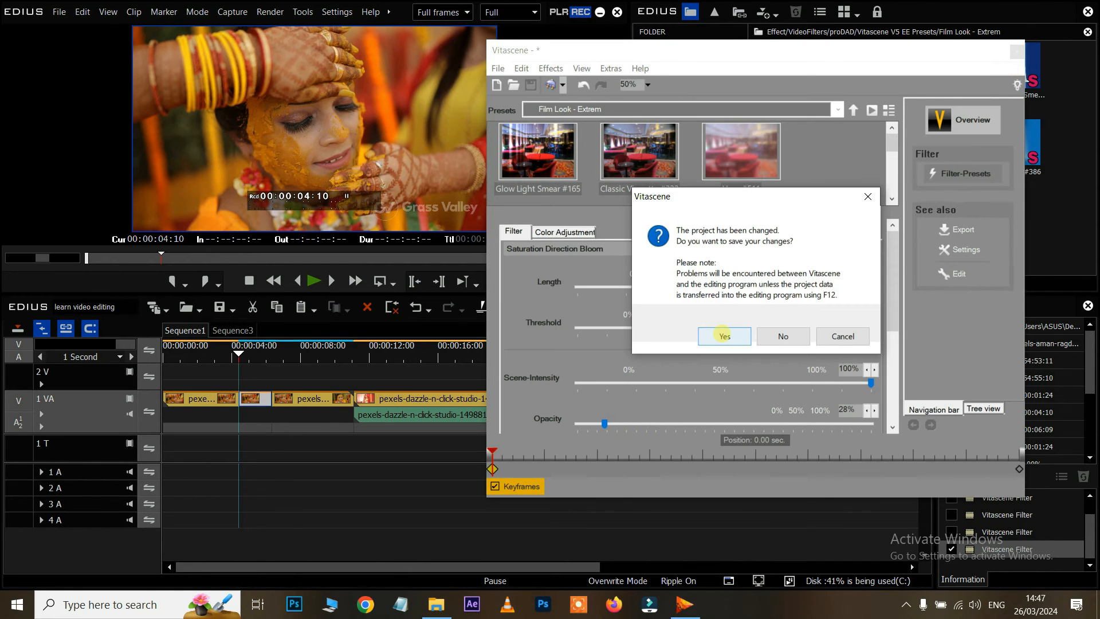
click(723, 335)
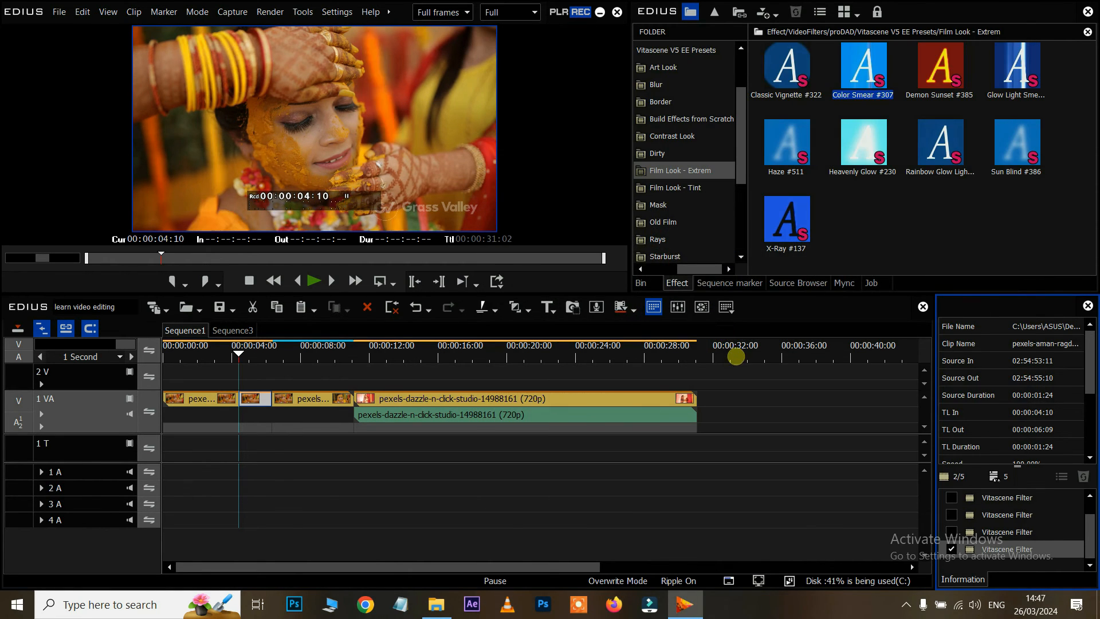
Preview the adjusted Color Smear, then try the Binoculars #292 mask on the clip.
key(space)
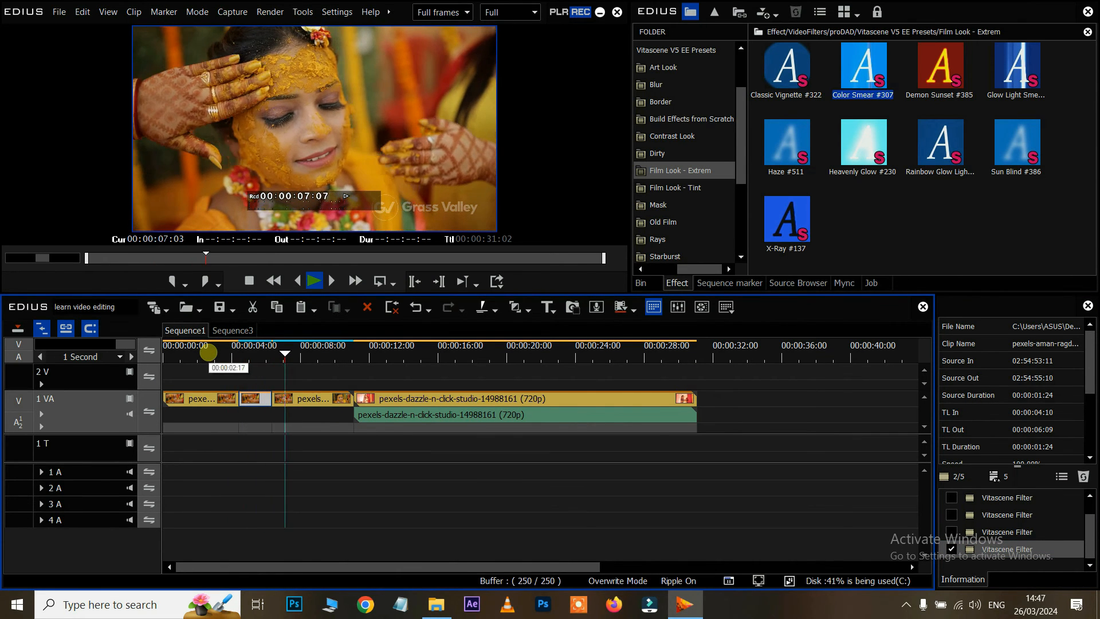
key(space)
click(693, 188)
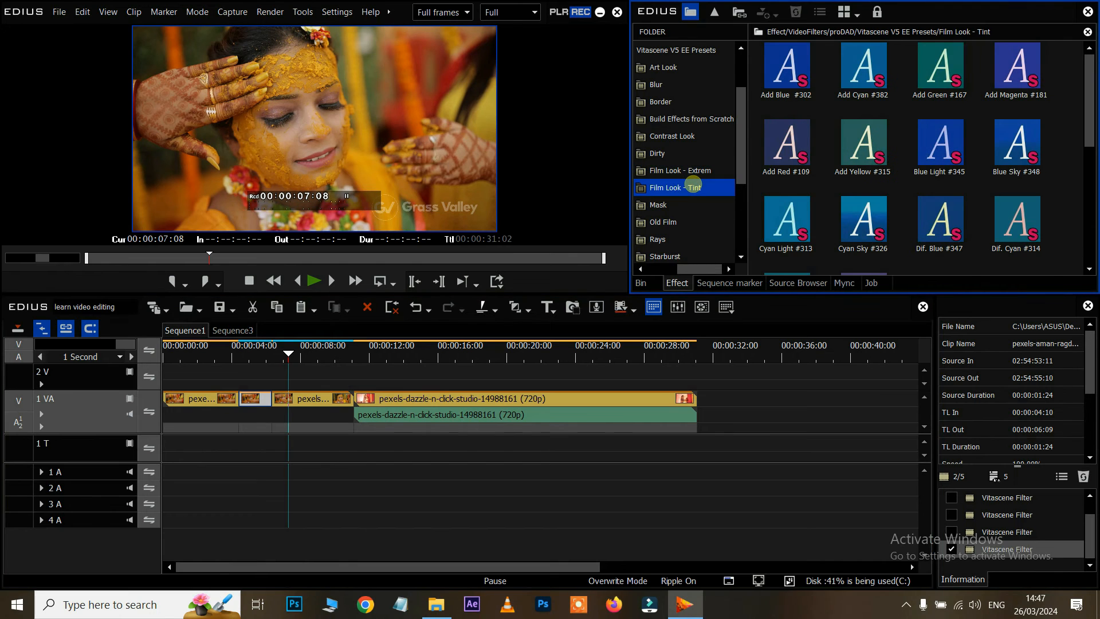
scroll(693, 185, down, 2)
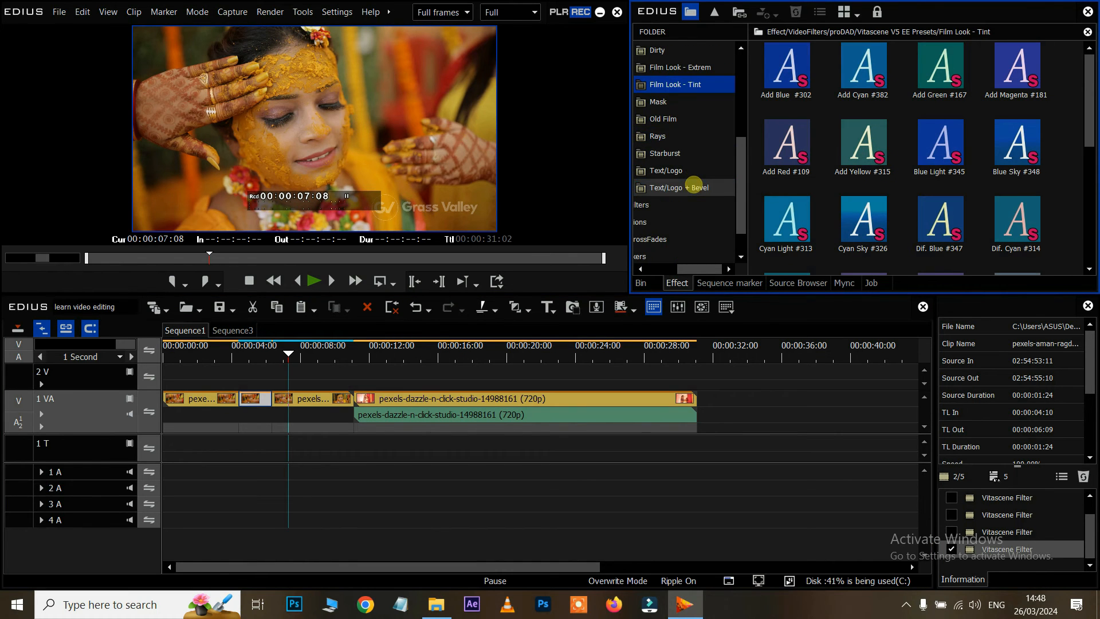
click(664, 103)
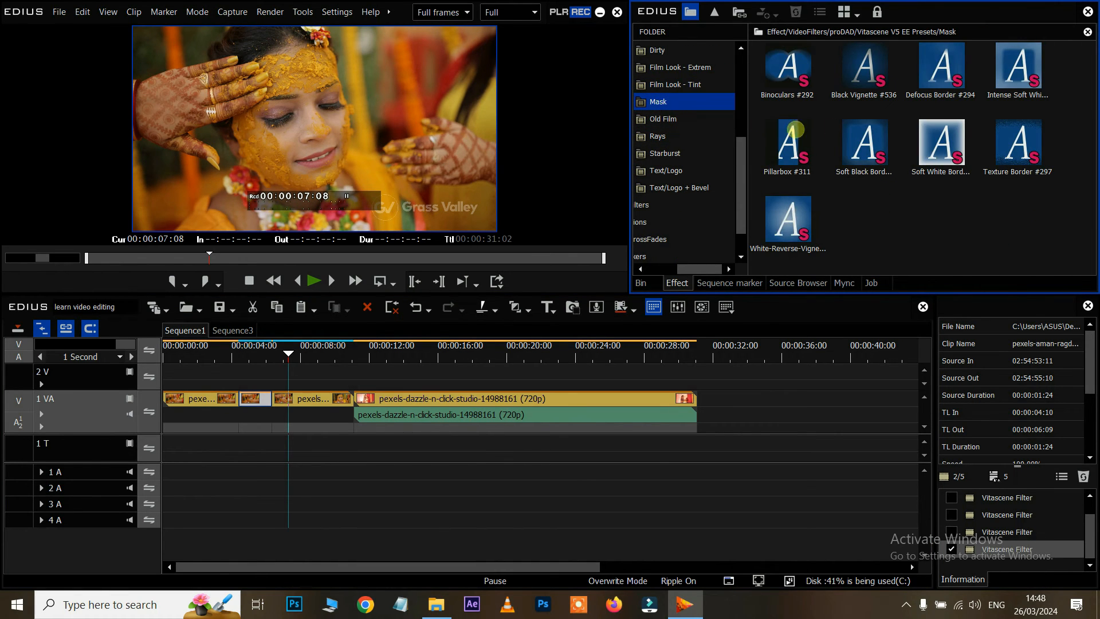
drag(787, 66, 255, 398)
click(234, 345)
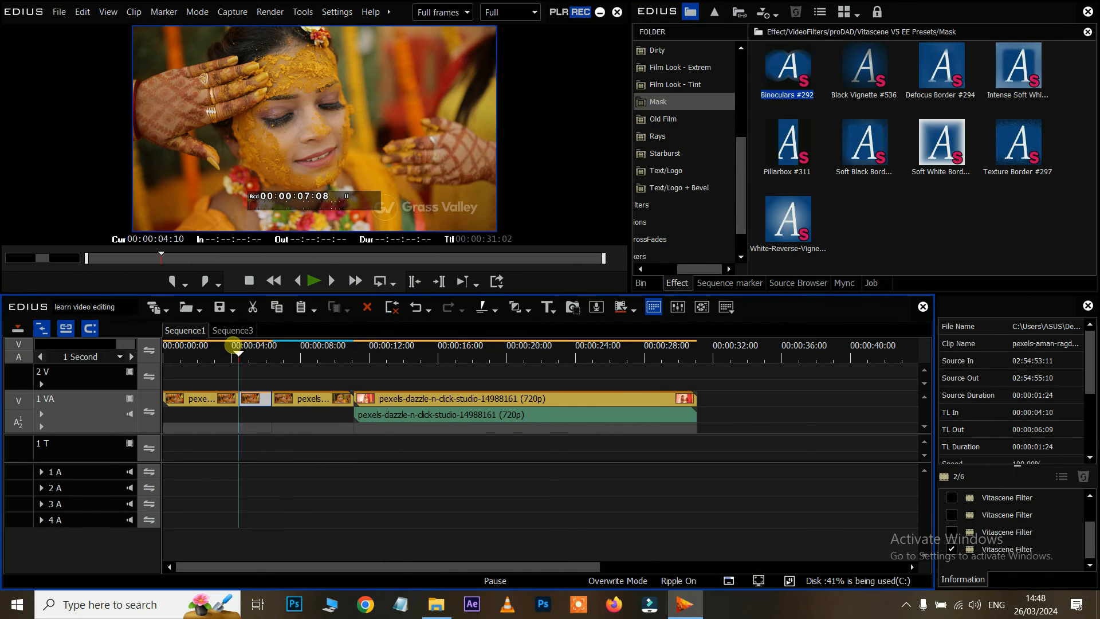
key(space)
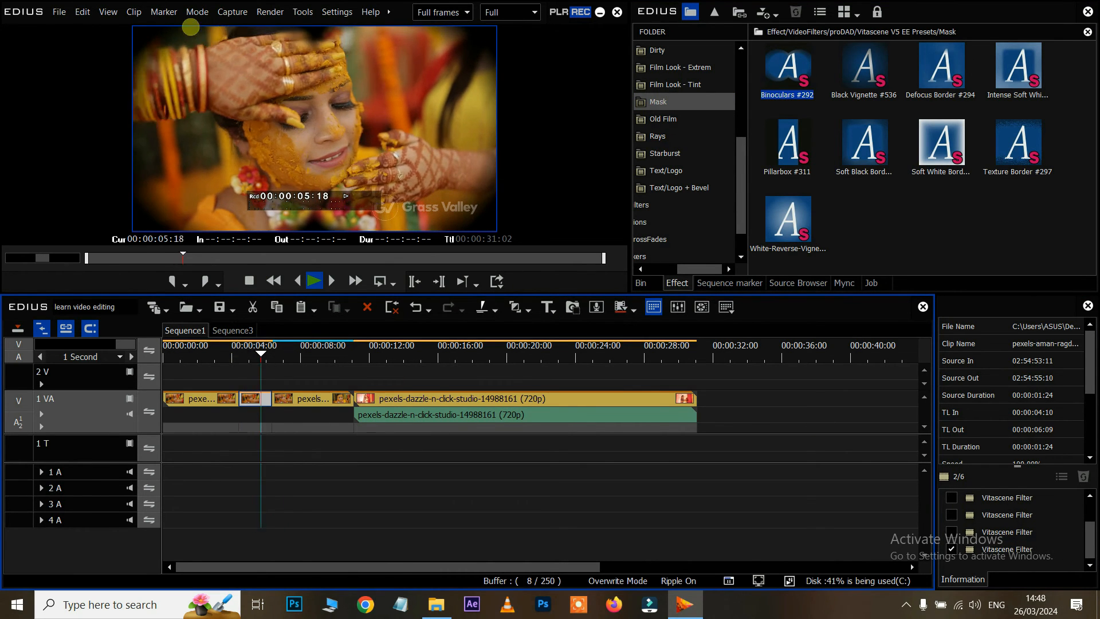
key(space)
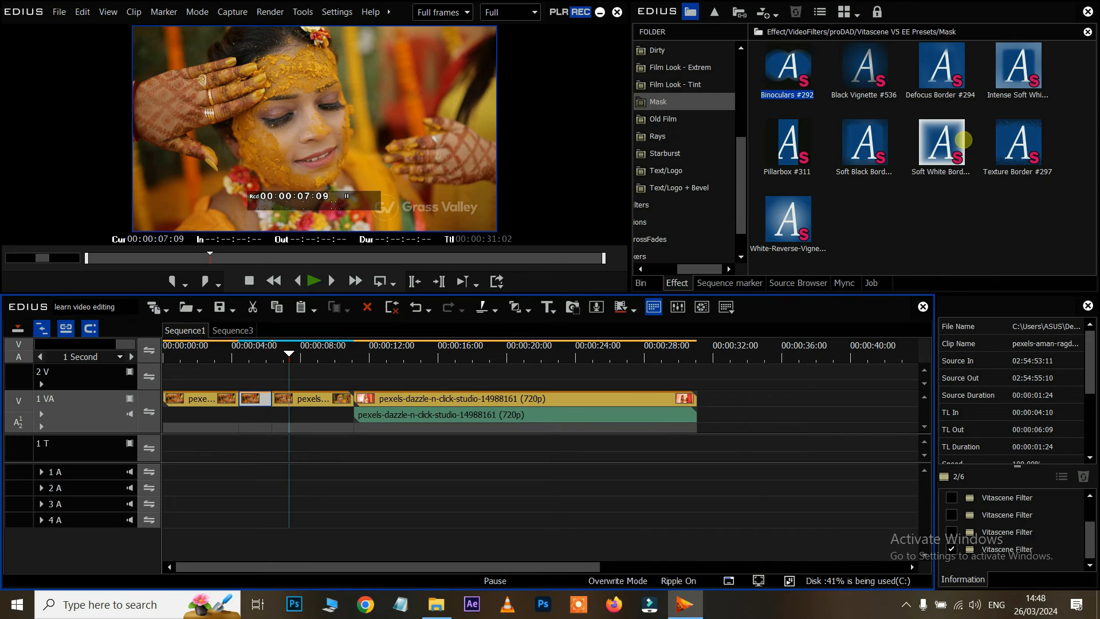
Try Soft White Border and Old Film Sepia #93 on the short clip, undoing the sepia.
drag(955, 146, 252, 400)
click(231, 349)
key(space)
key(space)
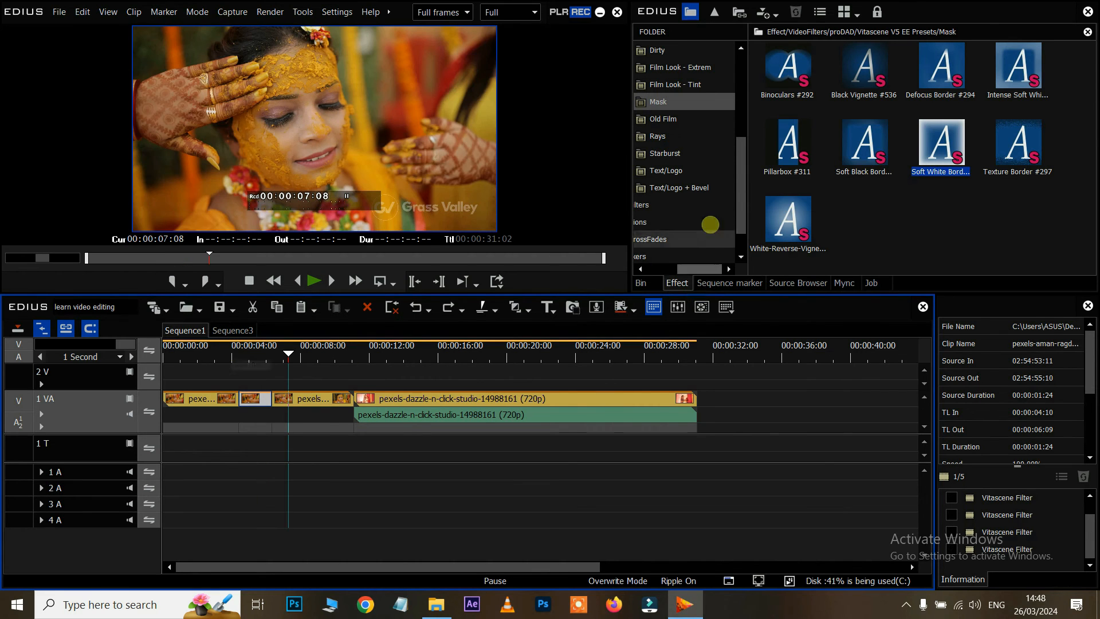
click(680, 117)
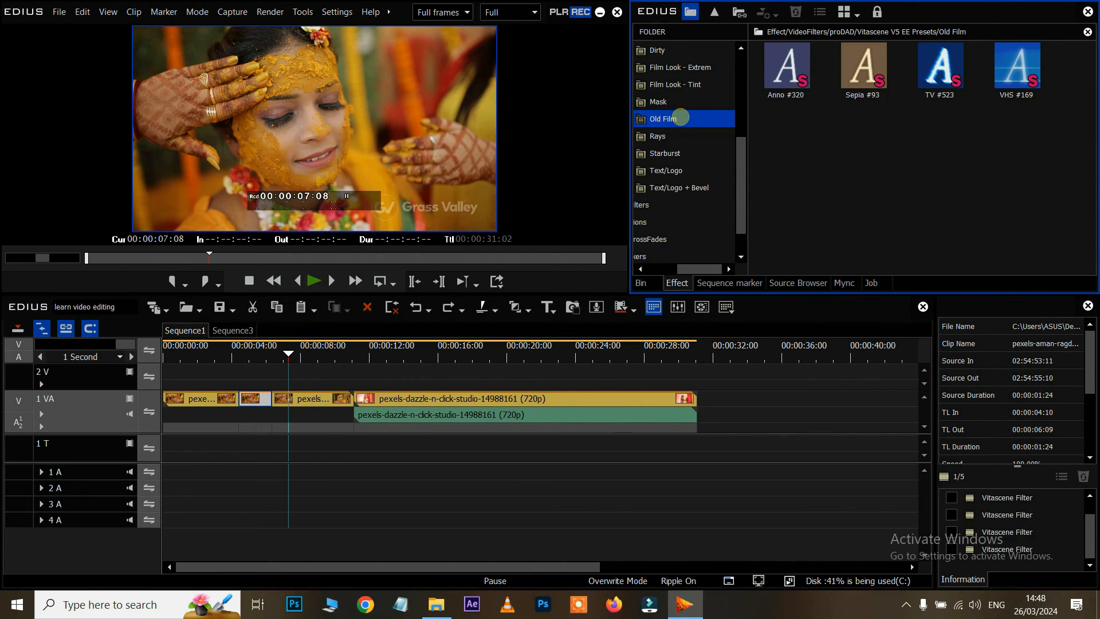
drag(863, 66, 245, 393)
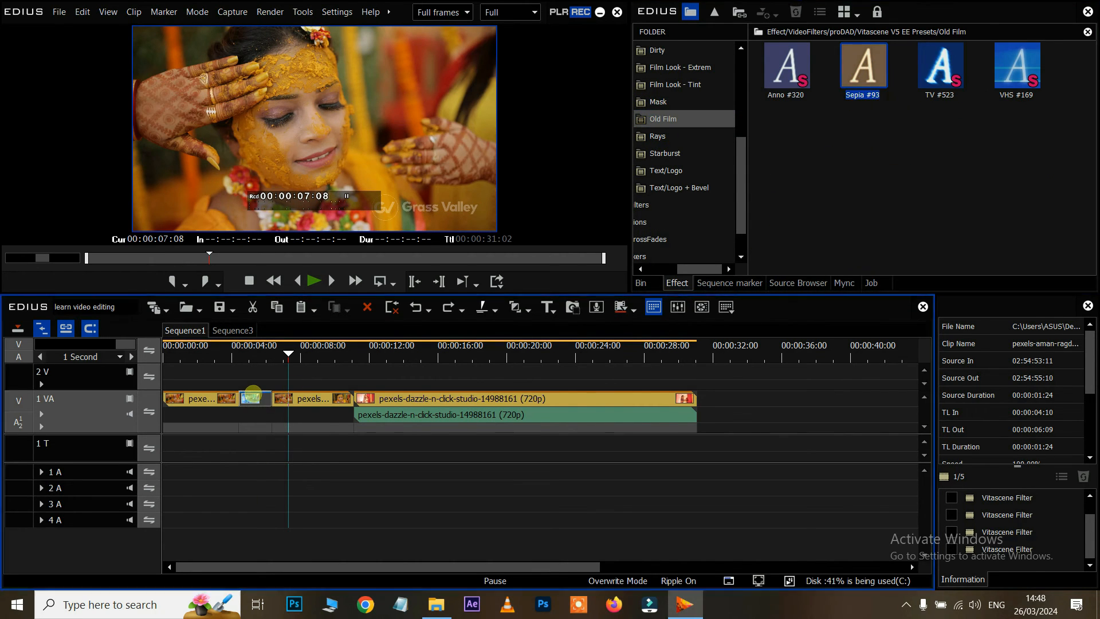
click(222, 346)
key(space)
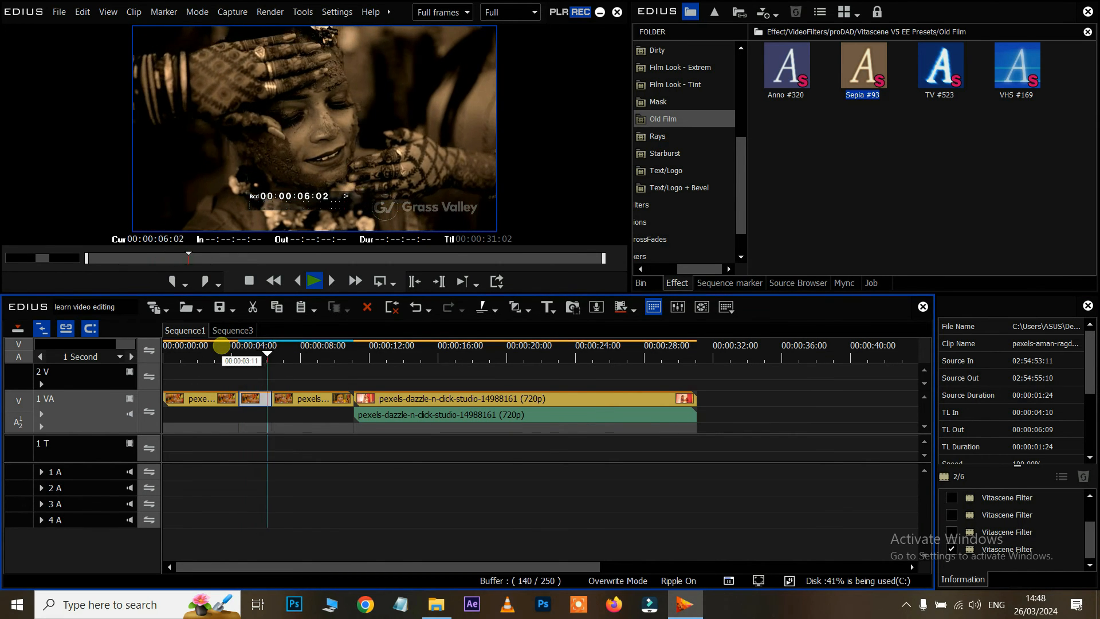
key(space)
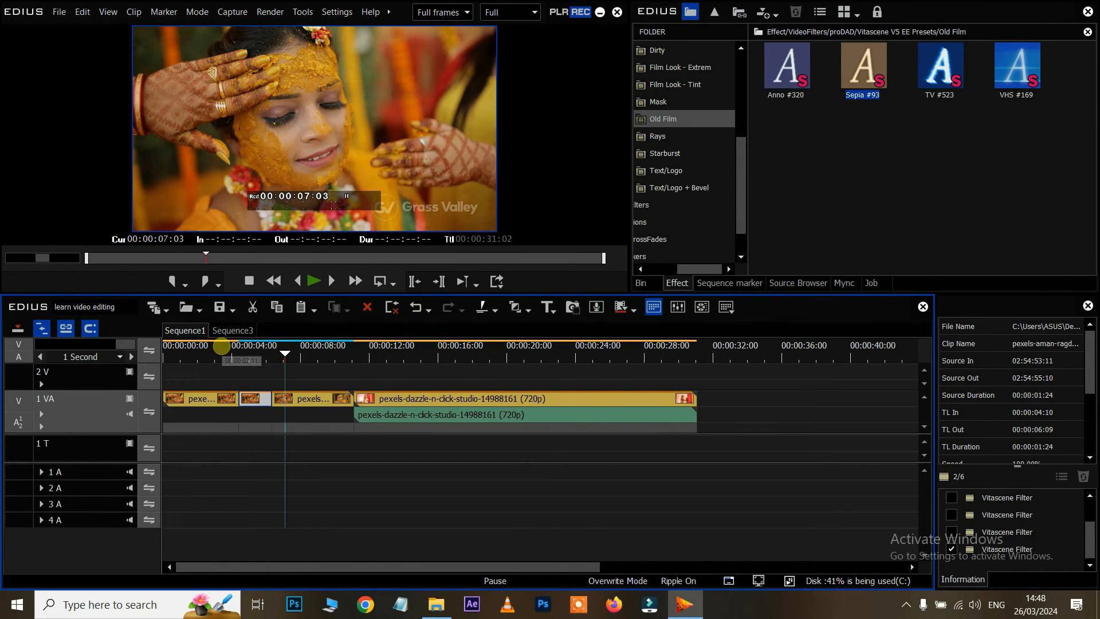
key(ctrl+z)
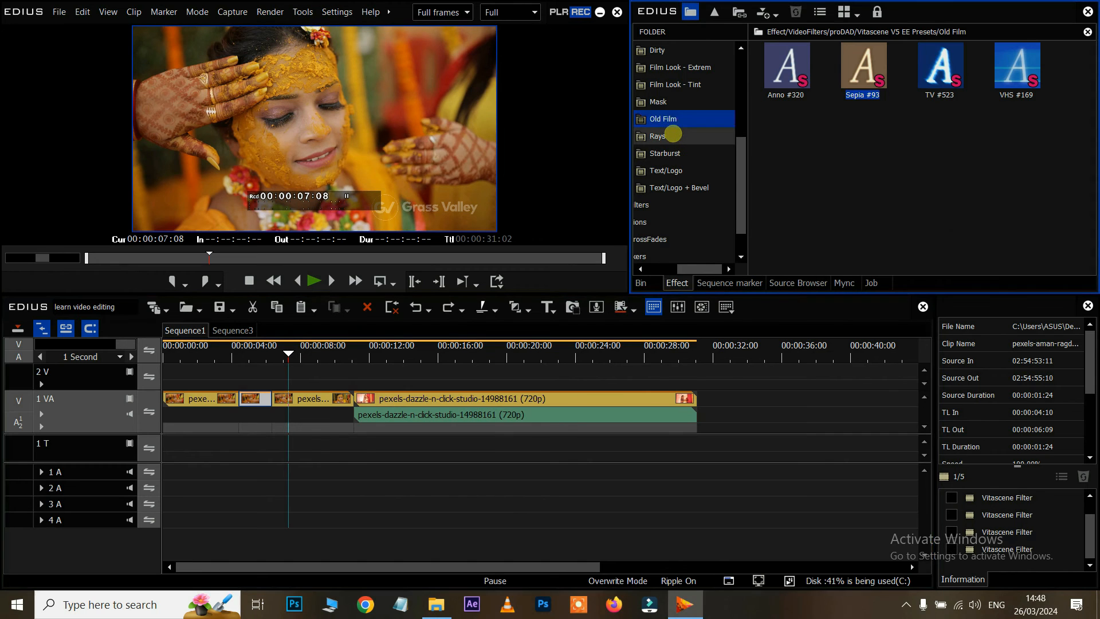
Try Headlight #613 from the Text/Logo presets on the short clip, then undo it.
click(665, 170)
drag(789, 86, 255, 400)
click(231, 345)
key(space)
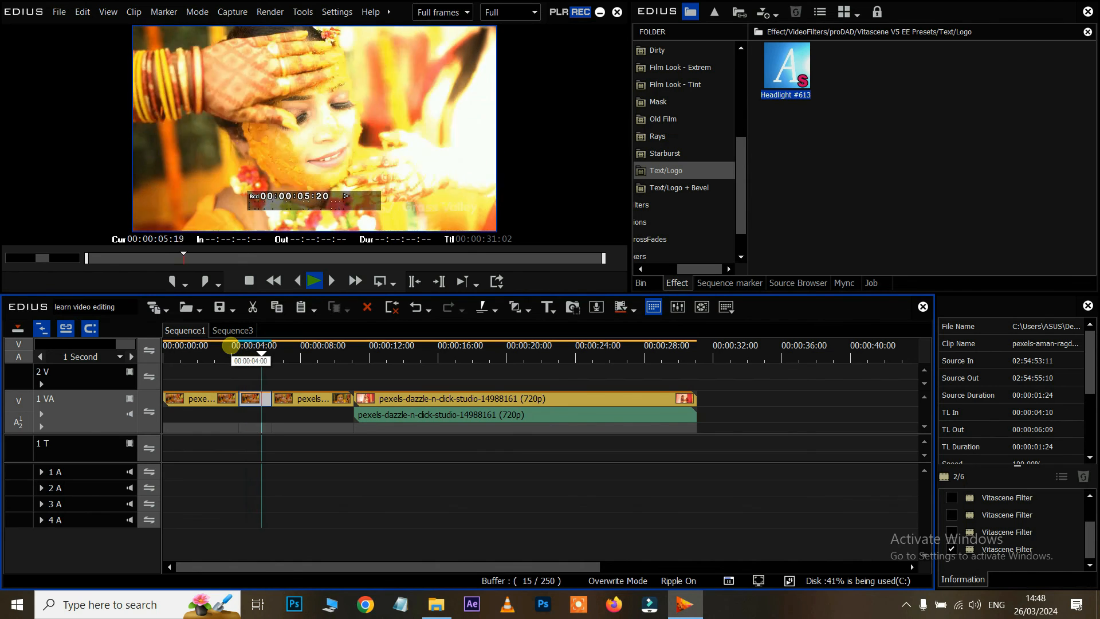
key(space)
key(ctrl+z)
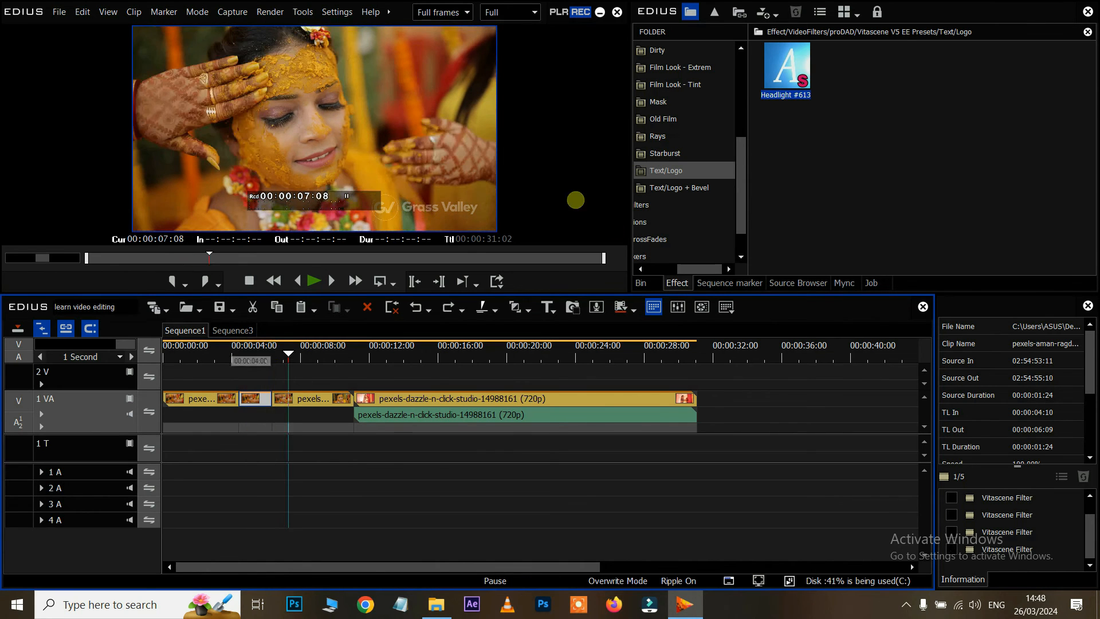
scroll(684, 142, down, 1)
scroll(685, 143, up, 6)
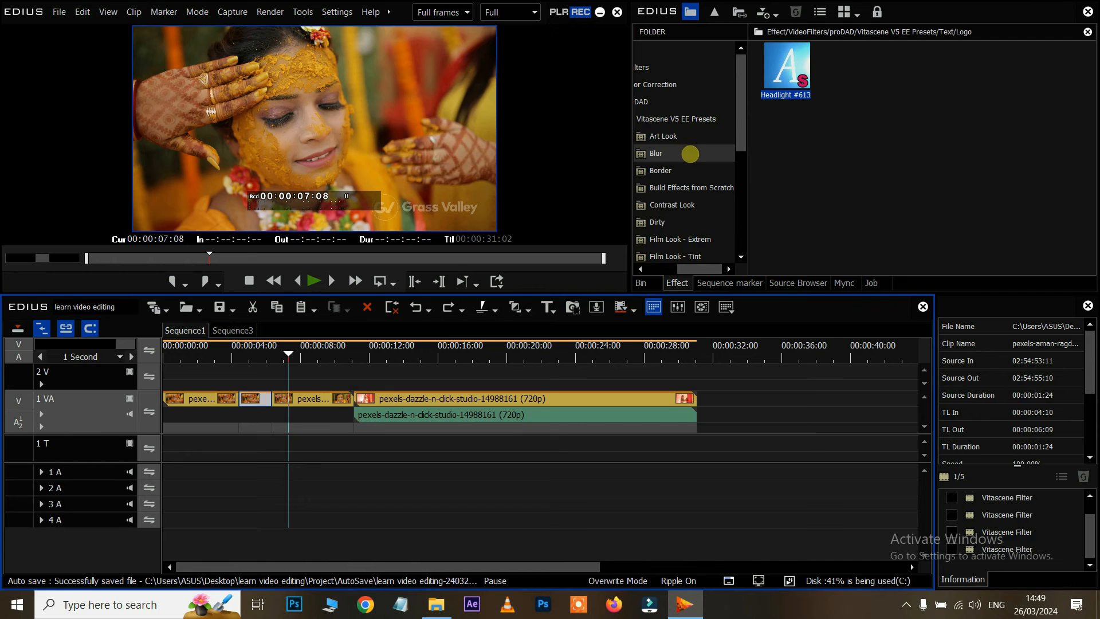
Open the Transitions > 2D folder and drag Blind Wipe toward the junction of the first two clips.
drag(710, 268, 659, 266)
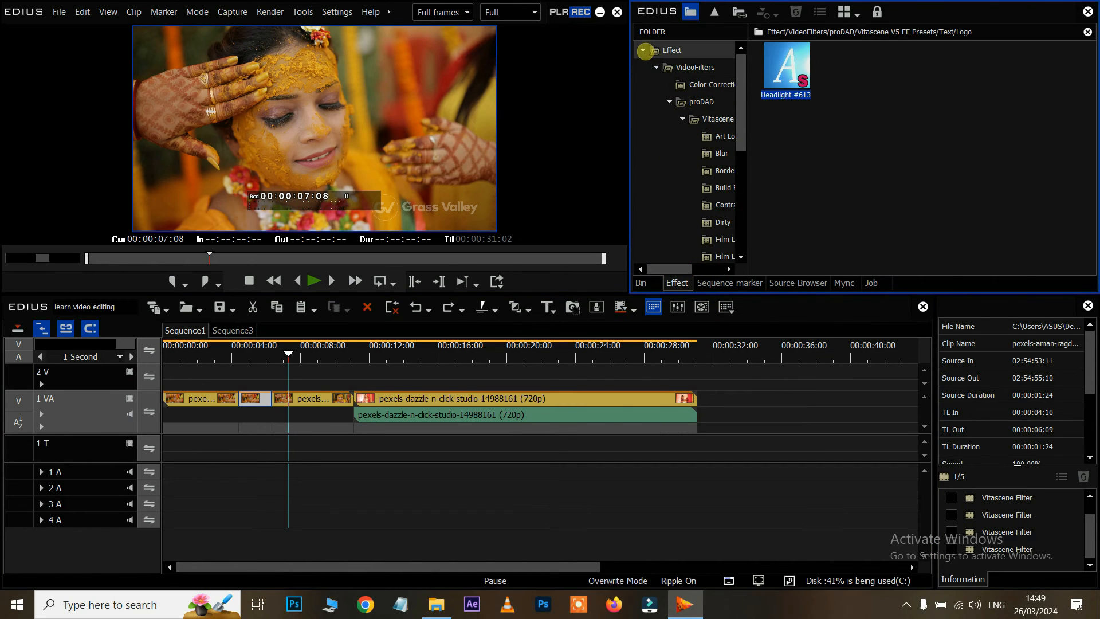
click(643, 50)
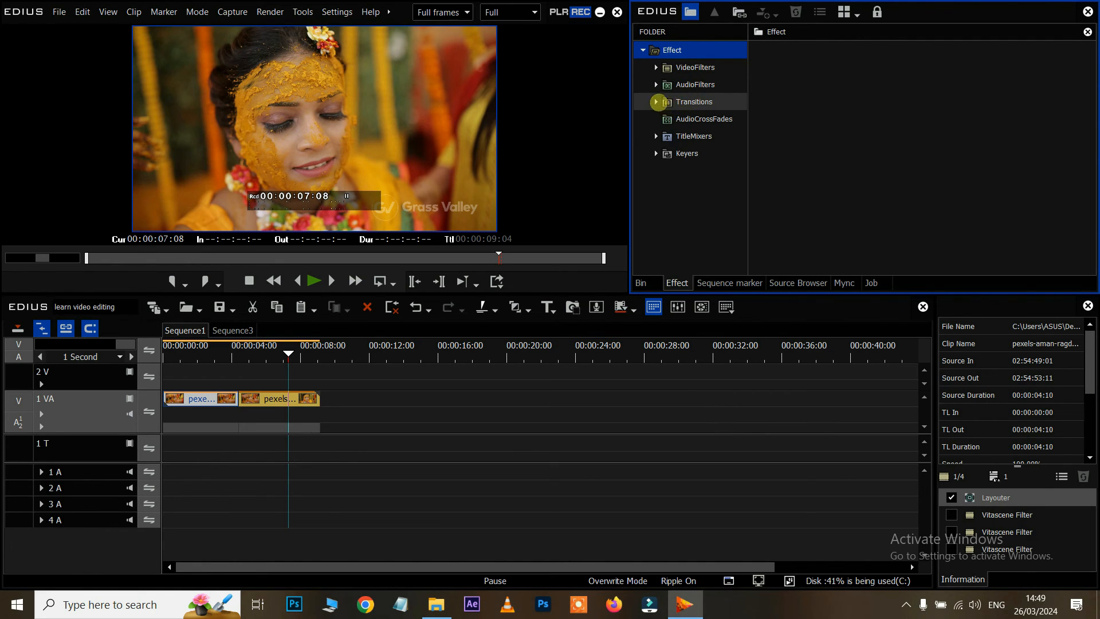
click(656, 101)
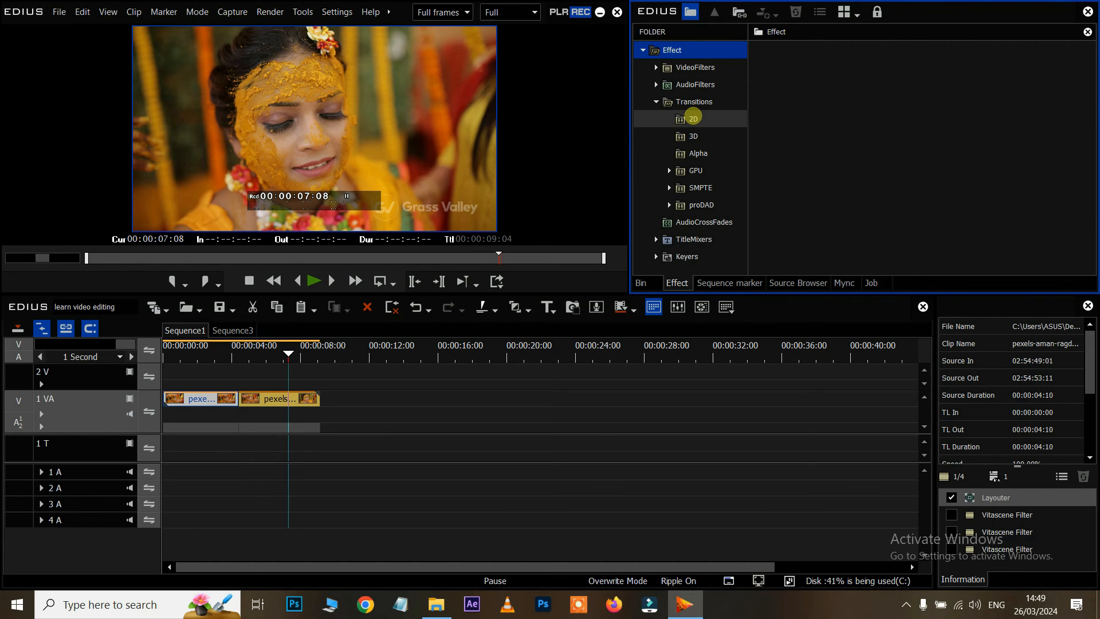
click(693, 118)
drag(864, 65, 237, 398)
Drop Blind Wipe on the clip junction, then replace it with the 2D Circle transition and preview.
click(228, 348)
key(space)
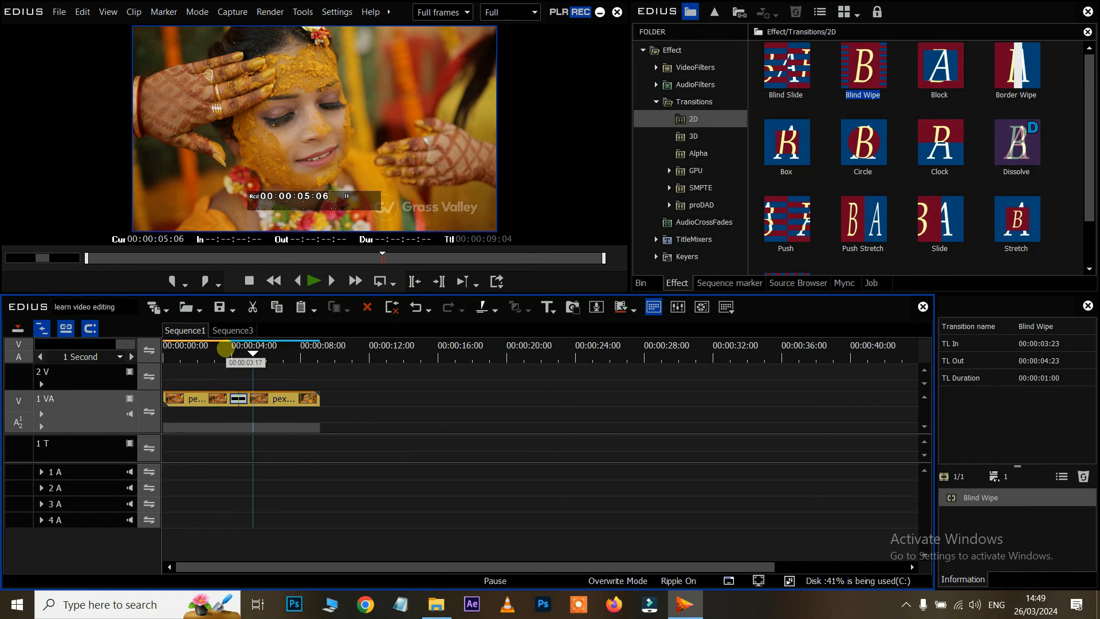
click(874, 88)
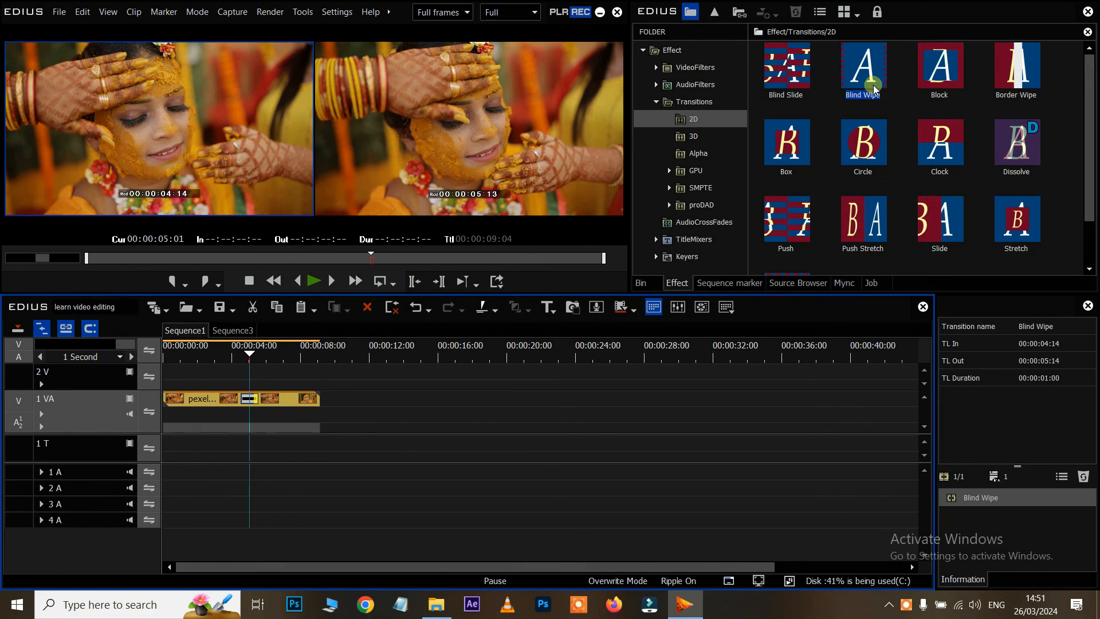
scroll(869, 143, down, 2)
scroll(870, 137, up, 2)
drag(870, 125, 250, 403)
click(229, 356)
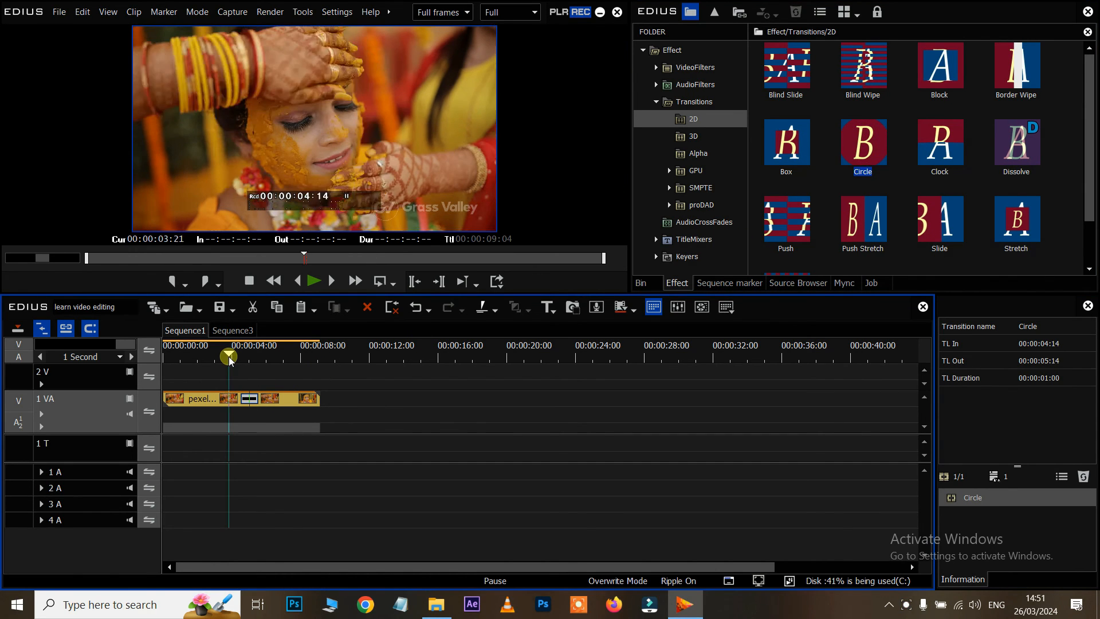
key(space)
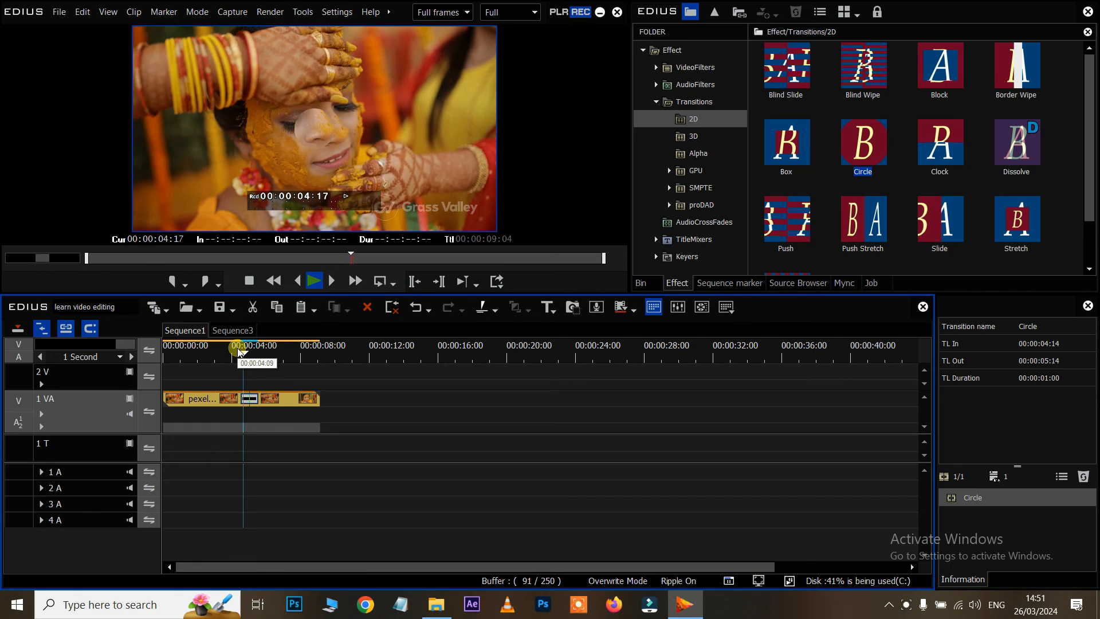
key(space)
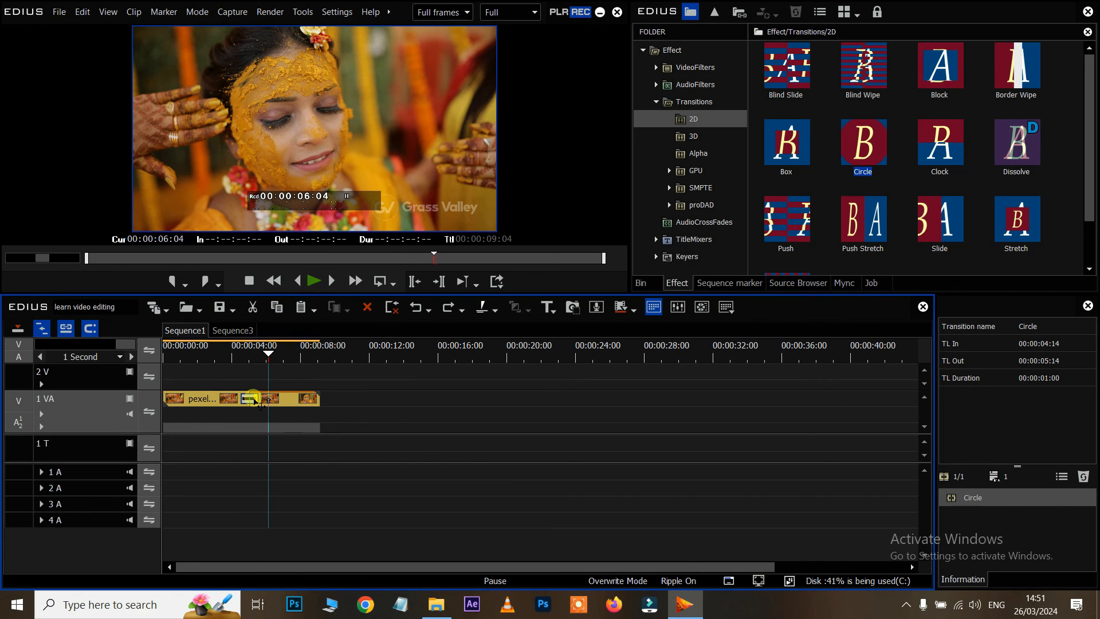
Lengthen the Circle transition at both ends, starting at 00:00:03:03, and preview it.
drag(256, 401, 296, 404)
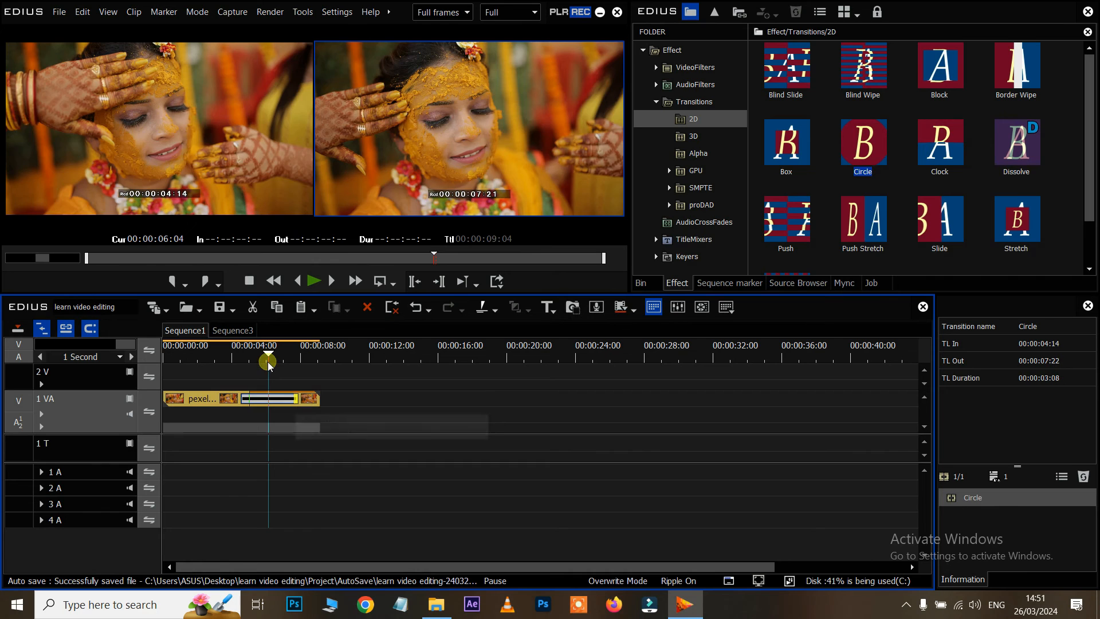
drag(256, 359, 225, 357)
key(space)
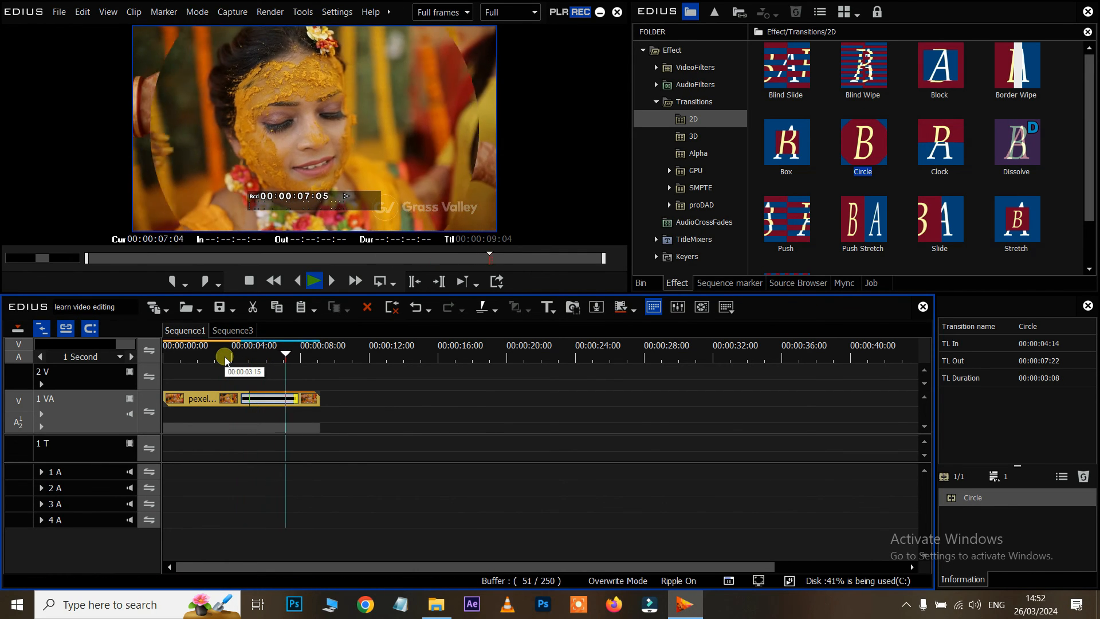
key(space)
drag(245, 401, 219, 401)
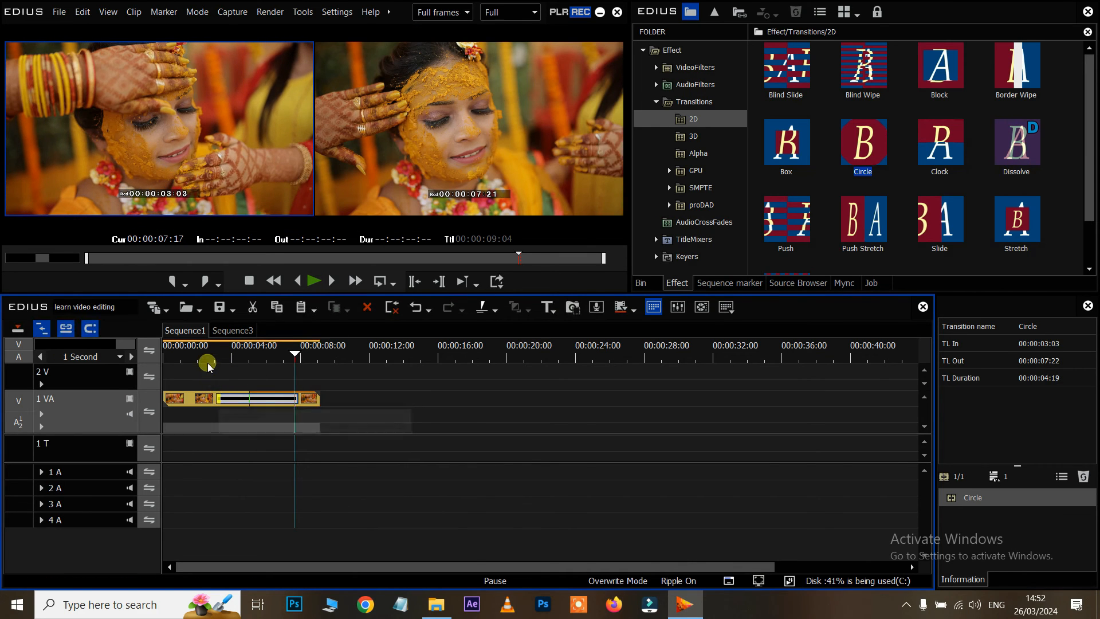
click(207, 351)
key(space)
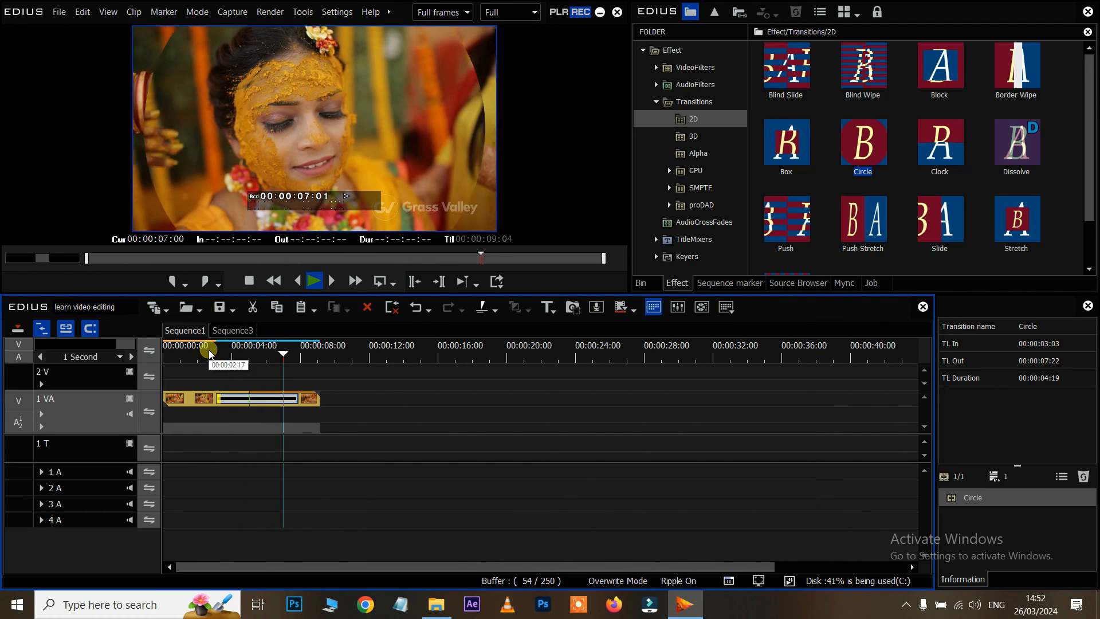
key(space)
Trim the Circle transition to run 00:00:04:10 to 00:00:06:15 and select it in the Information panel.
drag(222, 399, 276, 399)
click(238, 348)
key(space)
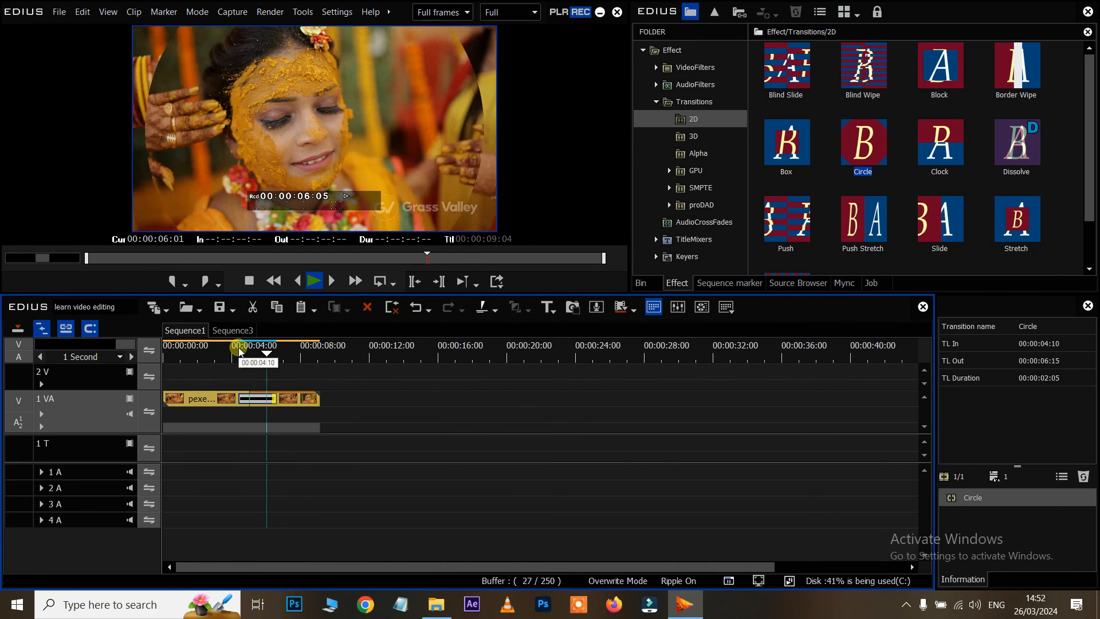
key(space)
click(988, 523)
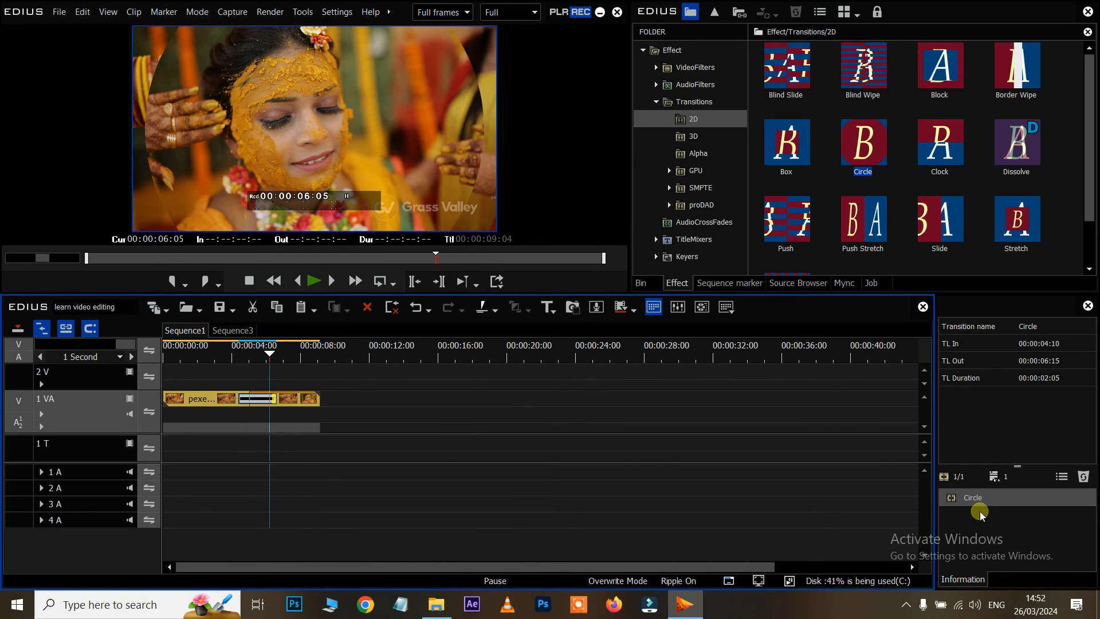
click(976, 508)
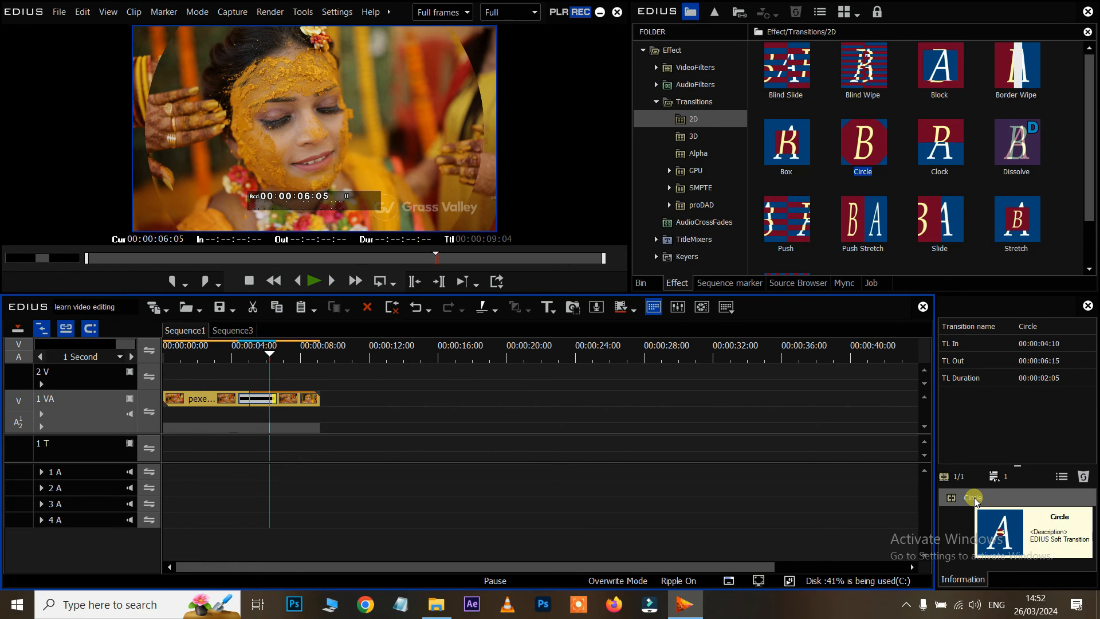
Give the Circle transition a soft magenta border colour and preview the result.
double_click(974, 498)
click(823, 373)
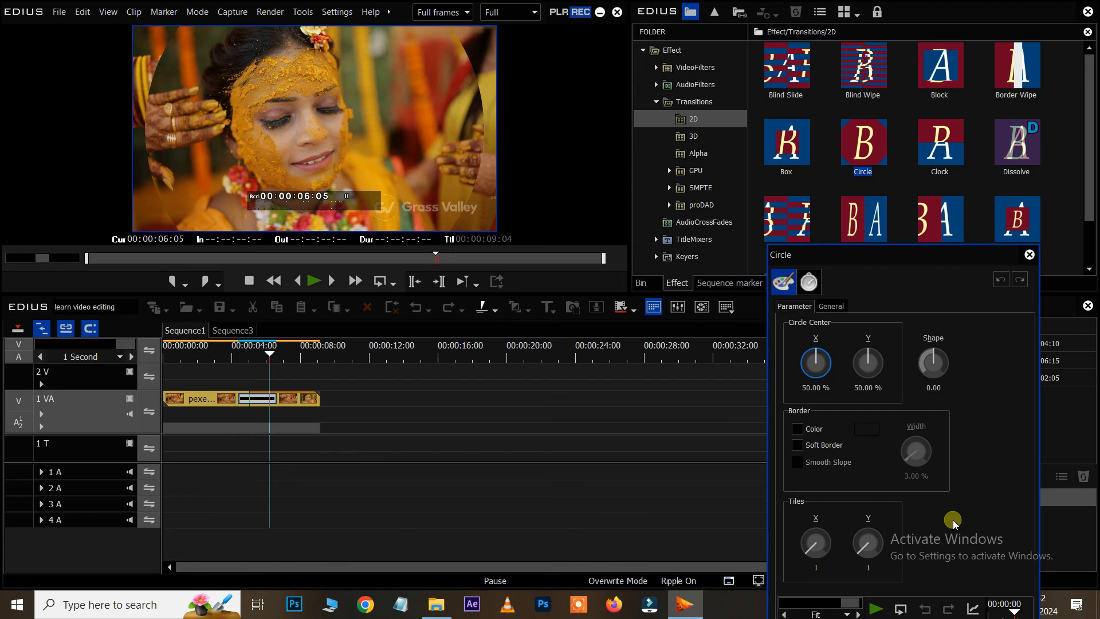
click(825, 444)
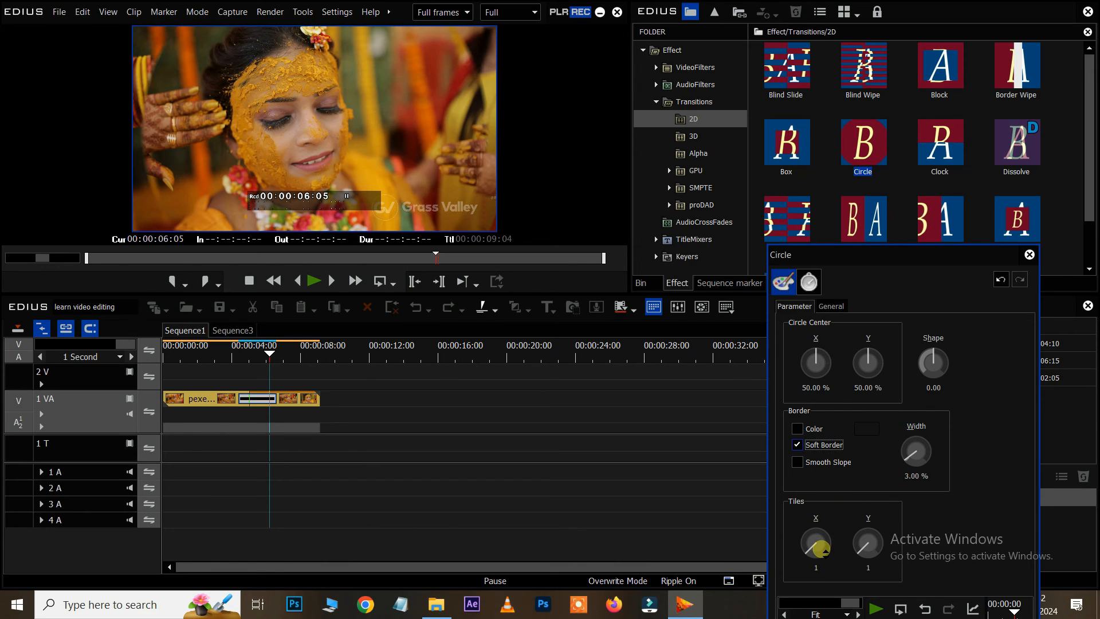
click(799, 428)
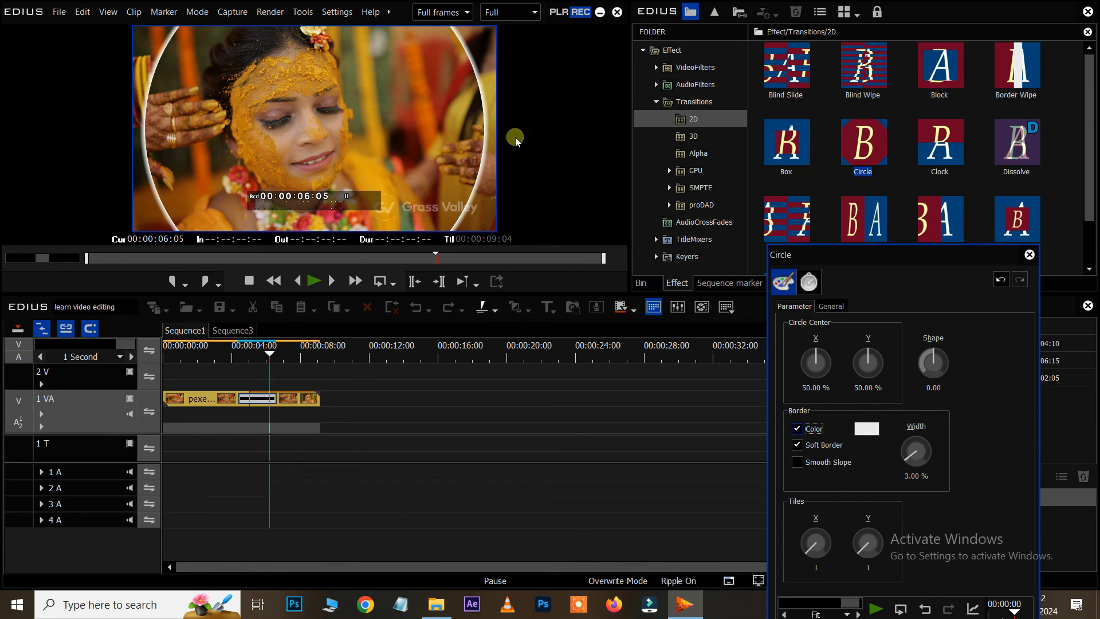
click(853, 429)
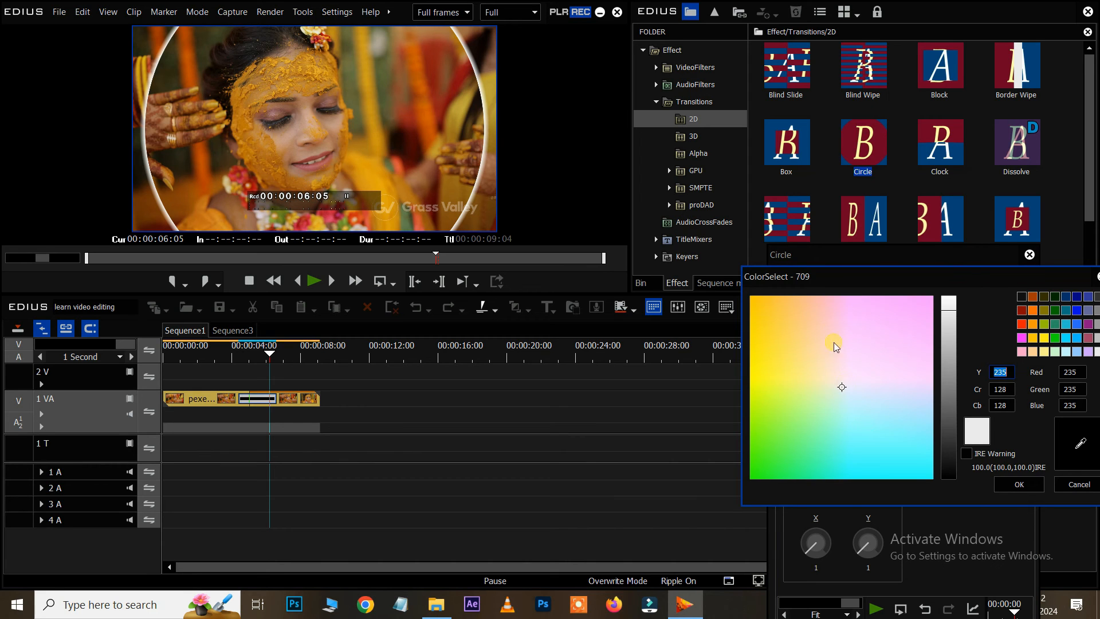
drag(816, 325, 962, 275)
mouse_move(946, 335)
mouse_down()
mouse_move(952, 412)
mouse_move(956, 379)
mouse_up()
click(1025, 484)
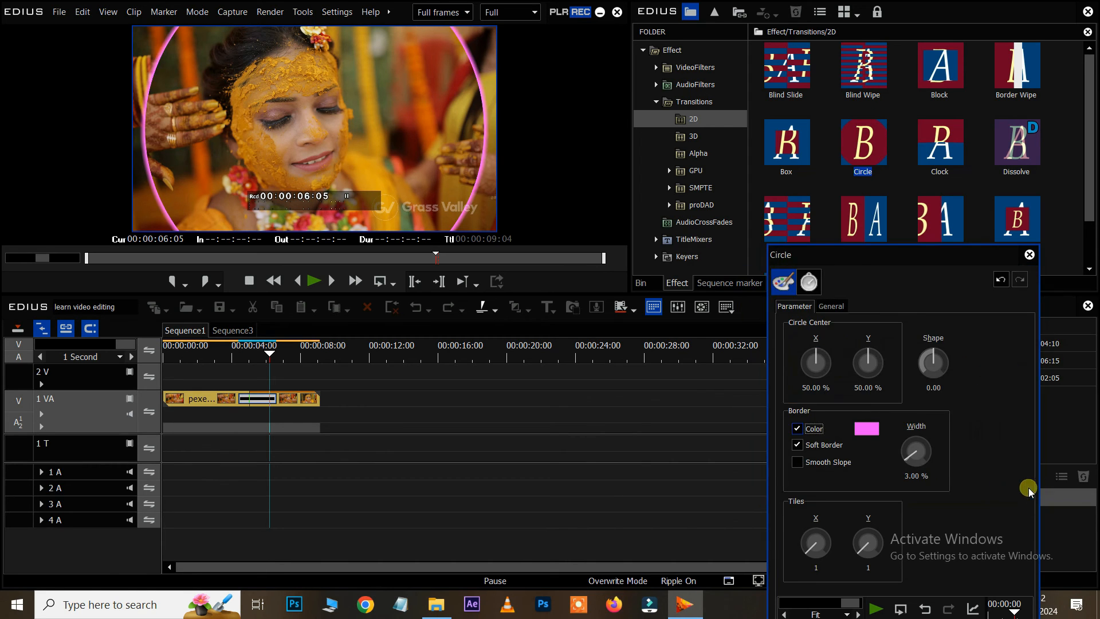
drag(269, 358, 225, 358)
key(space)
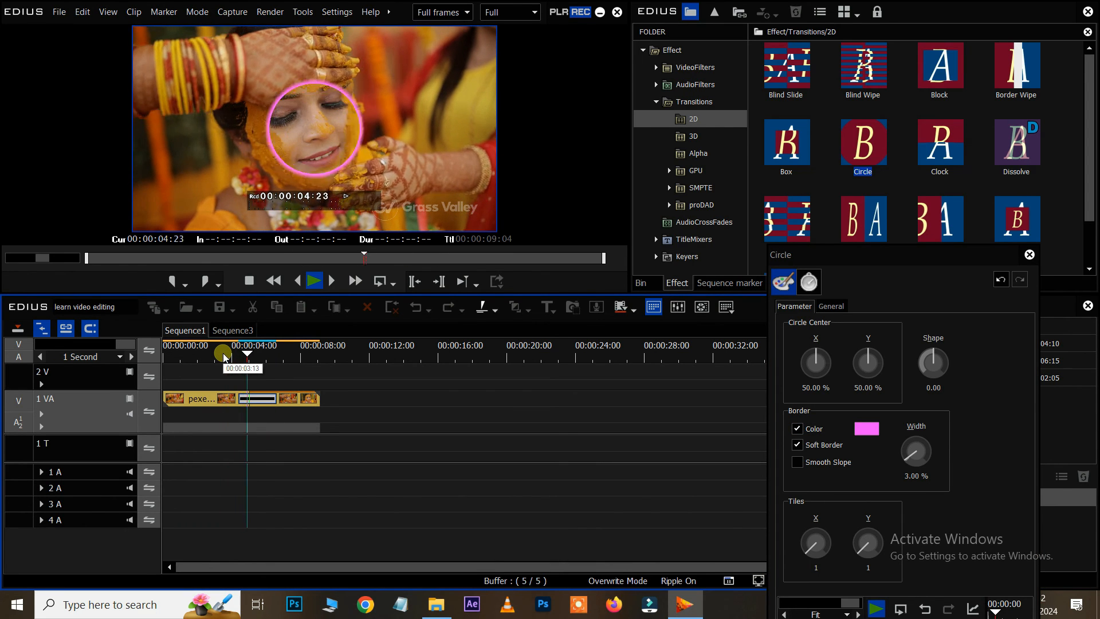
drag(224, 355, 201, 372)
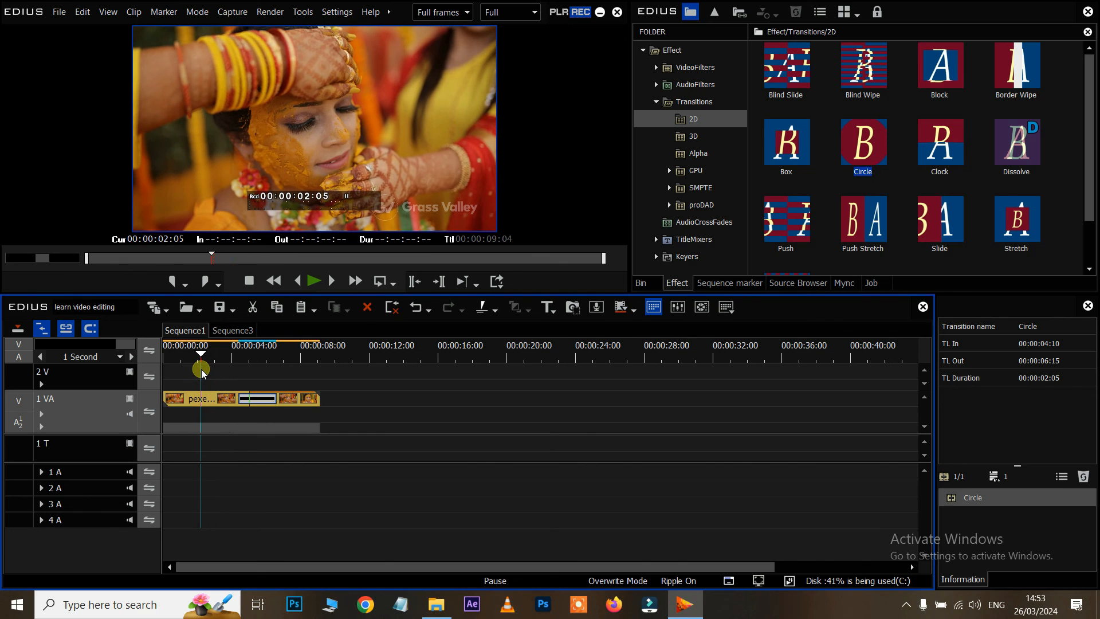
Place the Push Stretch transition at the first clip junction on track 1 VA.
click(210, 400)
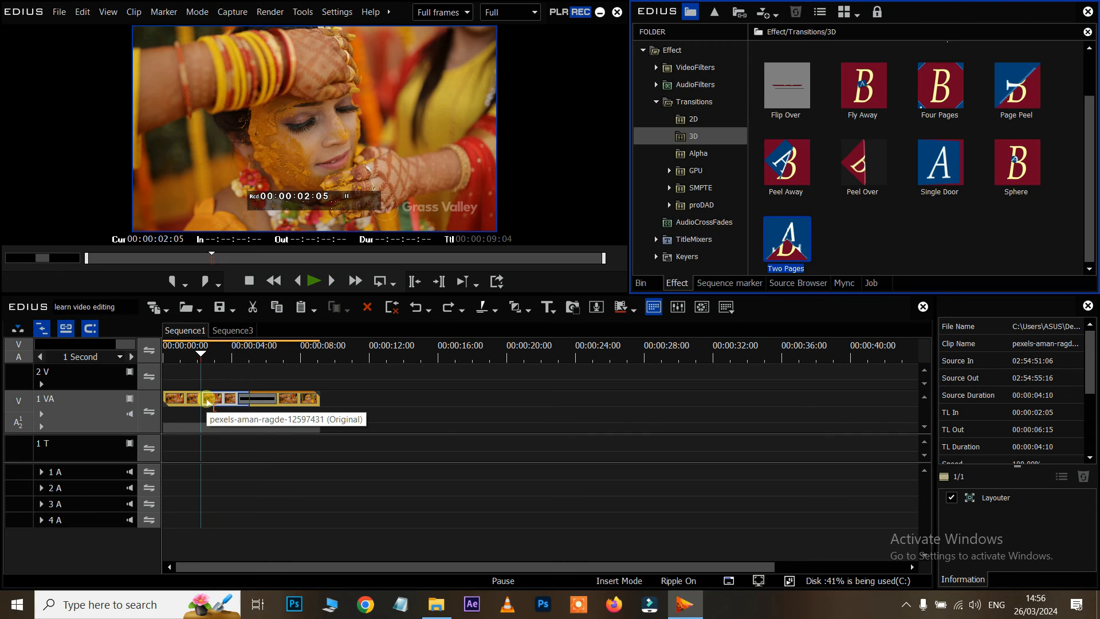
click(224, 397)
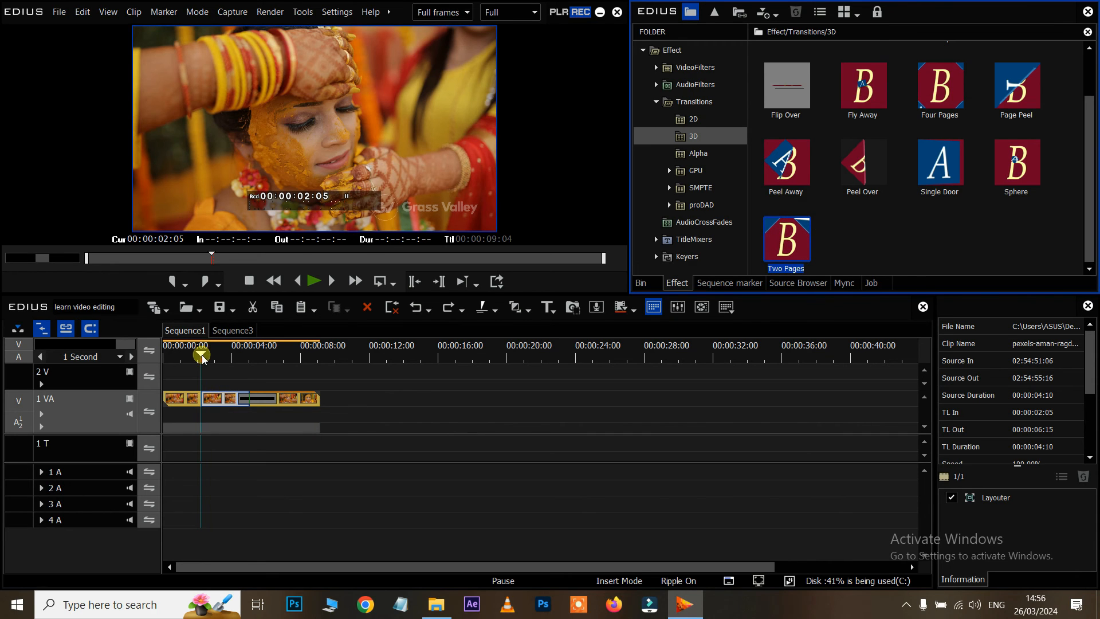
click(248, 371)
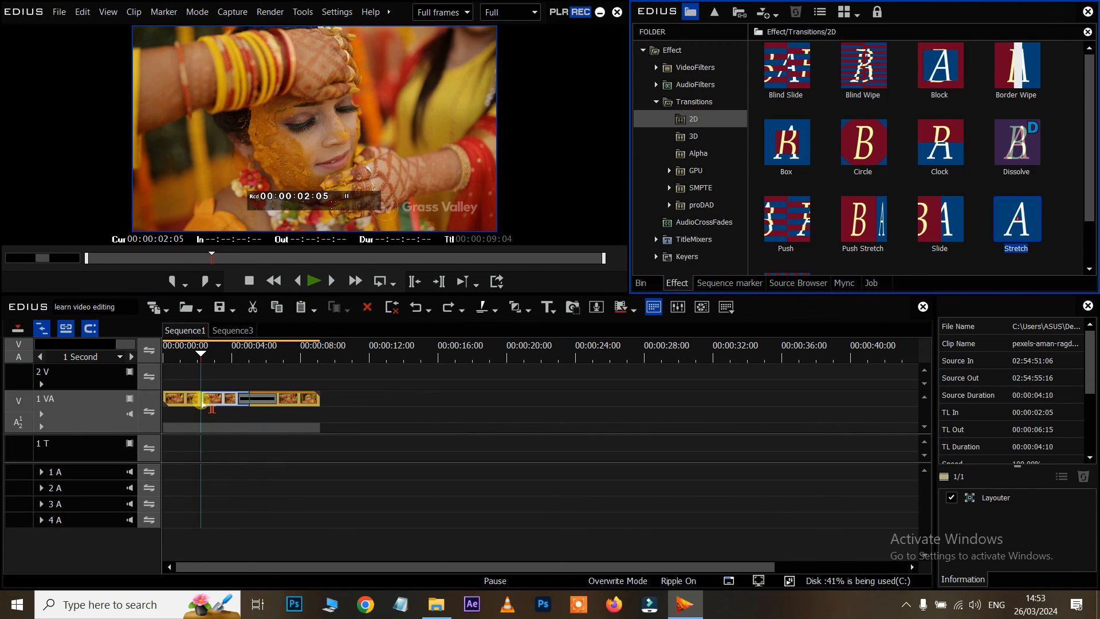
drag(874, 228, 197, 408)
Preview Push Stretch from 00:00:01:01, pause at 00:00:07:20, and select the last clip.
drag(201, 358, 181, 360)
key(space)
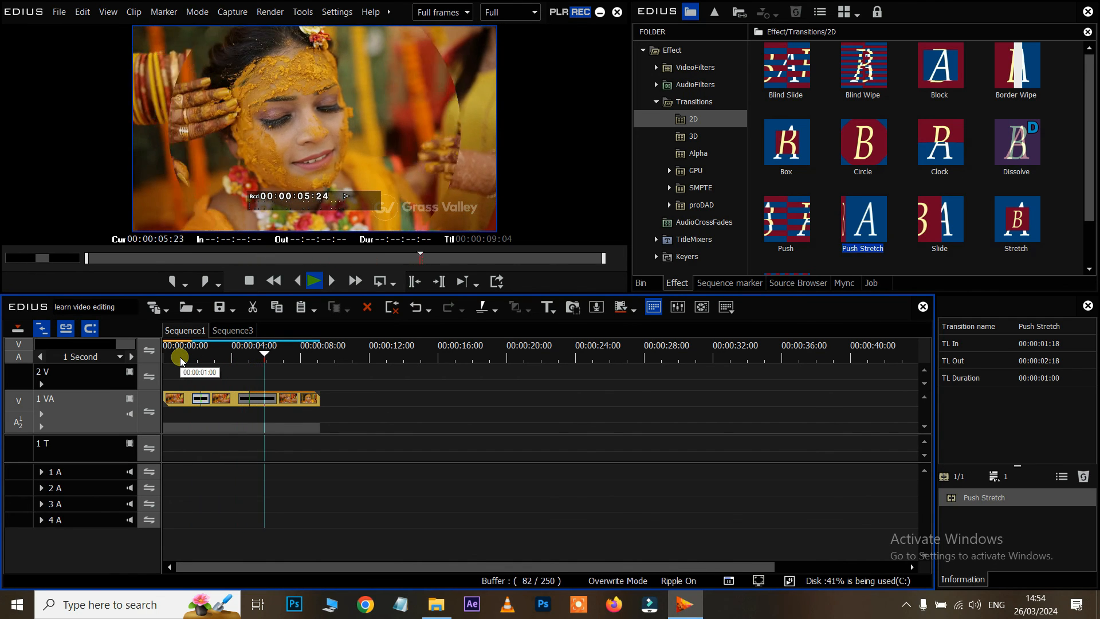
key(space)
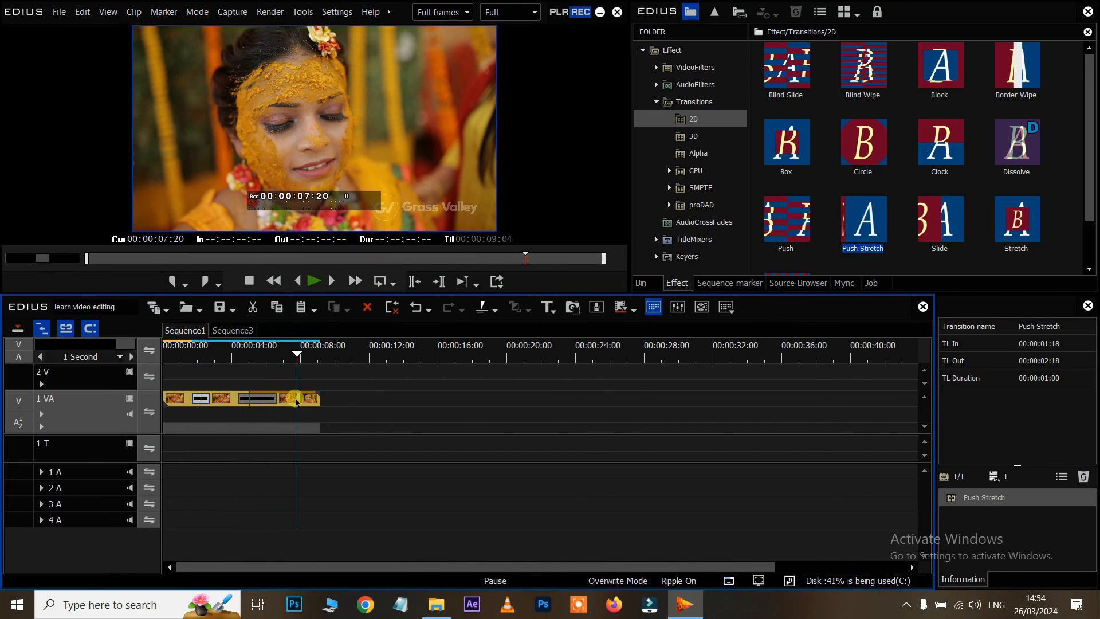
click(297, 399)
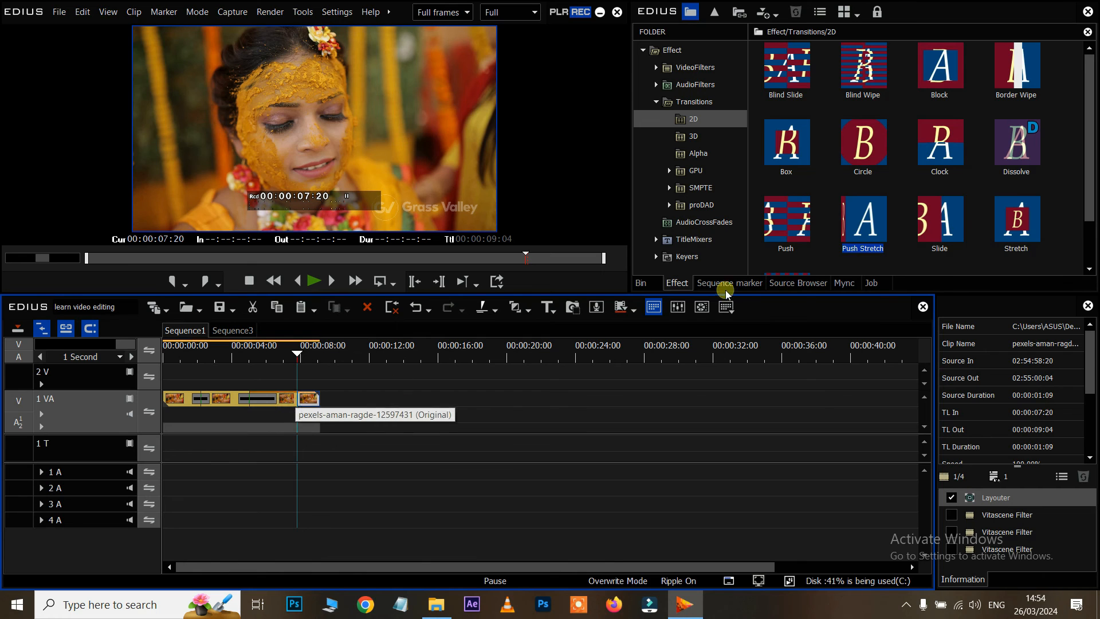
scroll(951, 161, down, 3)
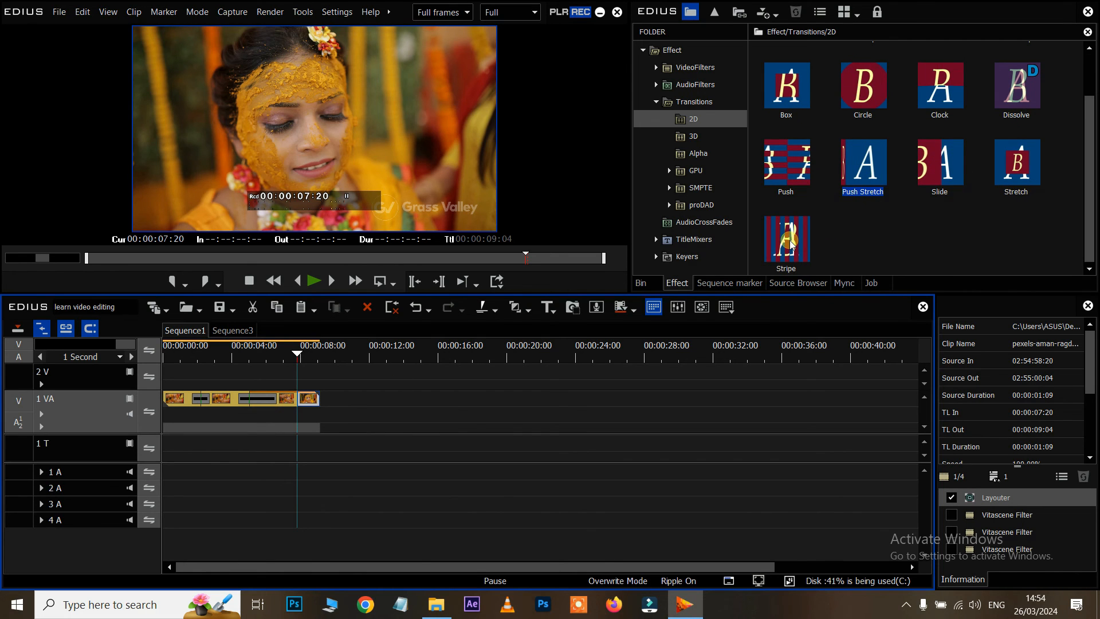
Apply the 3D Peel Away transition at the later clip junction and preview it.
click(705, 138)
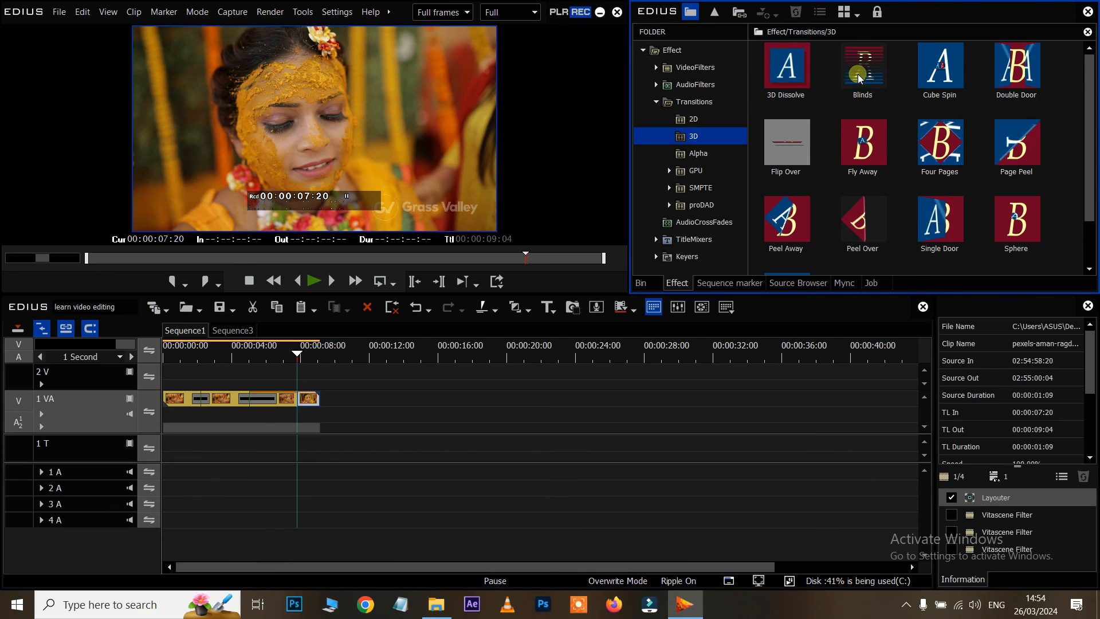
scroll(857, 80, down, 3)
drag(794, 169, 297, 400)
click(277, 352)
key(space)
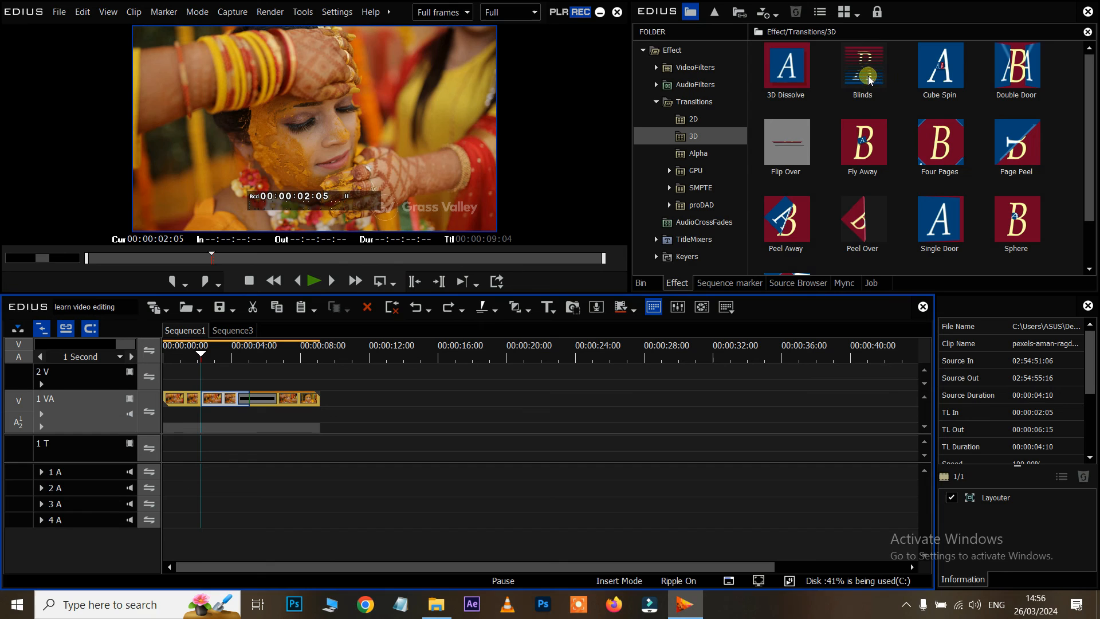
Put the 3D Blinds transition at the first junction and play it back.
drag(868, 80, 204, 401)
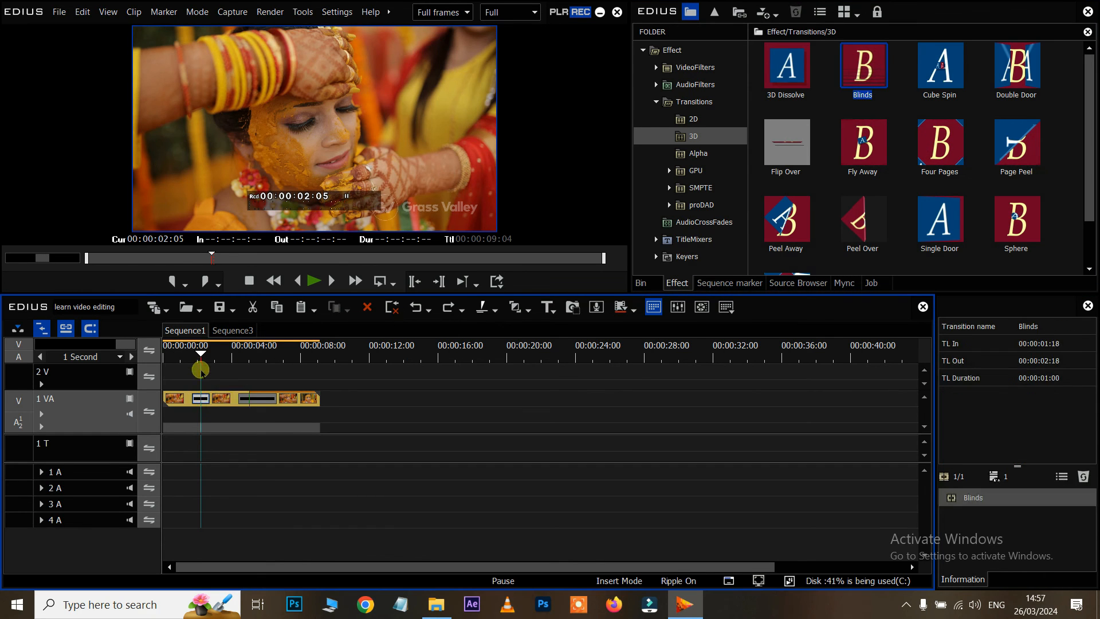
click(200, 353)
drag(201, 351, 183, 353)
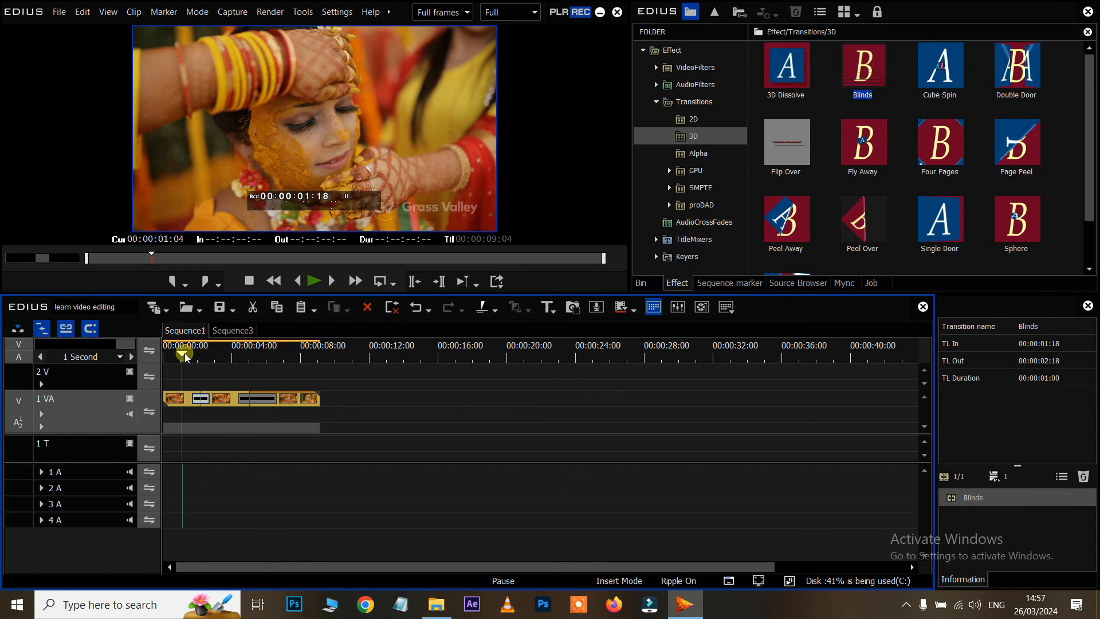
key(space)
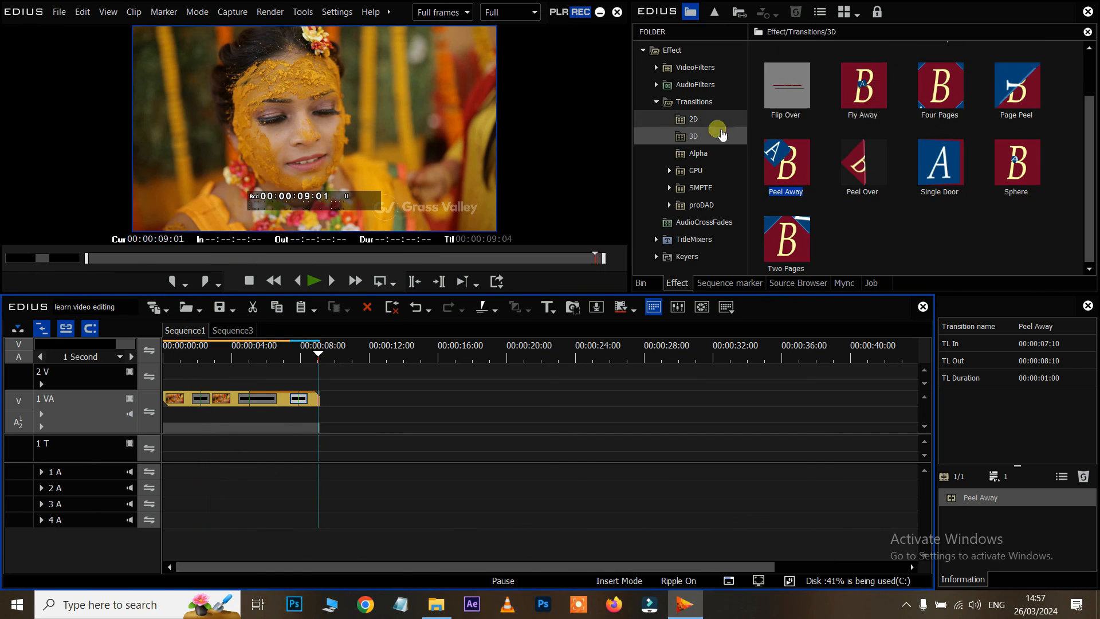
Browse the GPU transition folders and open the Rotation2 transition settings on the last junction.
click(700, 153)
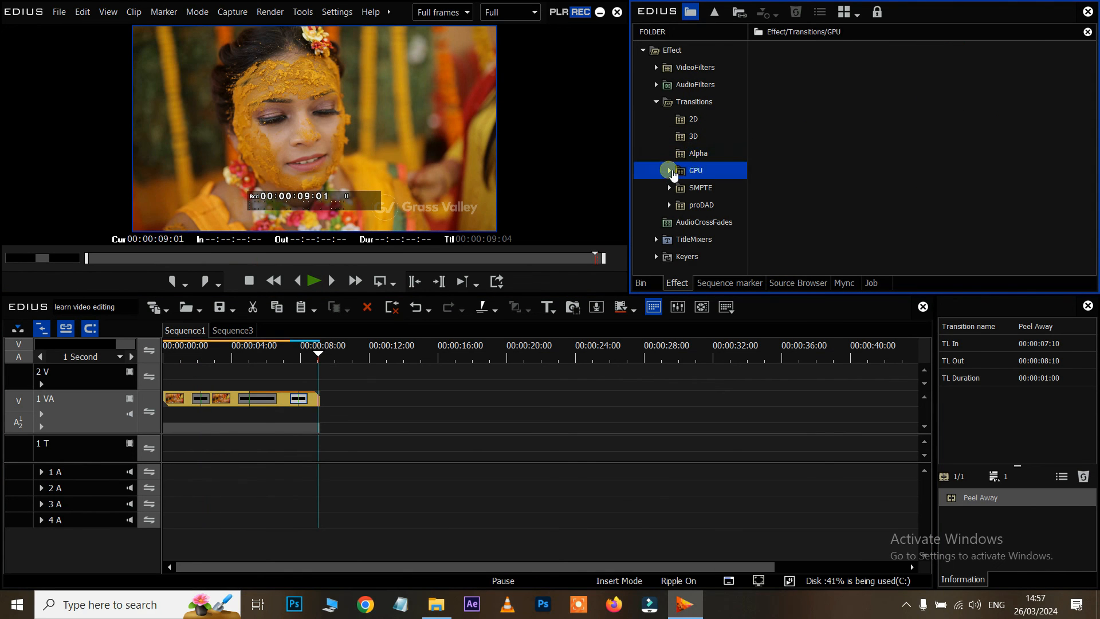
double_click(701, 170)
double_click(713, 171)
click(727, 187)
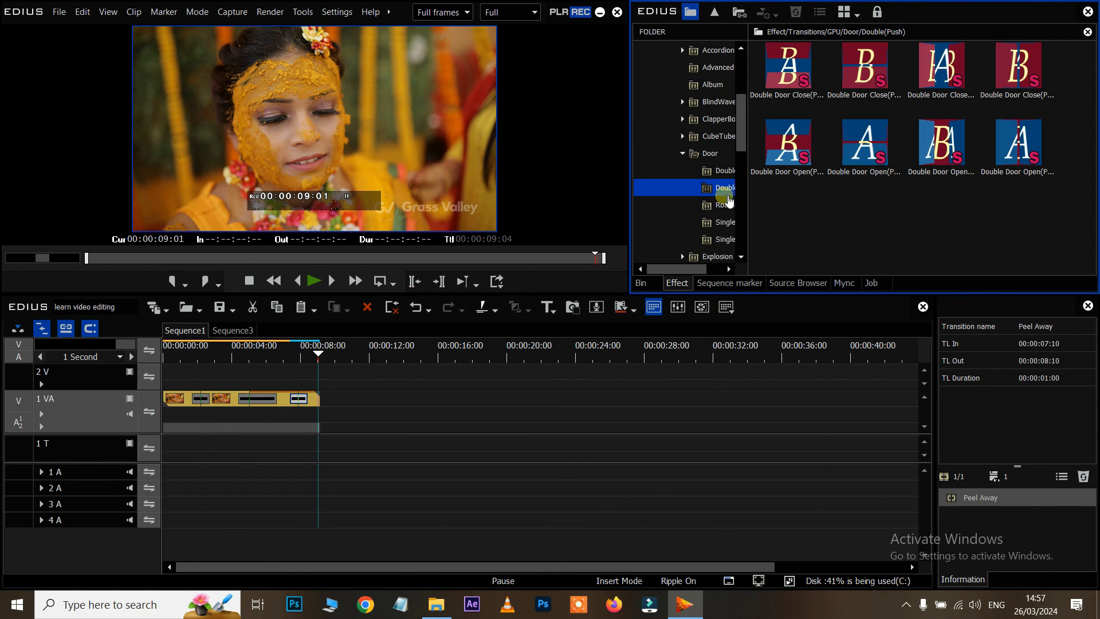
click(729, 205)
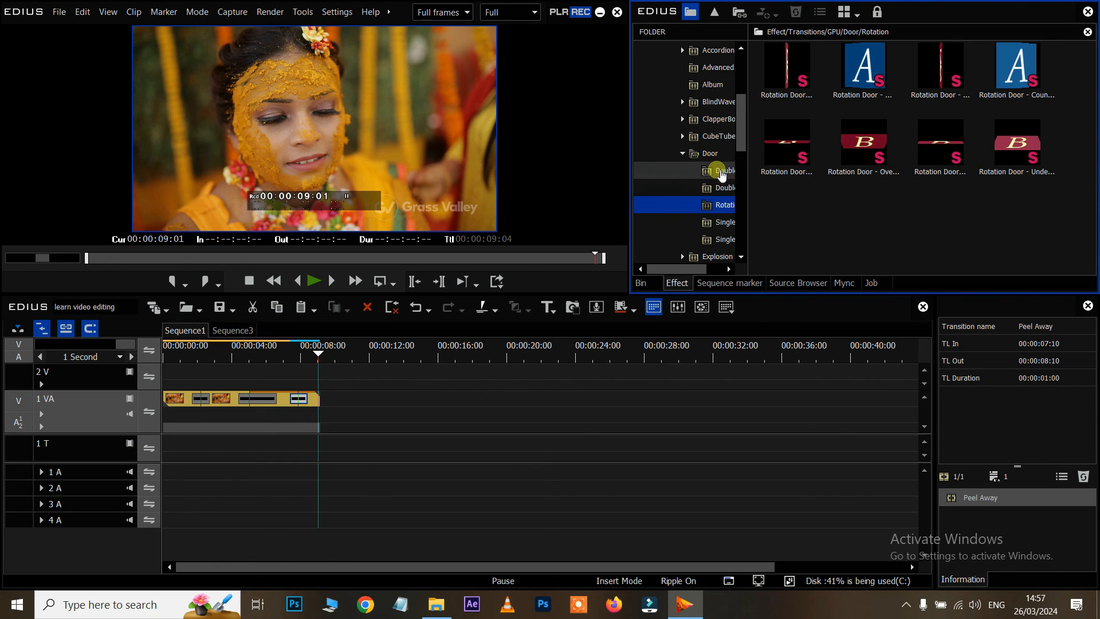
double_click(687, 153)
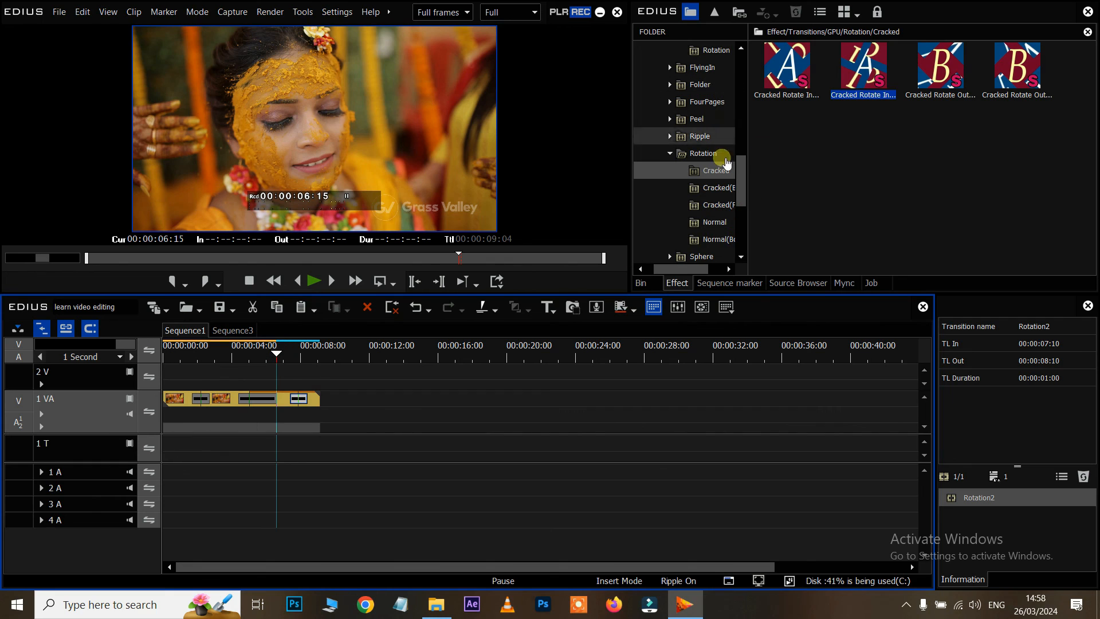
scroll(728, 220, up, 3)
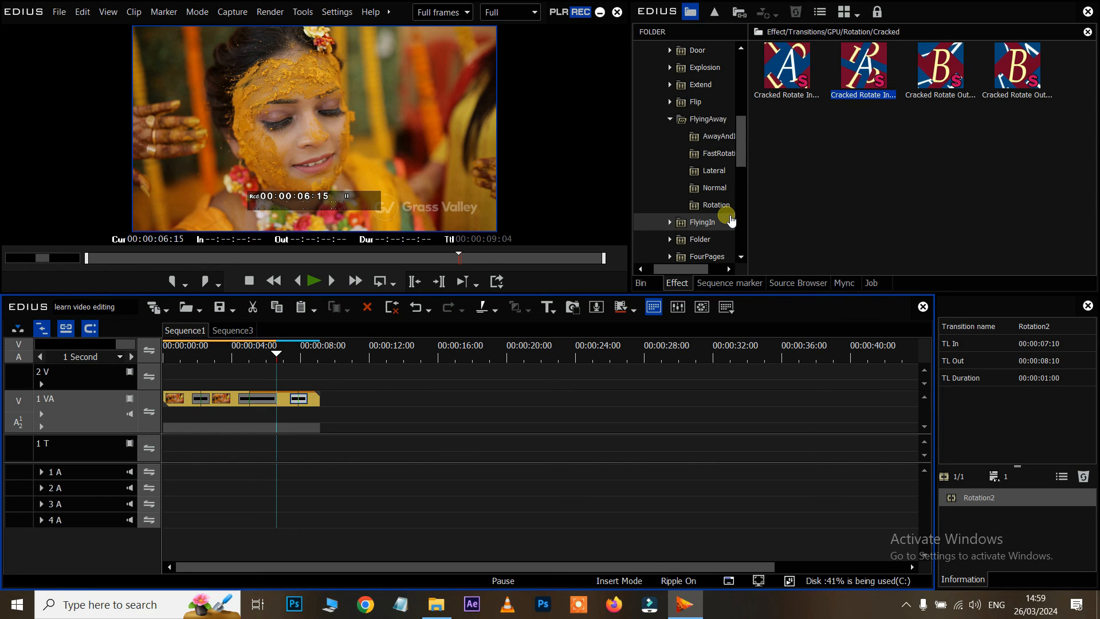
click(669, 119)
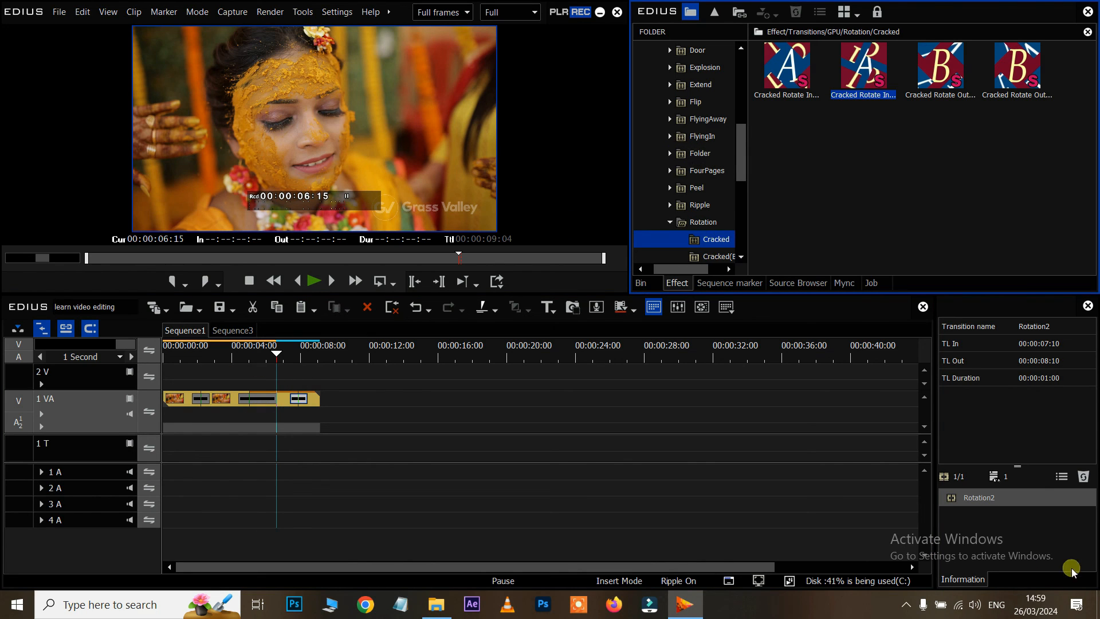
click(993, 496)
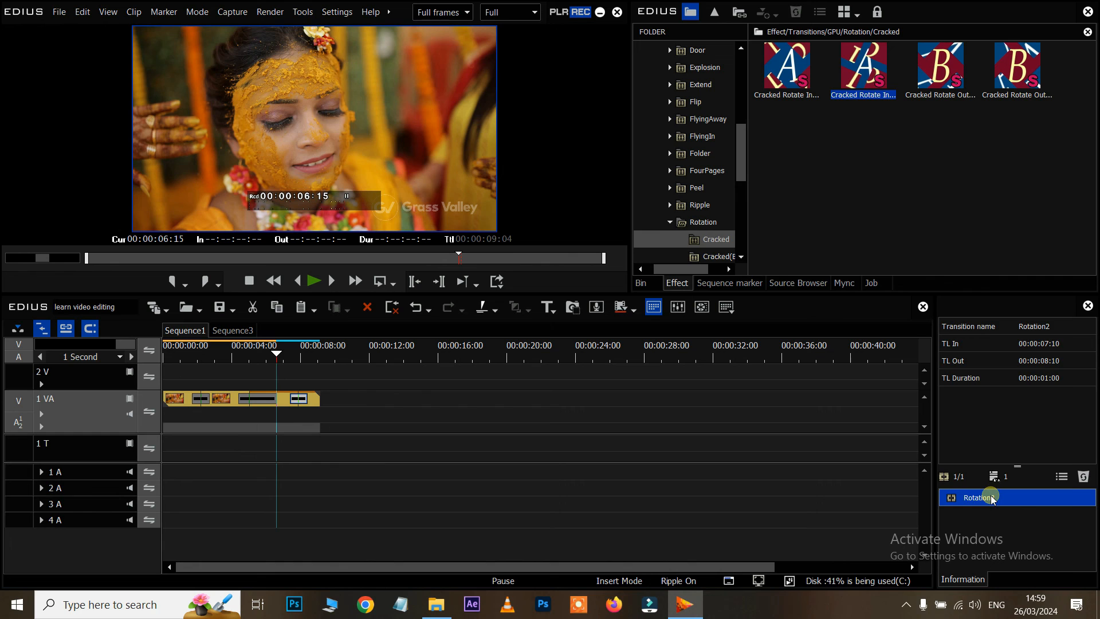
double_click(993, 498)
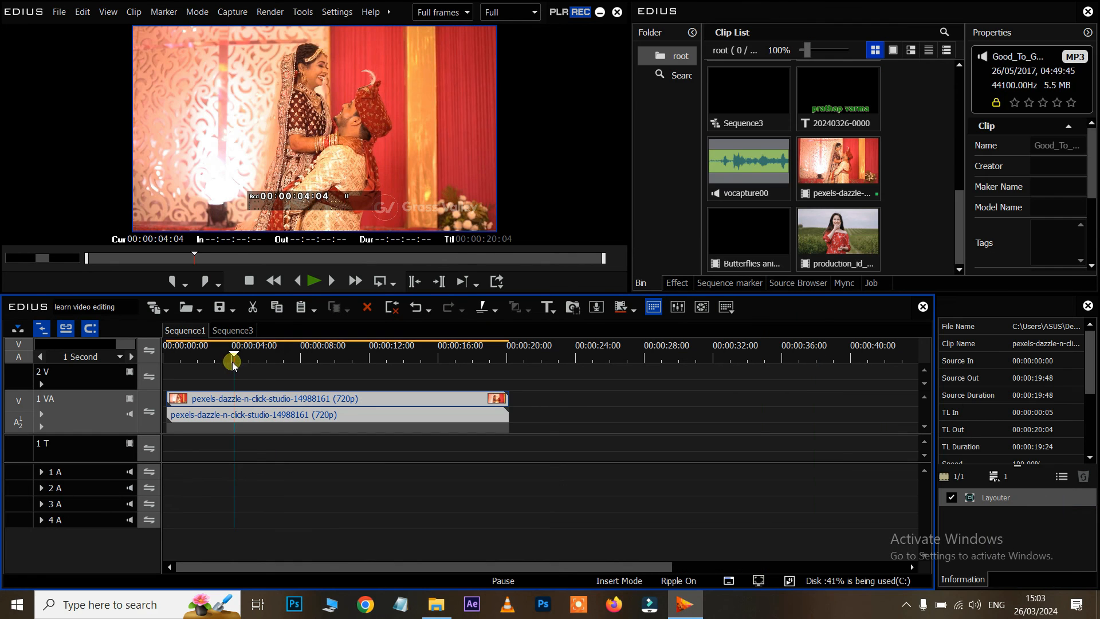
Create a new title on the 1T track and type 'Prathap varma'.
click(687, 283)
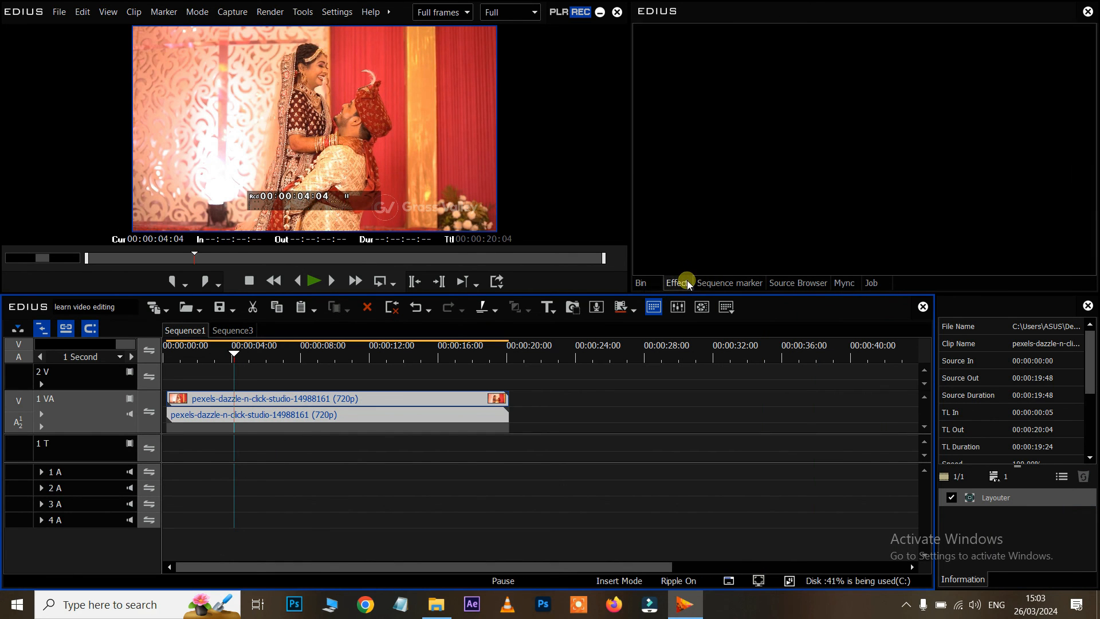
click(655, 136)
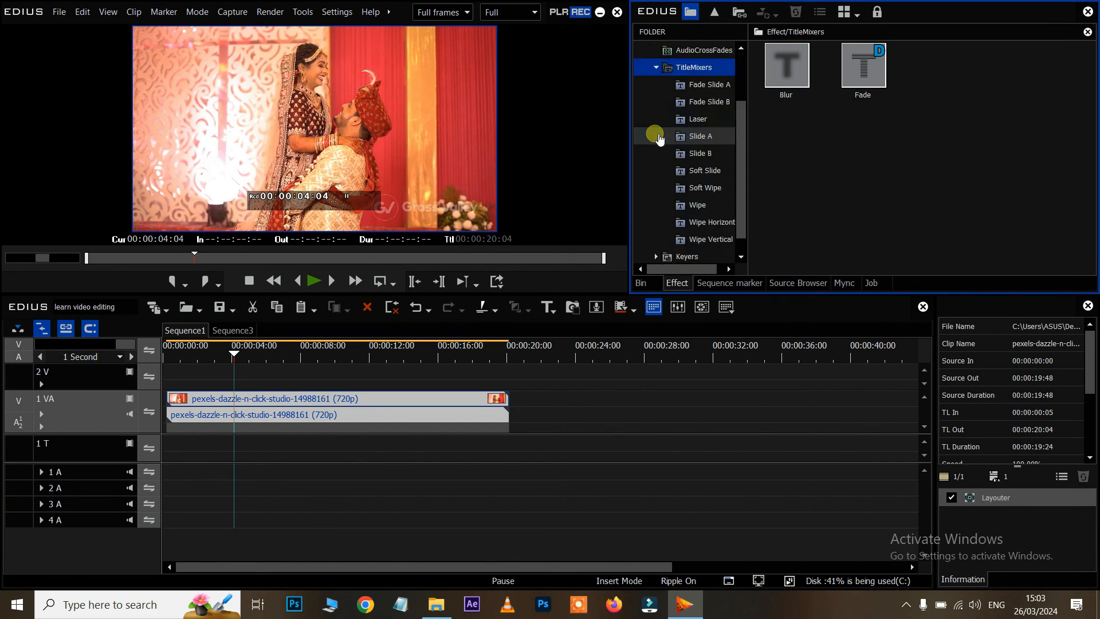
click(550, 310)
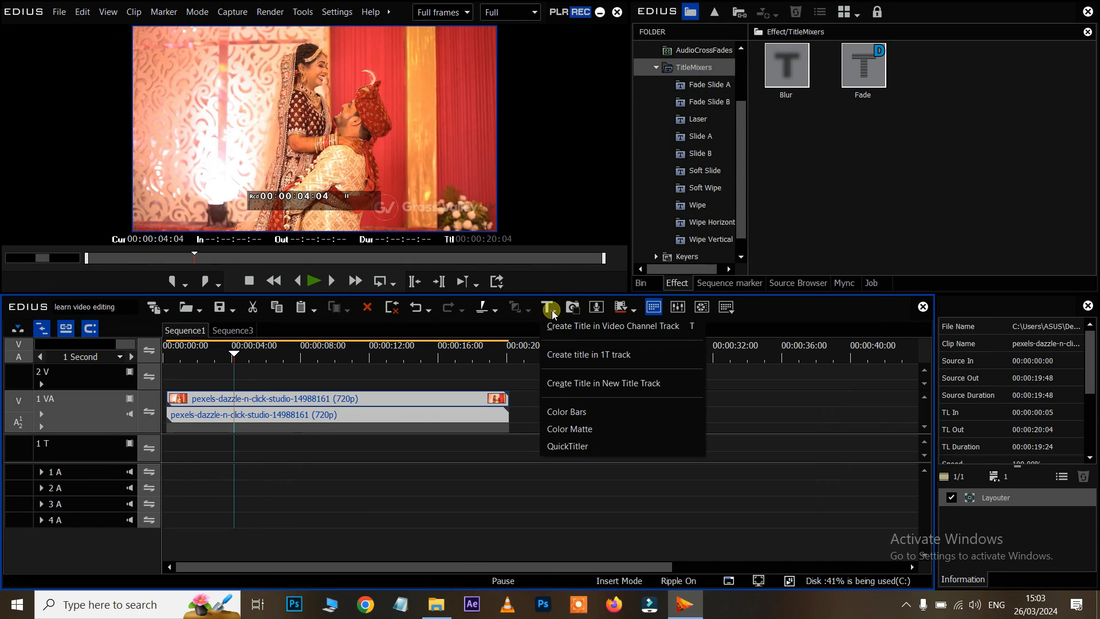
click(559, 358)
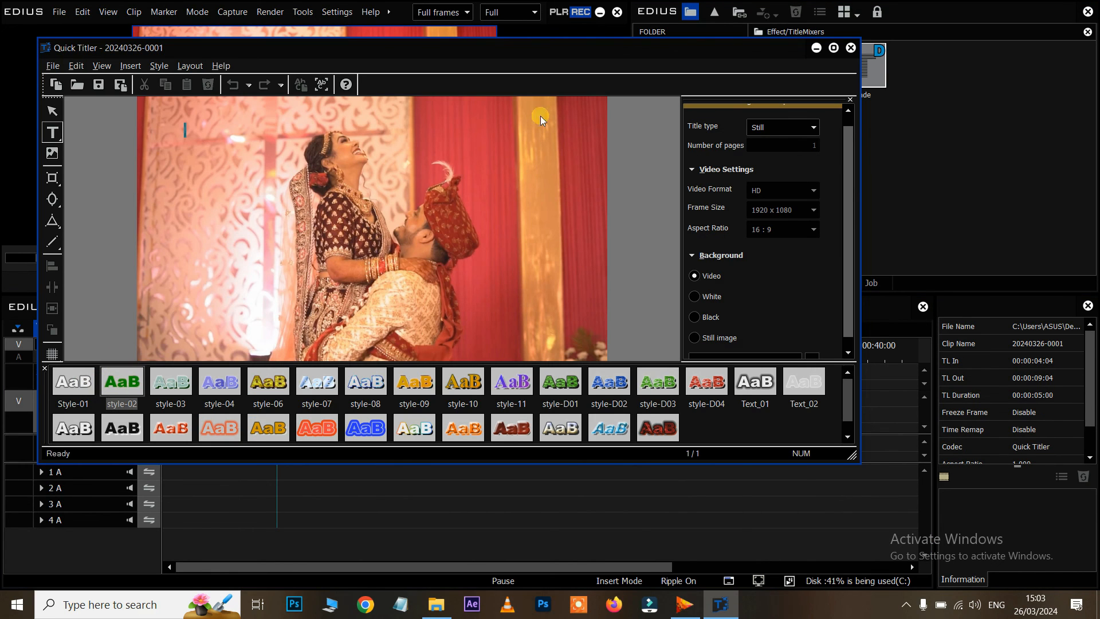
click(122, 382)
click(55, 130)
text(Prathap varma)
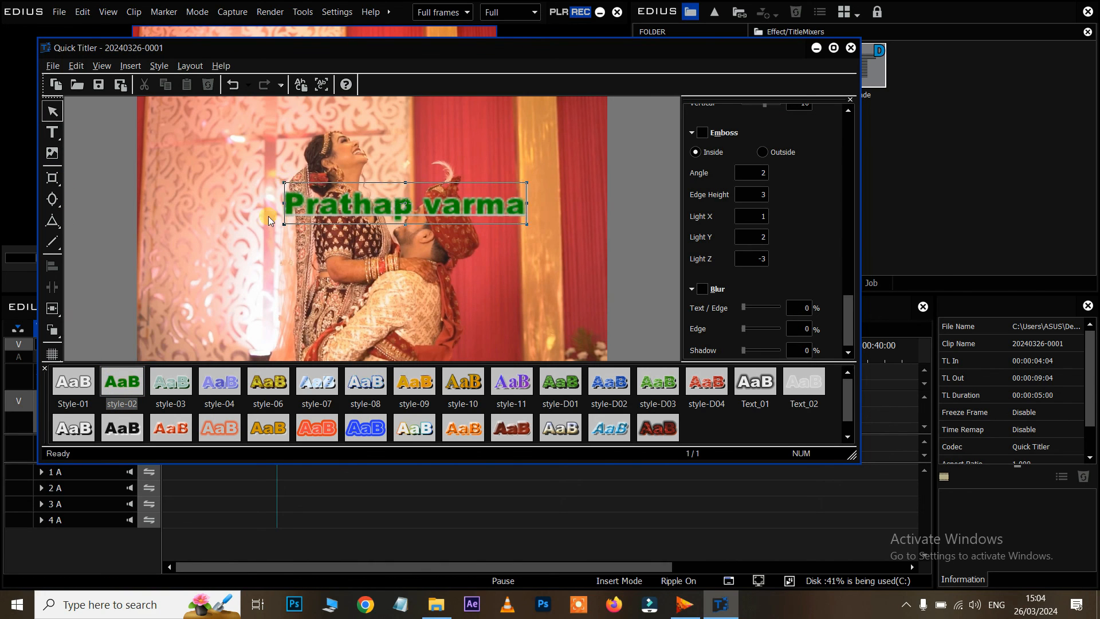
Style the text bold black, enlarge and lower it, then close and save the title.
click(132, 427)
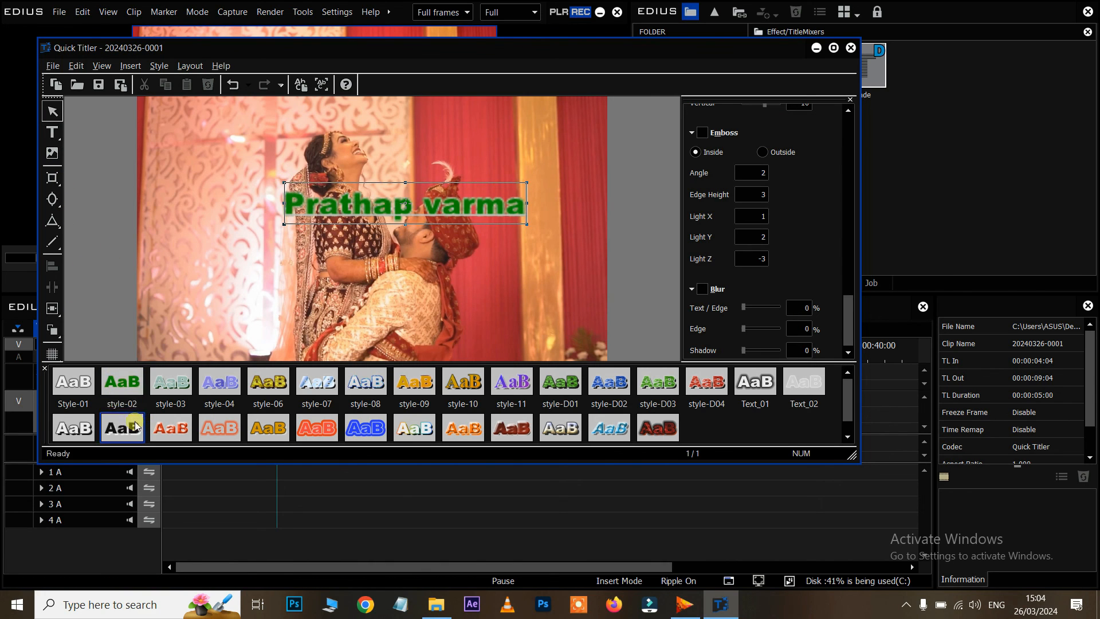
click(525, 180)
click(494, 198)
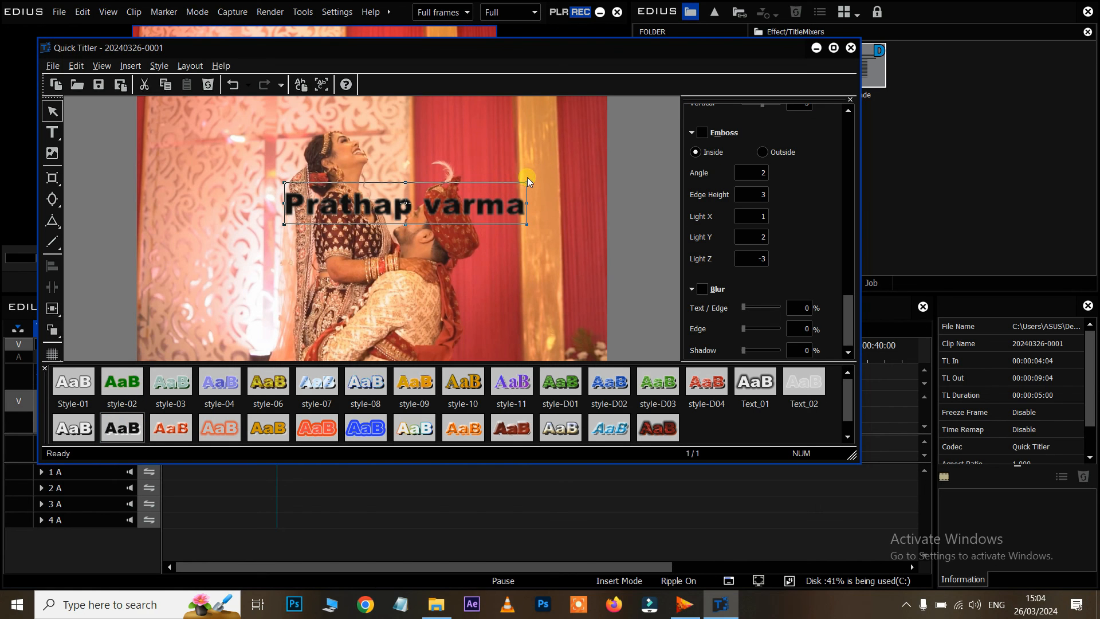
drag(526, 183, 649, 127)
drag(522, 174, 431, 219)
drag(496, 228, 490, 285)
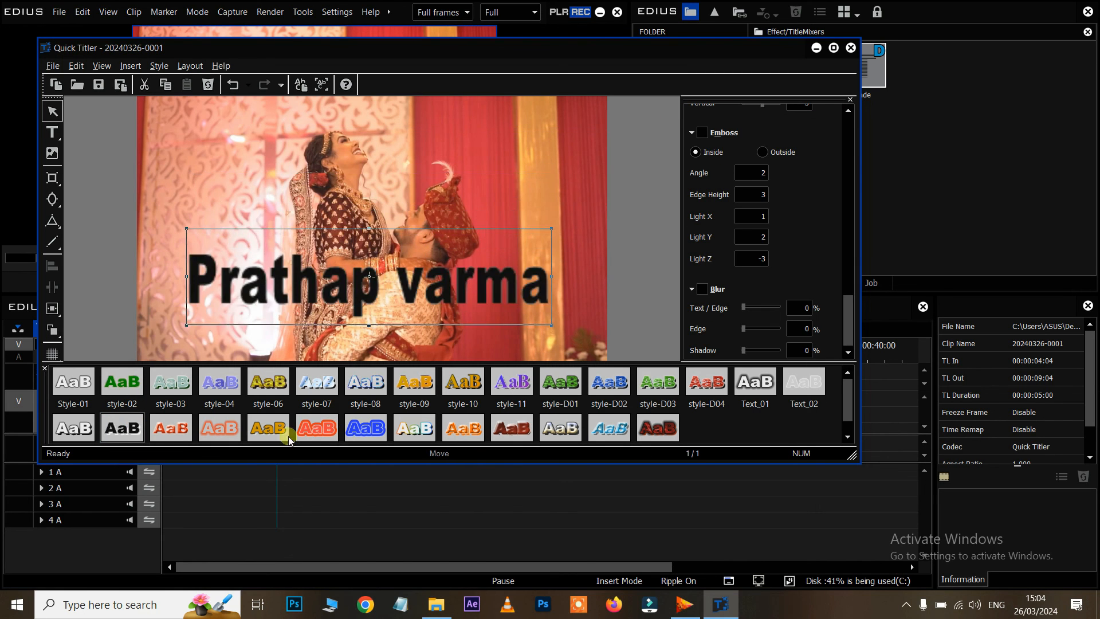
click(852, 49)
click(393, 279)
Apply the Fade Slide A Down title mixer to the title clip and preview it.
click(677, 285)
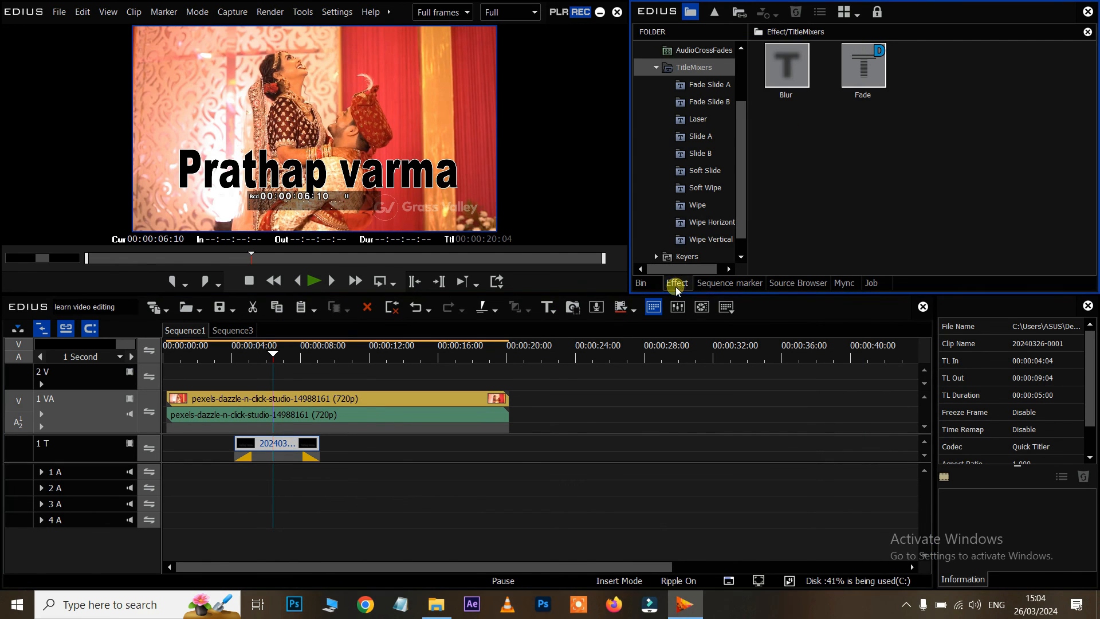
click(697, 155)
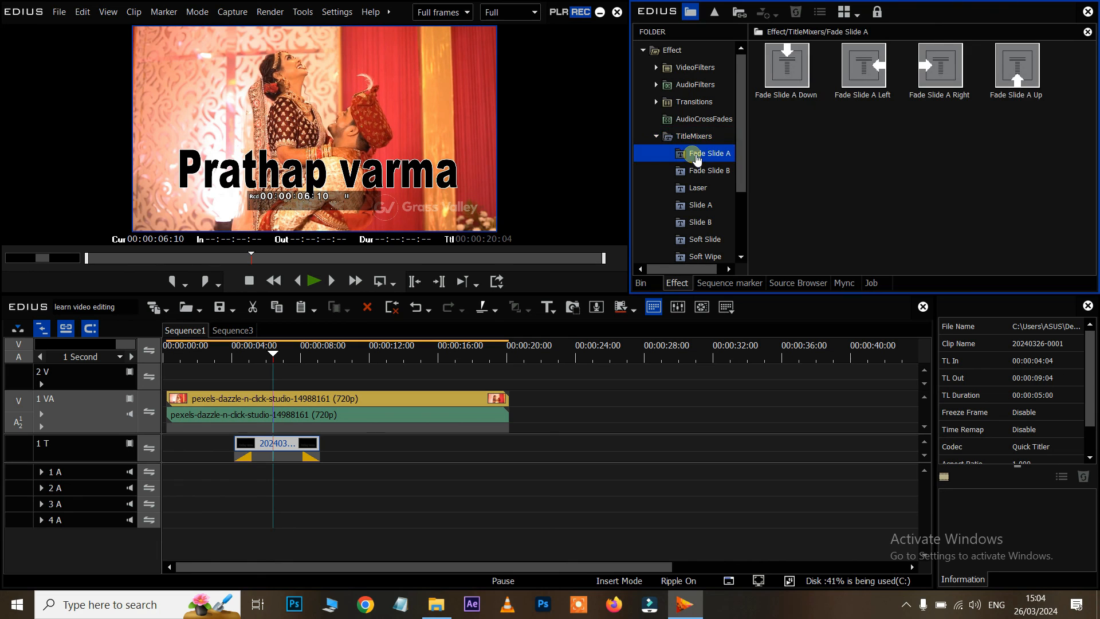
drag(791, 76, 271, 451)
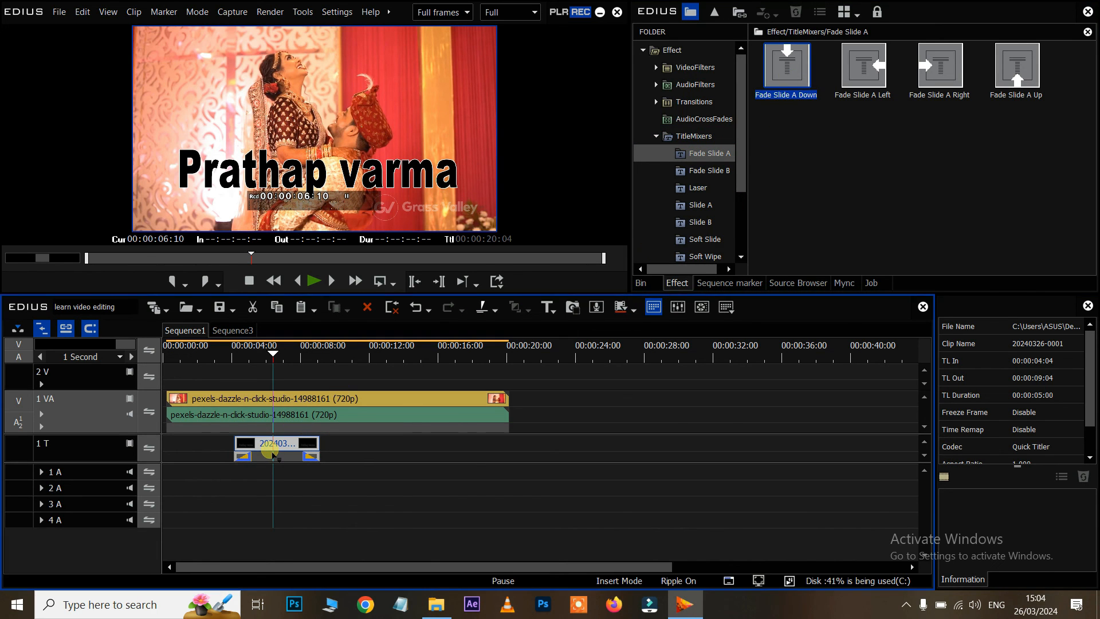
drag(246, 358, 223, 366)
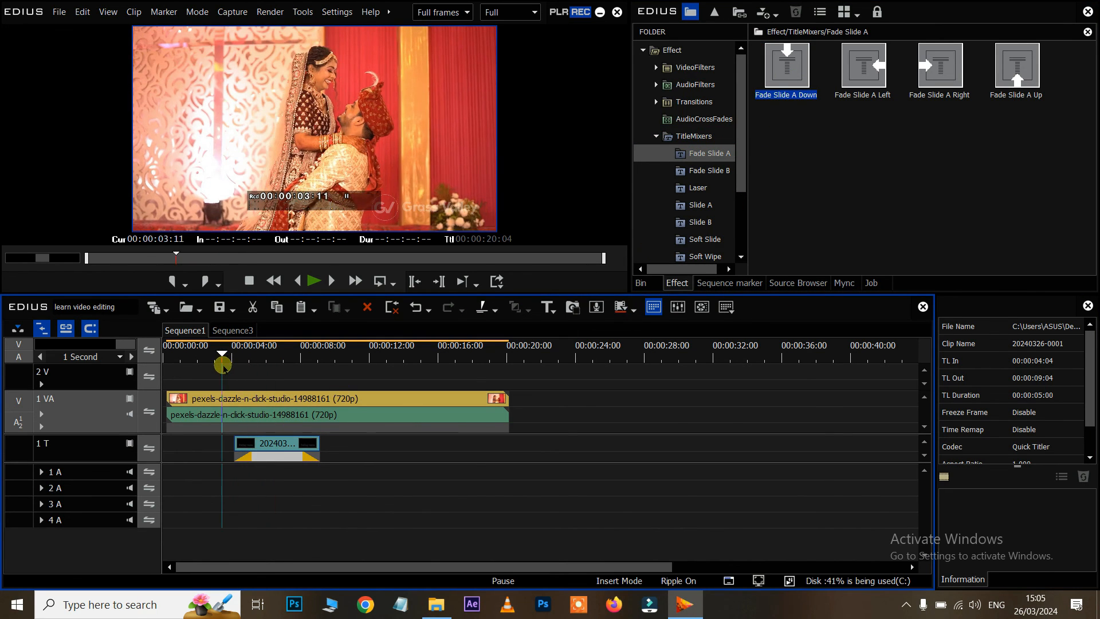
key(space)
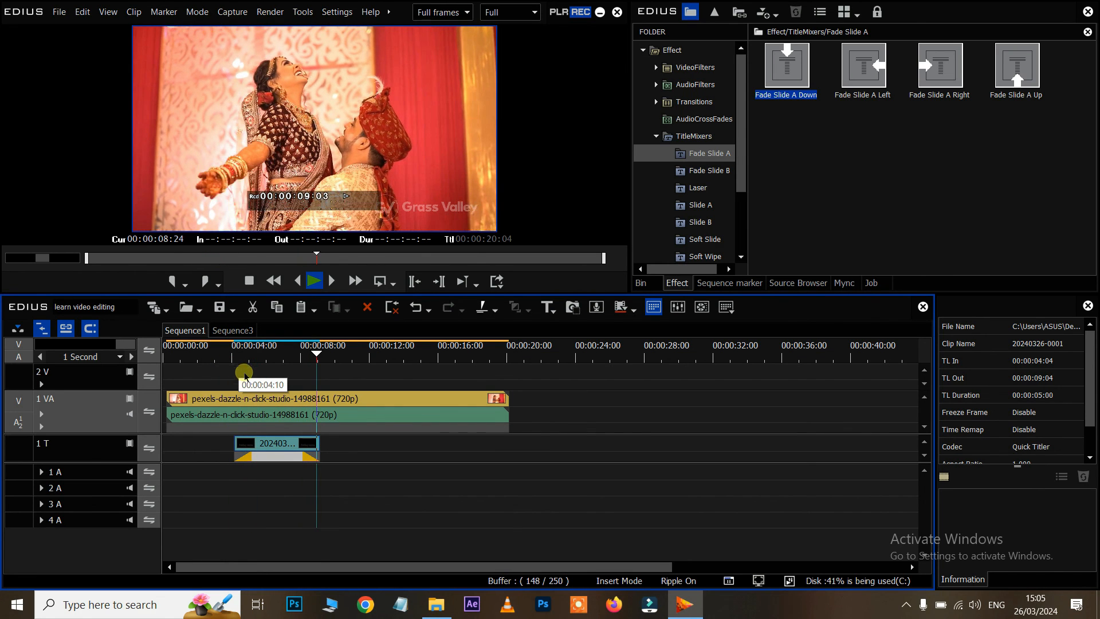
key(space)
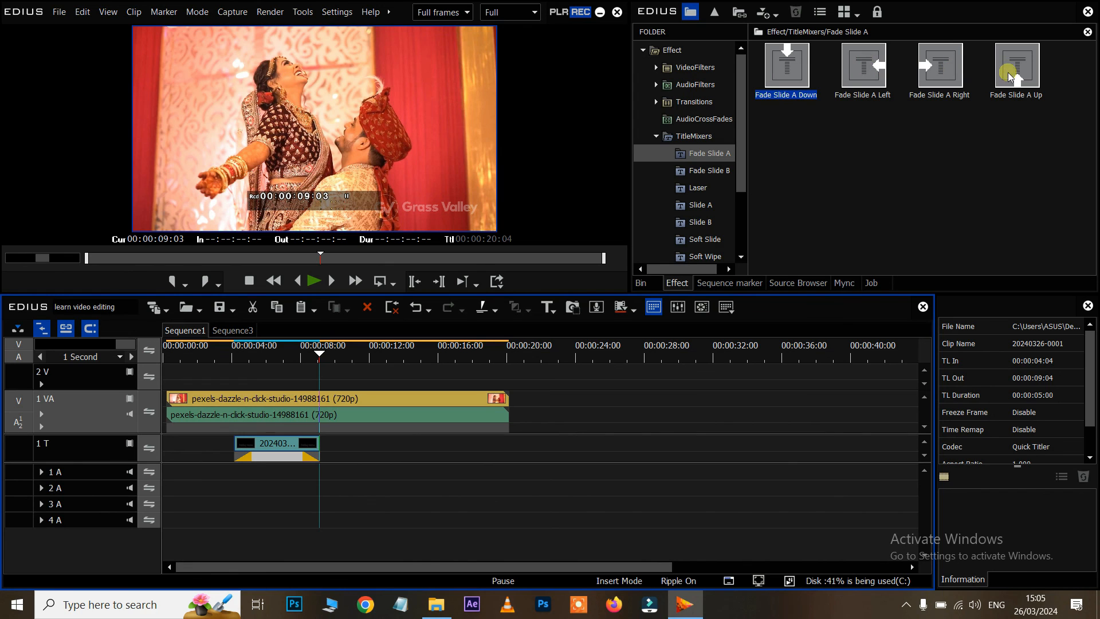
Try Fade Slide B Down, then delete both fade-slide mixers from the title.
click(708, 170)
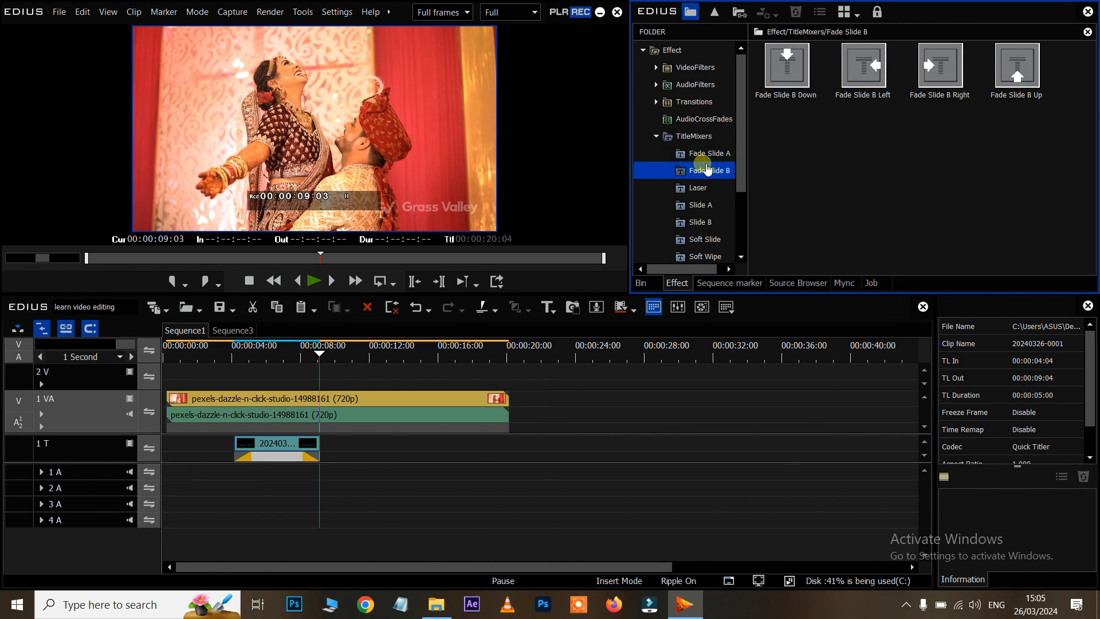
drag(788, 63, 265, 458)
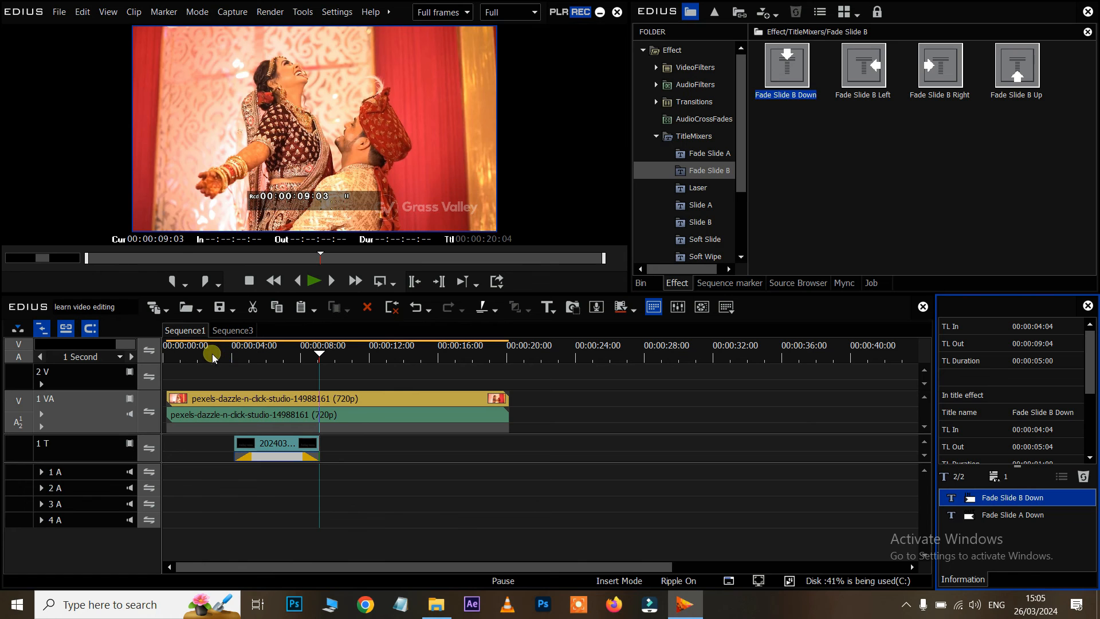
click(212, 356)
key(space)
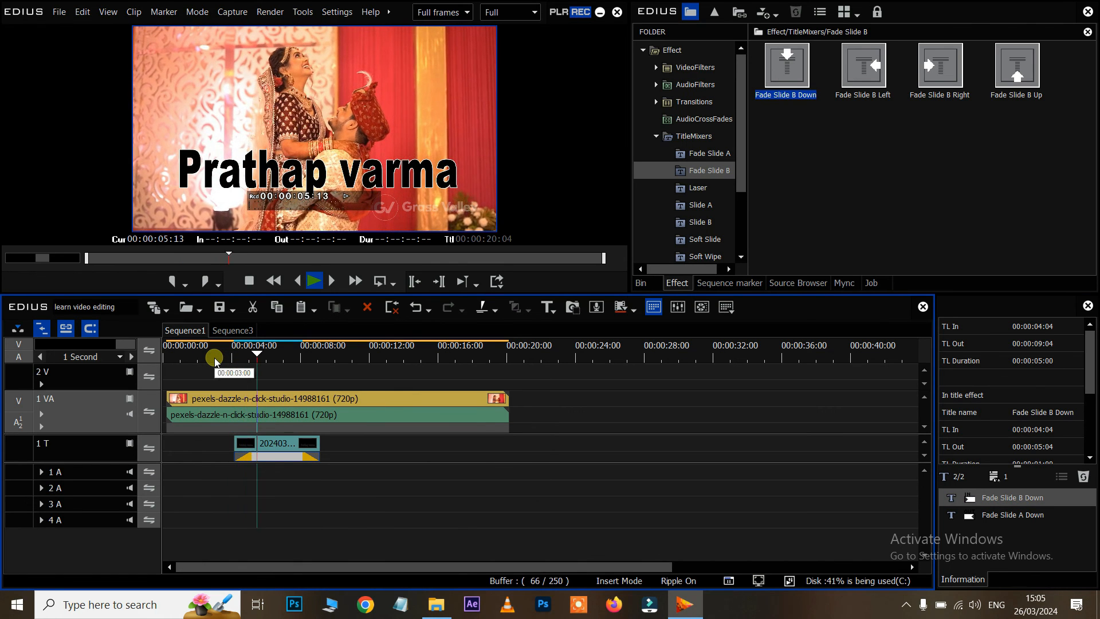
click(1025, 501)
key(Delete)
click(1012, 499)
key(Delete)
Apply the Laser Left and Wipe Down title mixers and preview the wipe.
click(723, 209)
scroll(724, 210, down, 2)
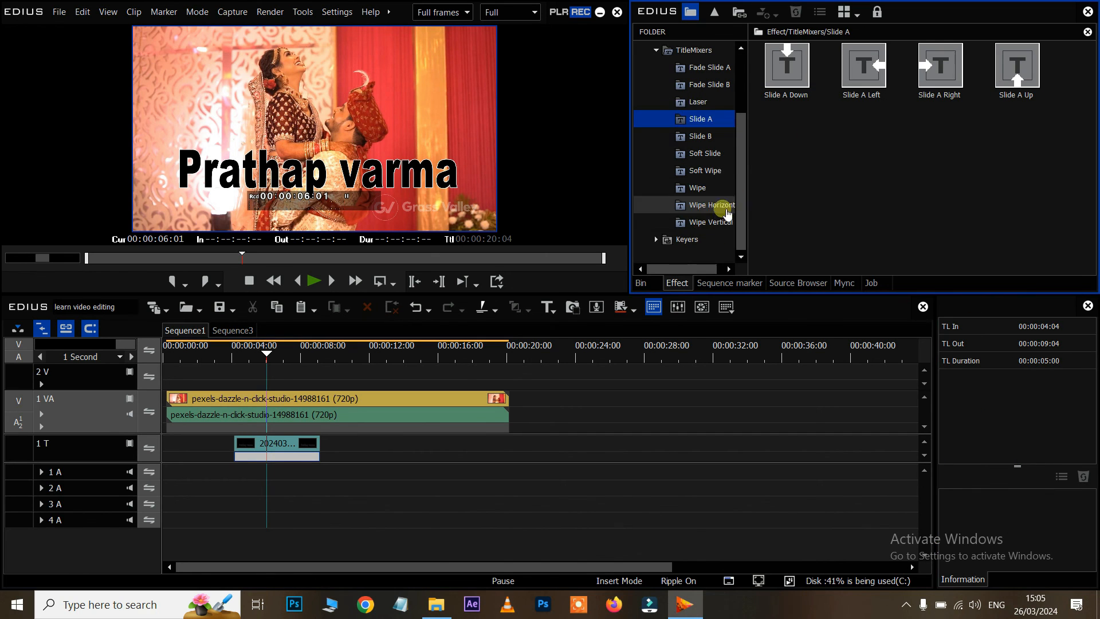
click(698, 102)
drag(854, 61, 279, 457)
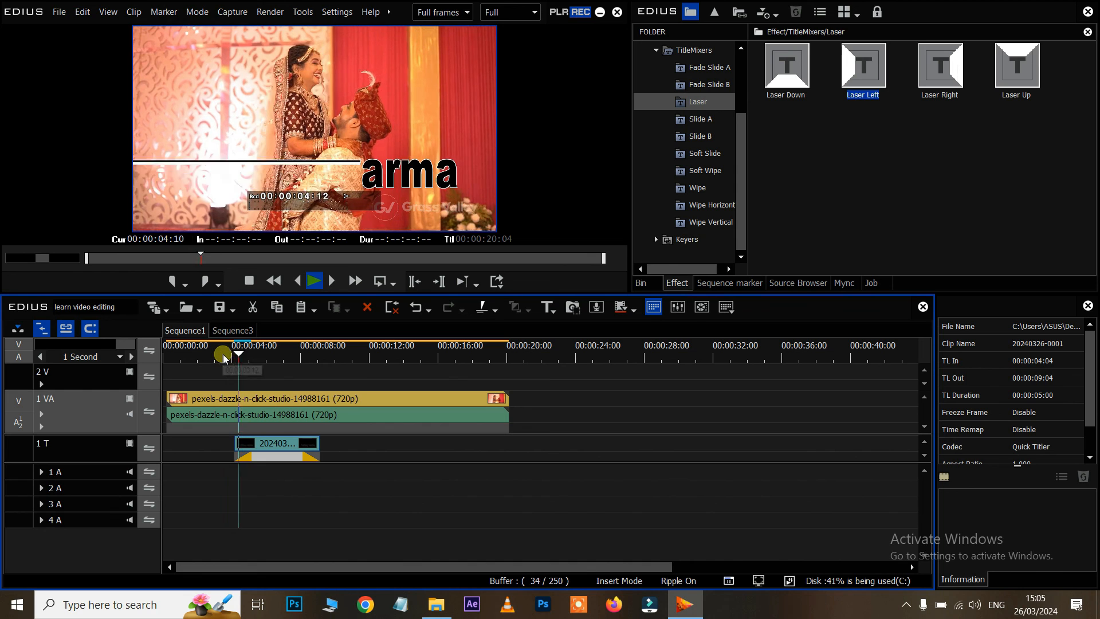
click(697, 188)
drag(798, 71, 279, 447)
click(231, 358)
key(space)
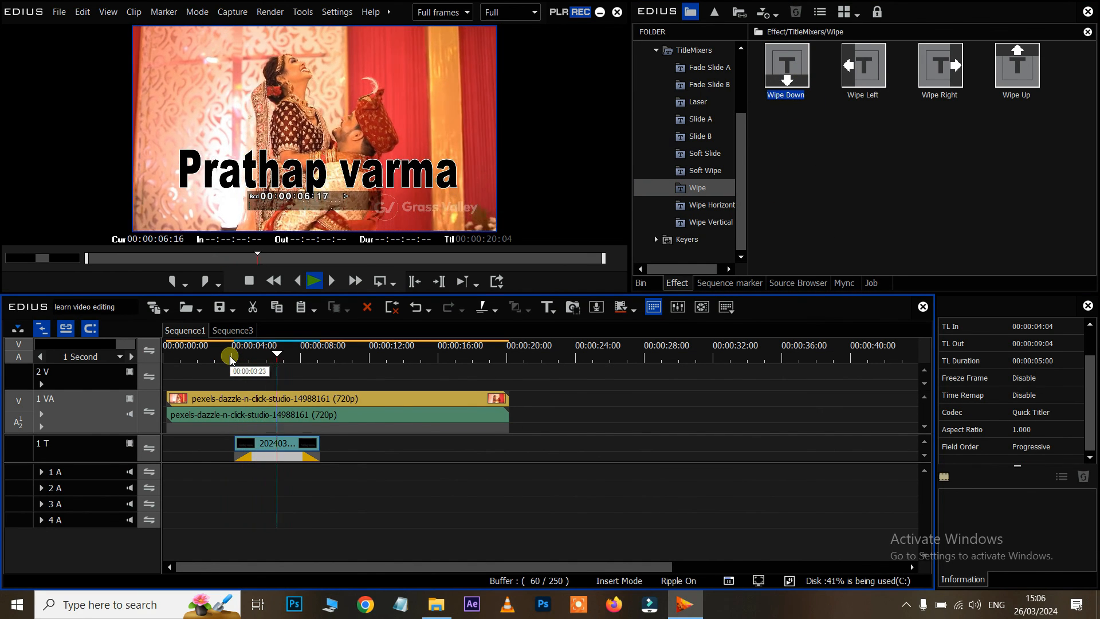
Apply Wipe Horizontal to the title clip and preview it from about 3.5 seconds.
click(705, 207)
drag(784, 77, 597, 342)
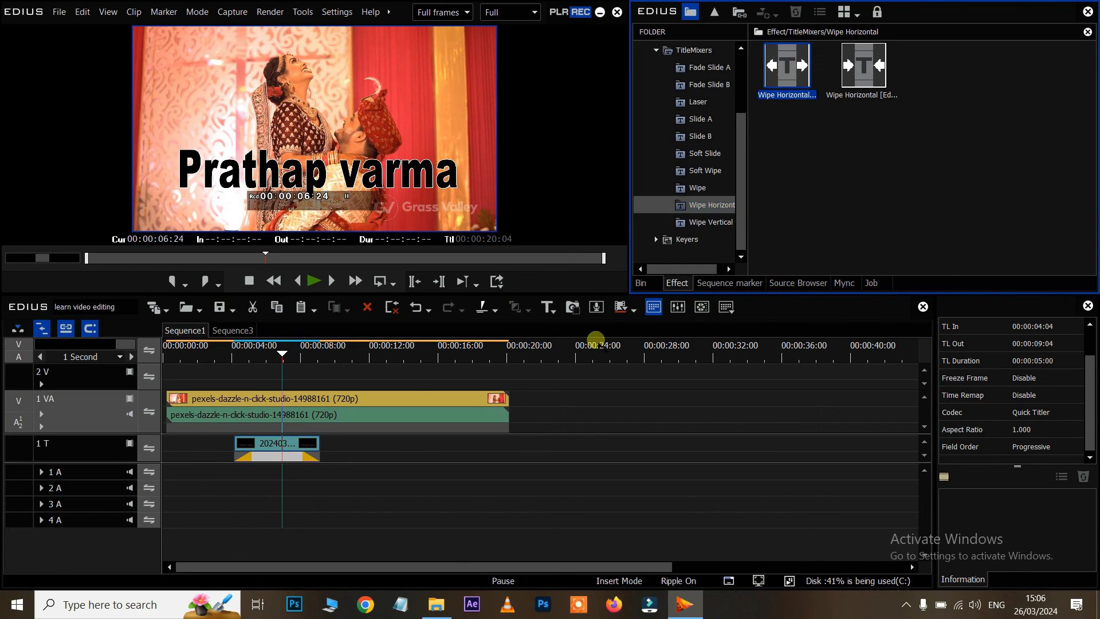
click(224, 352)
key(space)
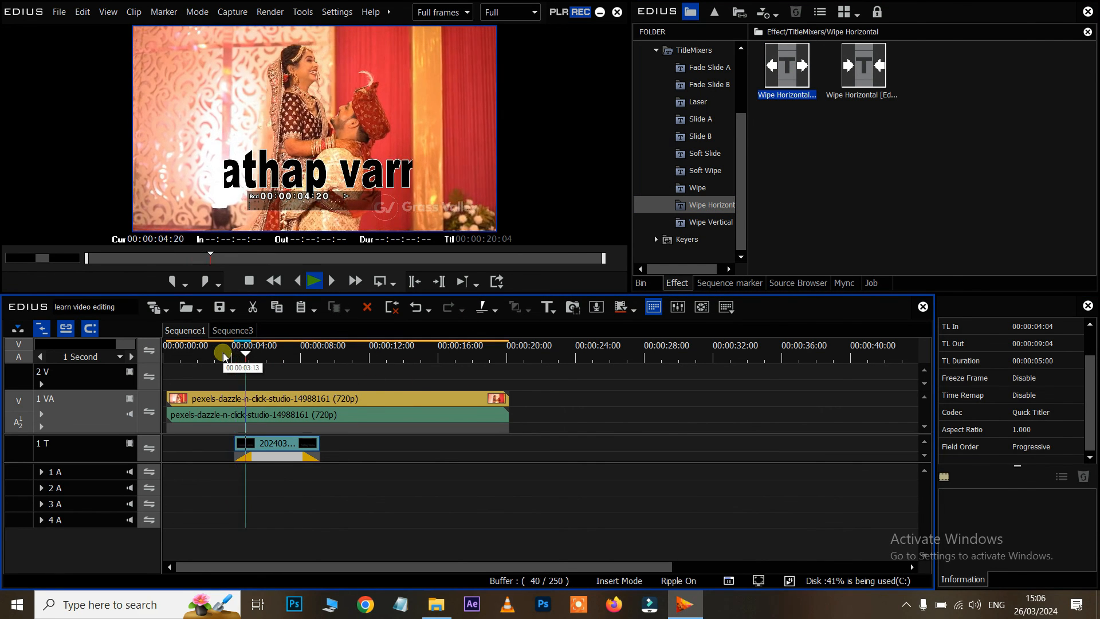
click(269, 455)
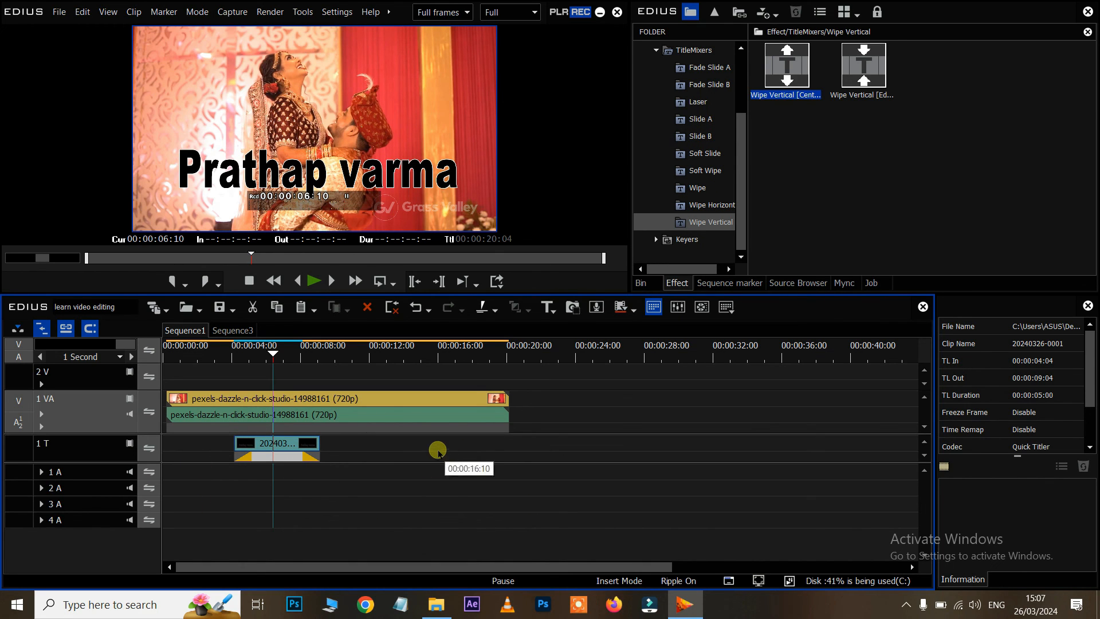
Set up Print to File export with H.264/AVC format at High priority.
click(59, 14)
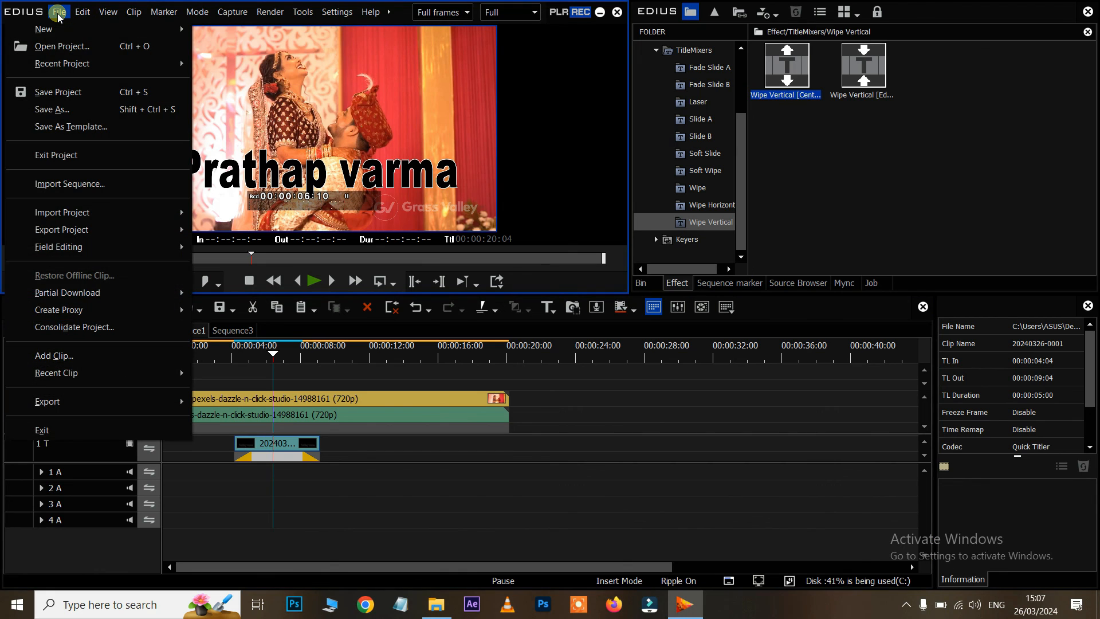
mouse_move(67, 402)
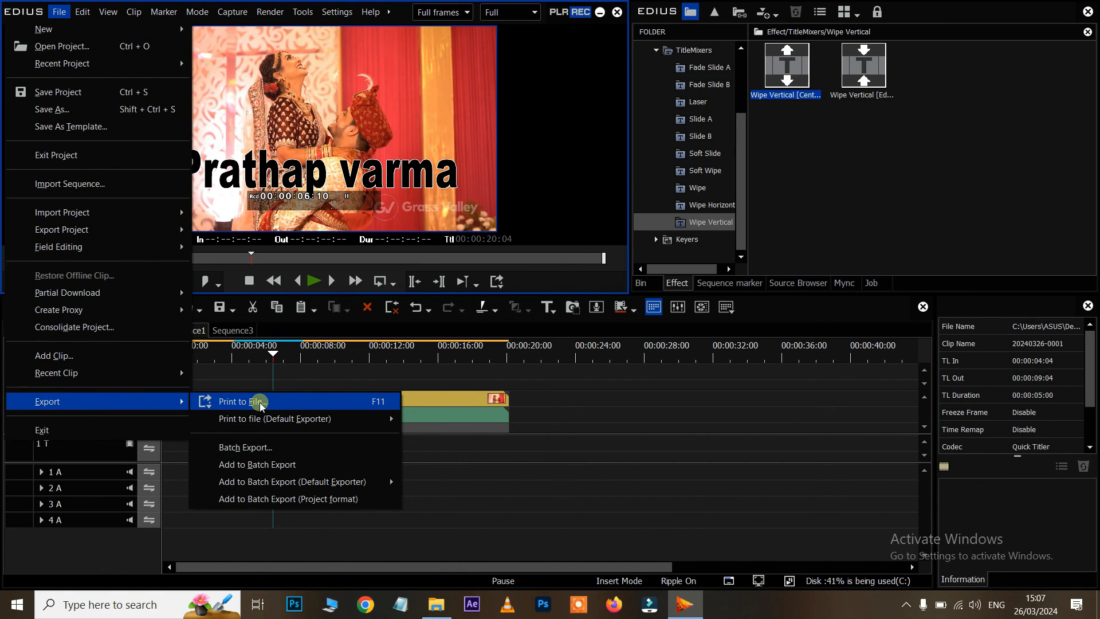
click(260, 403)
drag(231, 64, 232, 80)
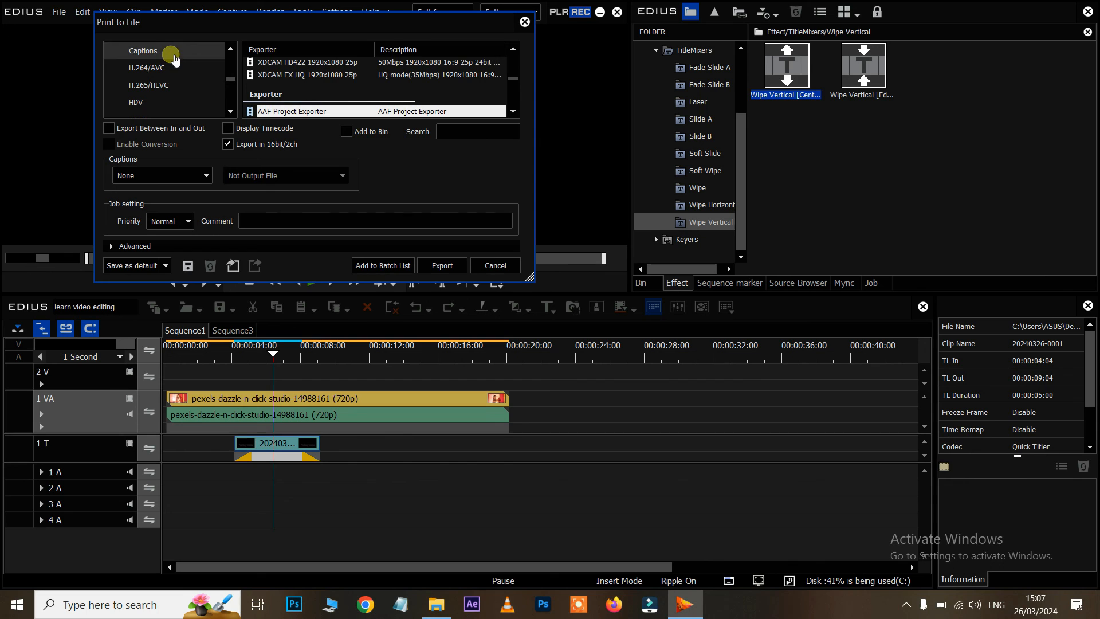
click(166, 67)
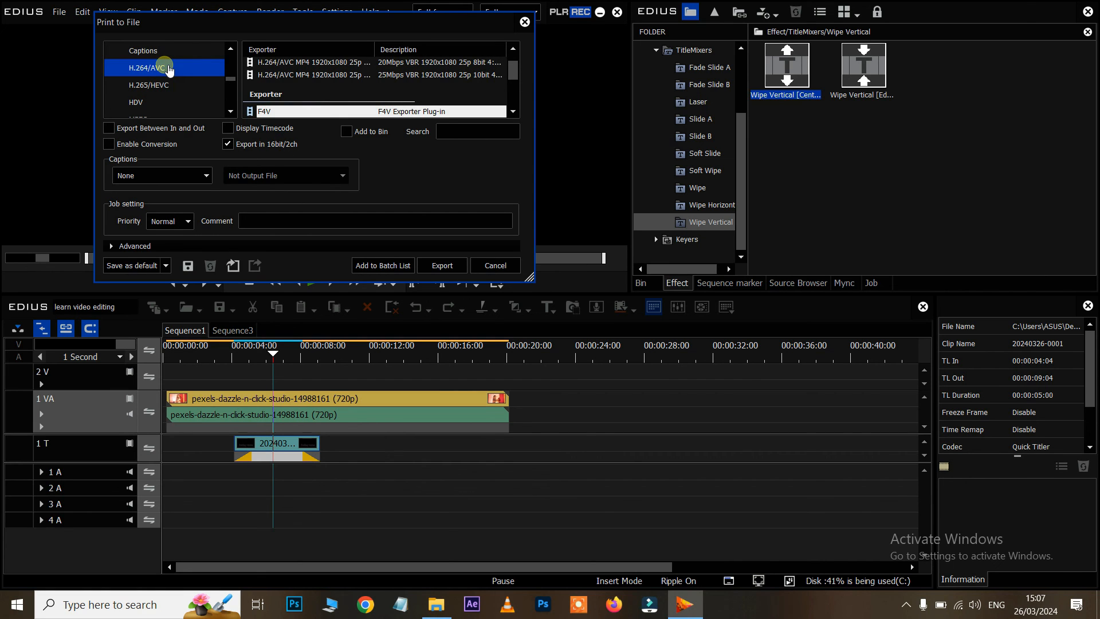
click(172, 221)
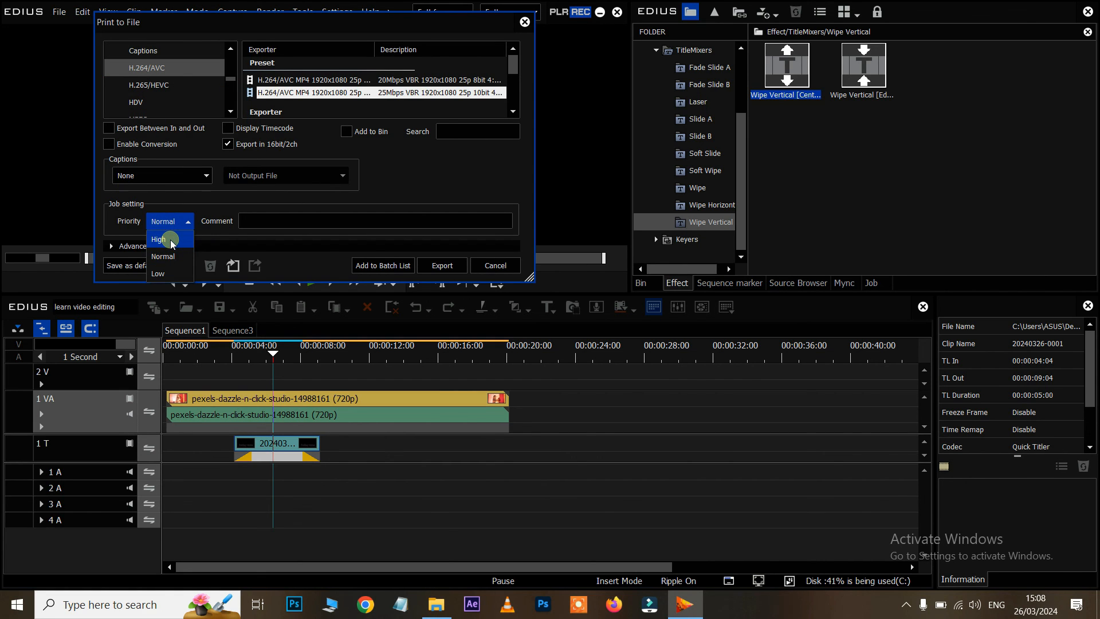
click(171, 239)
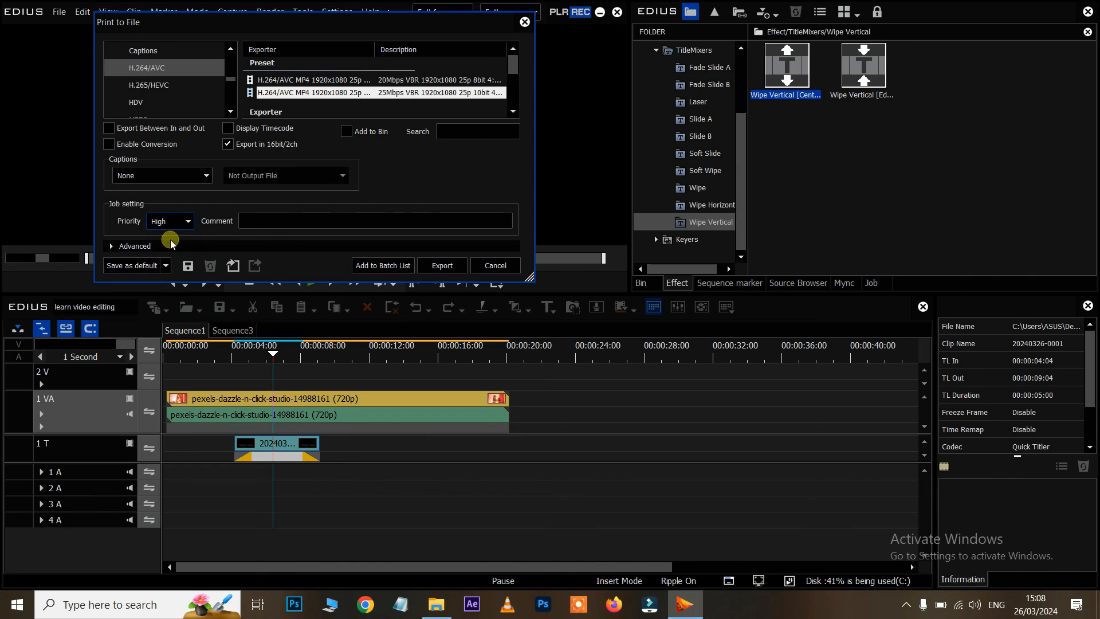
click(445, 267)
double_click(468, 404)
text(prathap varma)
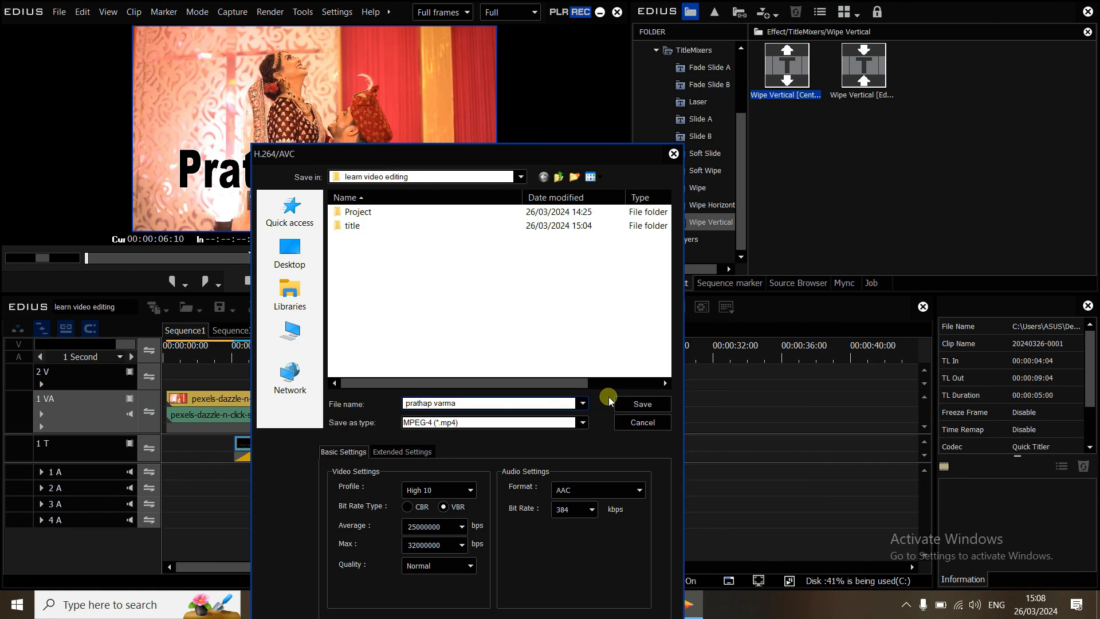
click(633, 403)
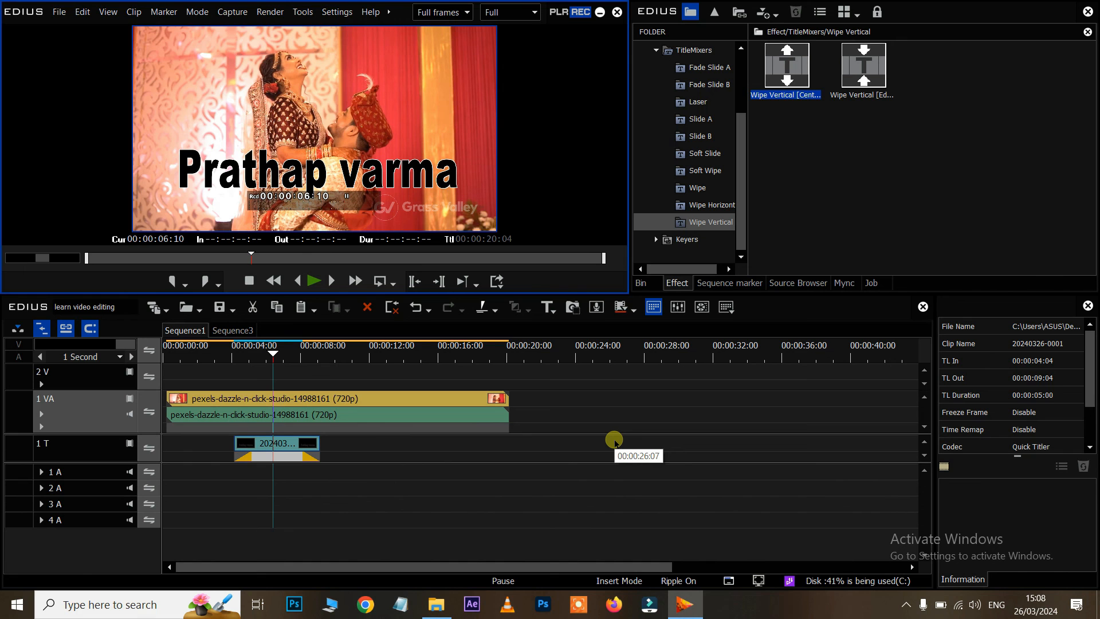
click(447, 596)
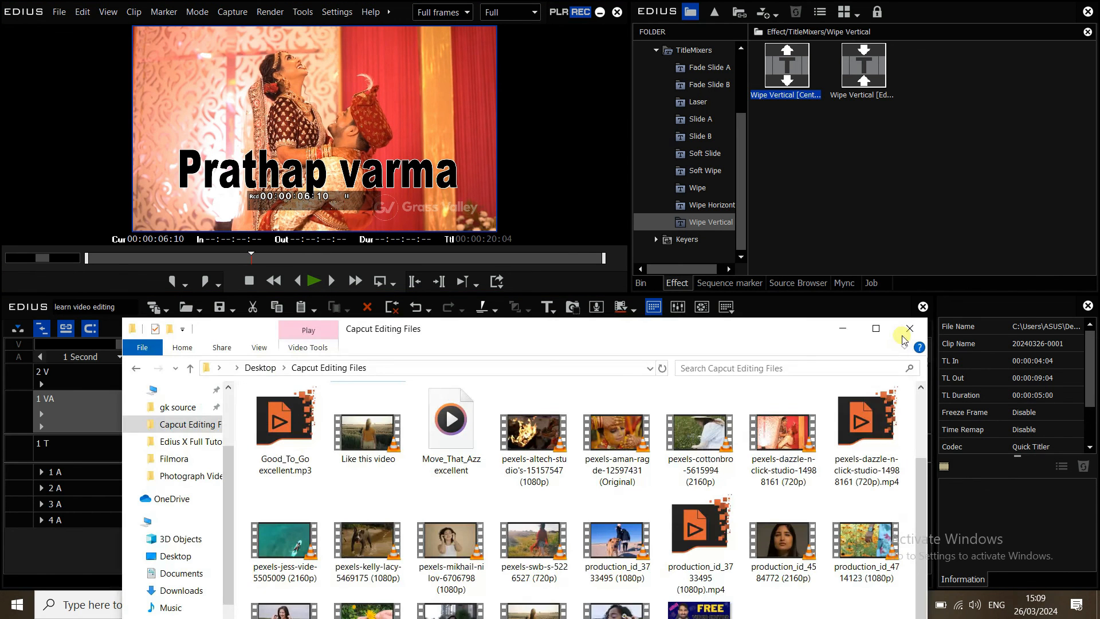
click(875, 328)
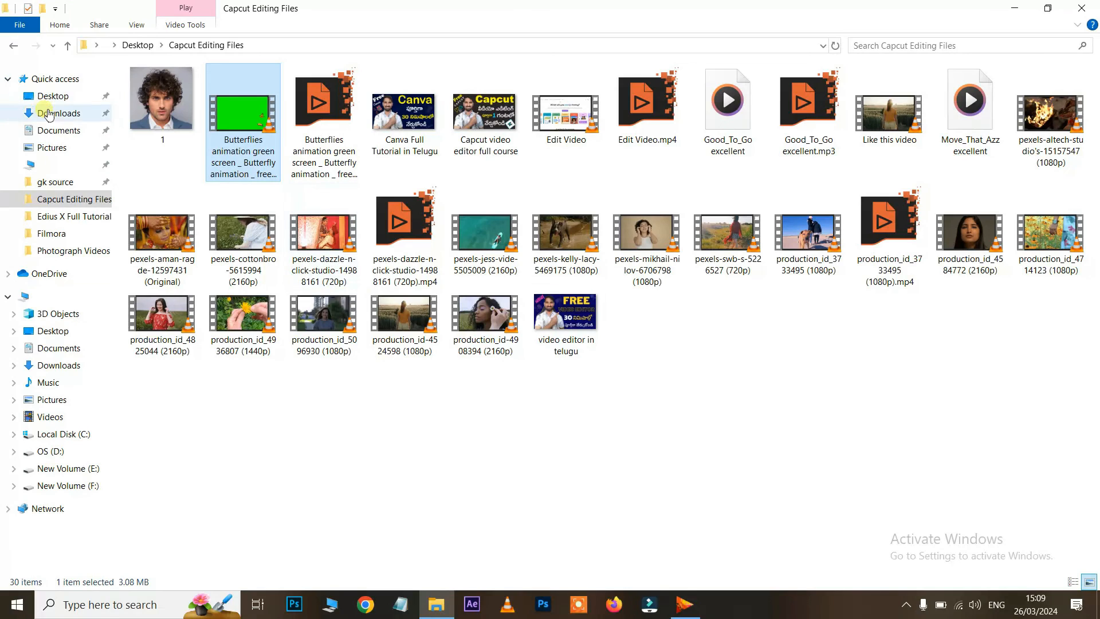
click(62, 98)
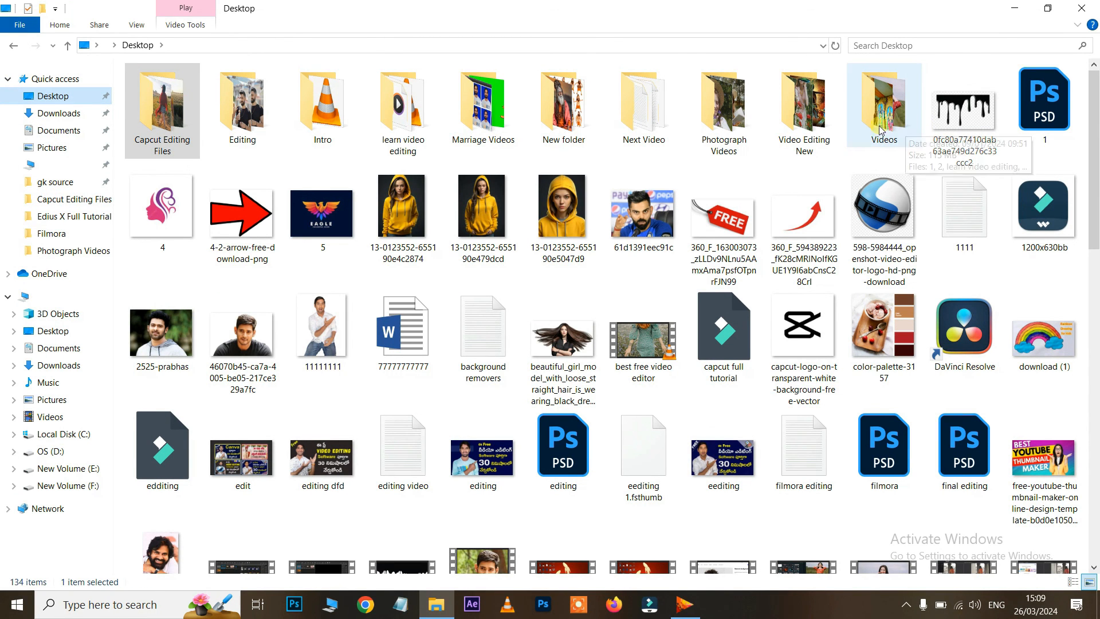
double_click(415, 123)
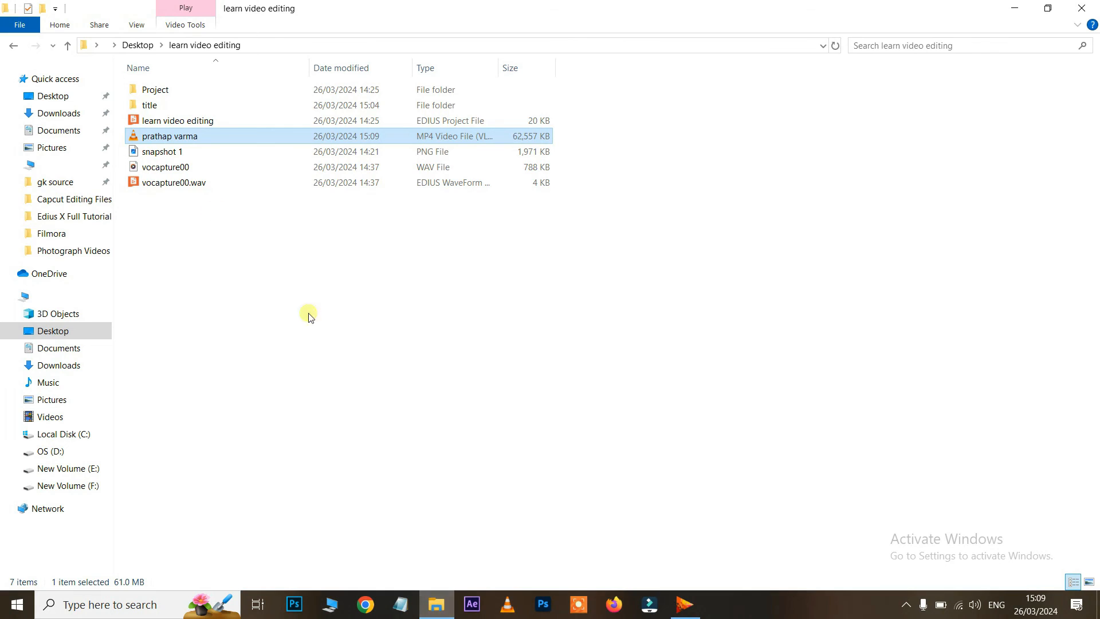
click(171, 235)
double_click(161, 137)
click(162, 137)
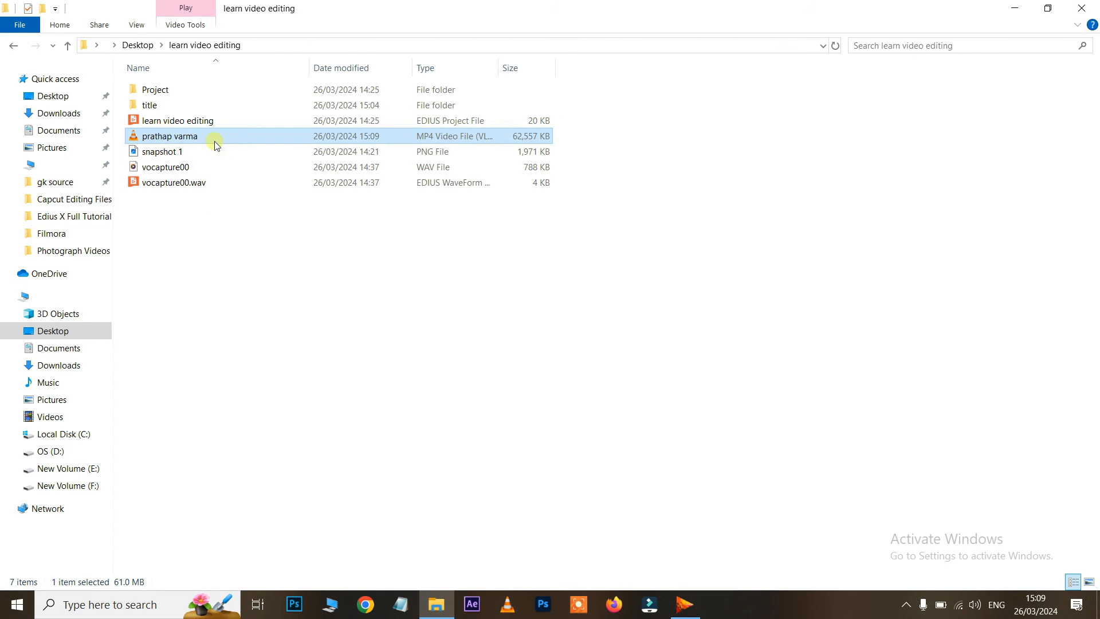